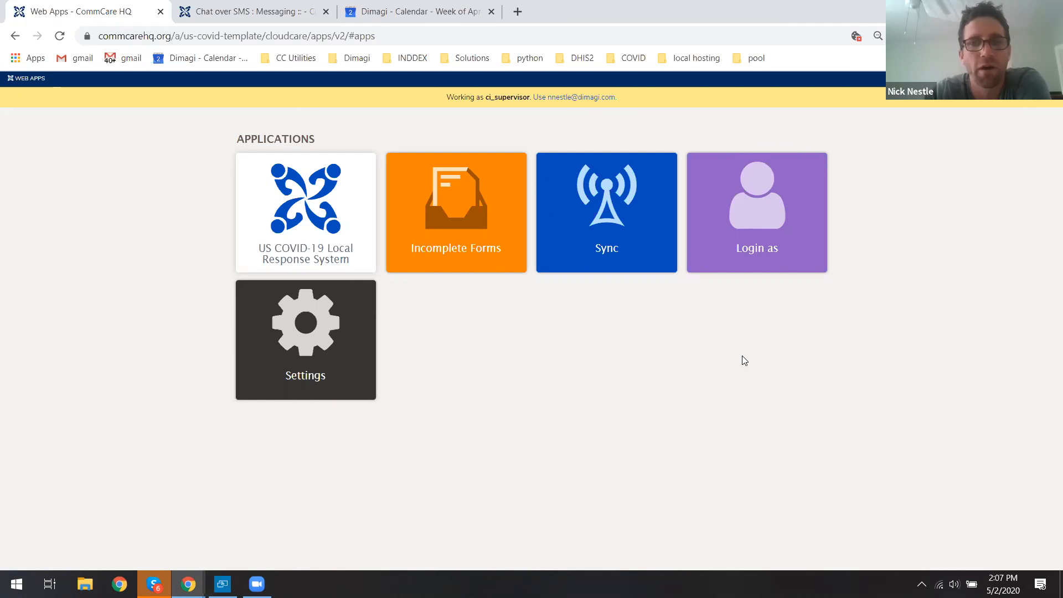
Log in to Web Apps as the ci_supervisor user.
left_click(758, 201)
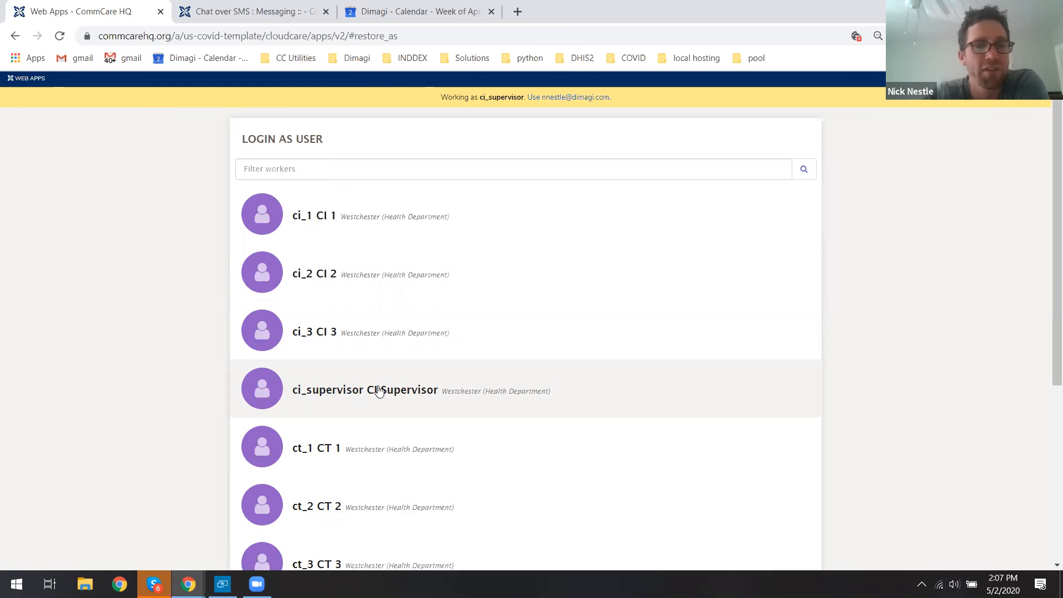
left_click(403, 391)
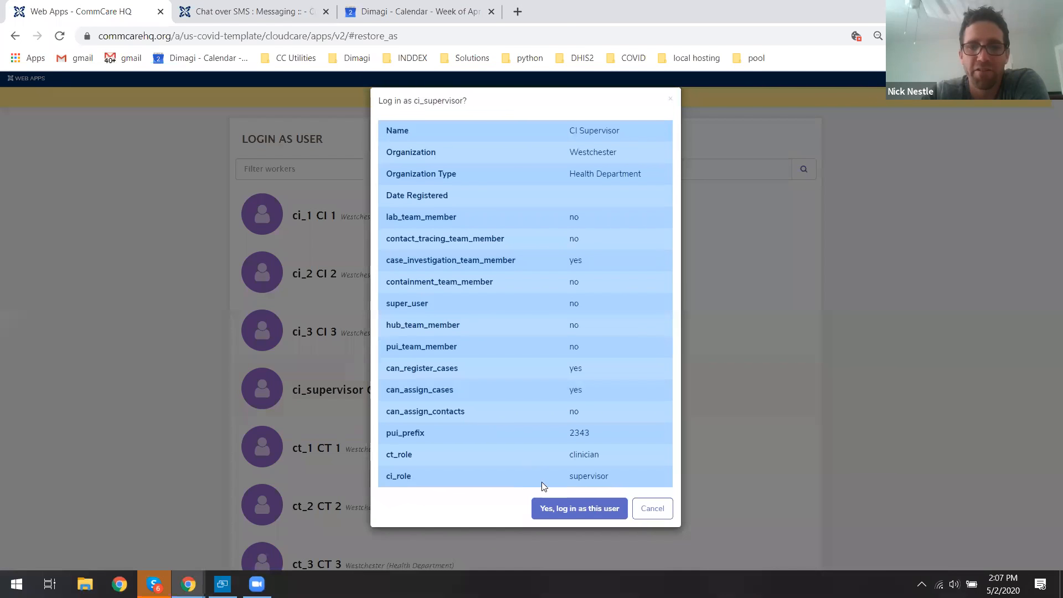
left_click(604, 508)
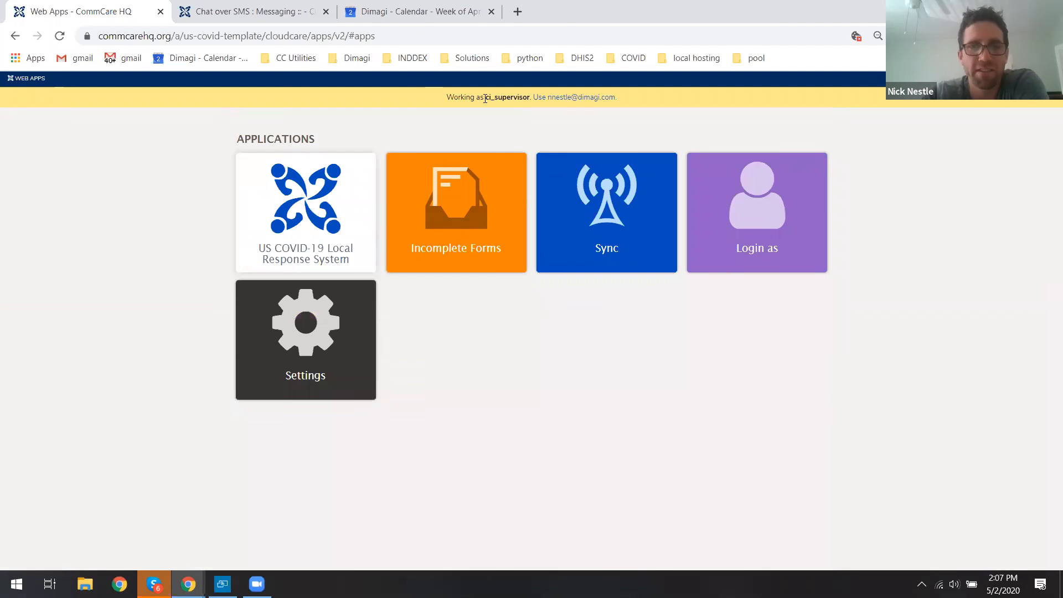
Open the US COVID-19 Local Response System and submit the Check In form with English as preferred language.
left_click(317, 212)
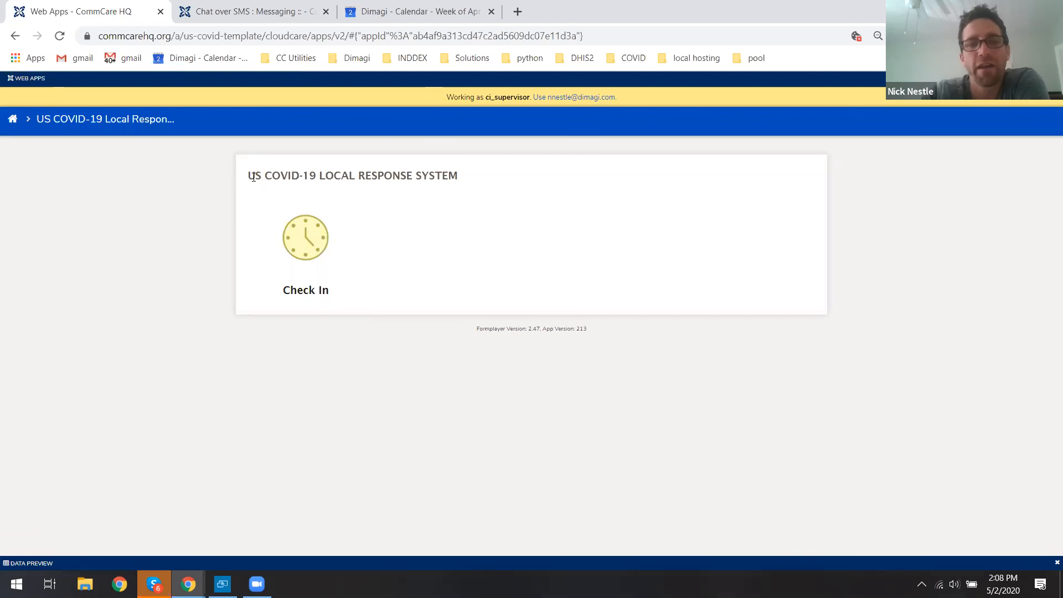
left_click(311, 242)
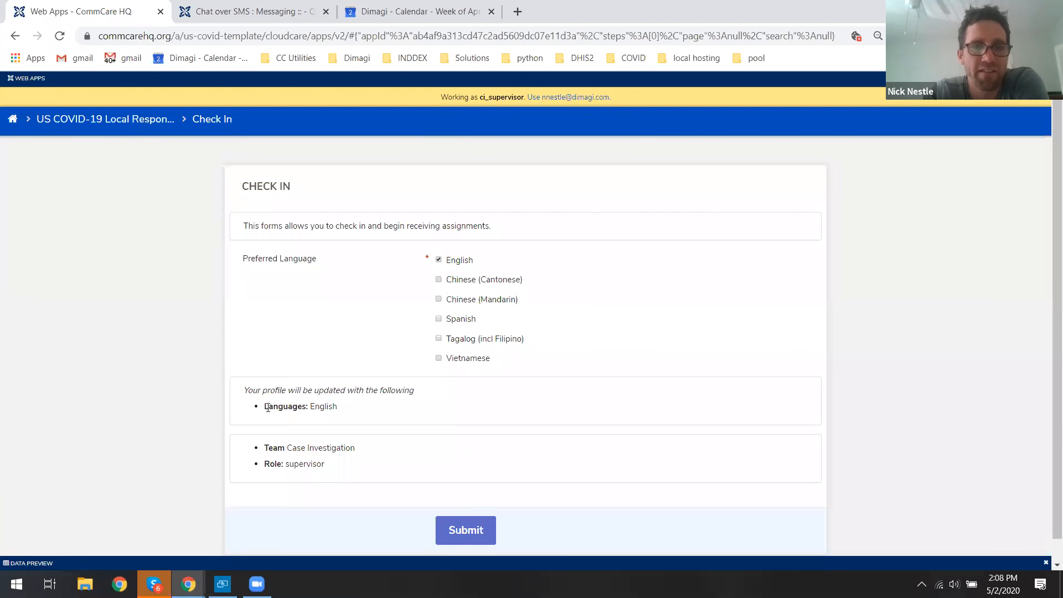
left_click_drag(268, 448, 332, 466)
left_click(306, 466)
left_click_drag(265, 465, 323, 466)
left_click(321, 466)
triple_click(321, 466)
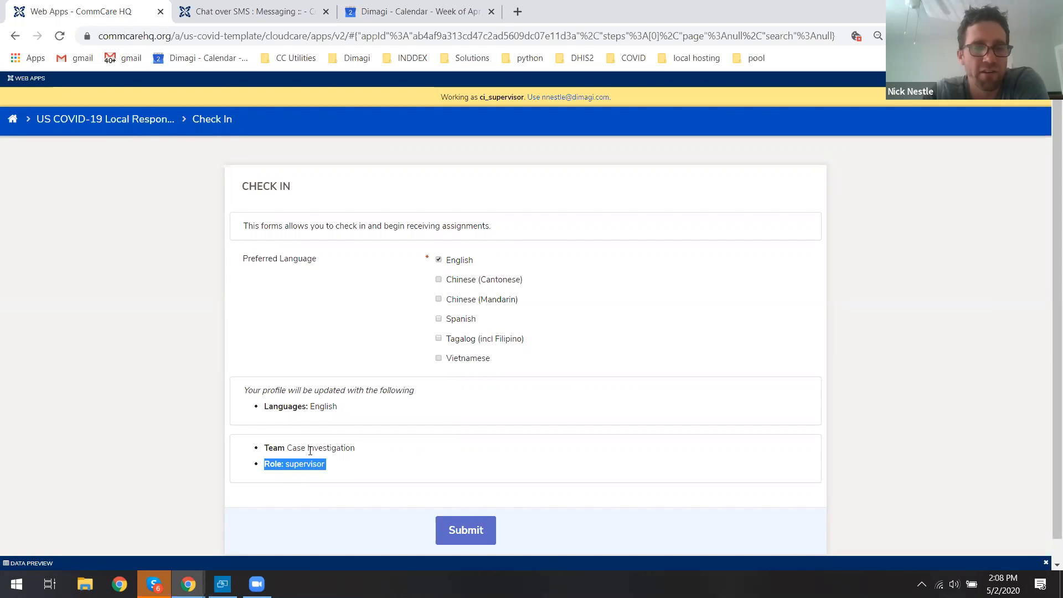
left_click(310, 451)
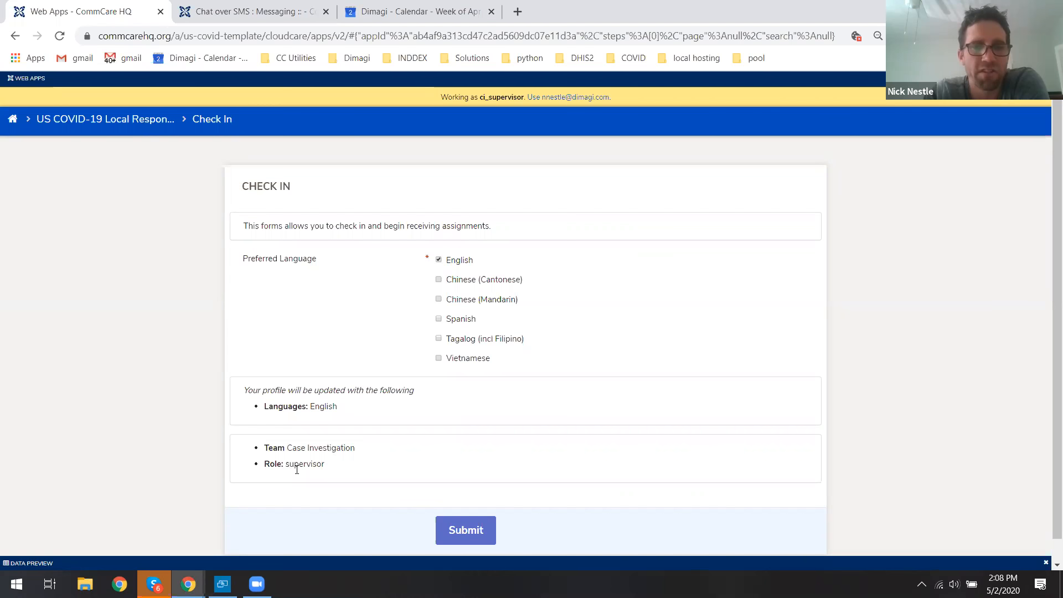
left_click(465, 528)
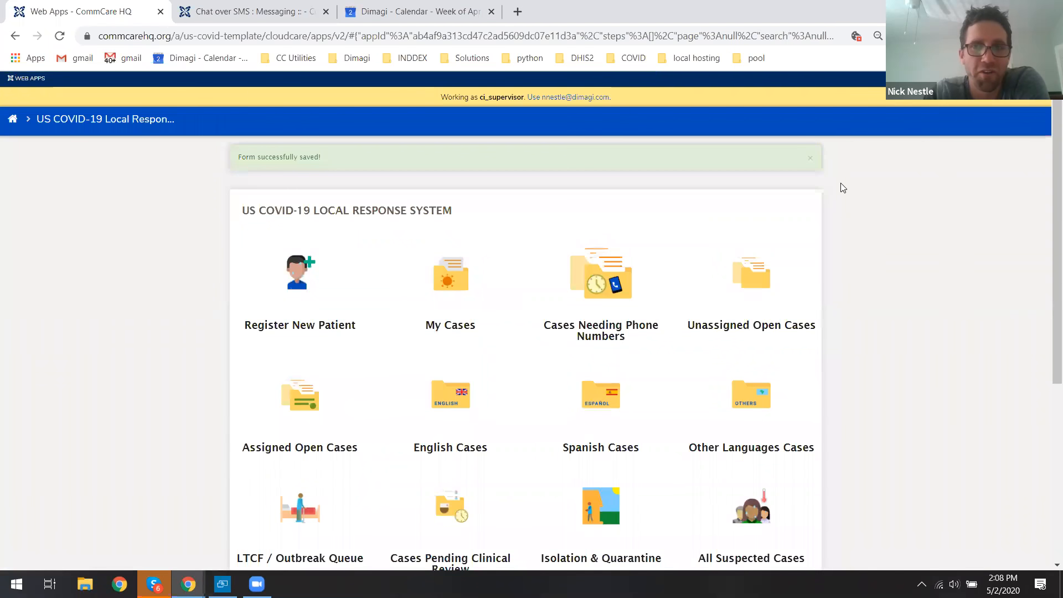
left_click(812, 162)
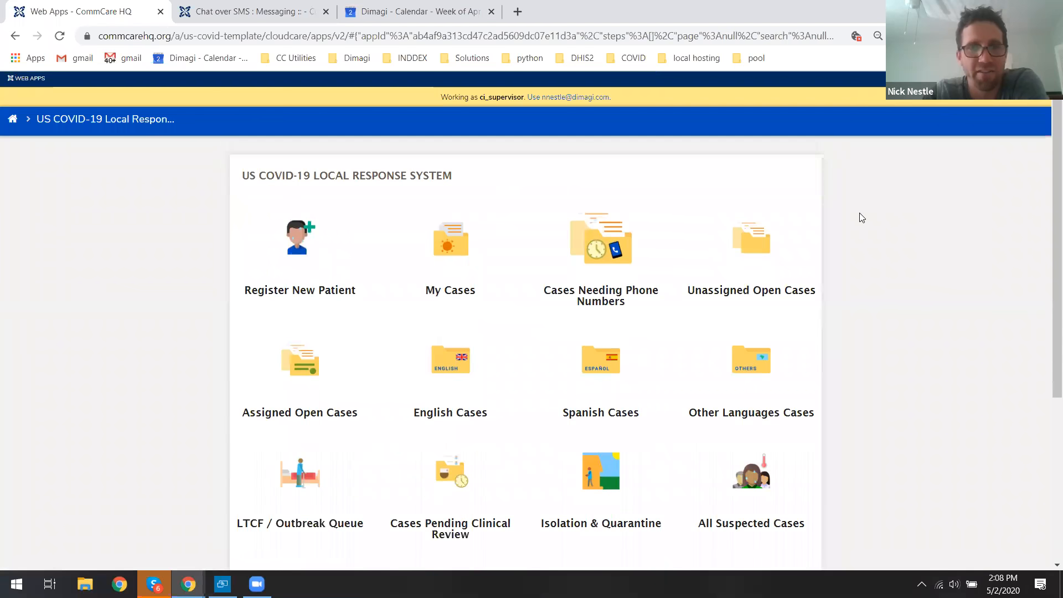
Start registering a new patient with the Conduct Quick Screening option.
scroll(861, 238, "down", 1)
scroll(861, 242, "down", 1)
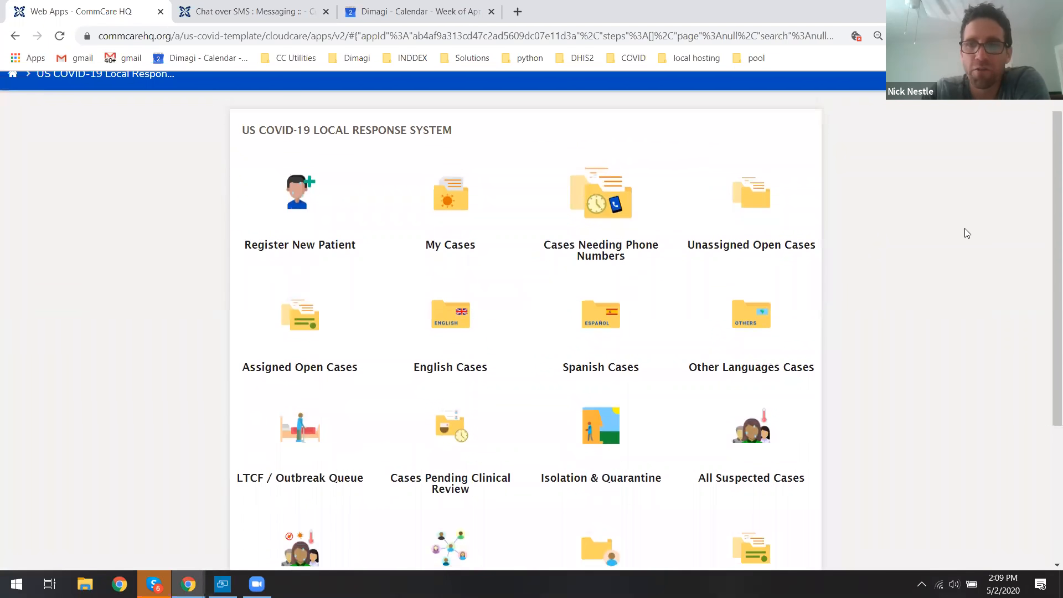
scroll(1047, 194, "down", 2)
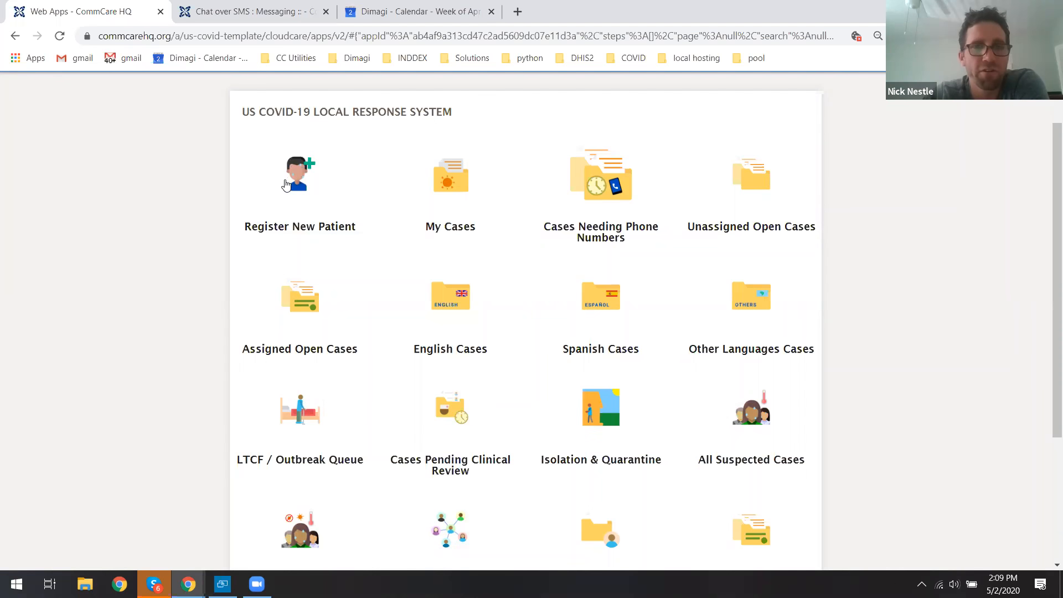
left_click(296, 173)
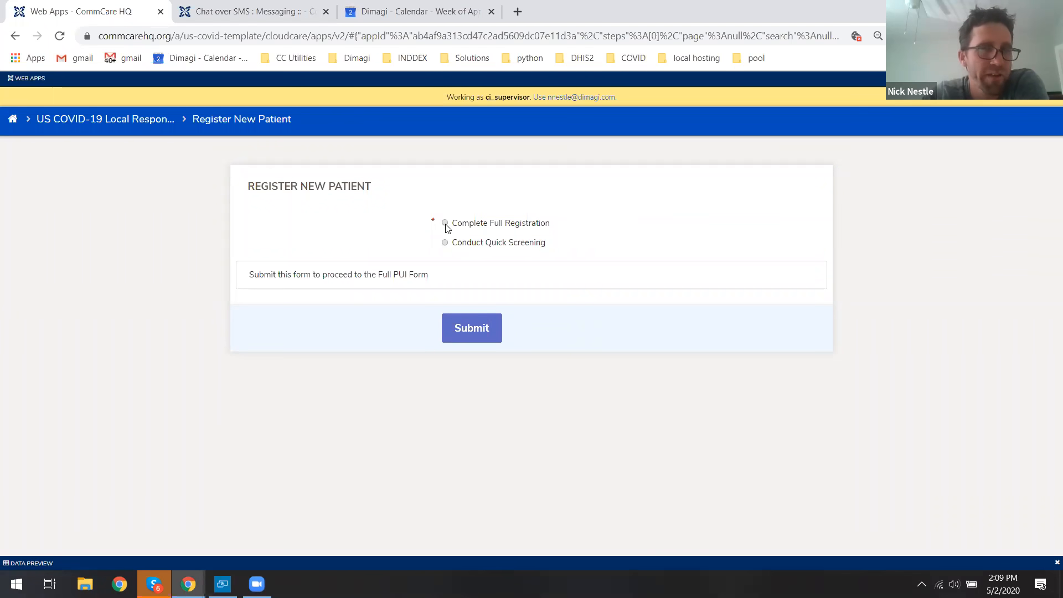
left_click(468, 245)
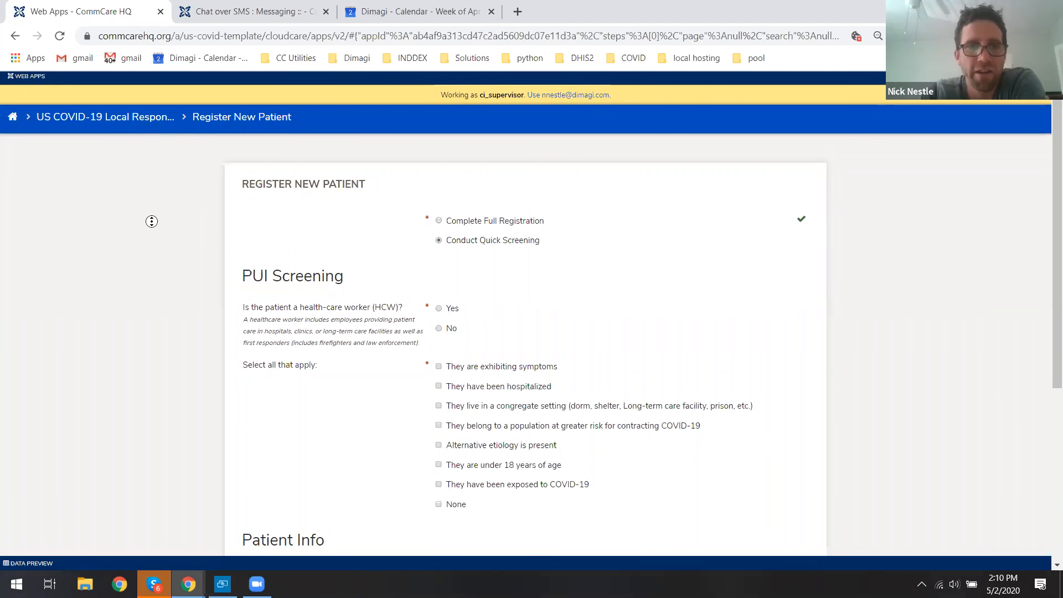
Answer the PUI screening: not a health-care worker, exhibiting symptoms and hospitalized.
scroll(147, 220, "down", 2)
scroll(177, 188, "up", 1)
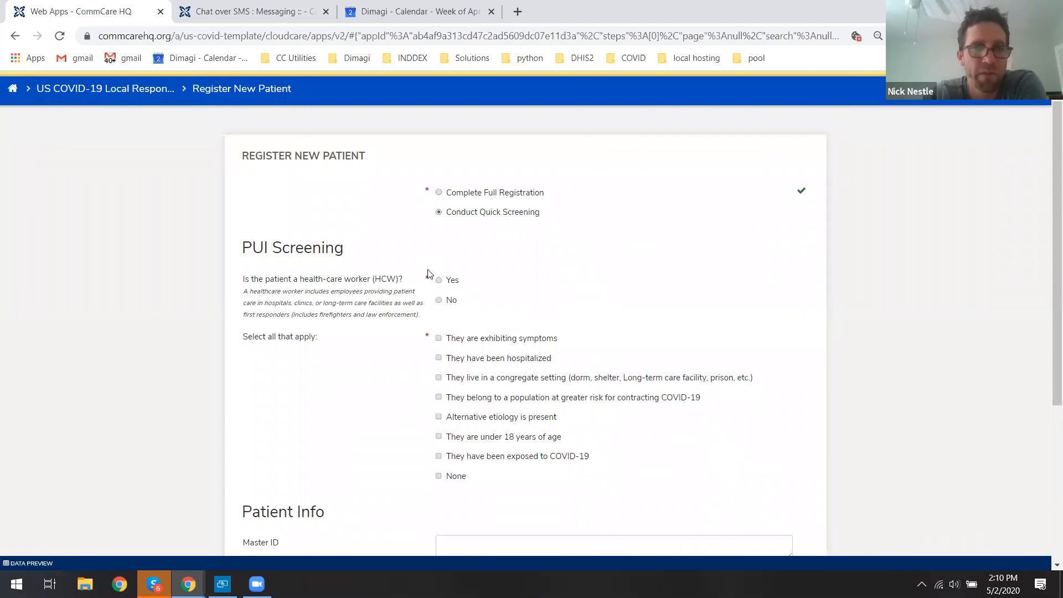
left_click_drag(269, 280, 363, 279)
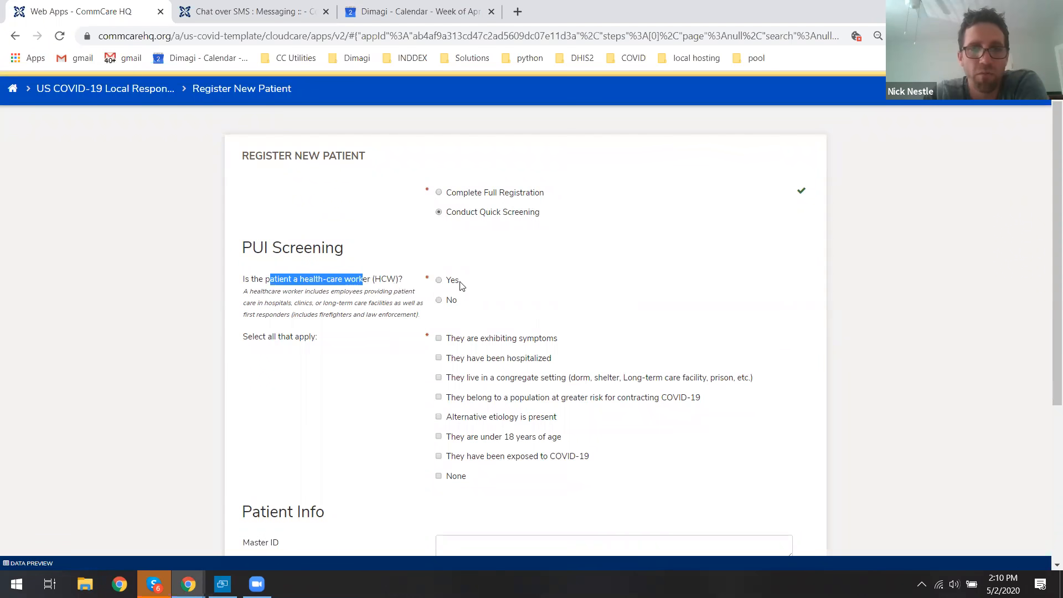
left_click(391, 299)
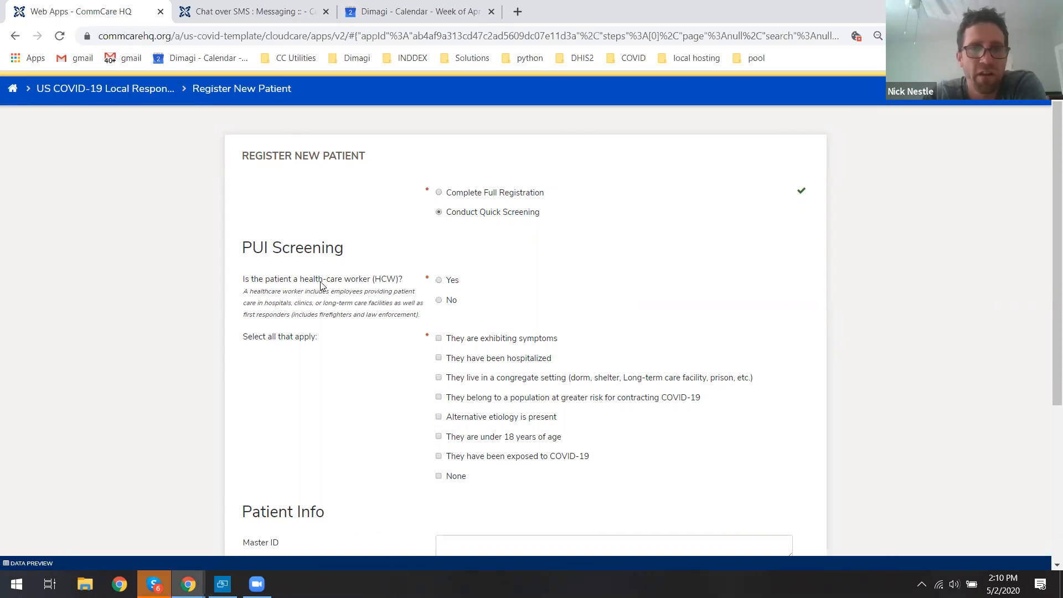
left_click(440, 302)
left_click(465, 339)
left_click(466, 361)
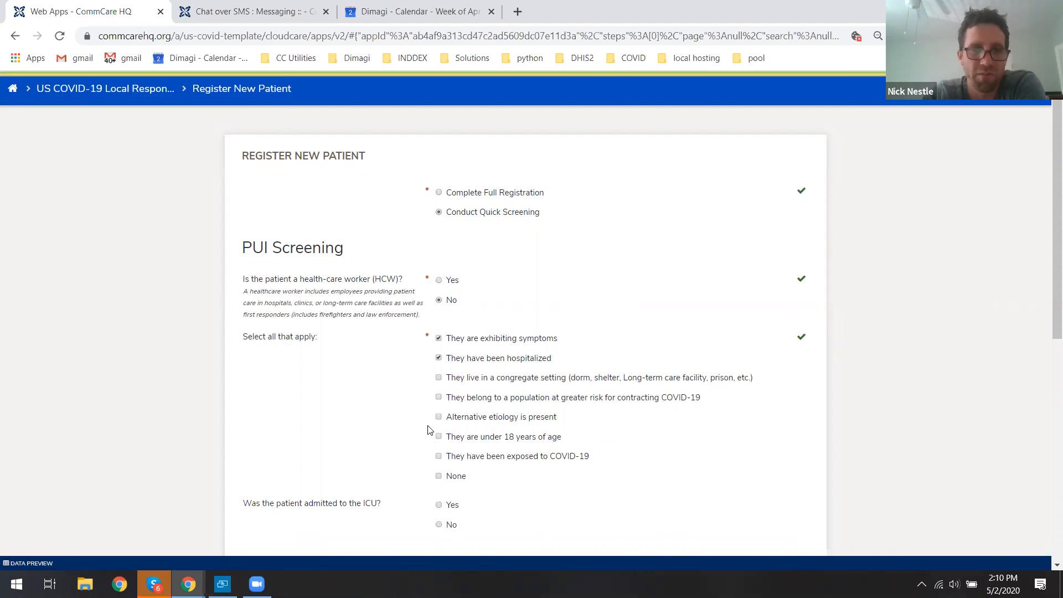
Clear the hospitalized option so only exhibiting symptoms stays selected.
scroll(430, 361, "down", 2)
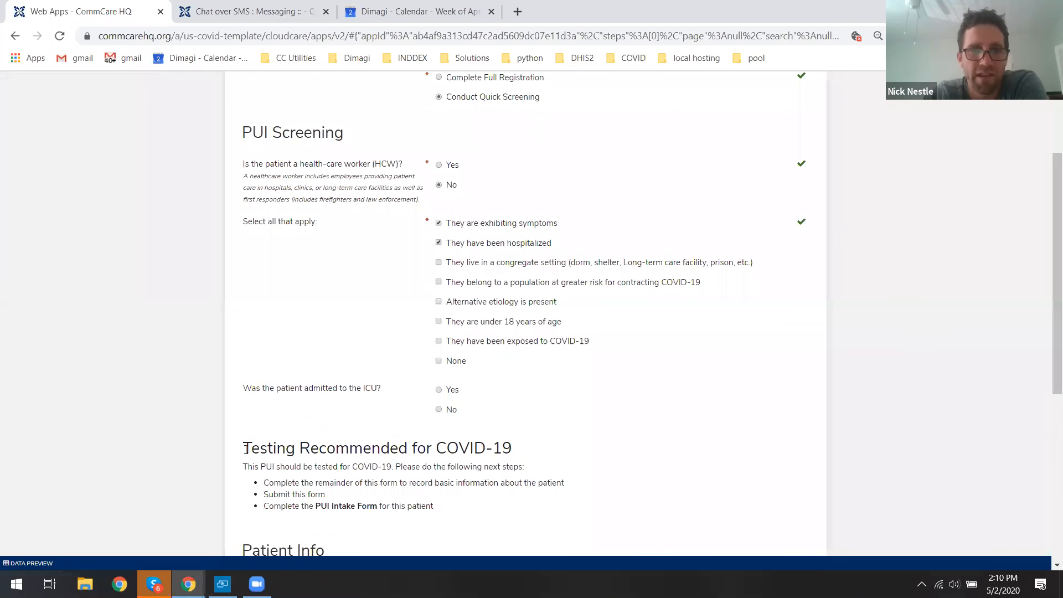
left_click_drag(245, 448, 511, 447)
left_click(521, 450)
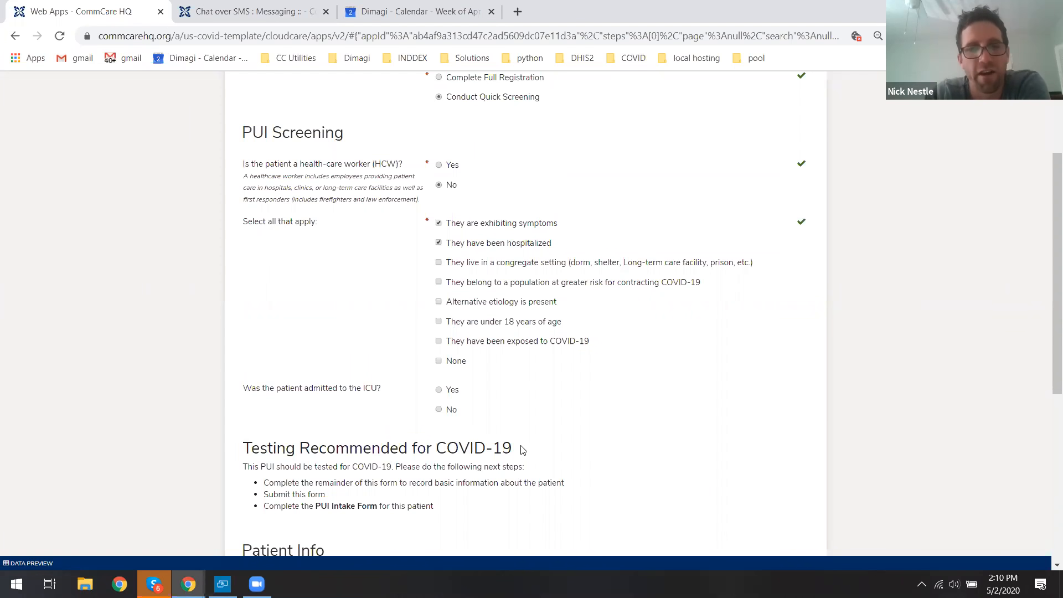
left_click_drag(532, 450, 253, 447)
triple_click(256, 446)
left_click(256, 446)
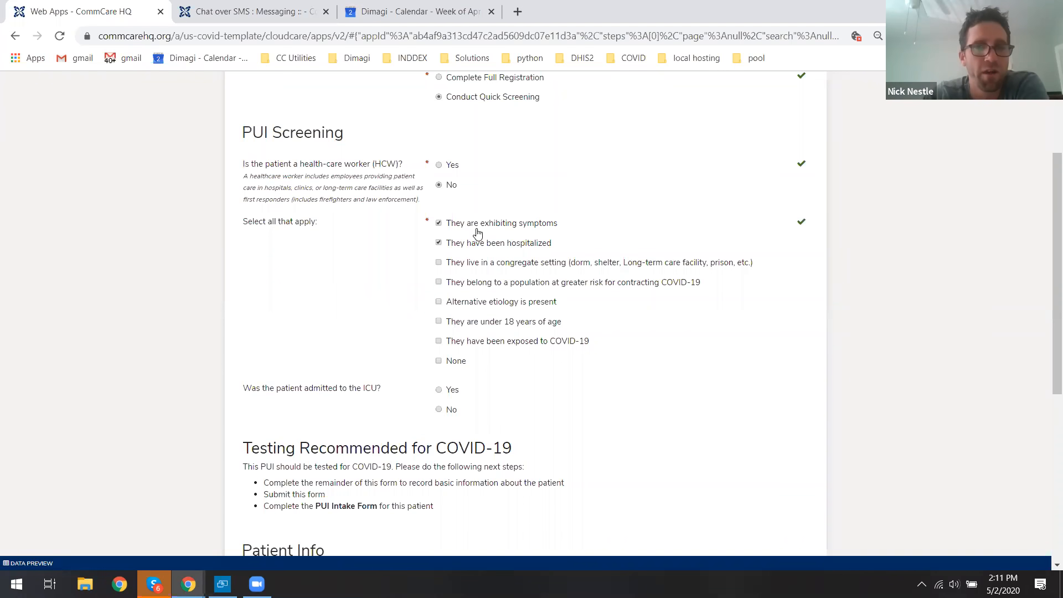
left_click(448, 246)
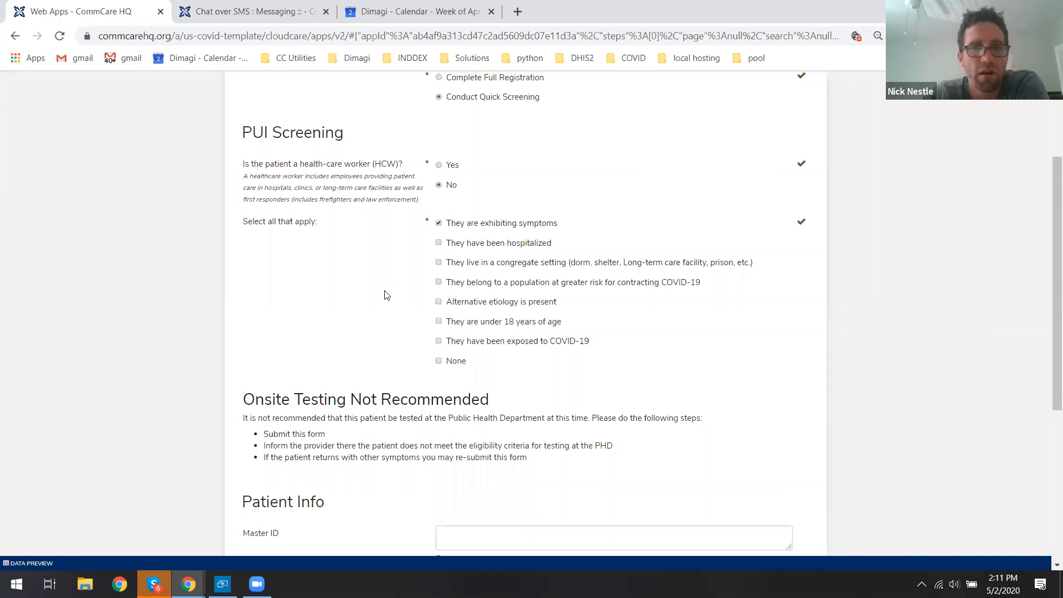
scroll(399, 295, "up", 2)
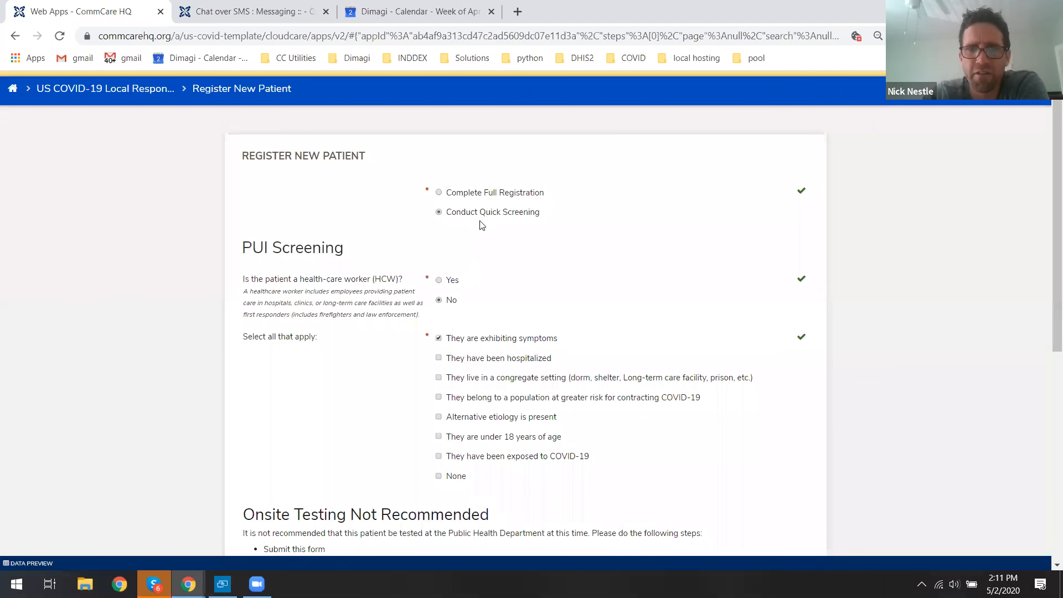
Switch to Complete Full Registration and enter Master ID 12345.
left_click(467, 196)
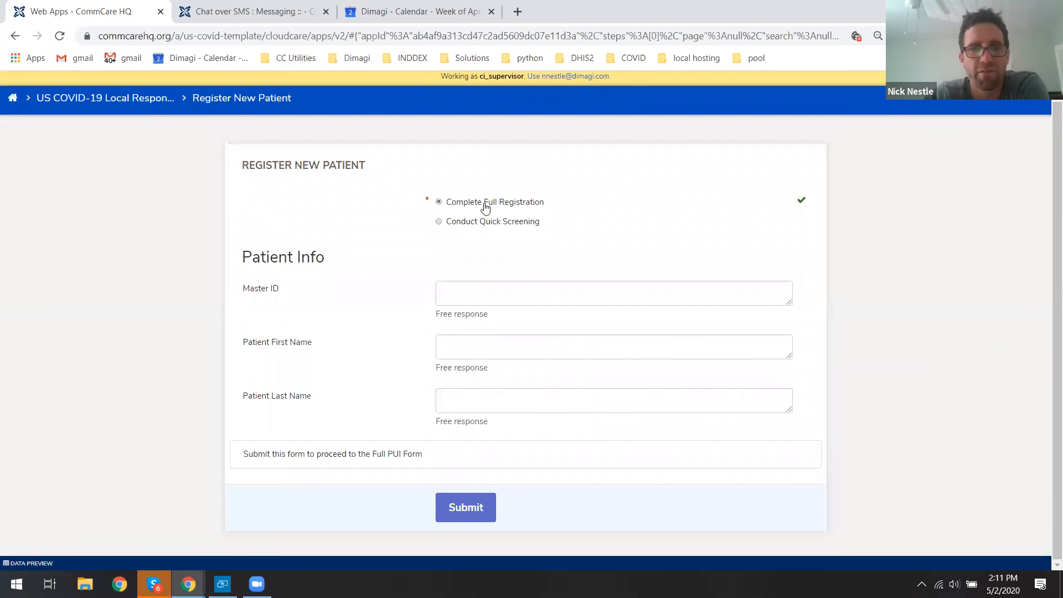
left_click(471, 288)
type("12345")
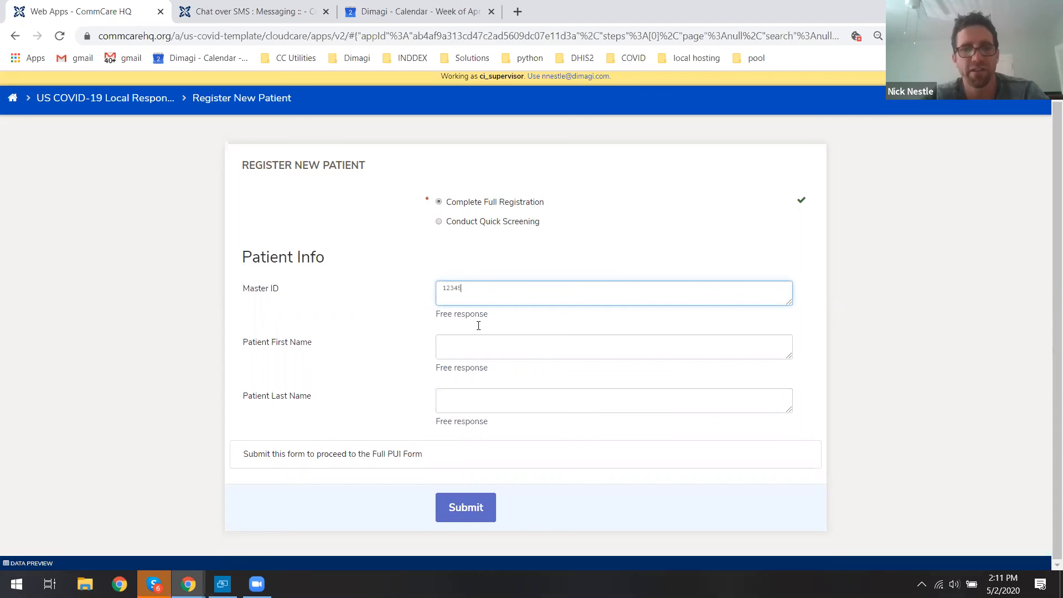
Enter the patient's first and last name and submit the registration form.
left_click(478, 345)
key("Tab")
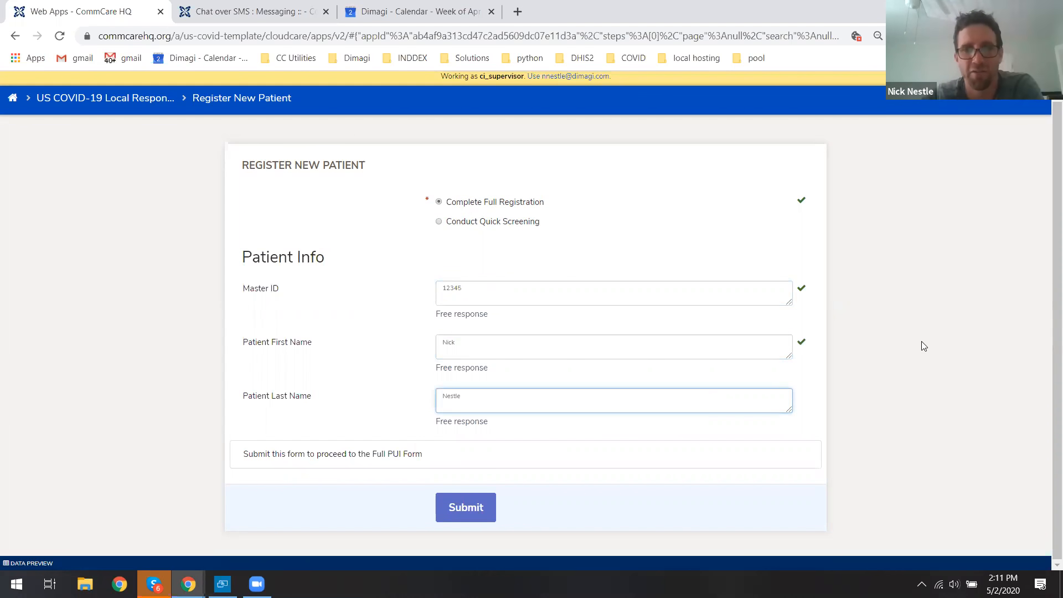
left_click(892, 326)
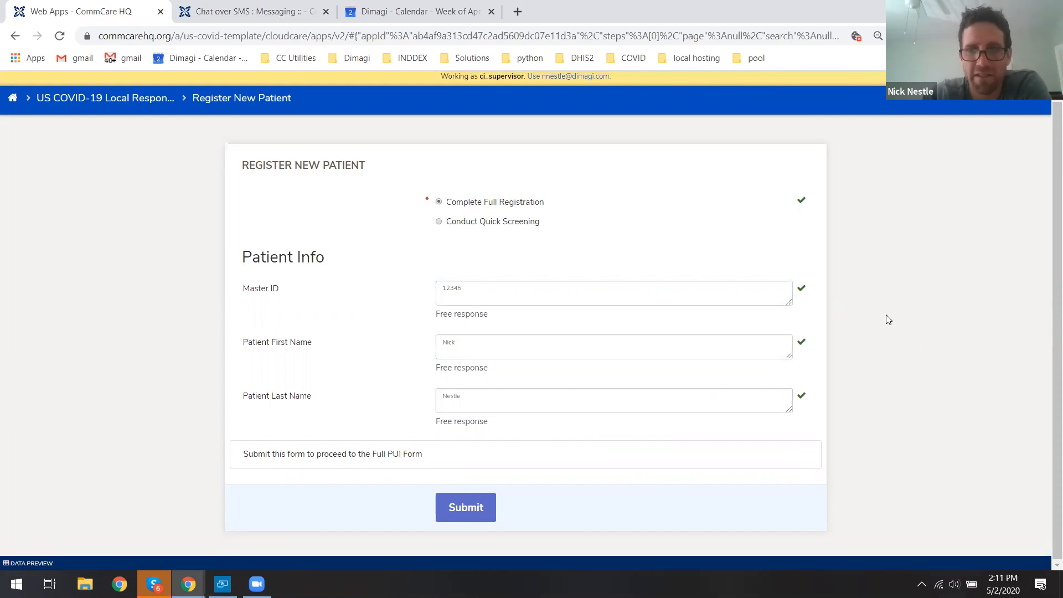
left_click(472, 506)
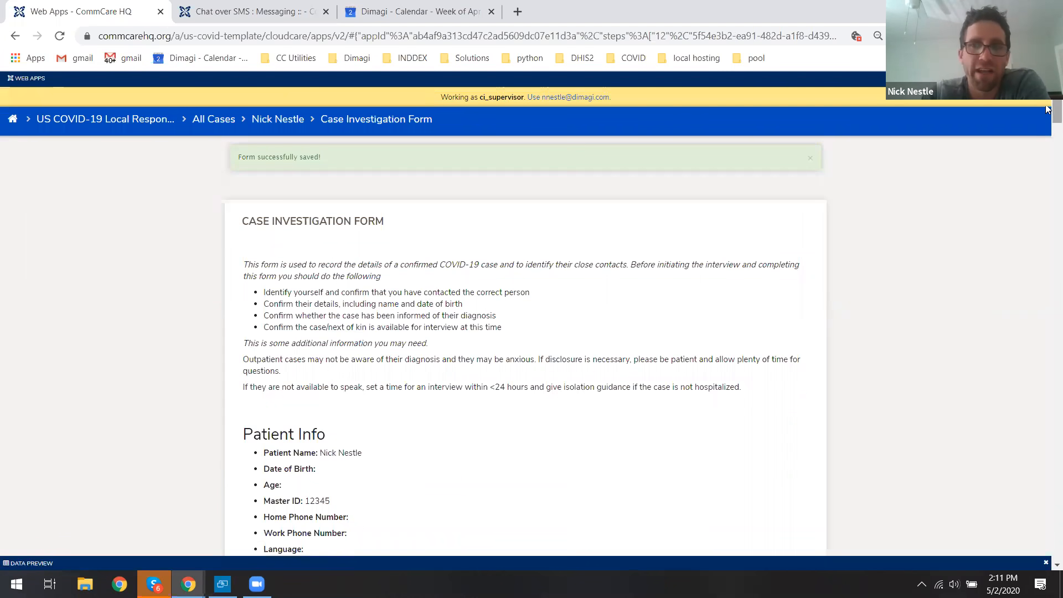
Scroll through the Case Investigation Form to review the Patient Info and Patient Notes sections.
scroll(1046, 111, "down", 1)
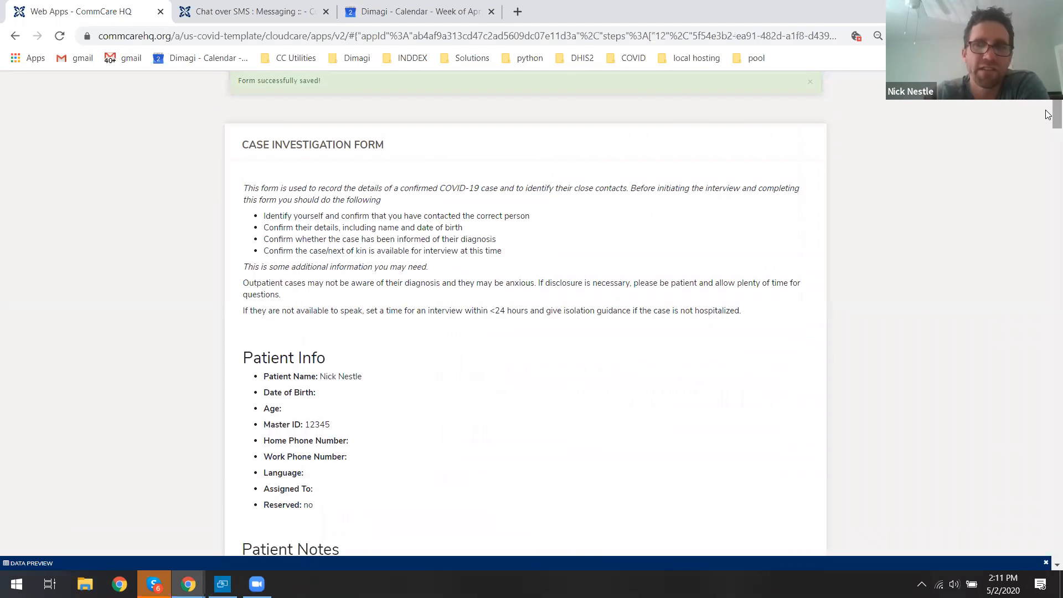
scroll(1048, 119, "down", 2)
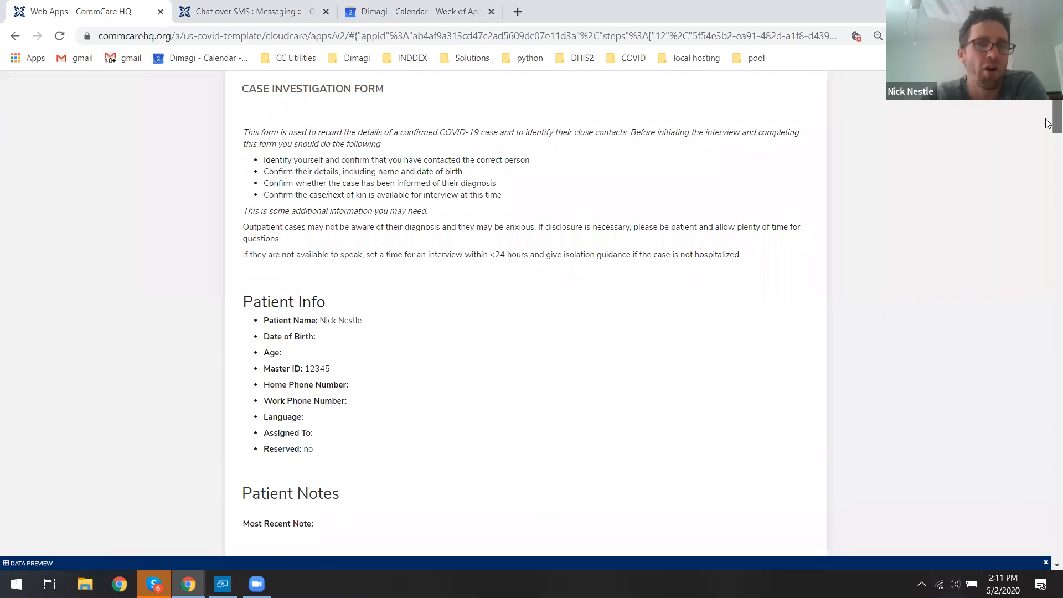
scroll(1048, 126, "down", 3)
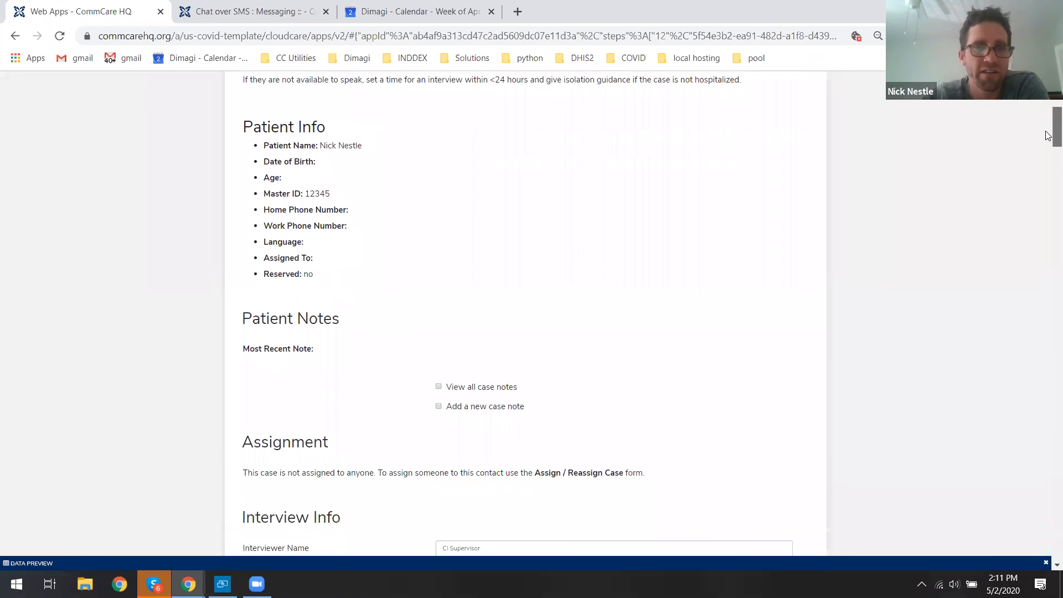
scroll(1048, 139, "down", 1)
left_click_drag(1046, 135, 1047, 135)
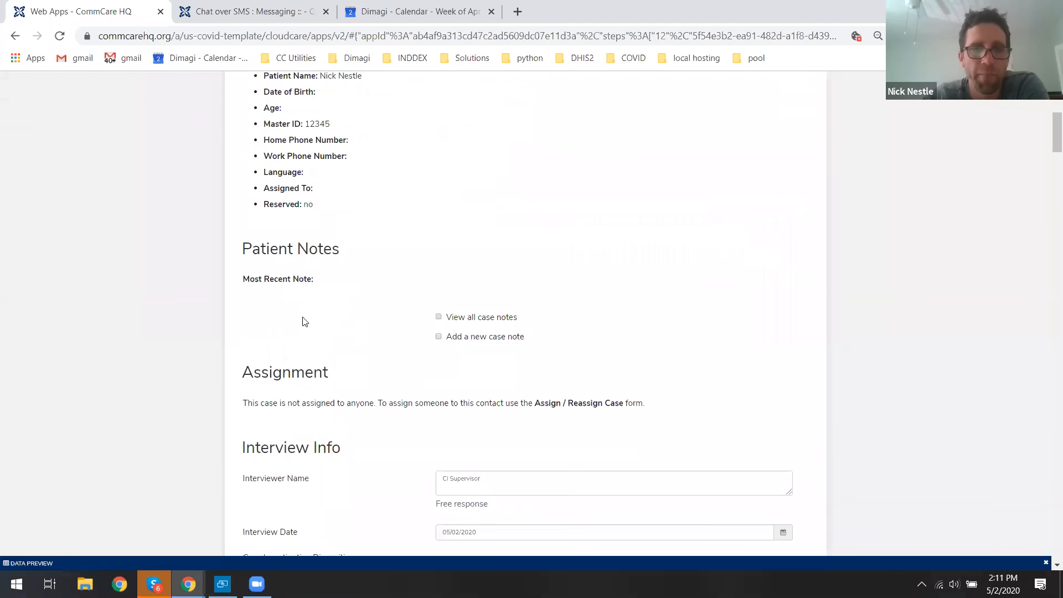
left_click_drag(244, 253, 346, 255)
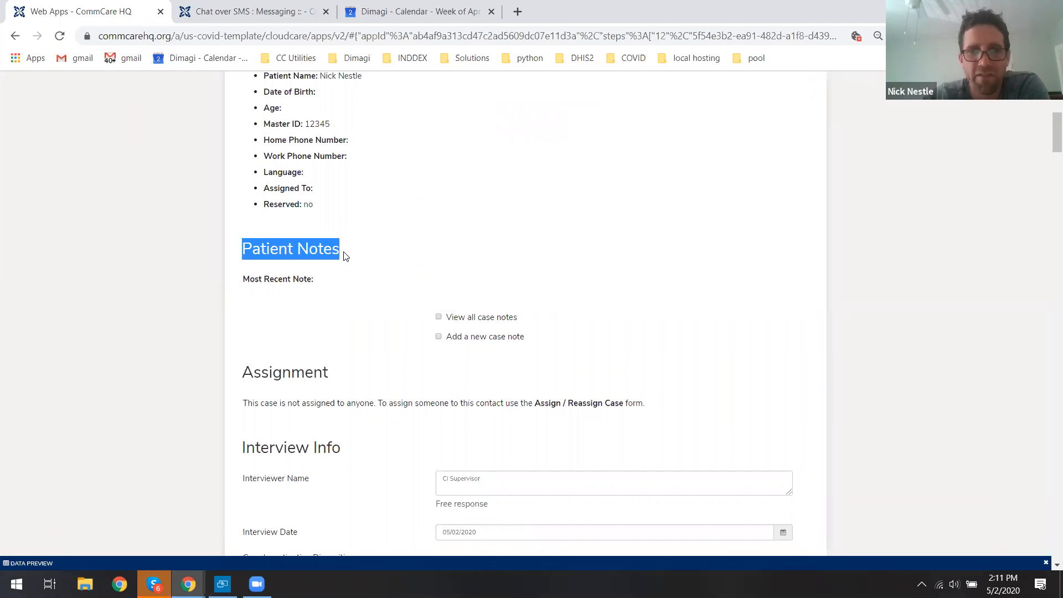
left_click(311, 250)
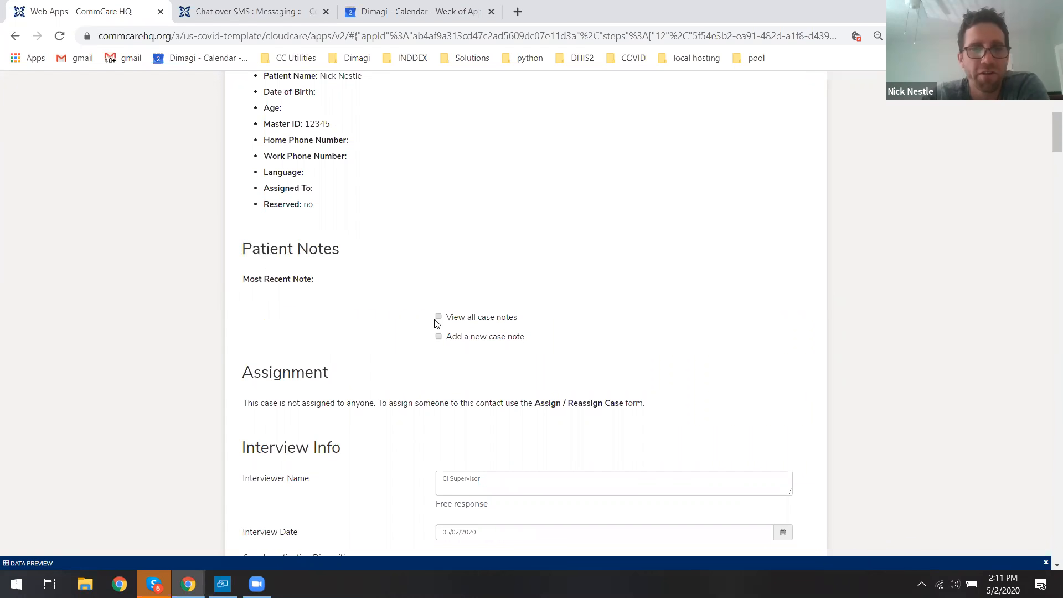
Add a new case note saying the patient was reached by phone and just got a positive result.
left_click(459, 336)
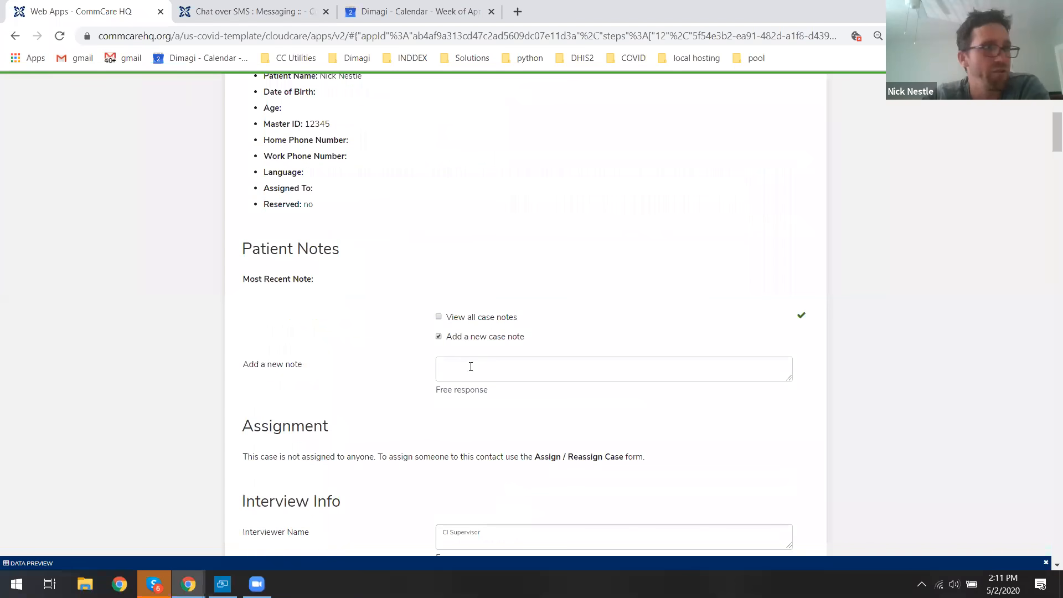
left_click(488, 362)
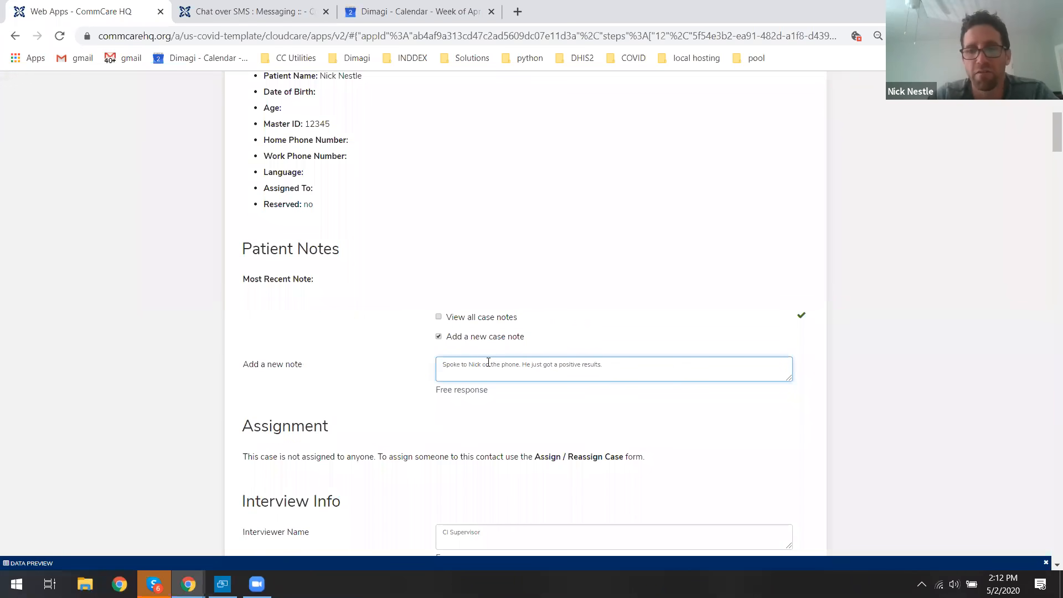
Set the case investigation disposition to Reached person and agreed to call.
left_click(896, 322)
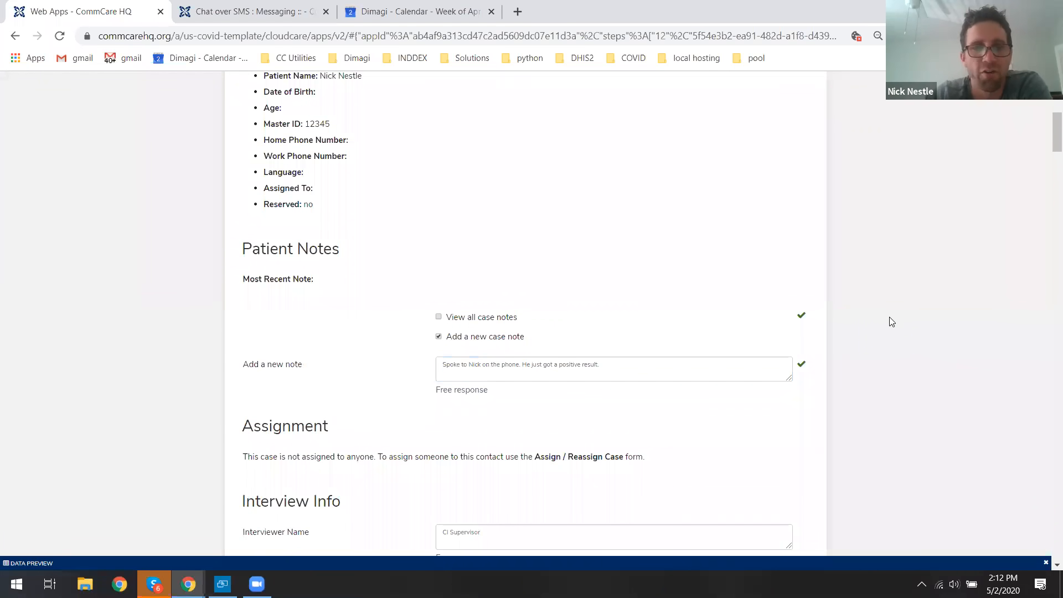
scroll(891, 321, "down", 2)
scroll(891, 321, "down", 2)
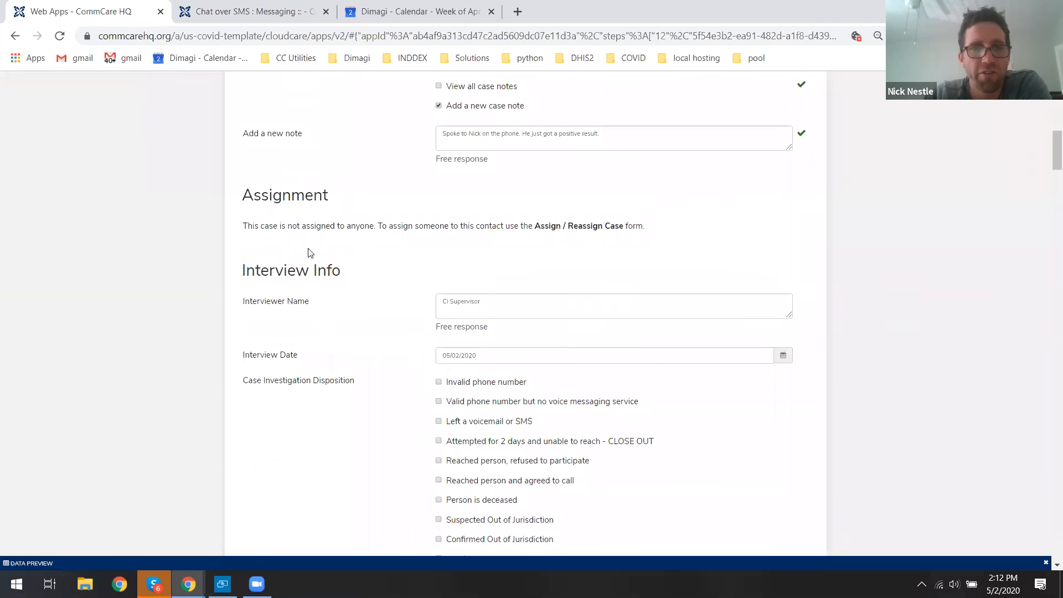
left_click_drag(242, 196, 642, 229)
left_click(629, 225)
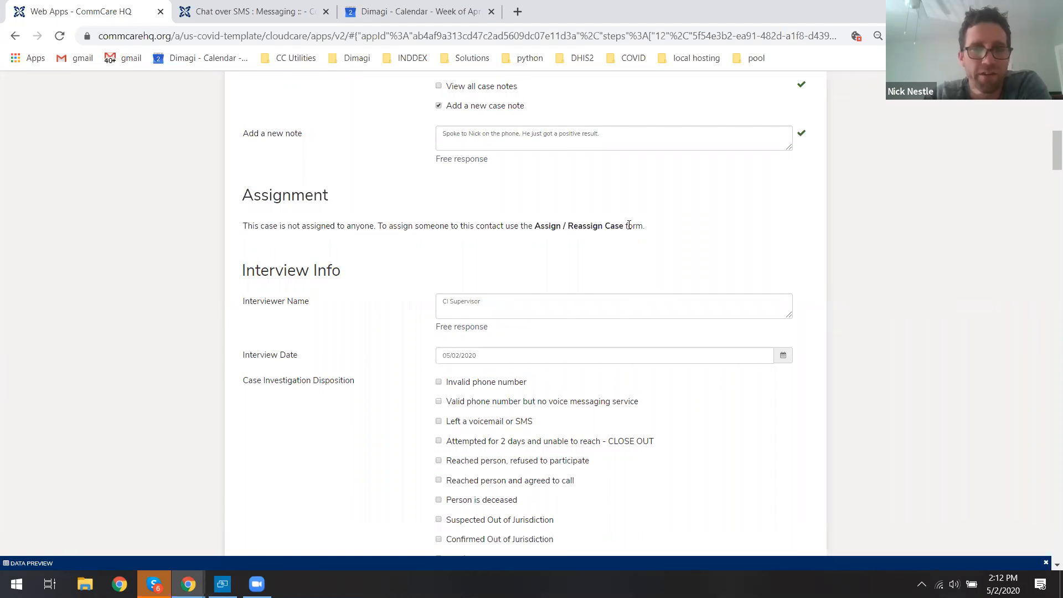
scroll(862, 190, "down", 3)
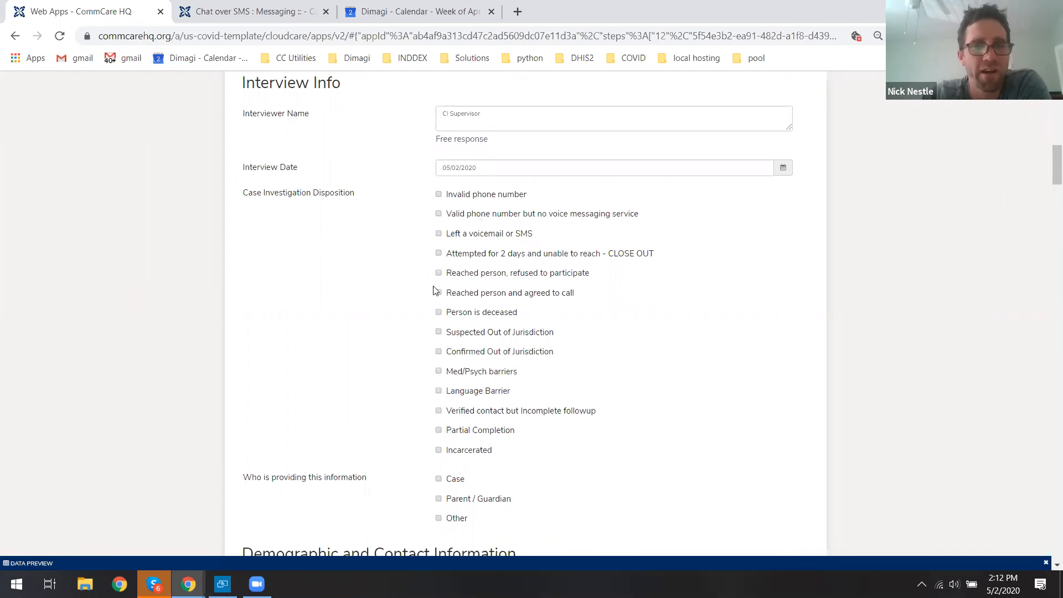
left_click_drag(248, 193, 333, 197)
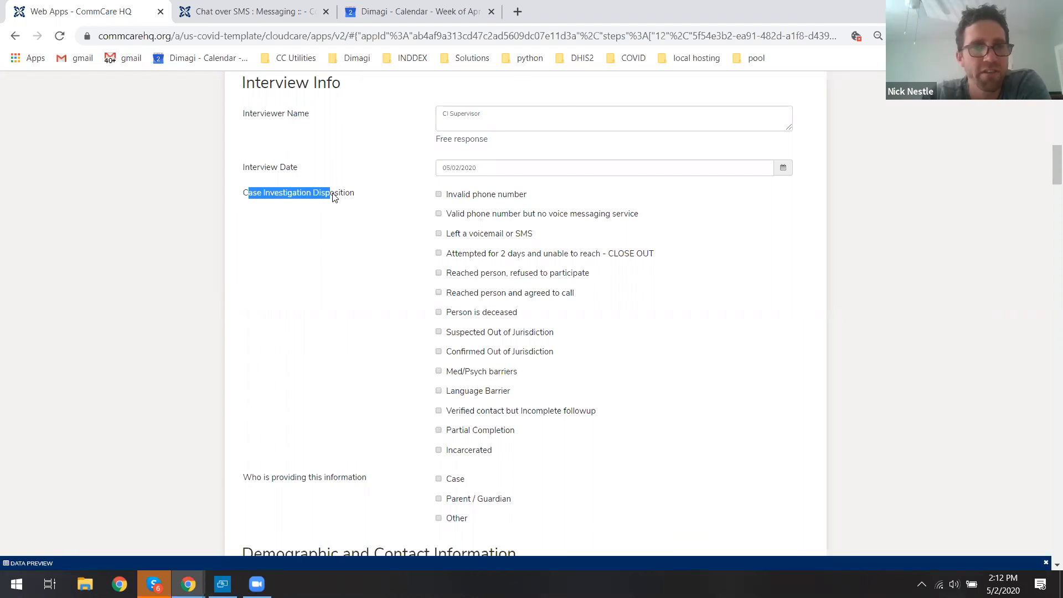
left_click(336, 197)
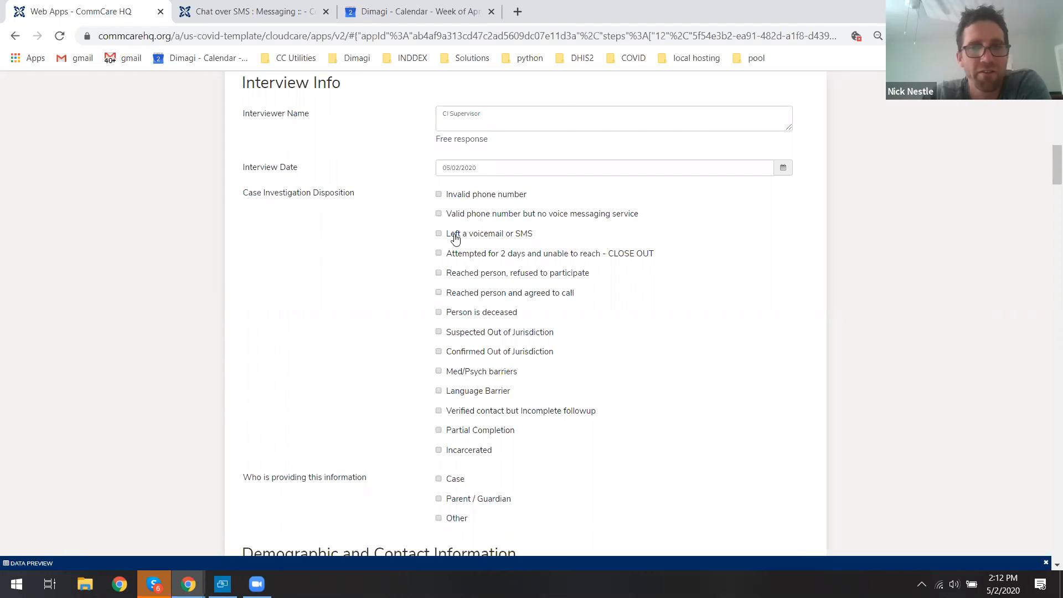
left_click(488, 297)
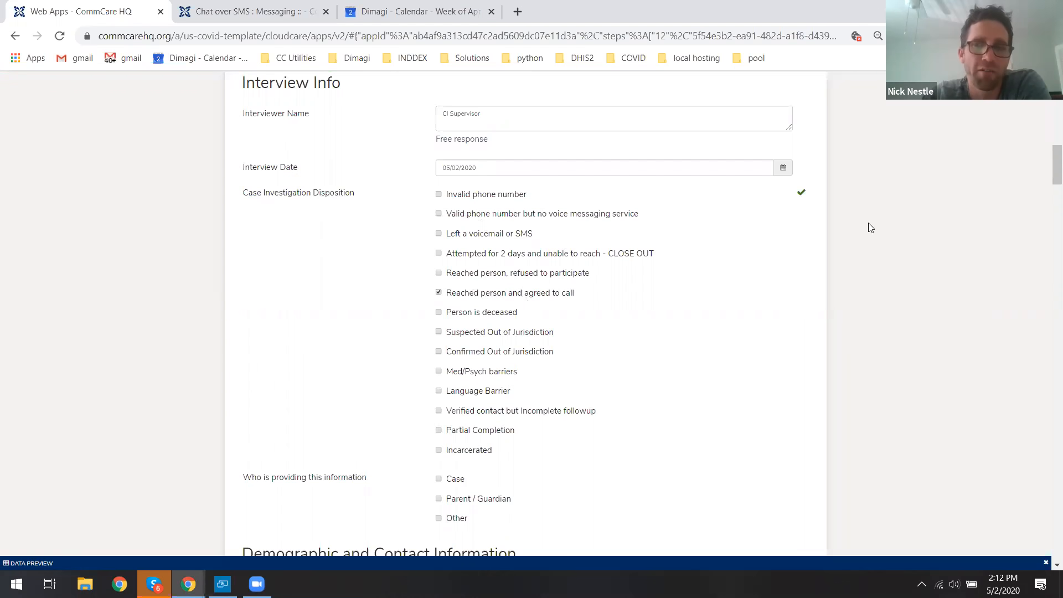
Set the patient's preferred language to English.
left_click_drag(1048, 165, 1048, 202)
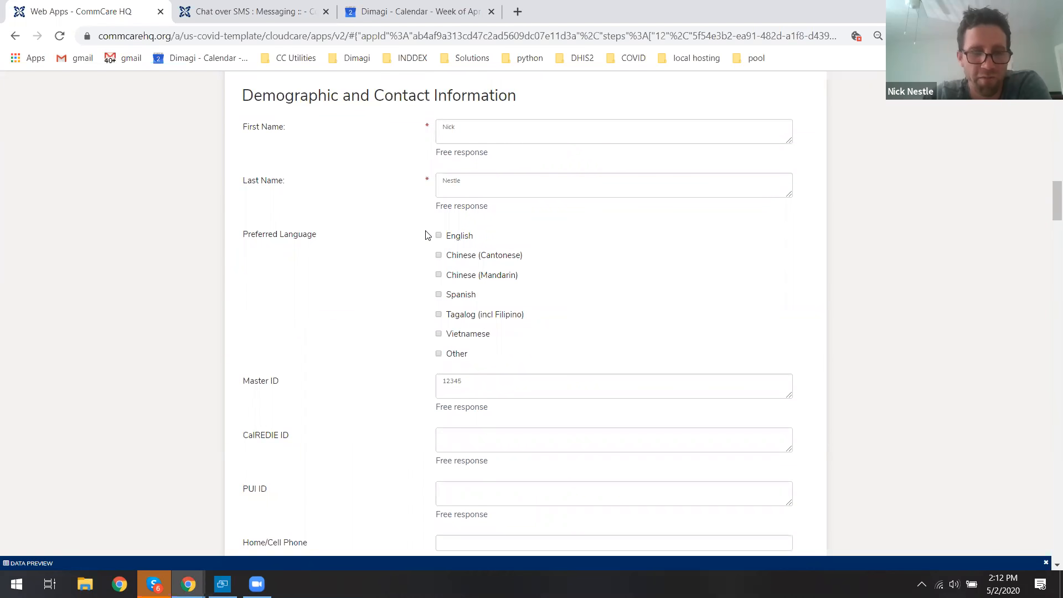
left_click_drag(239, 240, 308, 235)
left_click(391, 237)
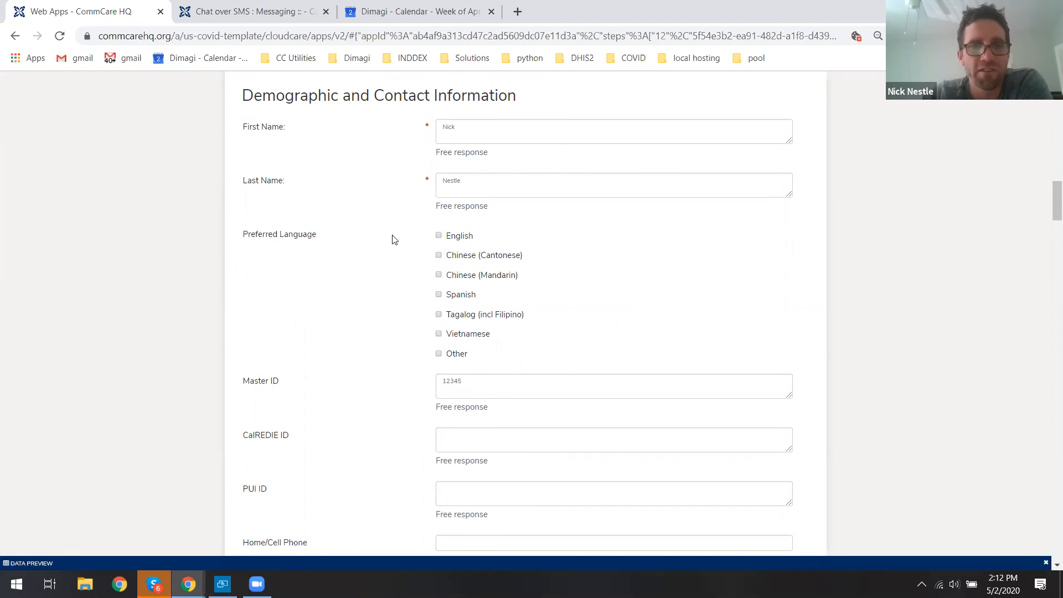
left_click(460, 238)
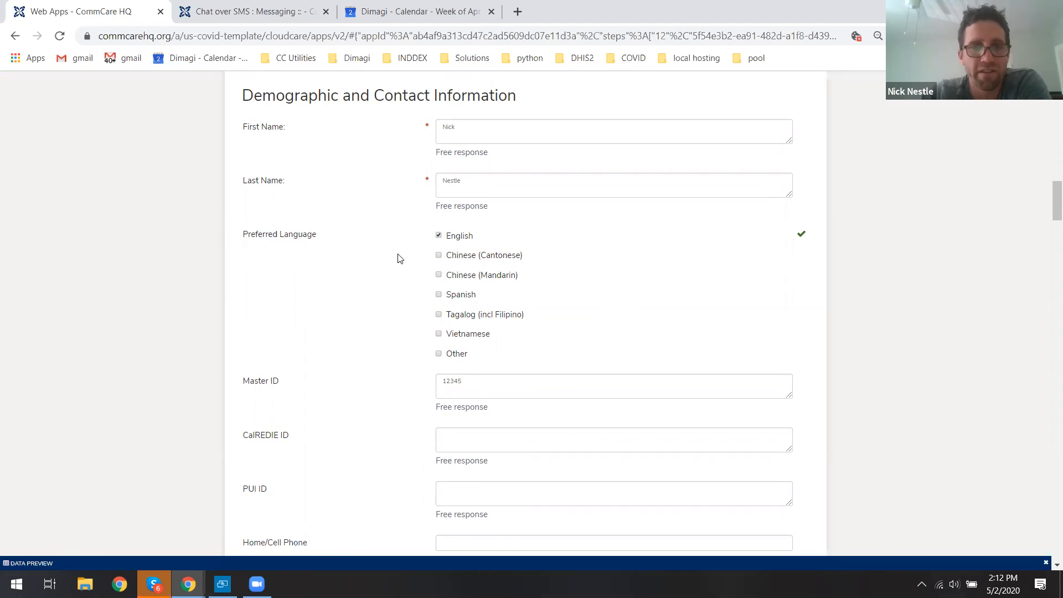
Choose to enter the contact's date of birth and pick the patient's birth date from the calendar.
scroll(398, 258, "down", 2)
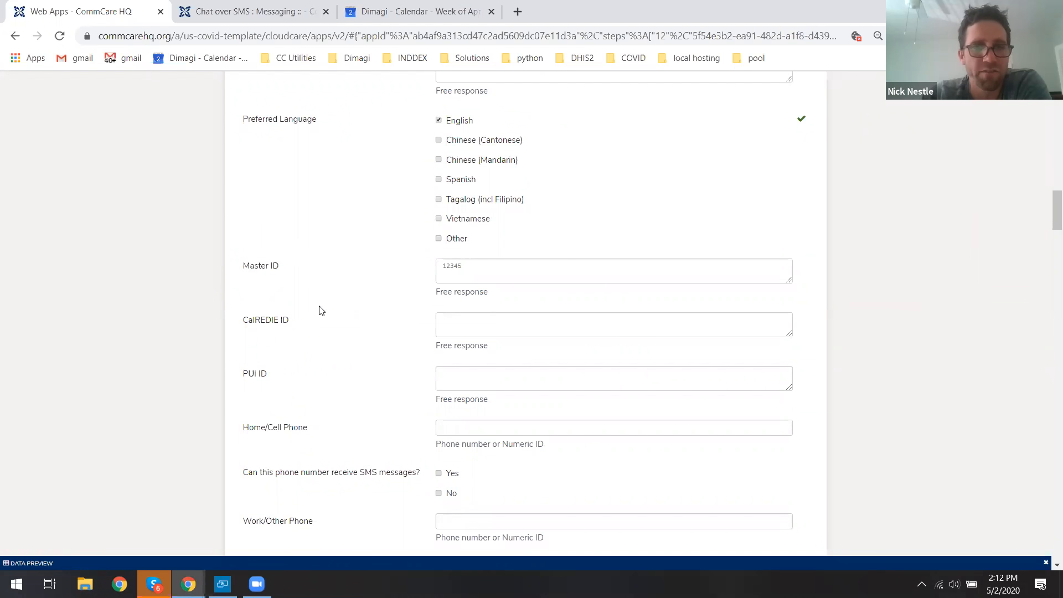
scroll(349, 289, "down", 2)
left_click(493, 310)
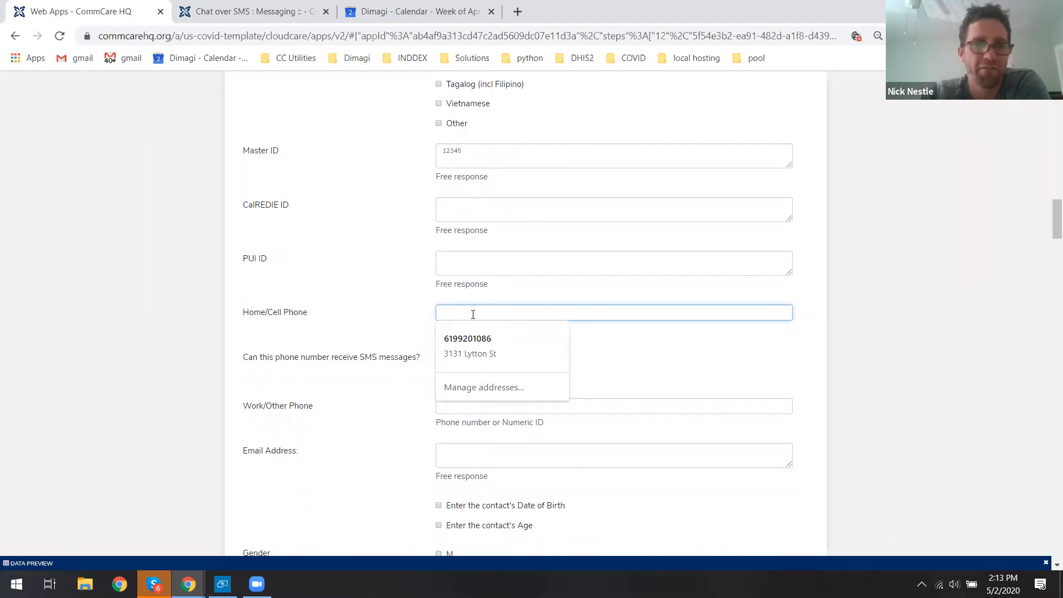
left_click(307, 317)
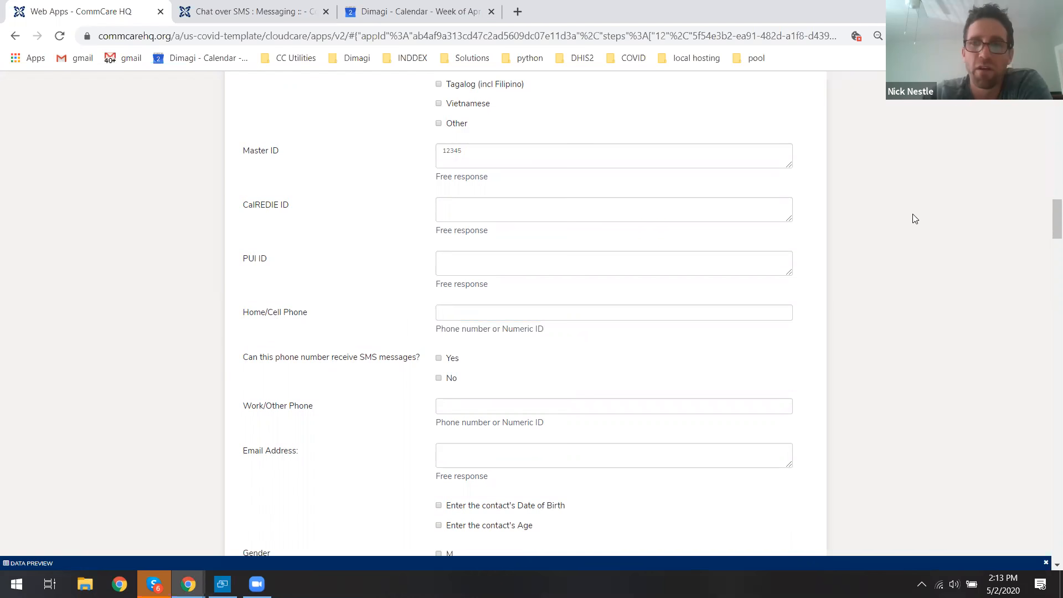
left_click_drag(1049, 217, 1049, 238)
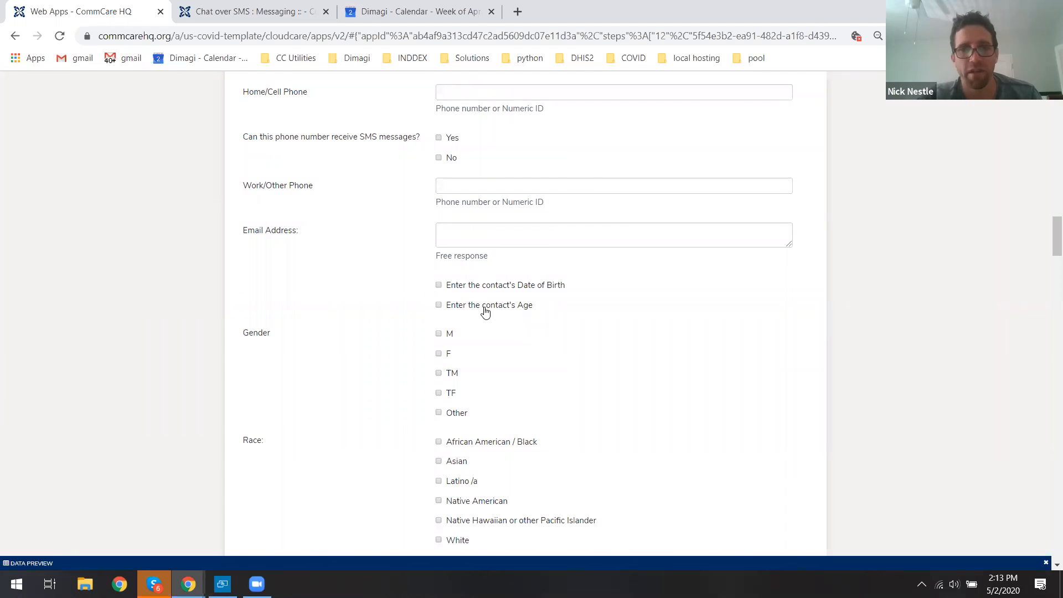
left_click(490, 286)
left_click(522, 329)
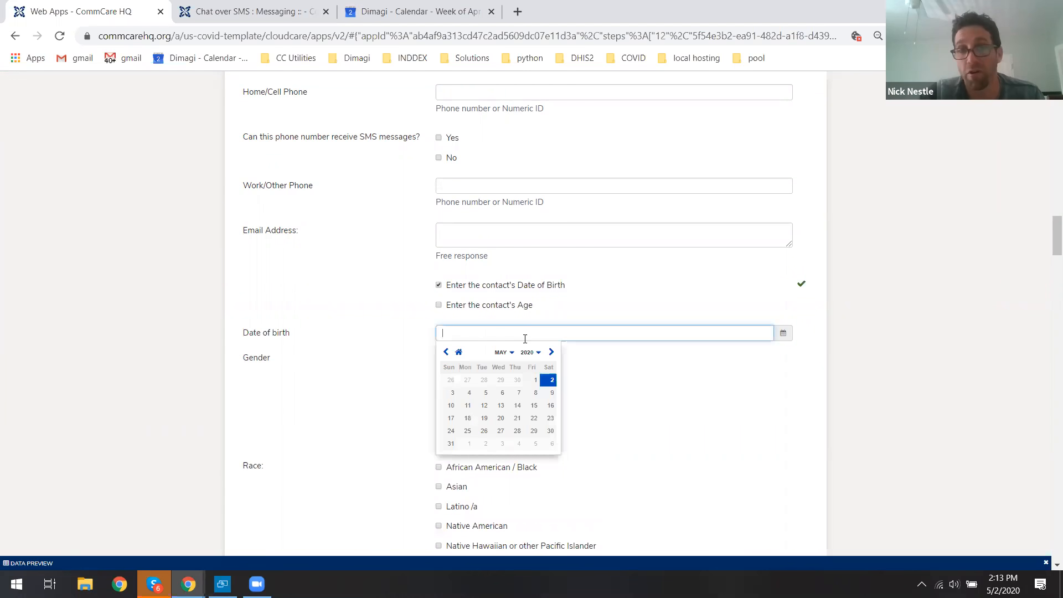
left_click(539, 353)
scroll(517, 381, "up", 3)
left_click(487, 380)
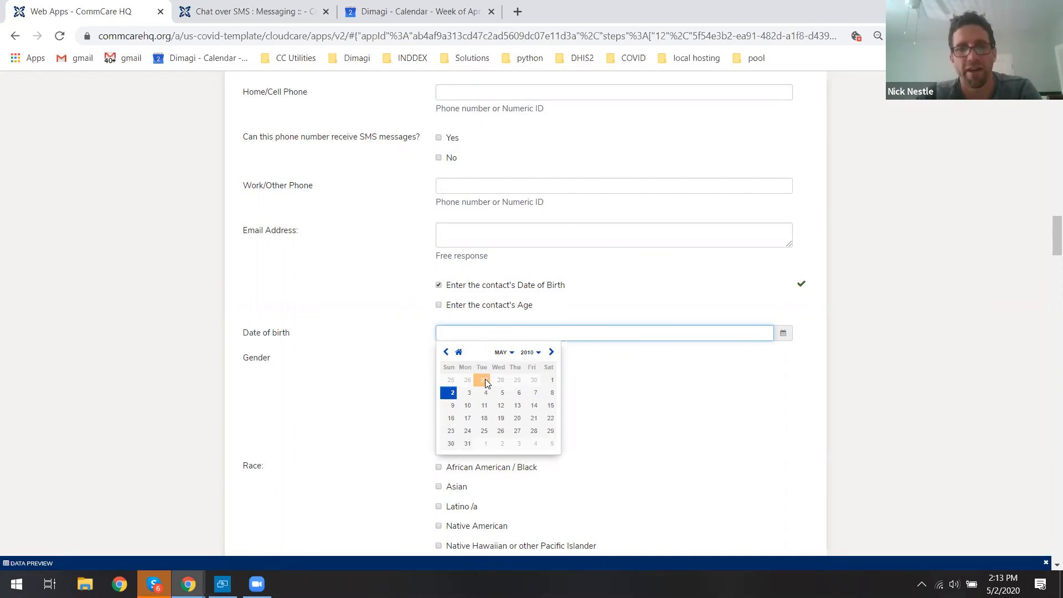
left_click(485, 378)
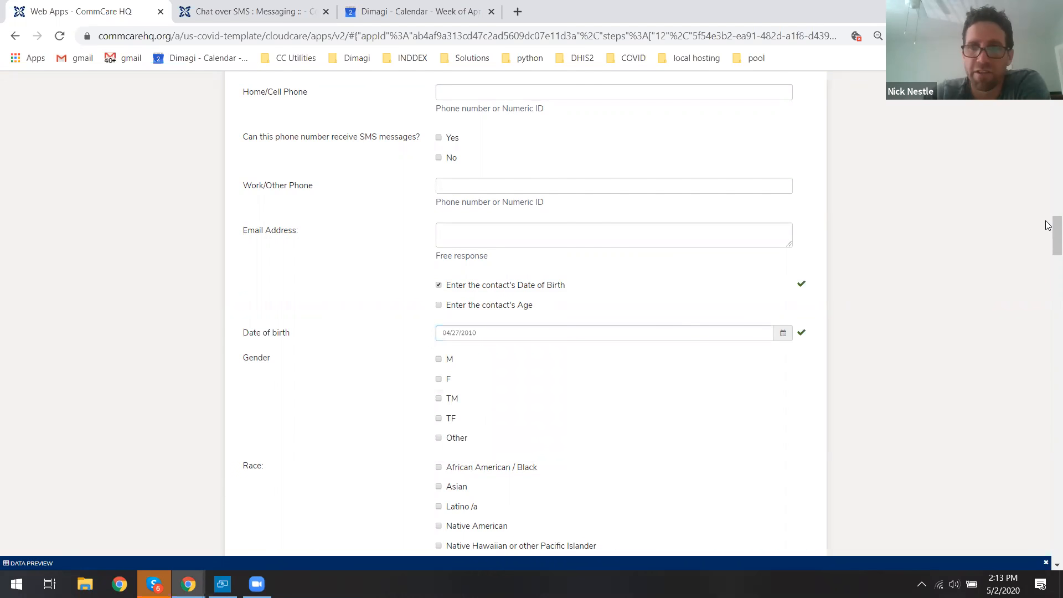
Mark the case as not ready for clinical review and submit the Case Investigation Form.
left_click_drag(1048, 225, 1048, 541)
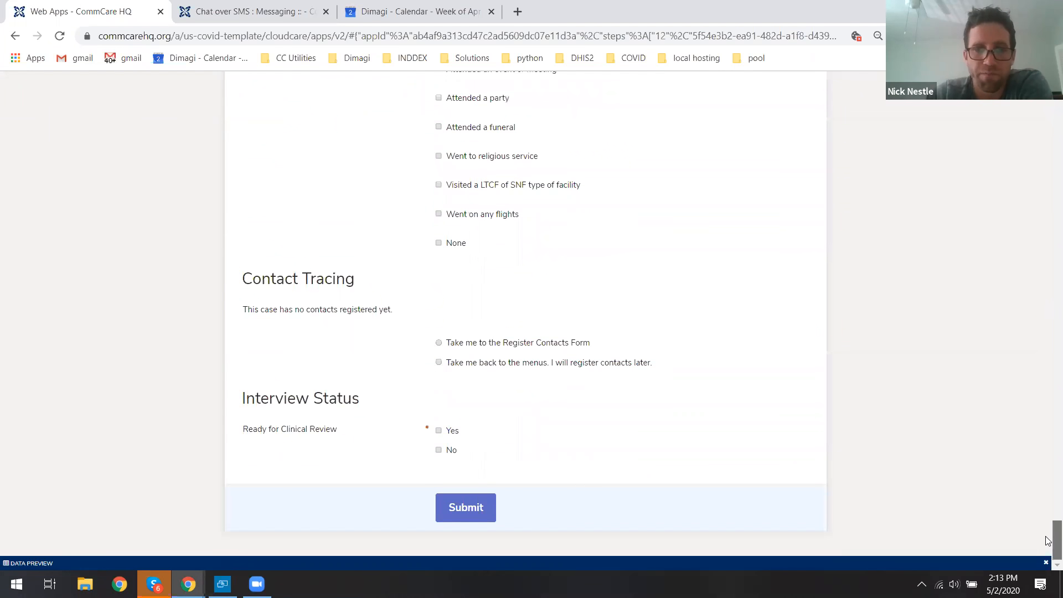
left_click(448, 451)
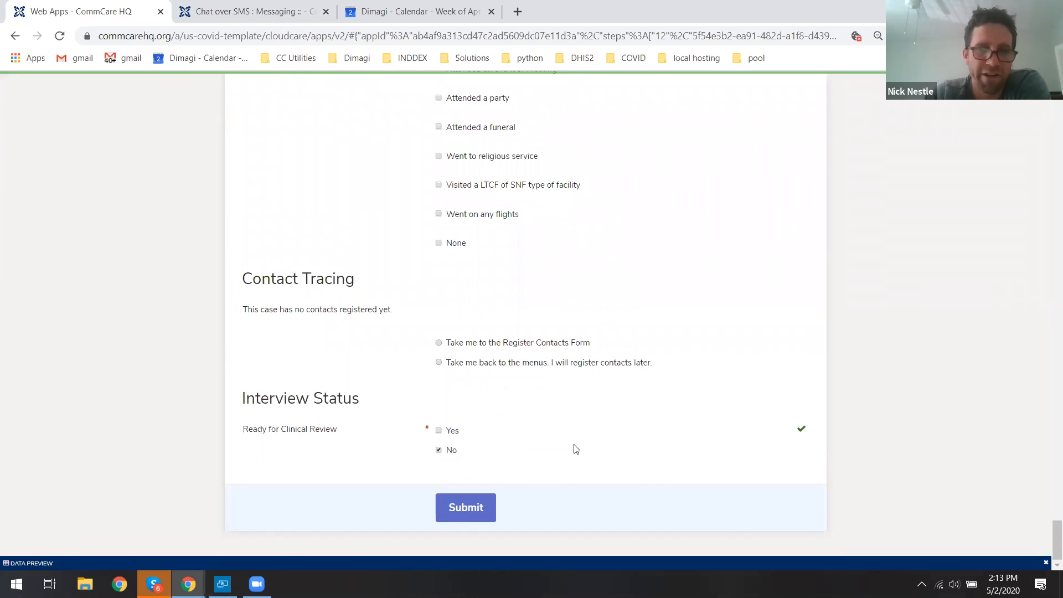
left_click(474, 508)
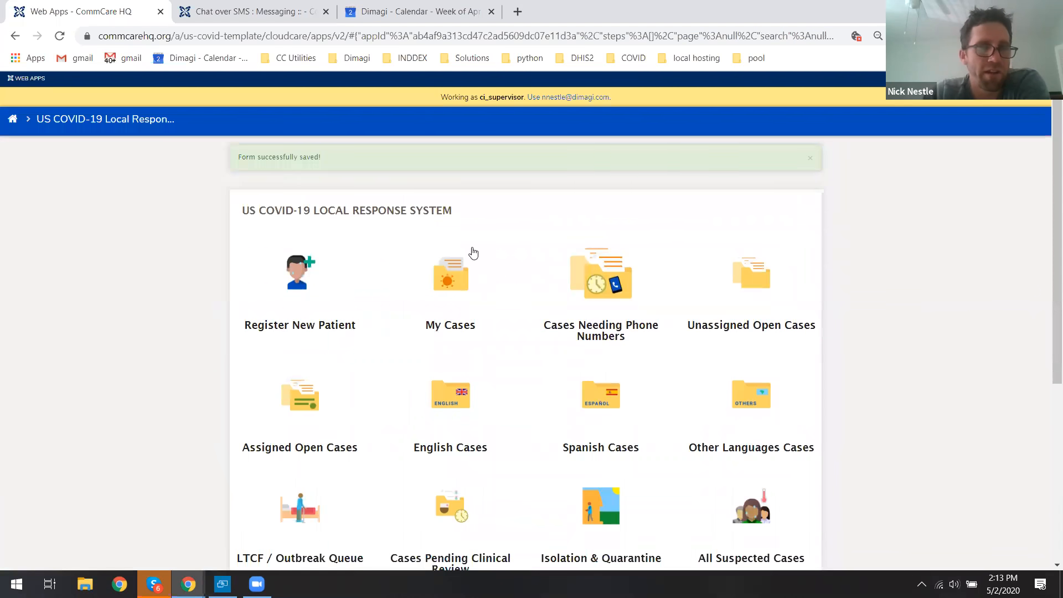
Open the Case Investigation Form for the newly registered patient from the Cases Needing Phone Numbers list.
left_click(813, 162)
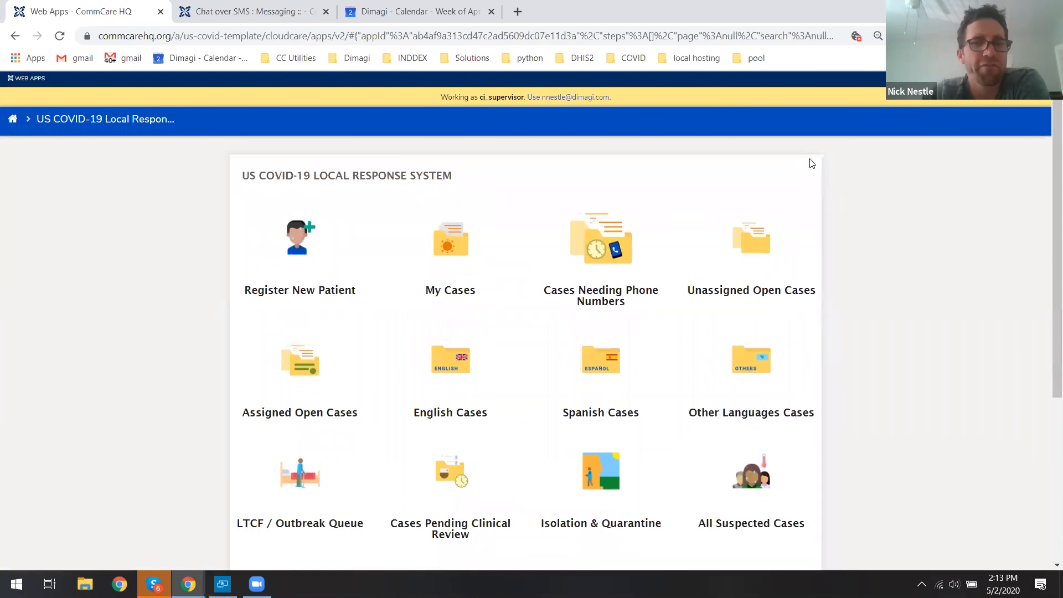
middle_click(846, 203)
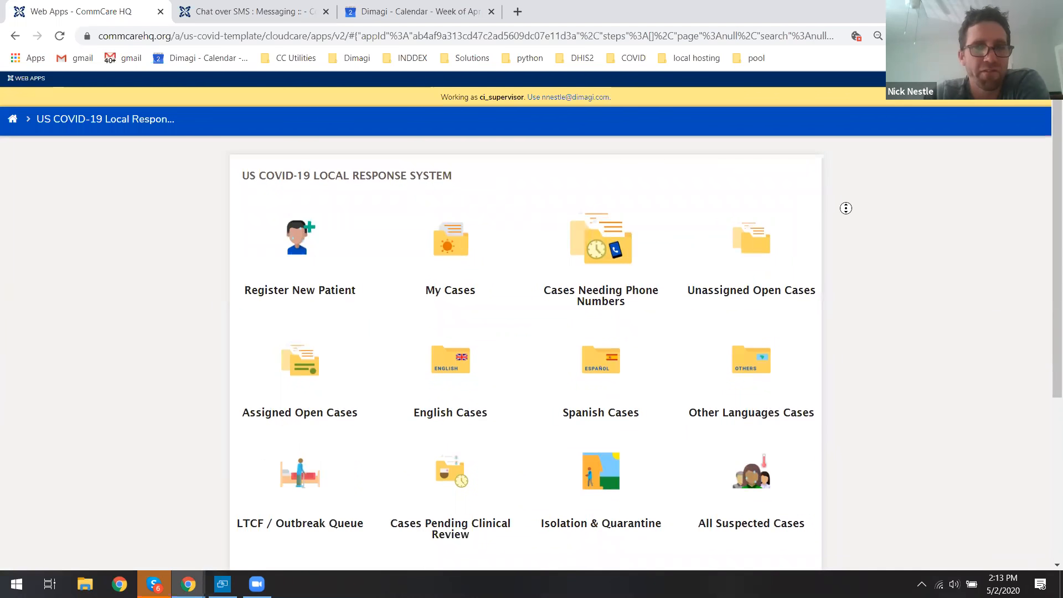
middle_click(846, 219)
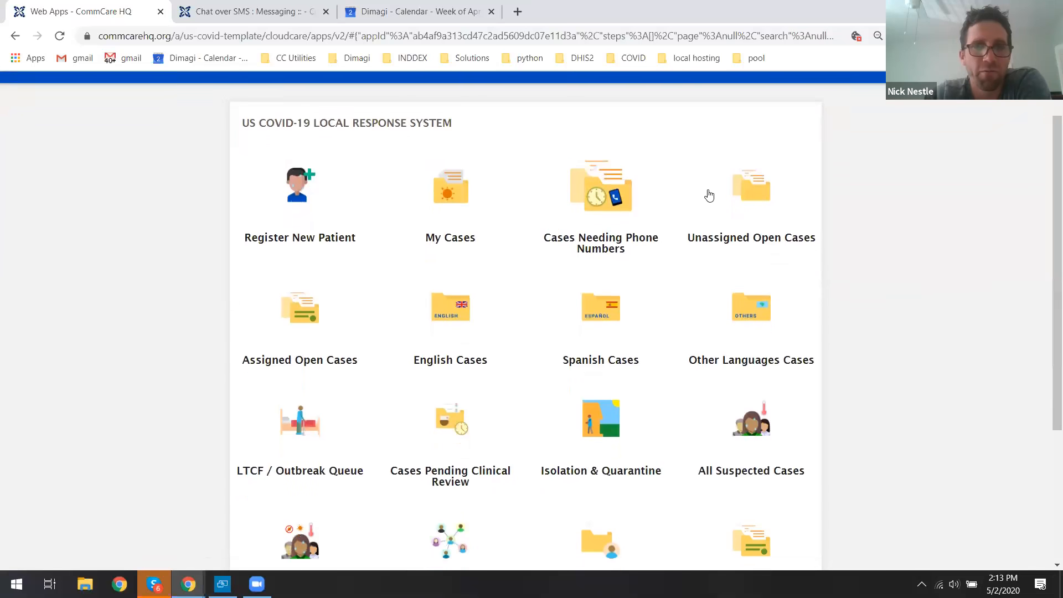
left_click(593, 195)
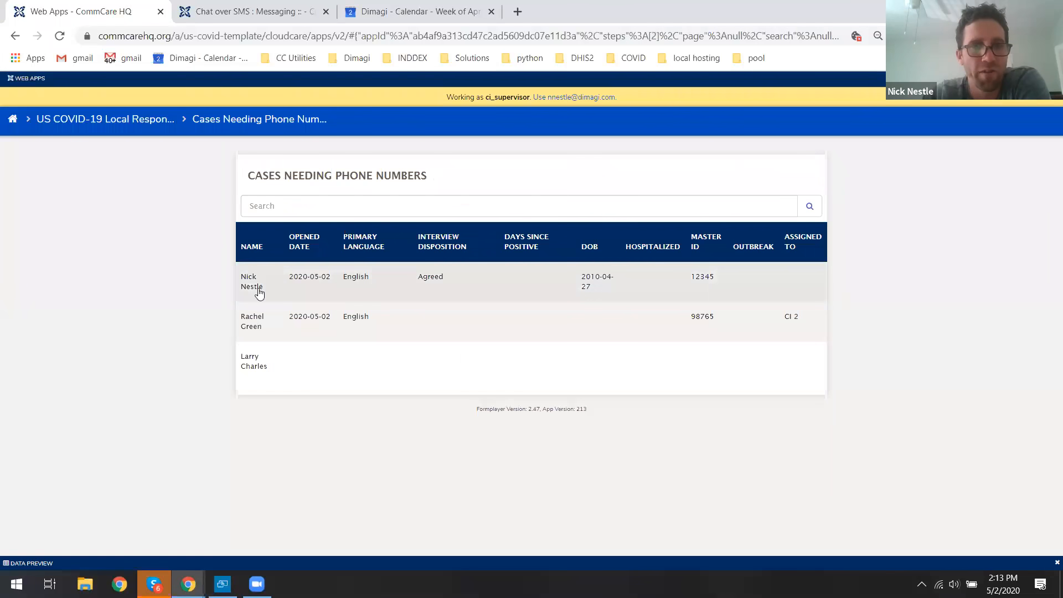
left_click(298, 284)
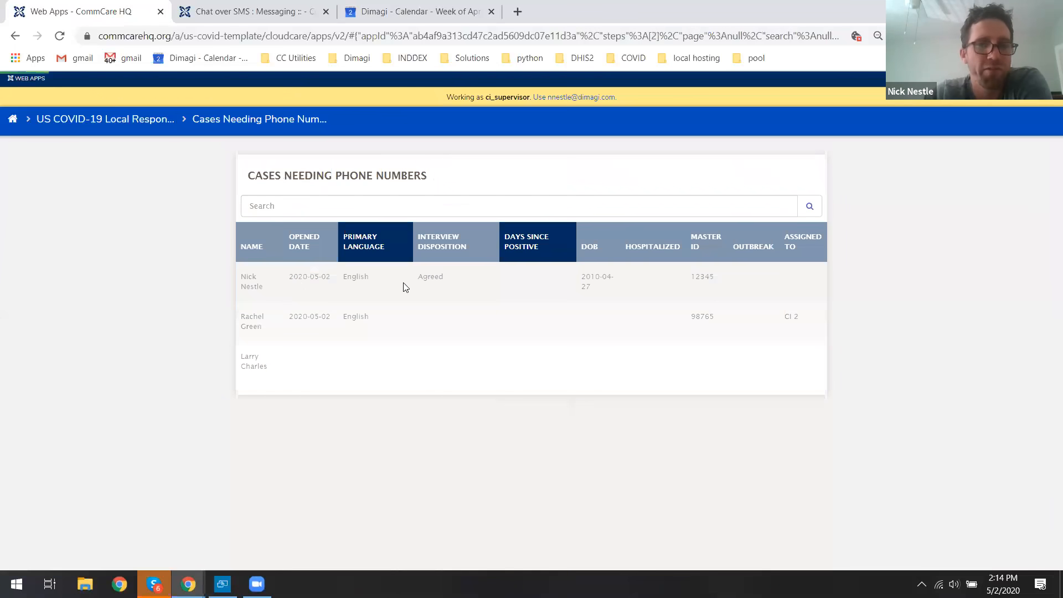
left_click(615, 315)
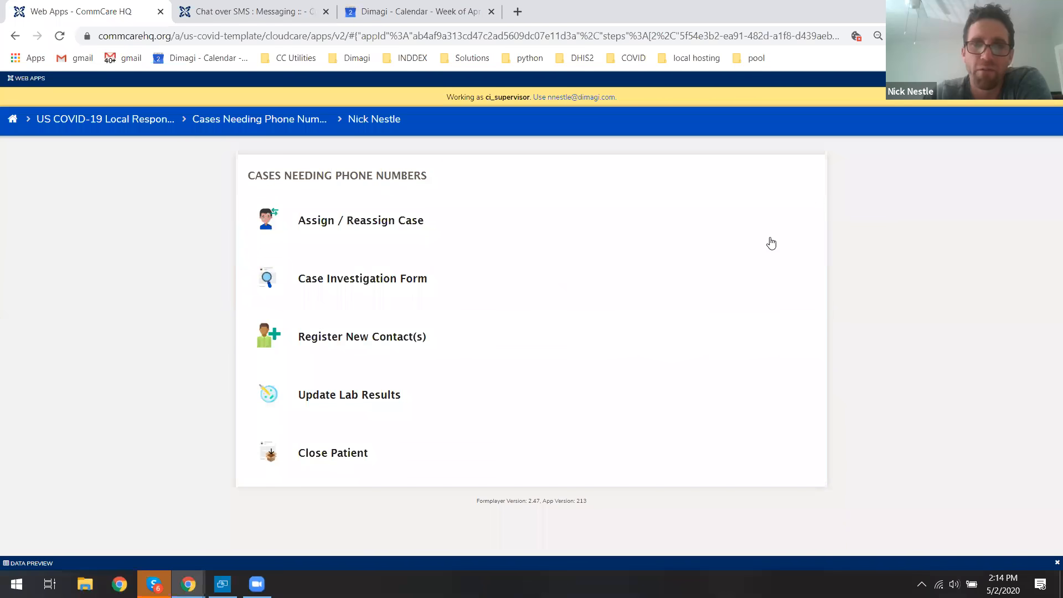
left_click(423, 277)
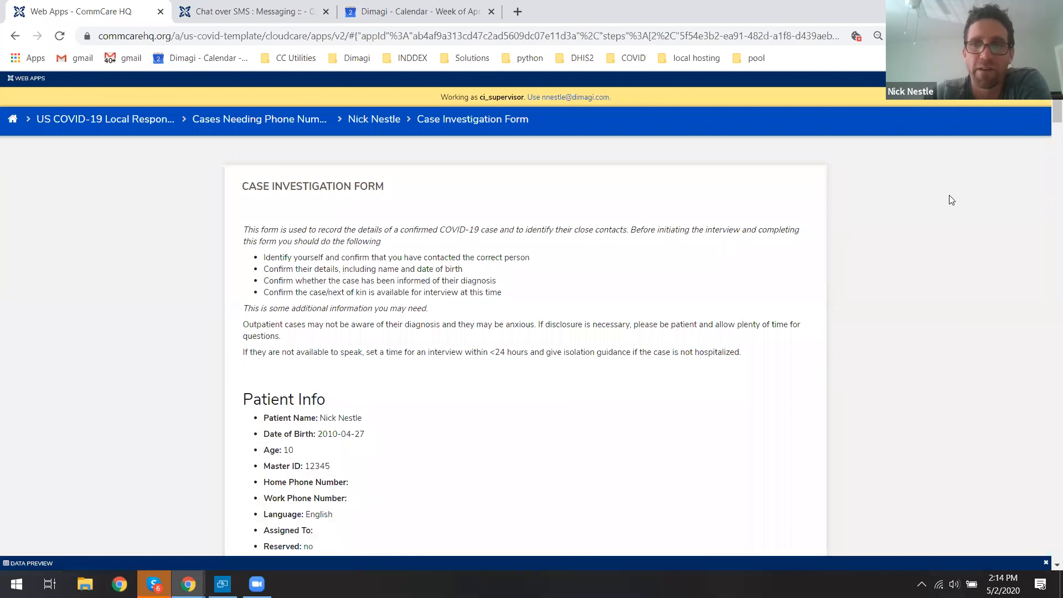
Add a new case note saying you spoke to the patient's provider, who gave you his contact.
scroll(1046, 111, "down", 9)
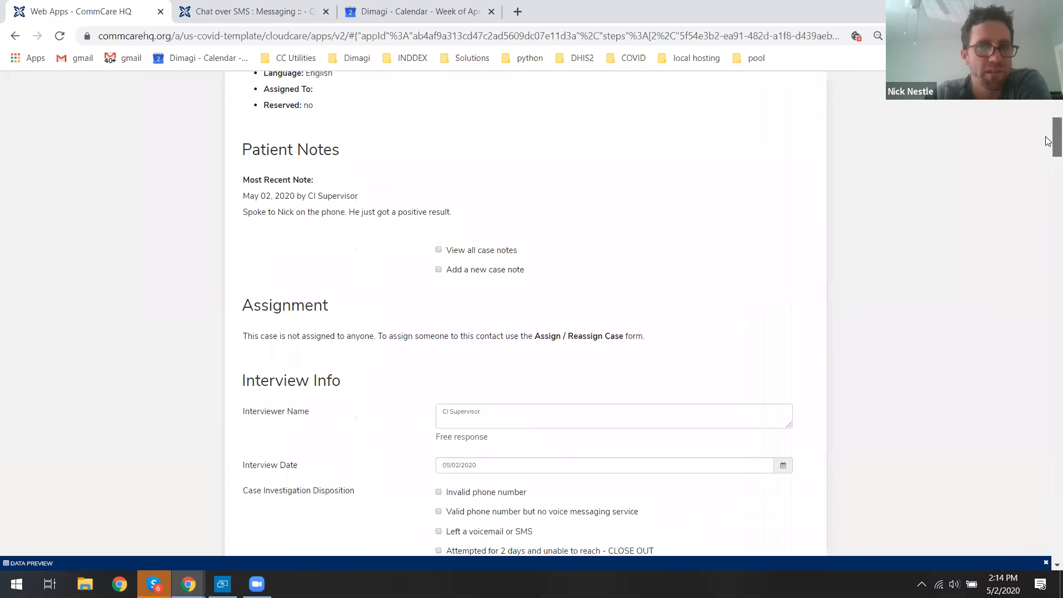
left_click_drag(240, 178, 448, 176)
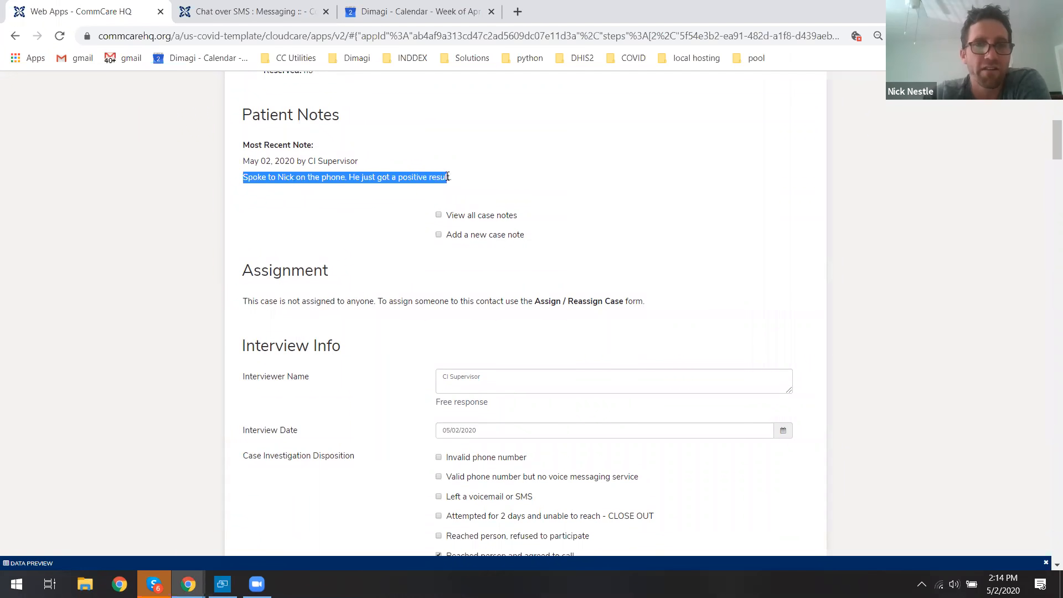
left_click(360, 176)
left_click(483, 235)
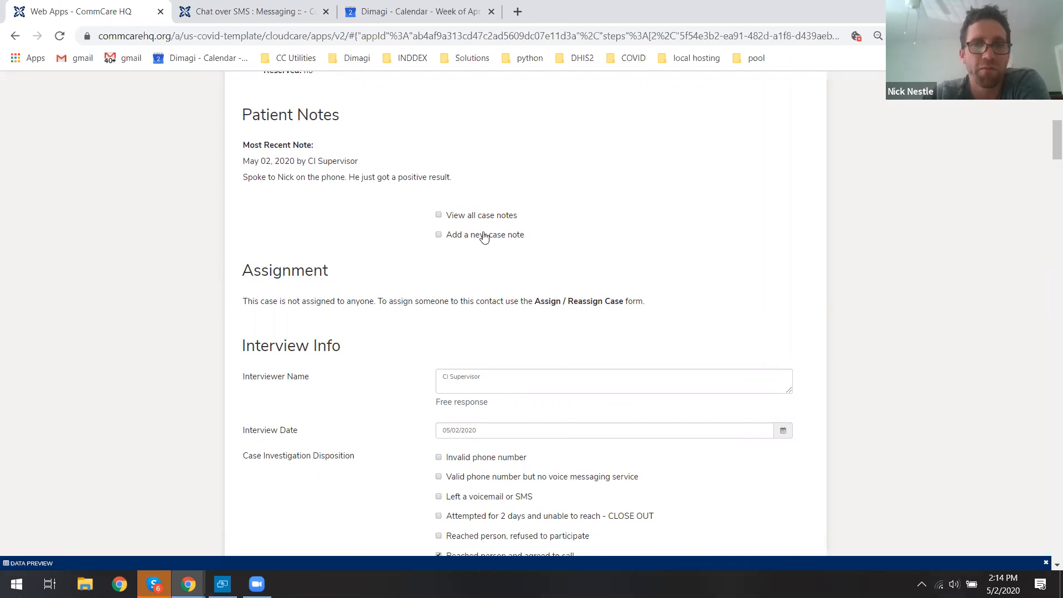
left_click(480, 261)
type("Spoke to Nick's provider who gave me his contact.")
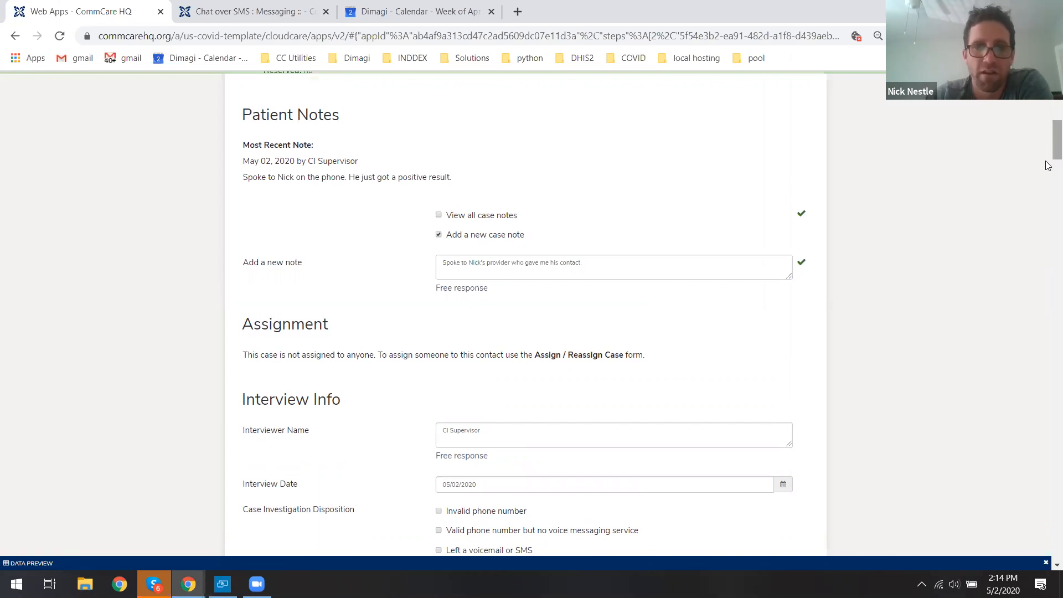
Enter the patient's work/other phone number.
scroll(1044, 166, "down", 12)
scroll(1049, 213, "down", 5)
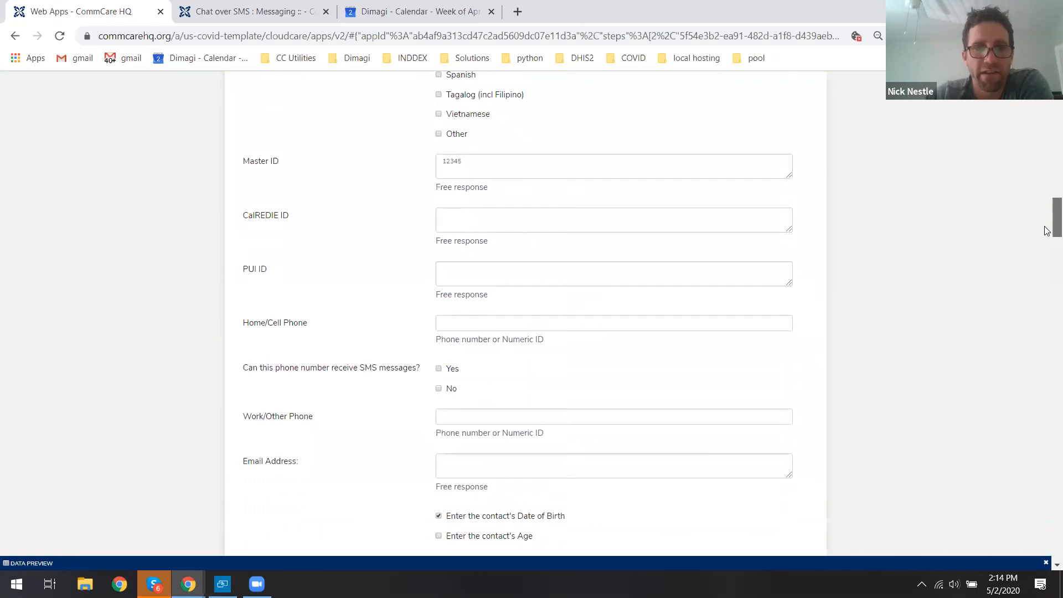
left_click(592, 373)
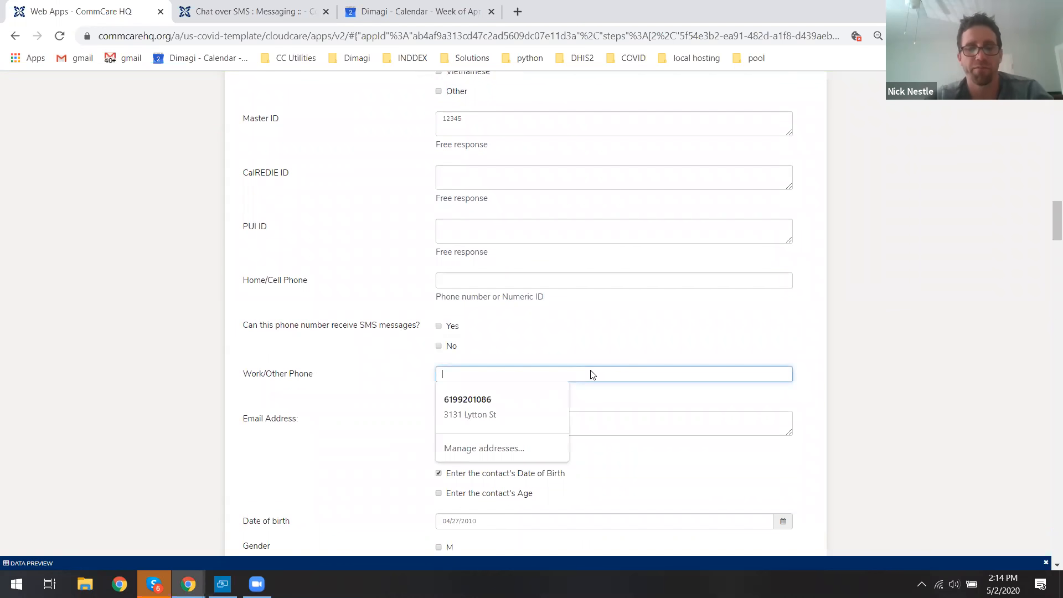
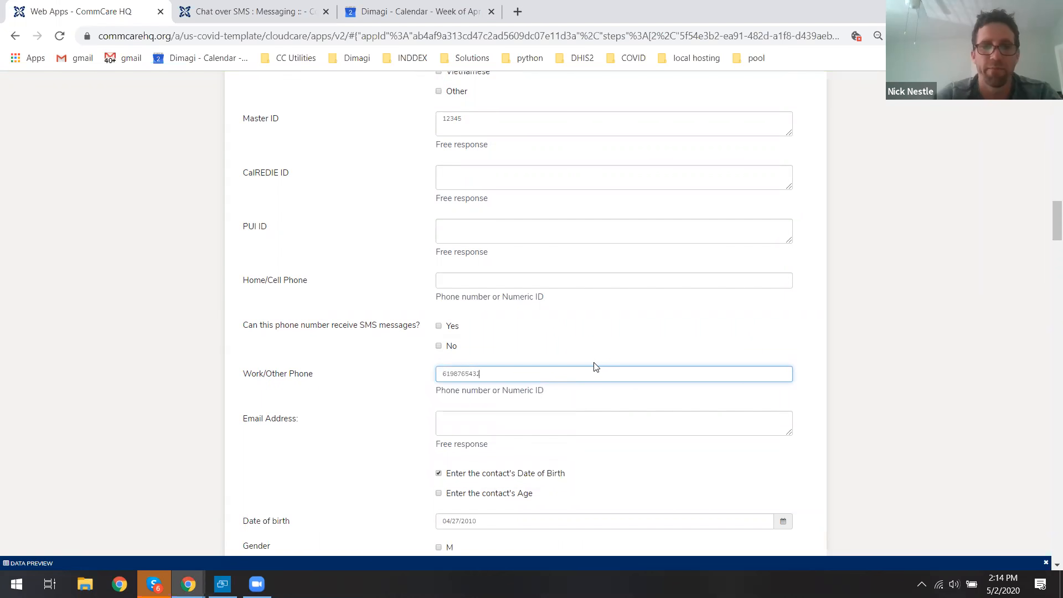
left_click(910, 277)
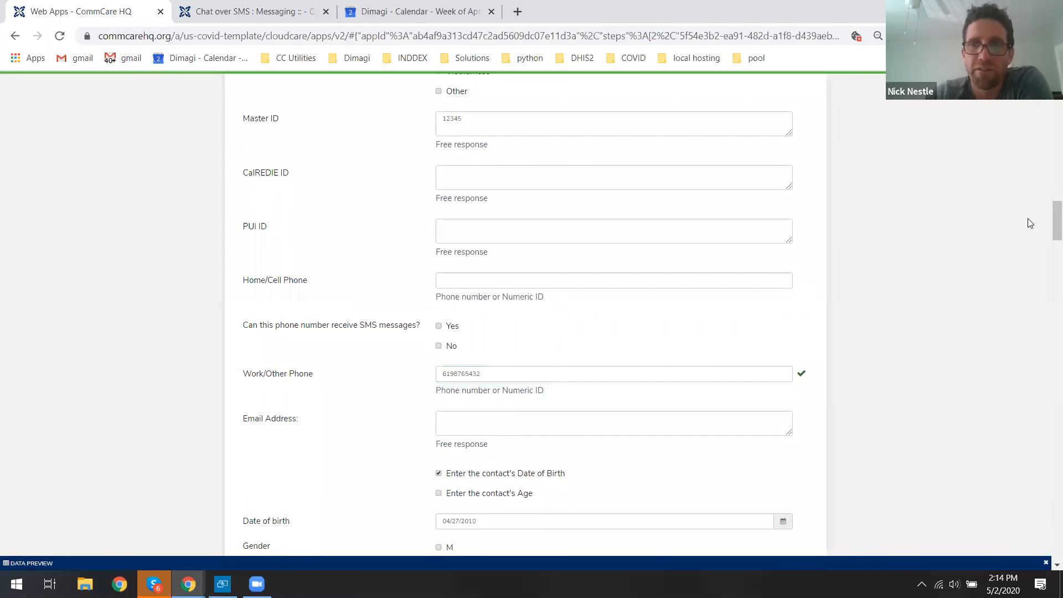
Submit the updated Case Investigation Form.
scroll(1047, 219, "down", 3)
left_click_drag(1047, 230, 1047, 258)
scroll(1048, 260, "down", 20)
scroll(1027, 451, "down", 20)
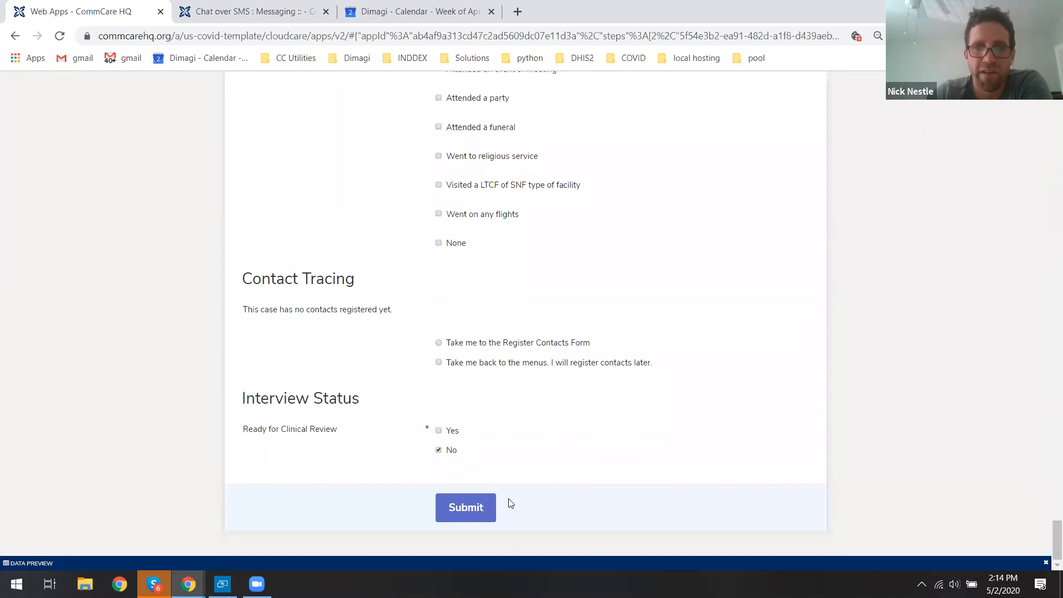
left_click(480, 505)
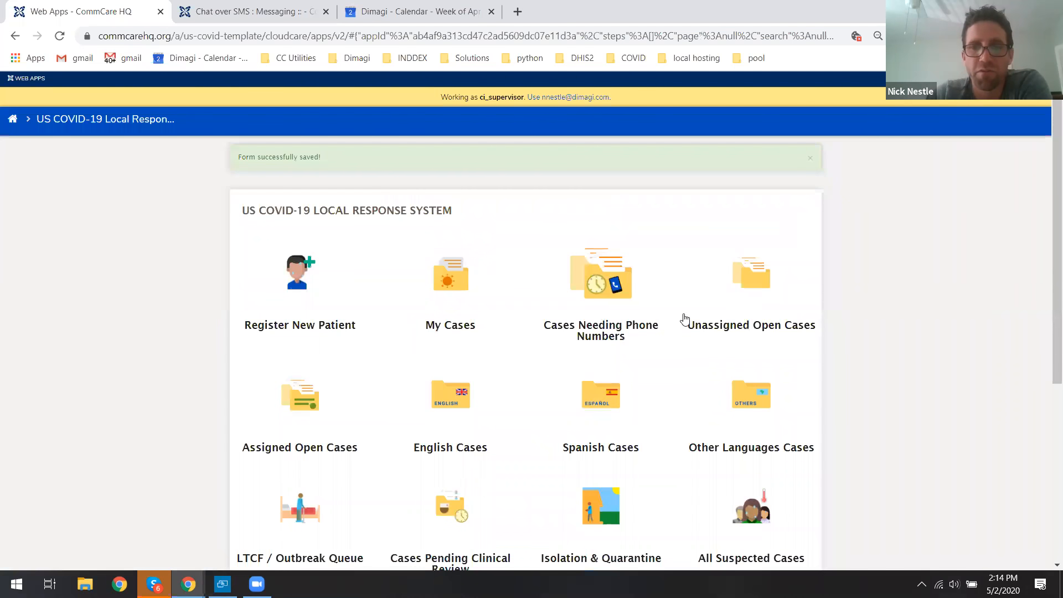
Review the Unassigned Open Cases list and return to the app menu.
left_click(760, 281)
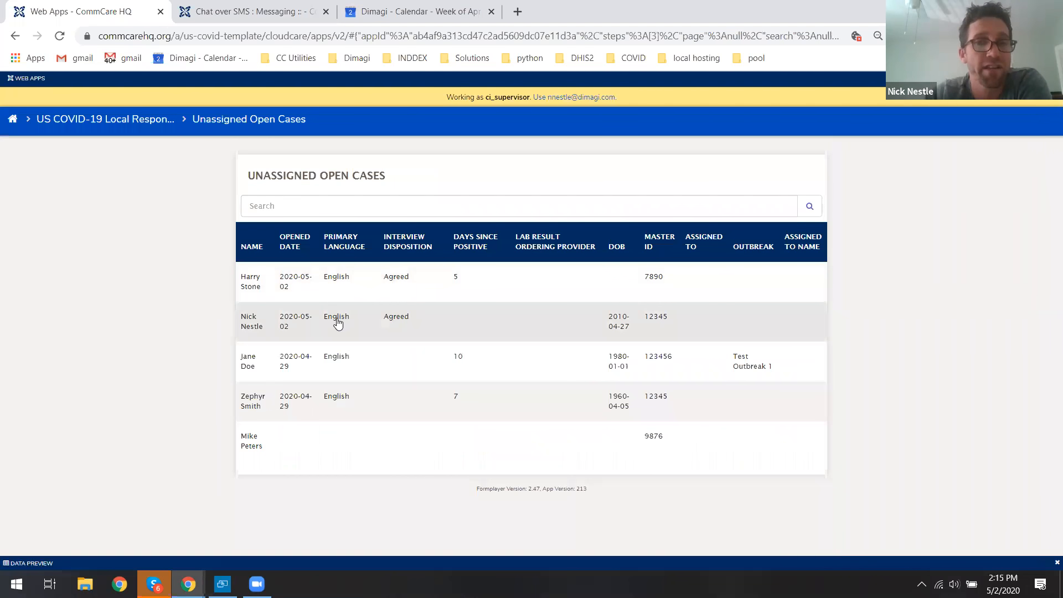
left_click(133, 120)
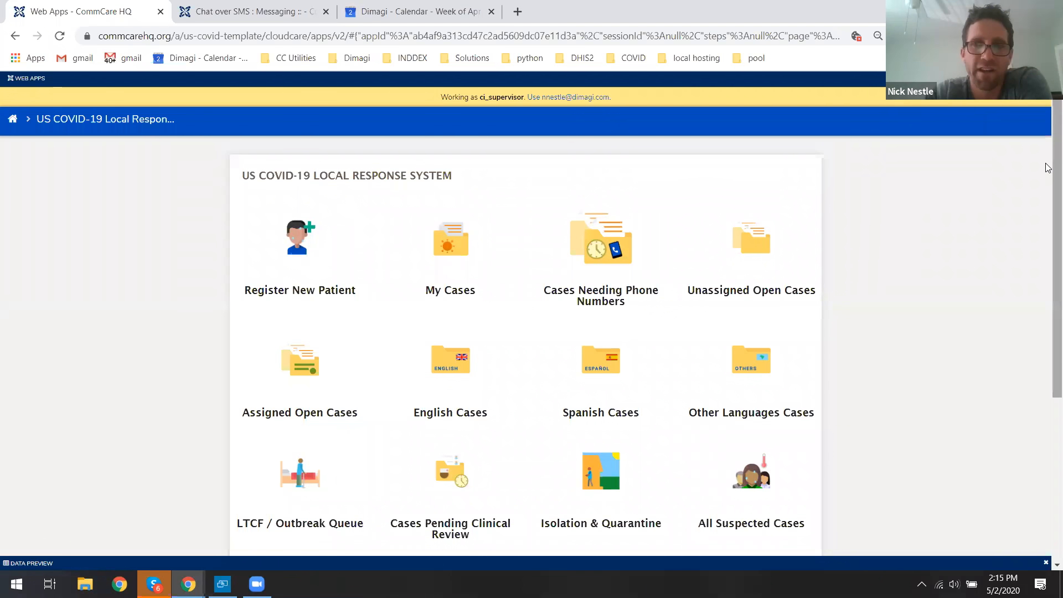
Open Assign Cases and review the summary of cases needing assignment and the assignment criteria.
scroll(1047, 189, "down", 2)
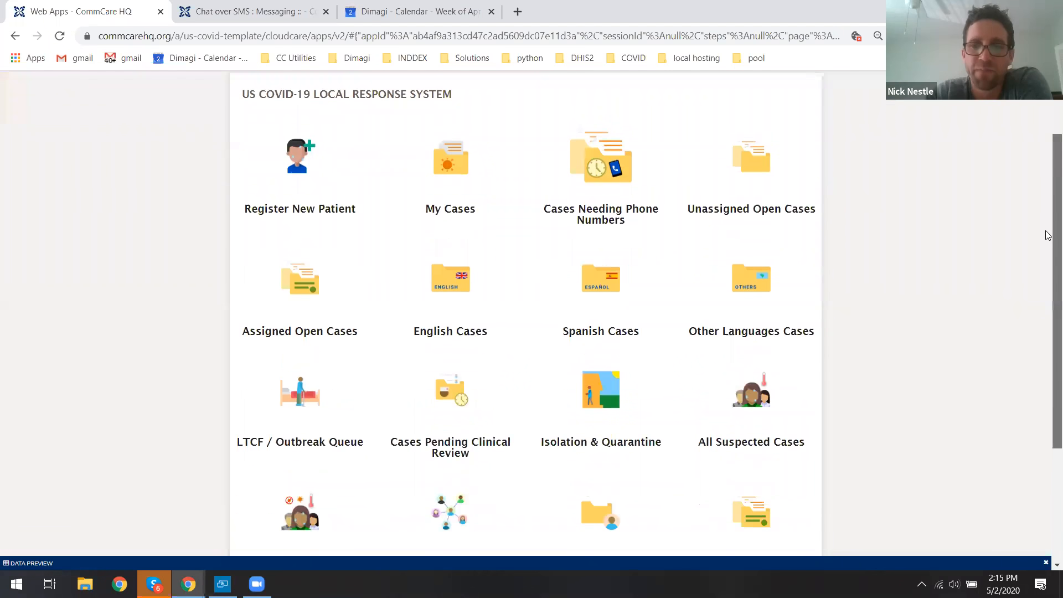
scroll(1048, 236, "down", 2)
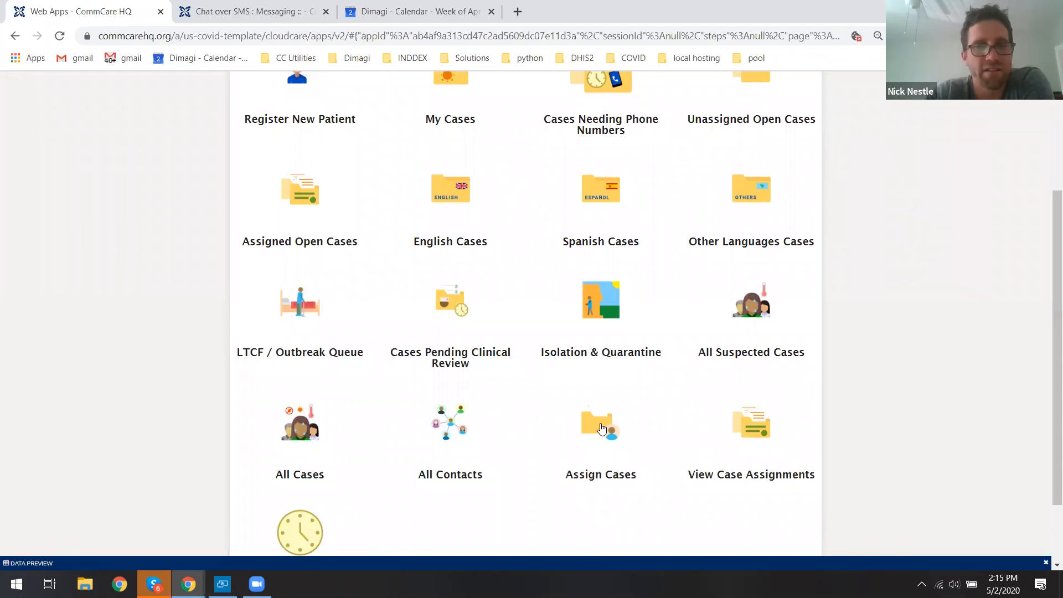
left_click(589, 429)
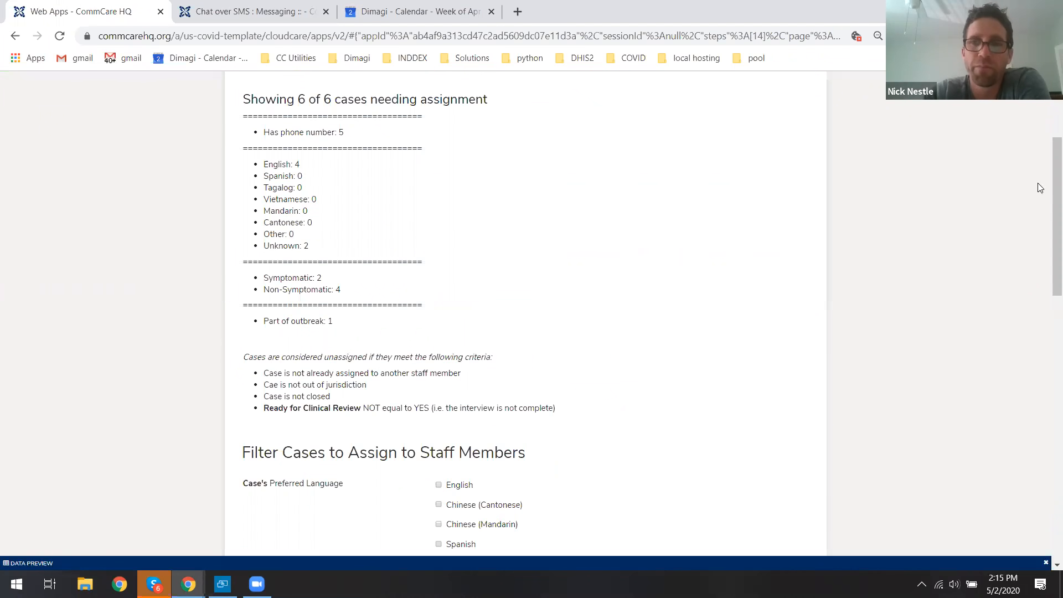
scroll(1049, 170, "up", 1)
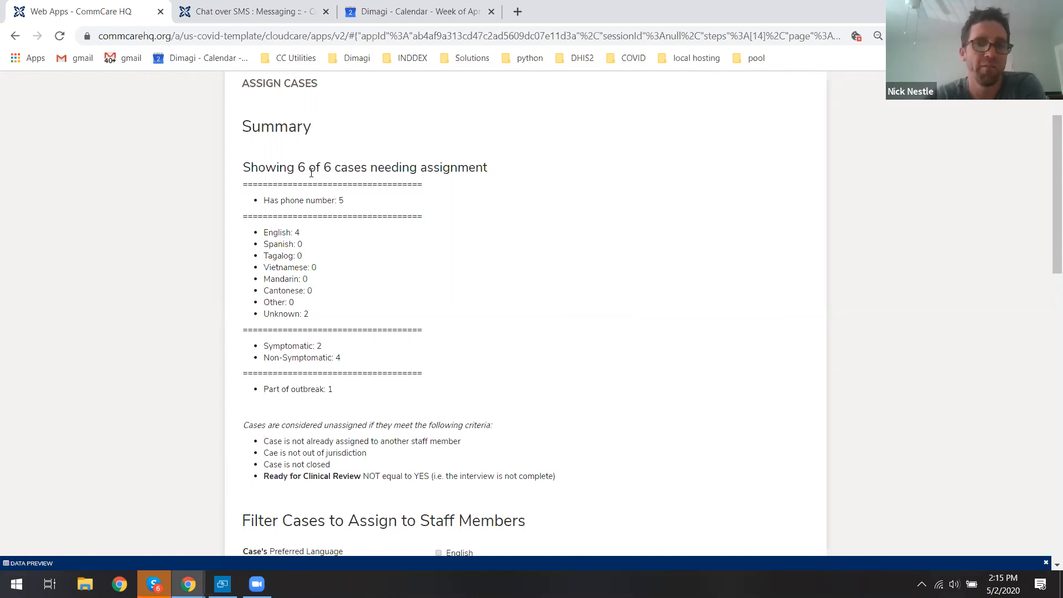
left_click_drag(245, 166, 492, 167)
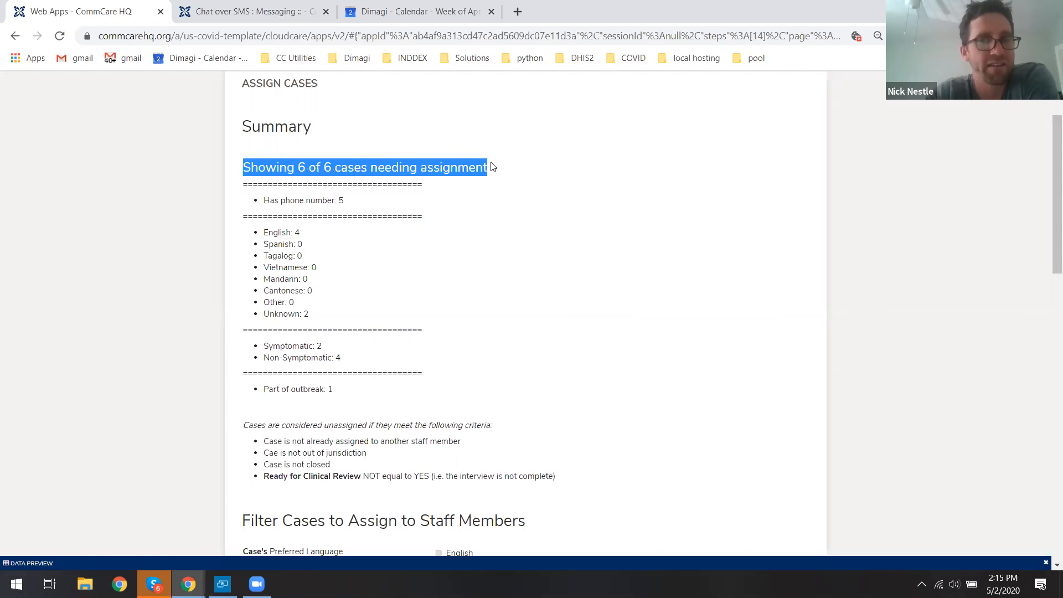
left_click_drag(264, 203, 295, 203)
double_click(340, 200)
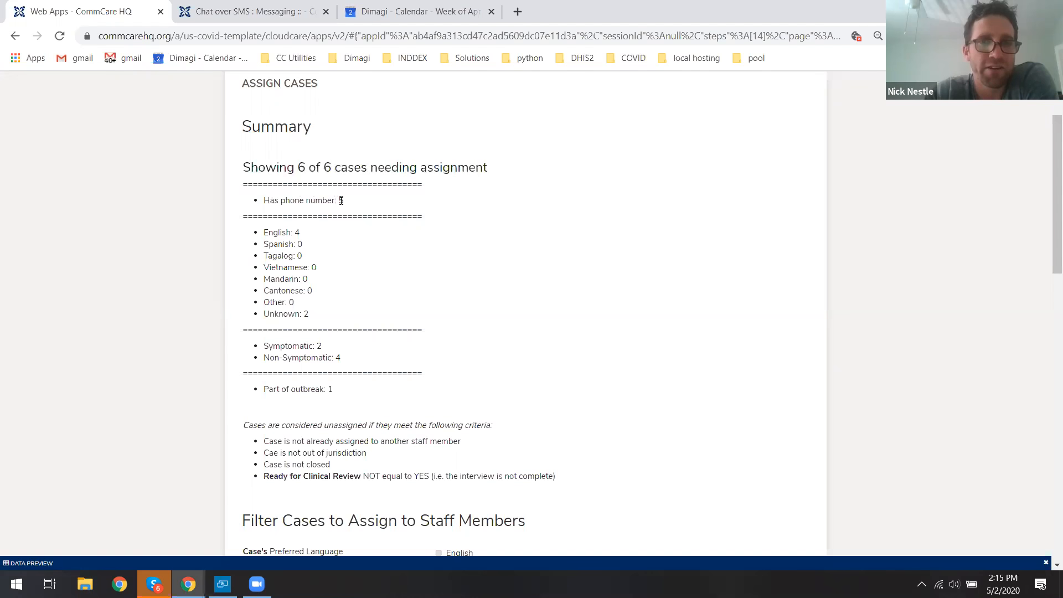
left_click_drag(266, 200, 299, 227)
left_click_drag(271, 314, 317, 319)
left_click(425, 235)
middle_click(573, 215)
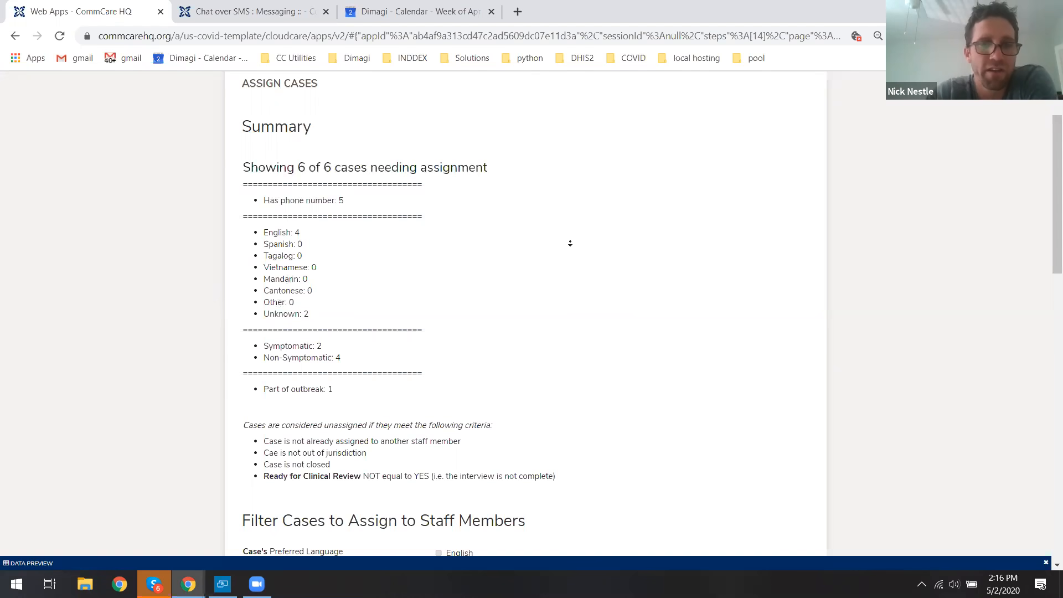
scroll(571, 244, "down", 1)
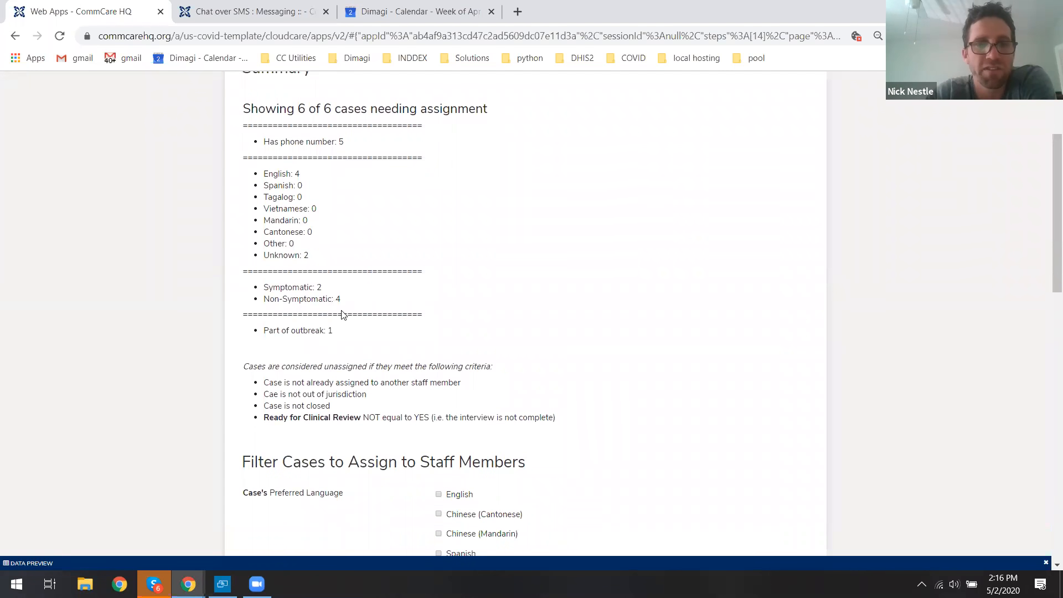
middle_click(657, 213)
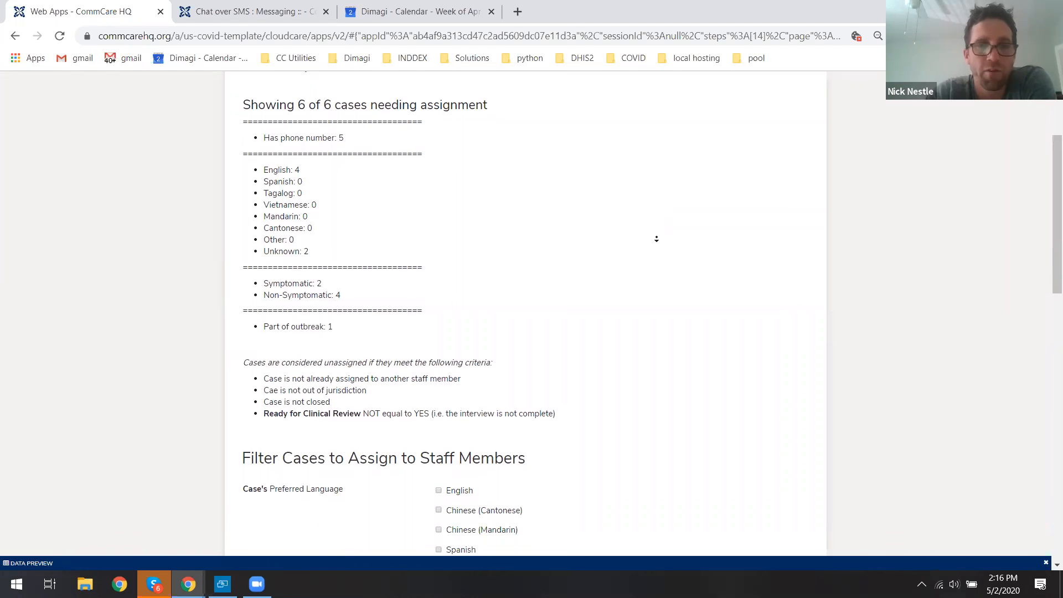
scroll(657, 241, "down", 2)
scroll(656, 240, "down", 5)
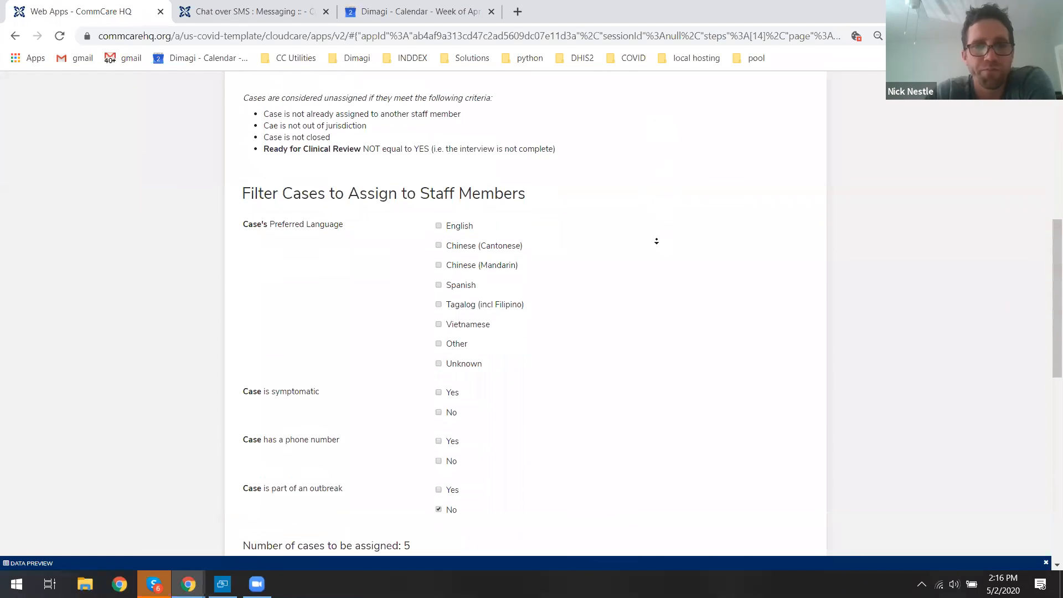
Filter the cases to assign to both symptomatic and non-symptomatic cases that have a phone number.
left_click(456, 142)
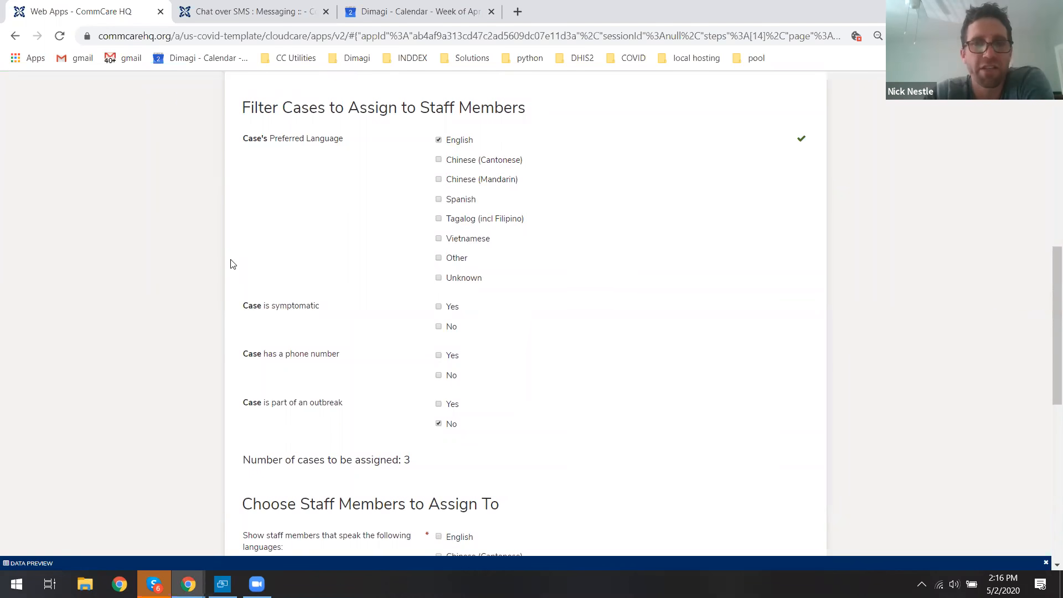
left_click(451, 308)
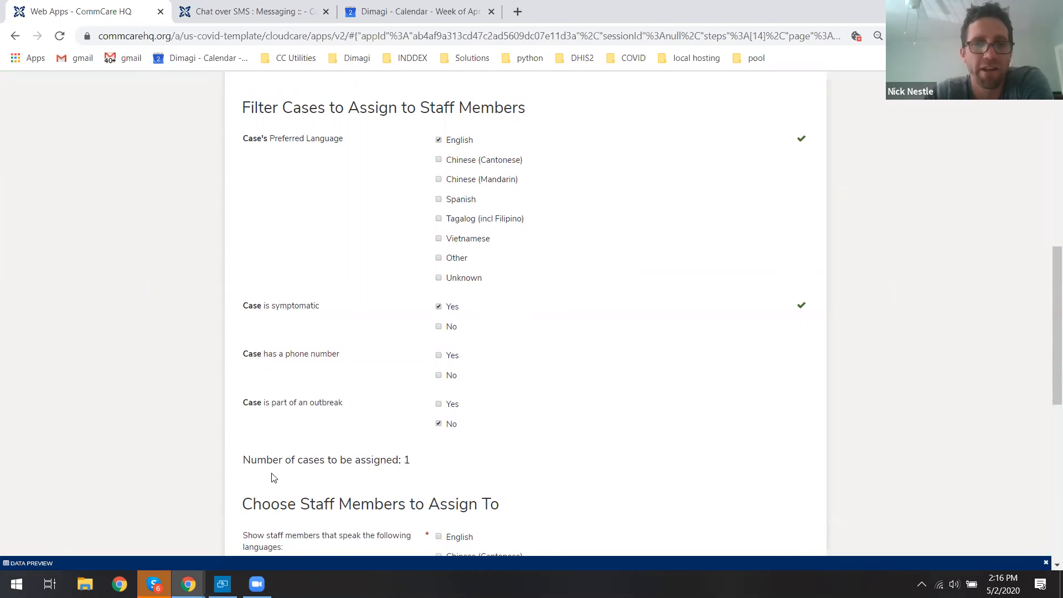
left_click_drag(244, 460, 417, 466)
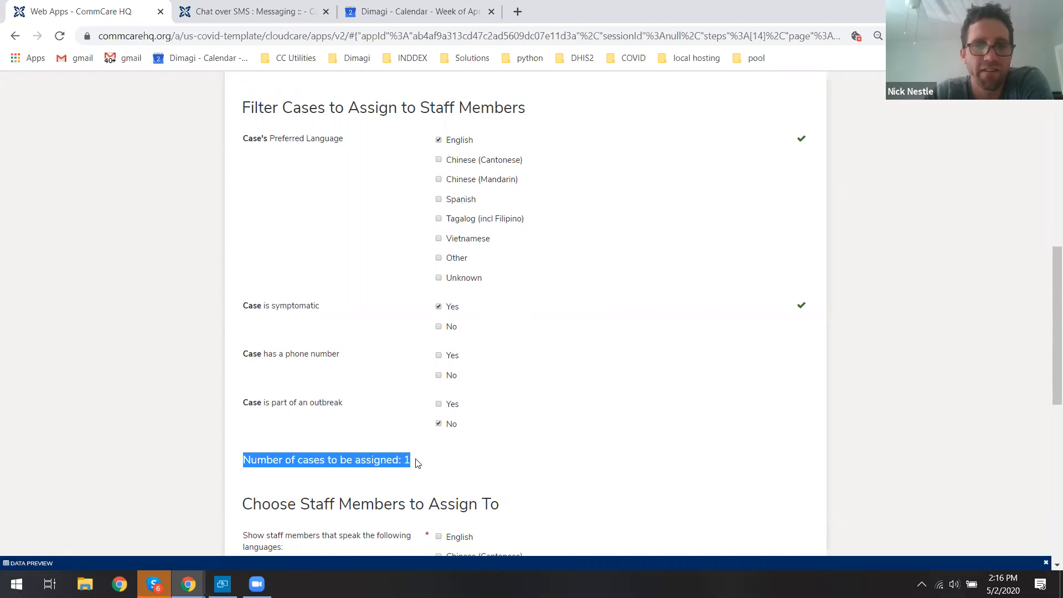
left_click(448, 143)
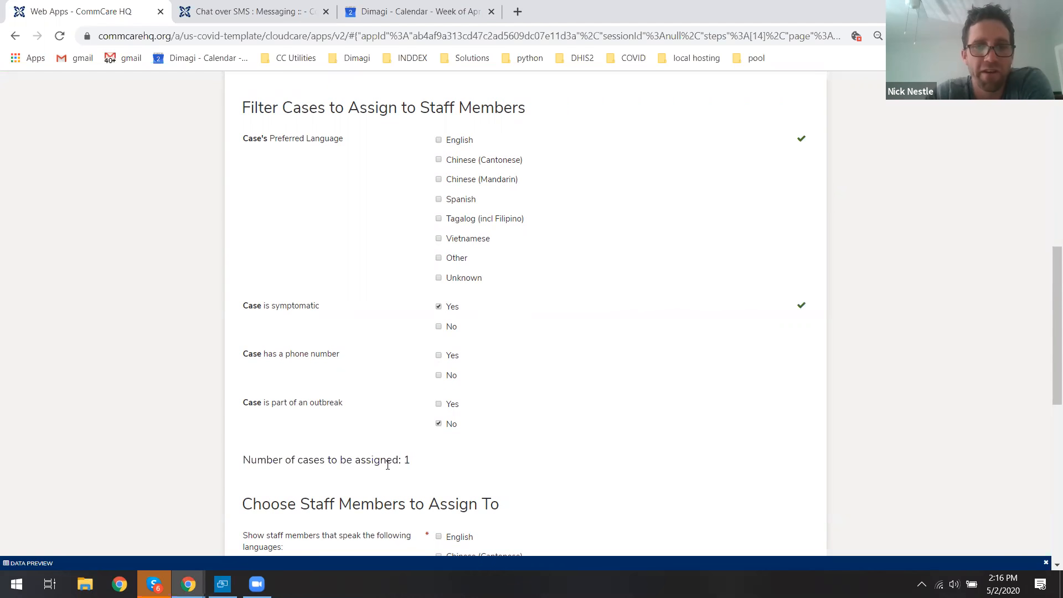
left_click(447, 328)
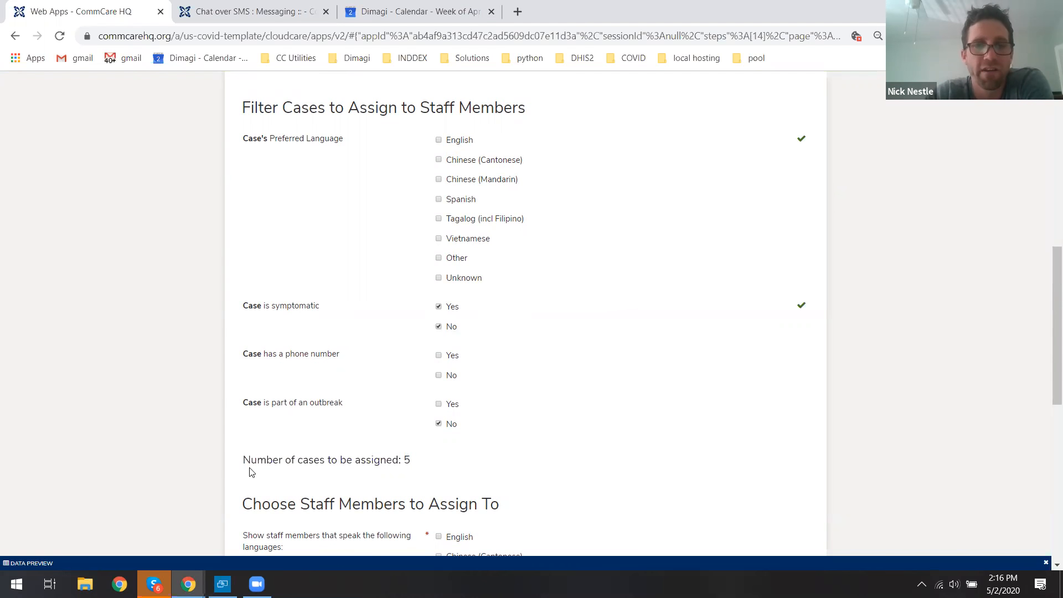
left_click_drag(251, 460, 423, 466)
left_click(423, 466)
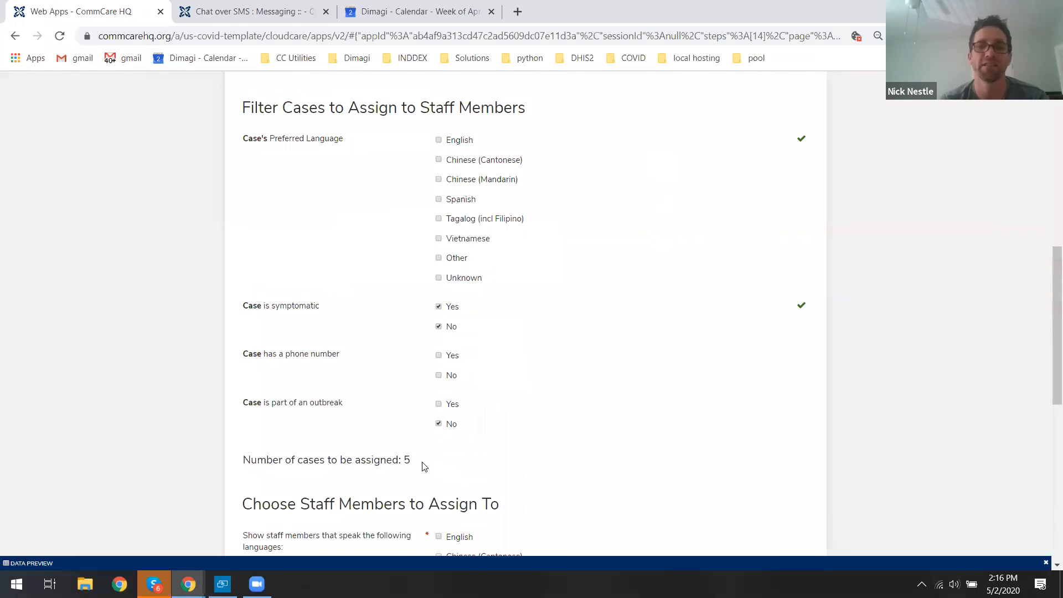
left_click(454, 355)
left_click_drag(1047, 279, 1048, 413)
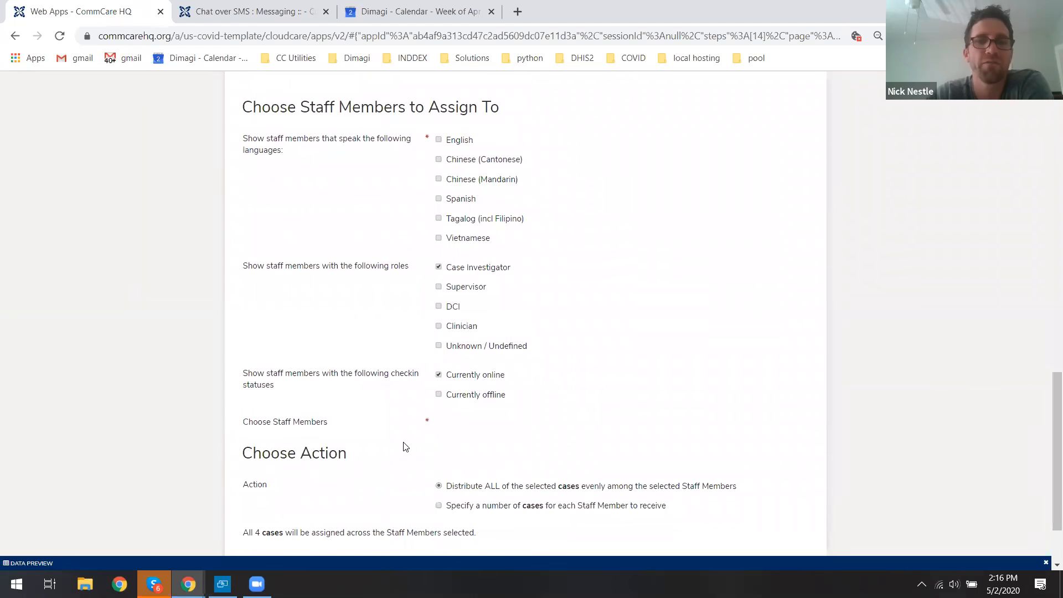
Assign the filtered cases evenly to English-speaking staff CI 1 and CI 2, including offline staff, and submit.
left_click(455, 142)
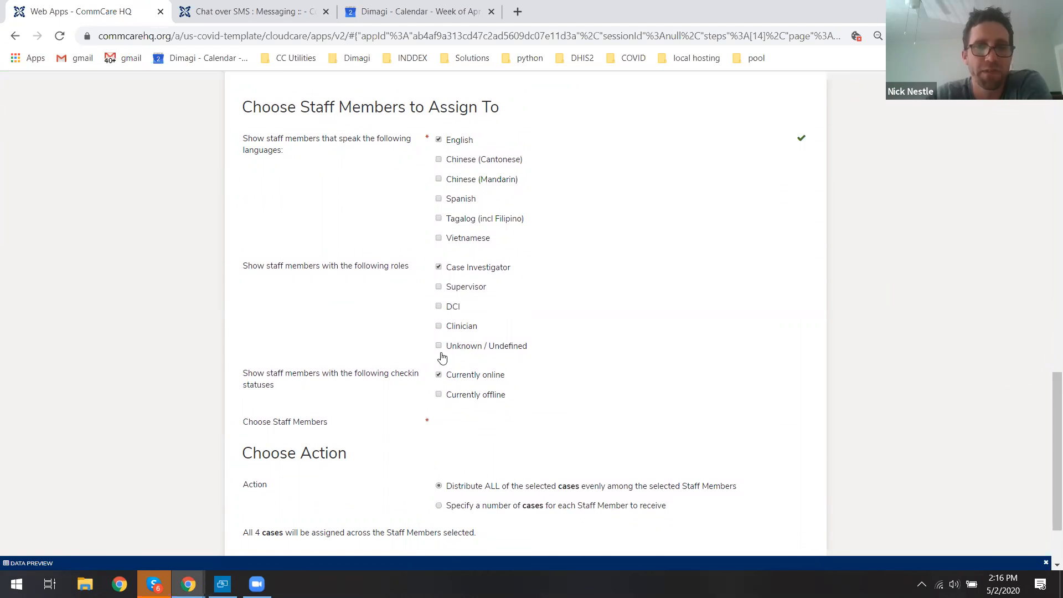
left_click_drag(267, 379, 419, 380)
left_click(453, 383)
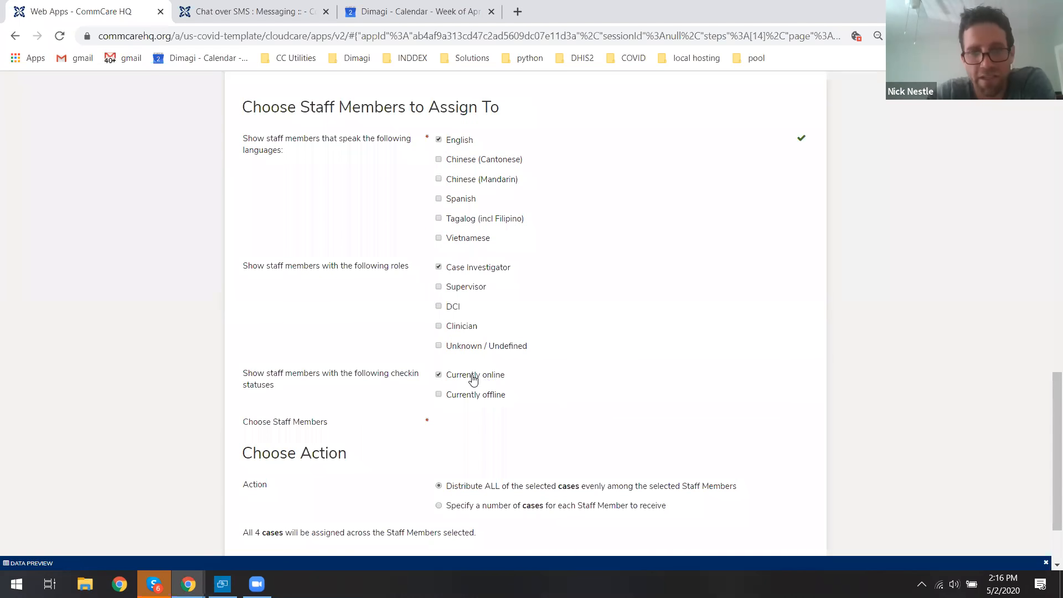
left_click(438, 395)
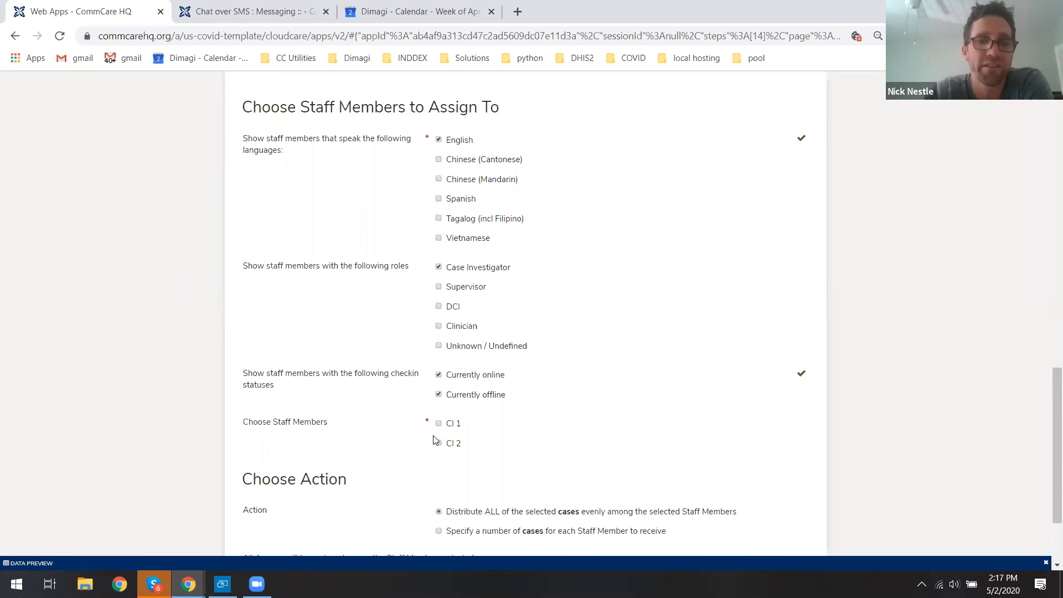
left_click(439, 424)
left_click(438, 443)
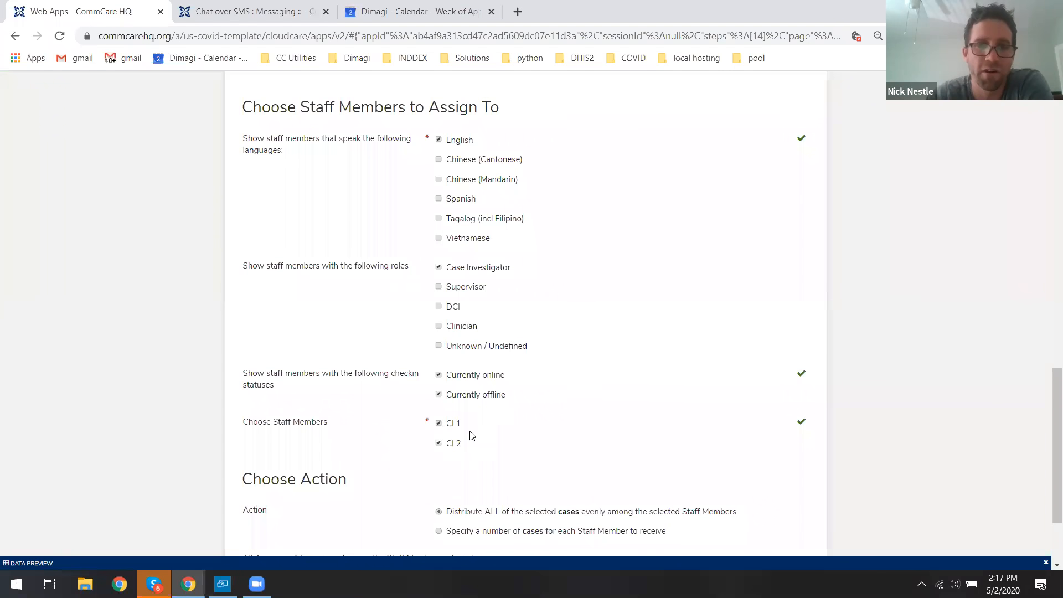
left_click_drag(1048, 384, 1047, 421)
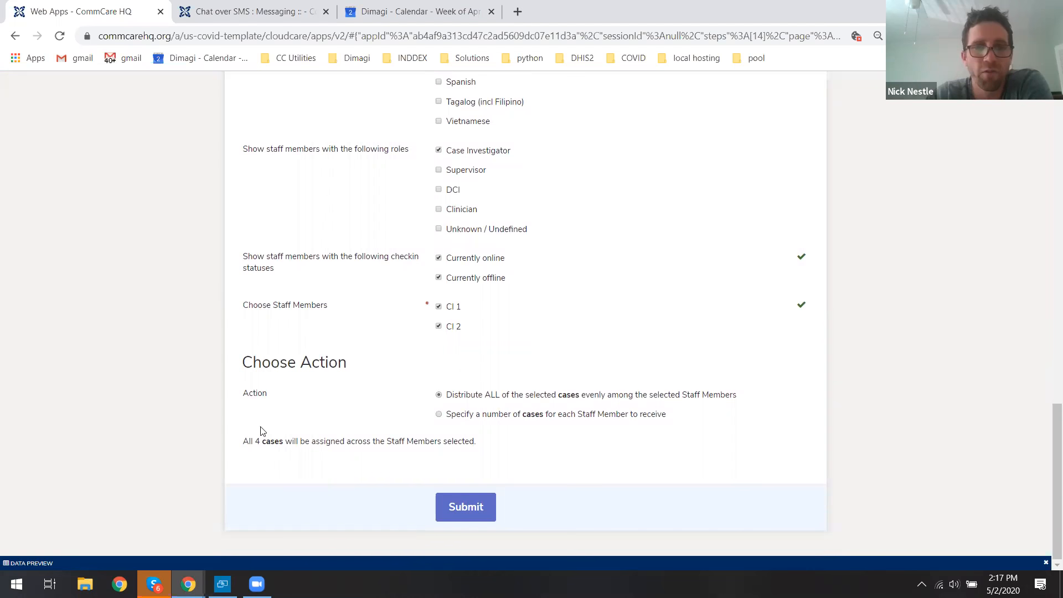
left_click(462, 506)
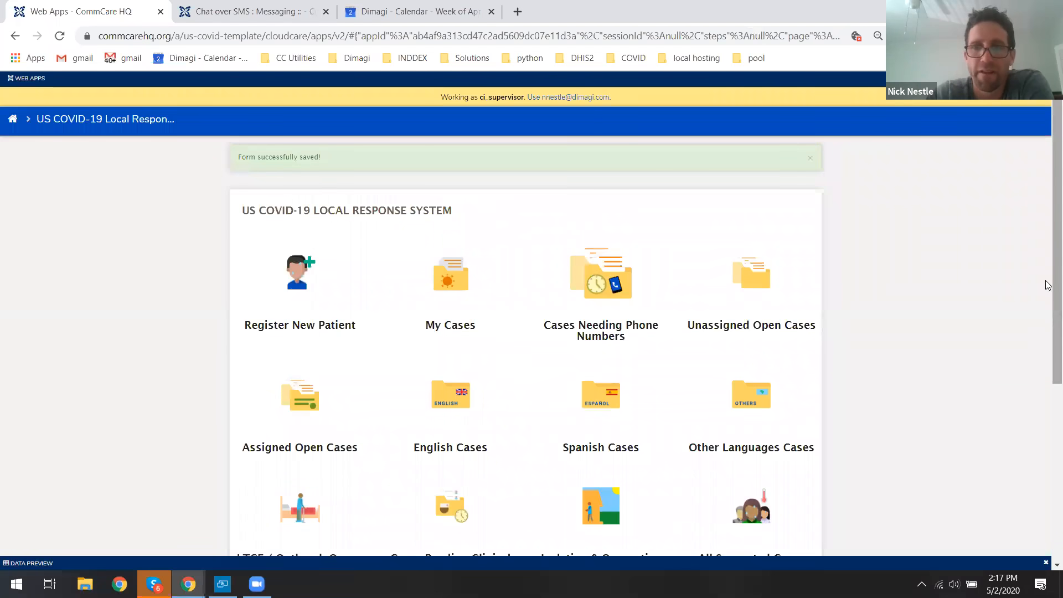
Check the View Case Assignments list for each staff member's assigned cases.
left_click_drag(1046, 282, 1046, 432)
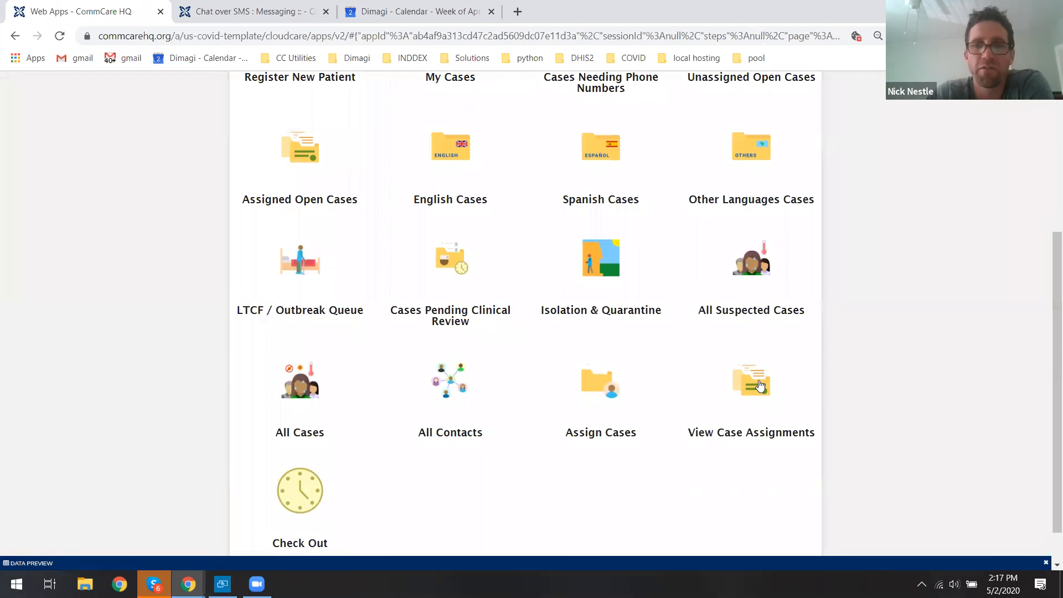
left_click(761, 382)
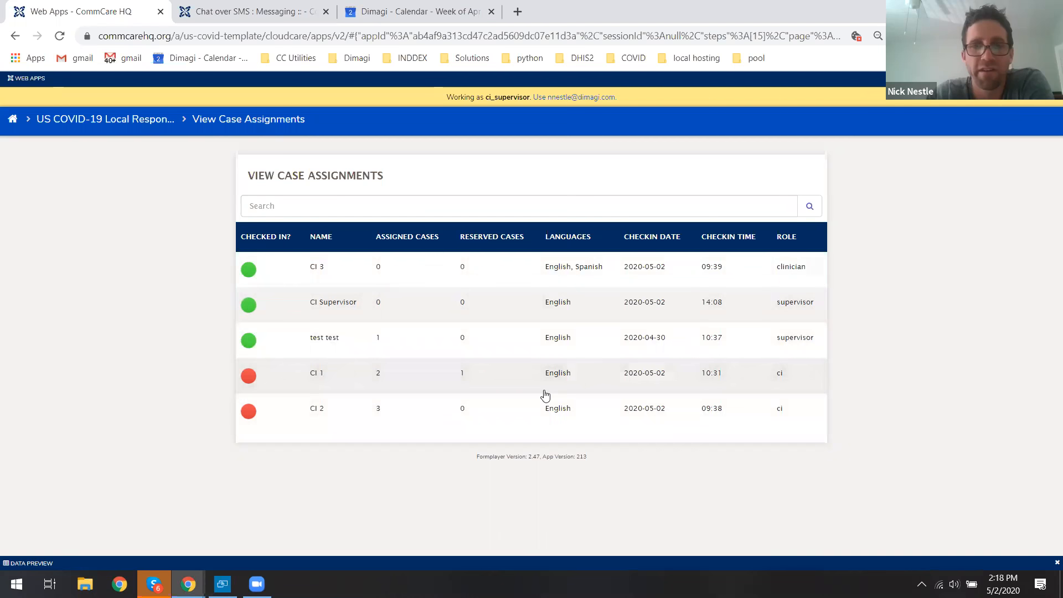
left_click(147, 120)
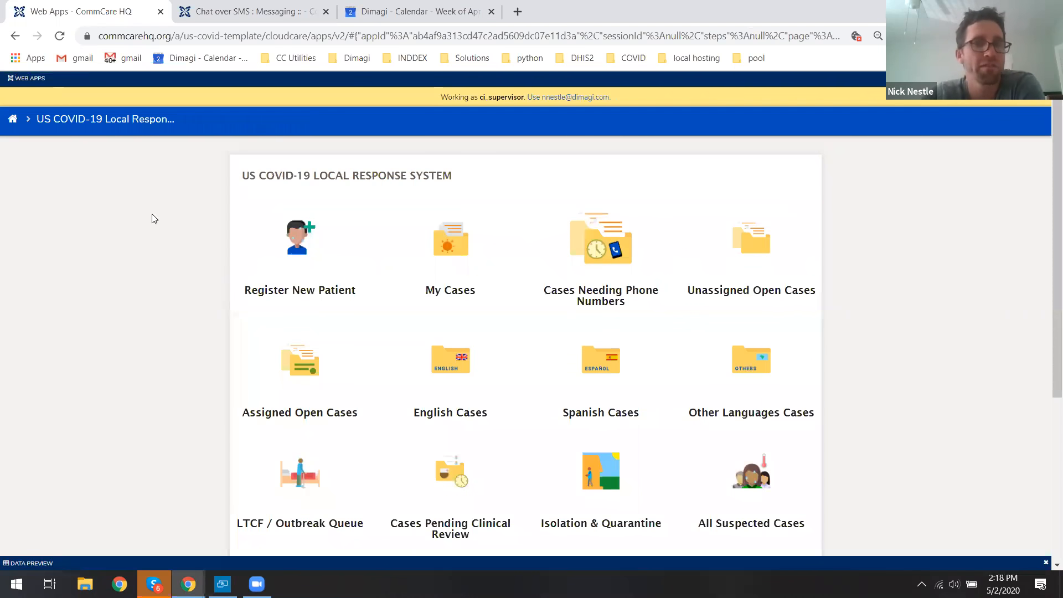
Log in as the CI 1 user and open the Check In form in the US COVID-19 Local Response System.
left_click(14, 122)
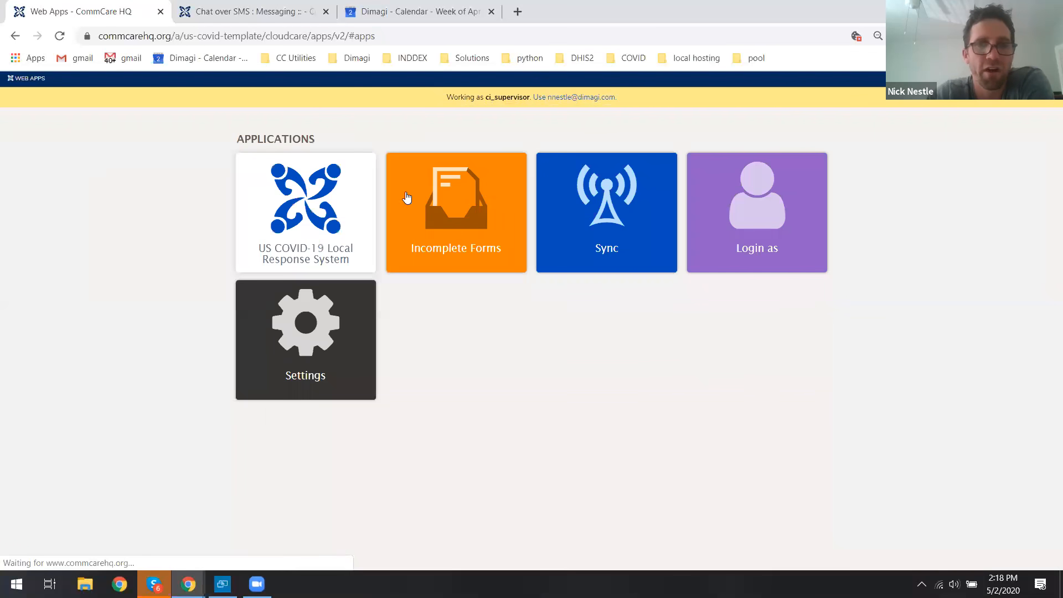
left_click(766, 214)
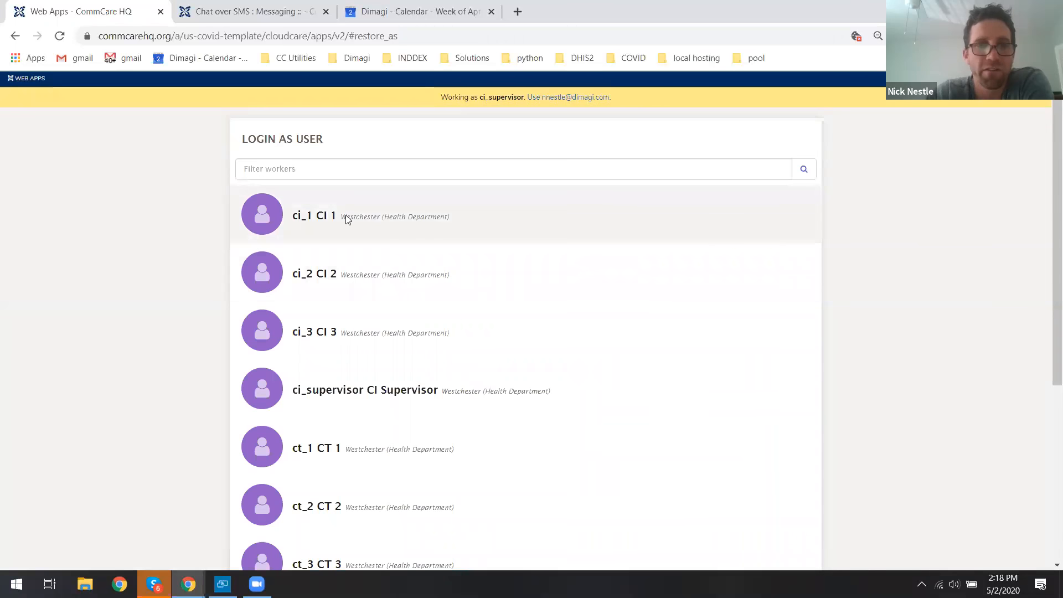
left_click(346, 219)
left_click(576, 400)
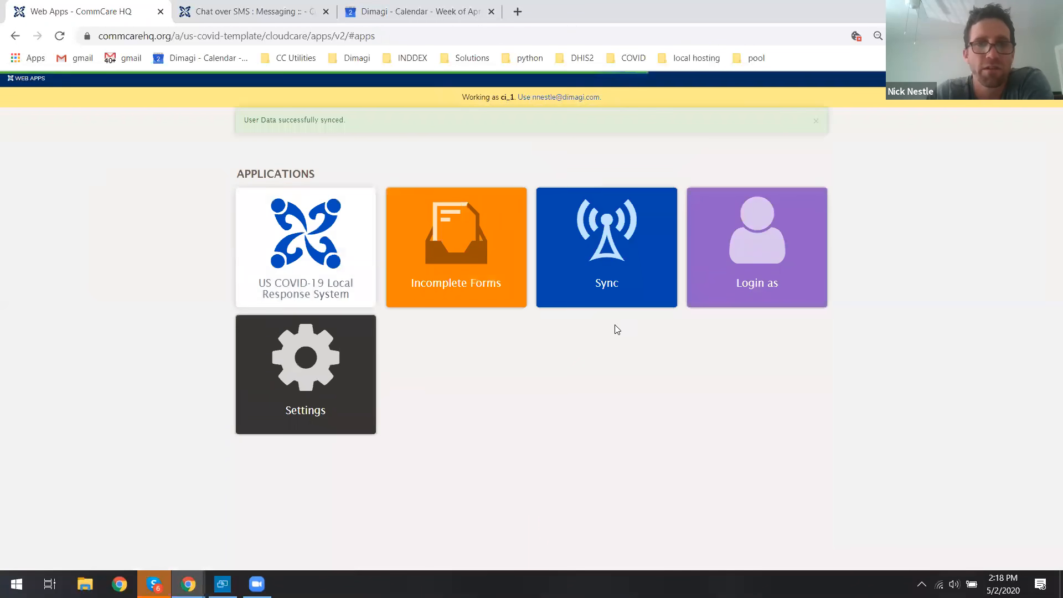
left_click(311, 257)
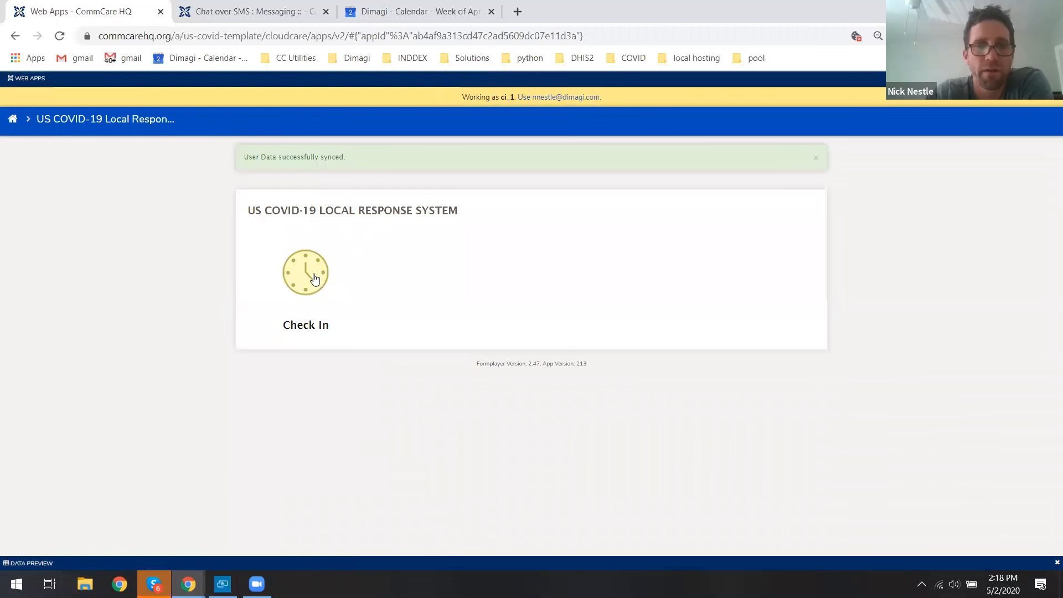
left_click(305, 270)
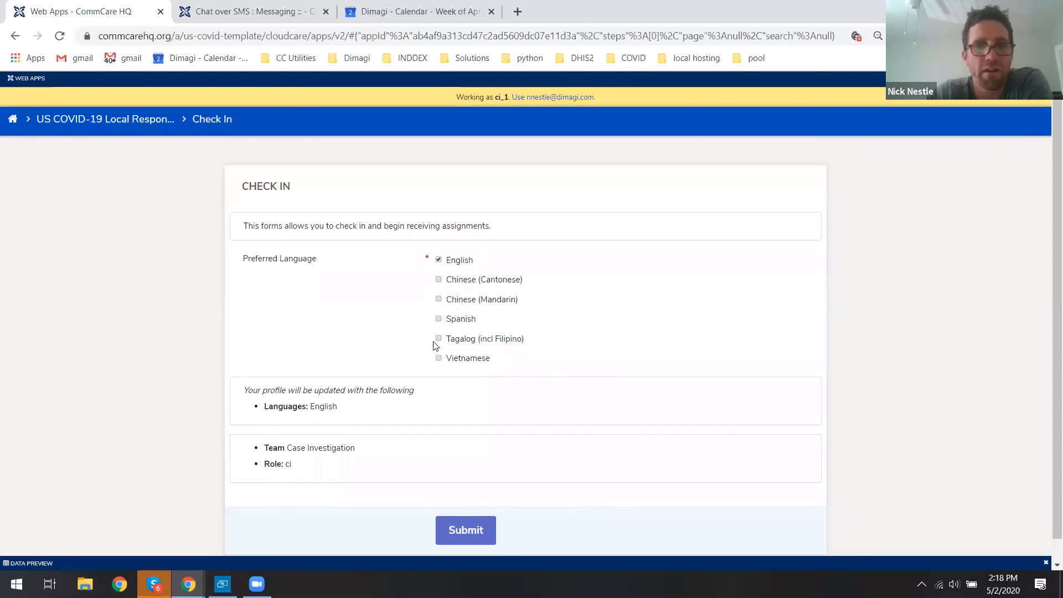
Check in with English and Spanish as the preferred languages and submit the form.
left_click(447, 324)
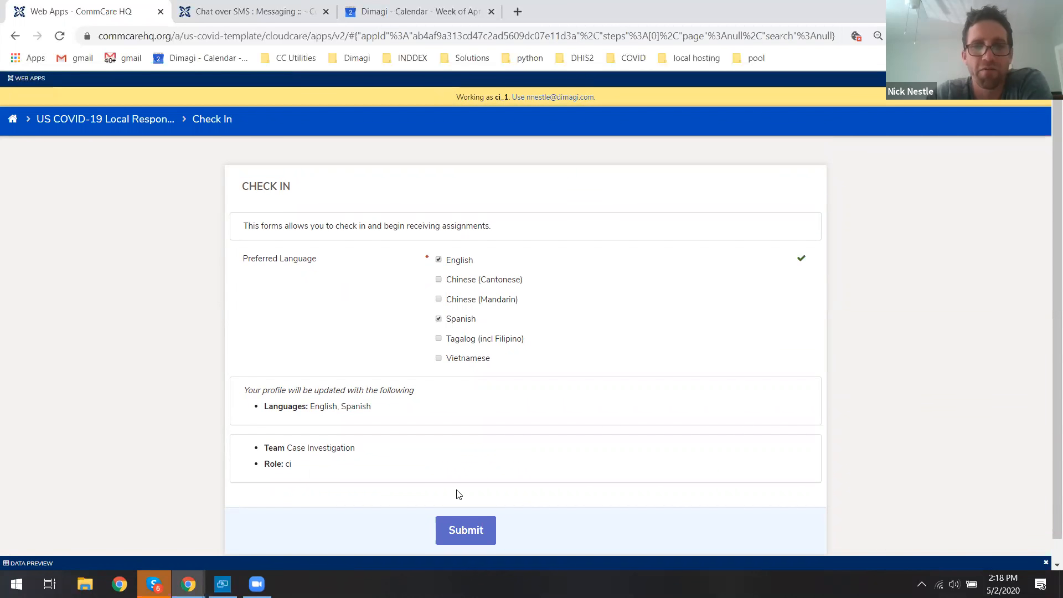
left_click(462, 532)
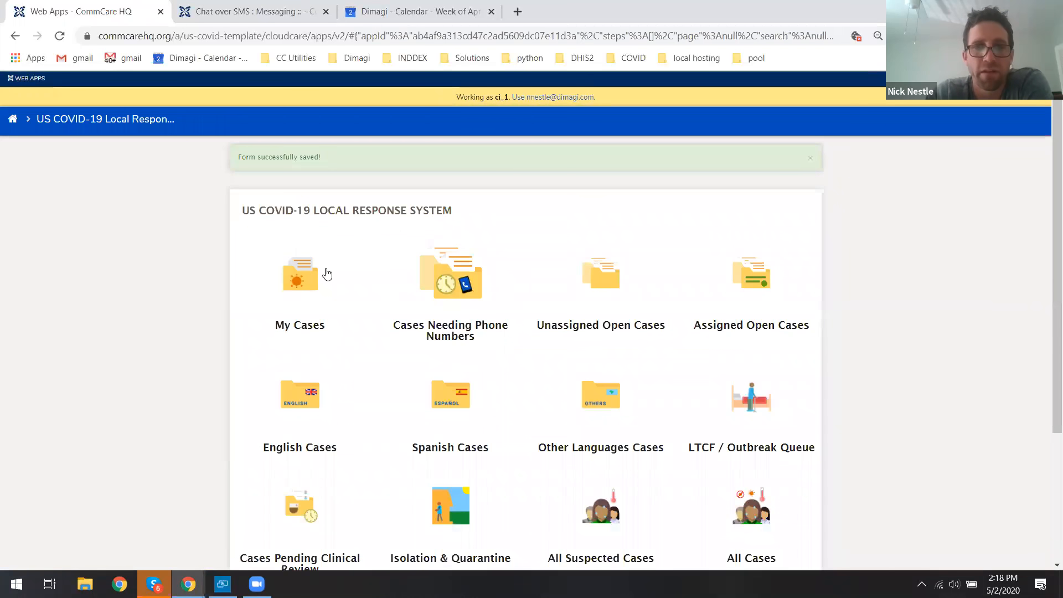
Review the cases listed under My Cases and return to the main menu.
left_click(291, 279)
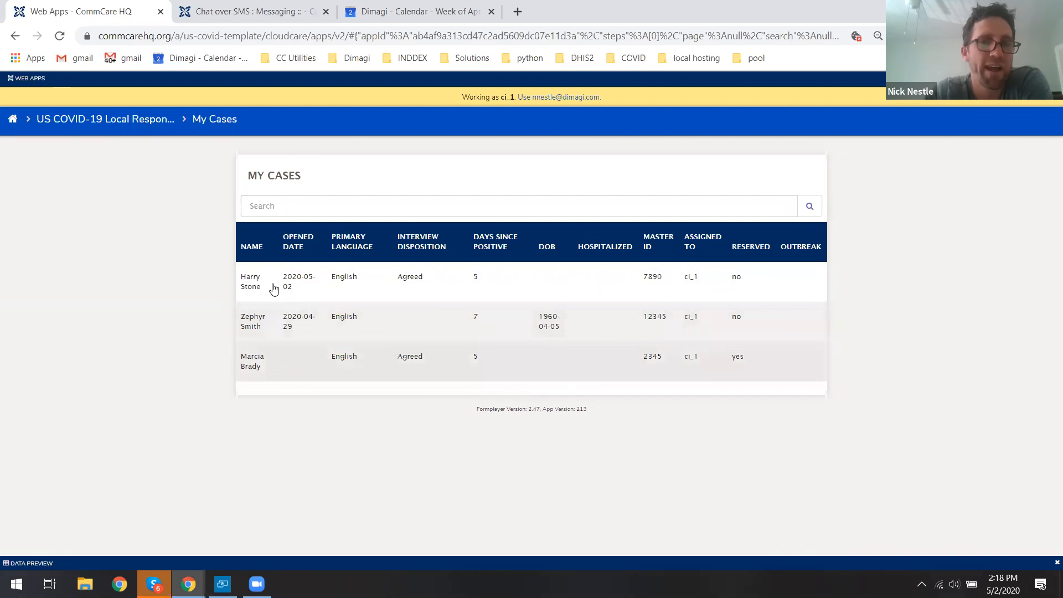
left_click(145, 126)
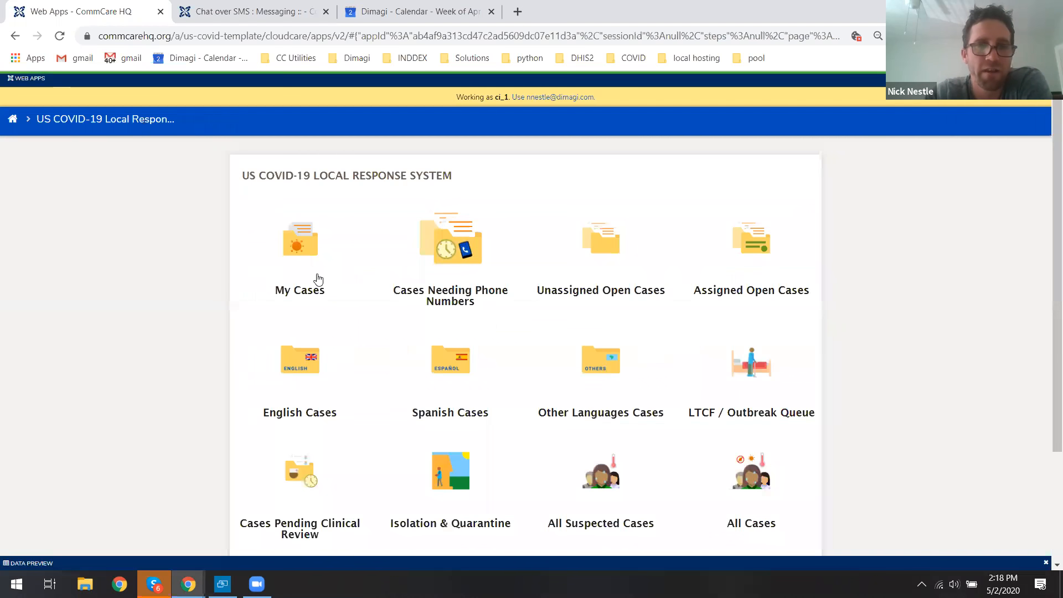
Open All Cases and search the list for the patient's case.
scroll(318, 280, "down", 2)
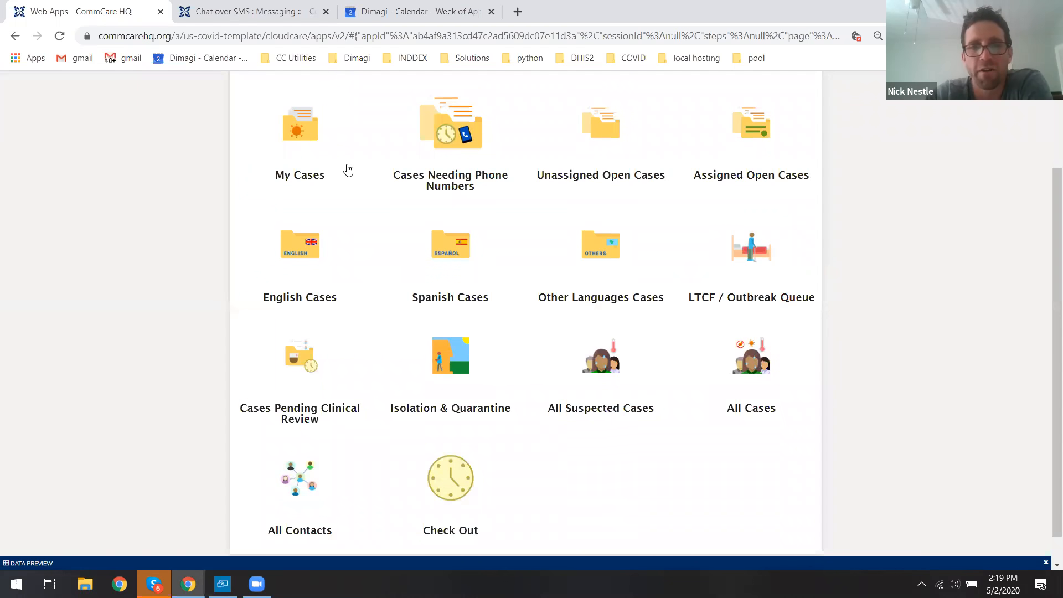
left_click(763, 366)
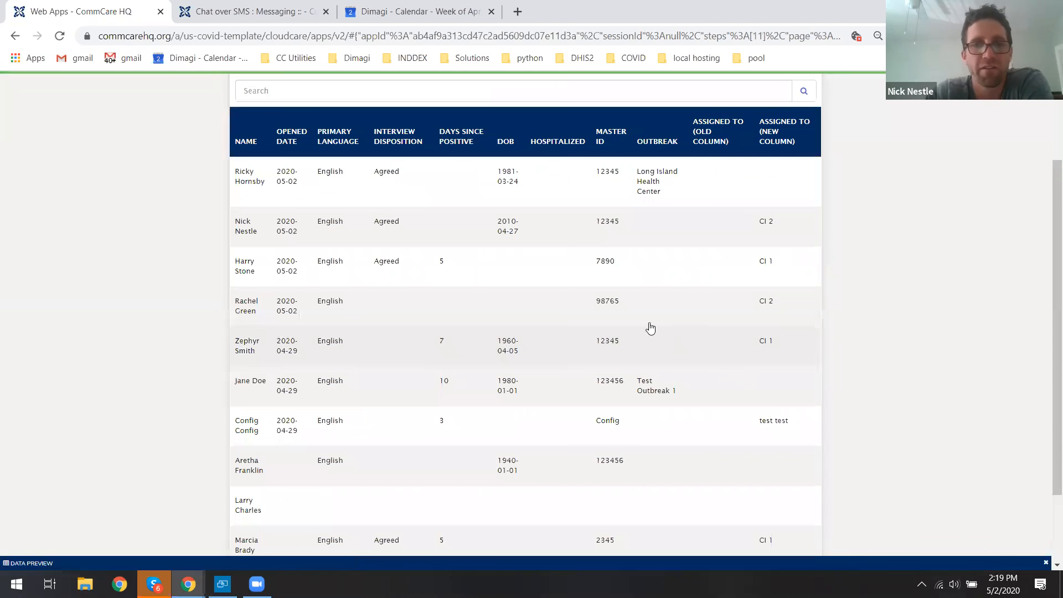
left_click(427, 99)
type("16")
key("Return")
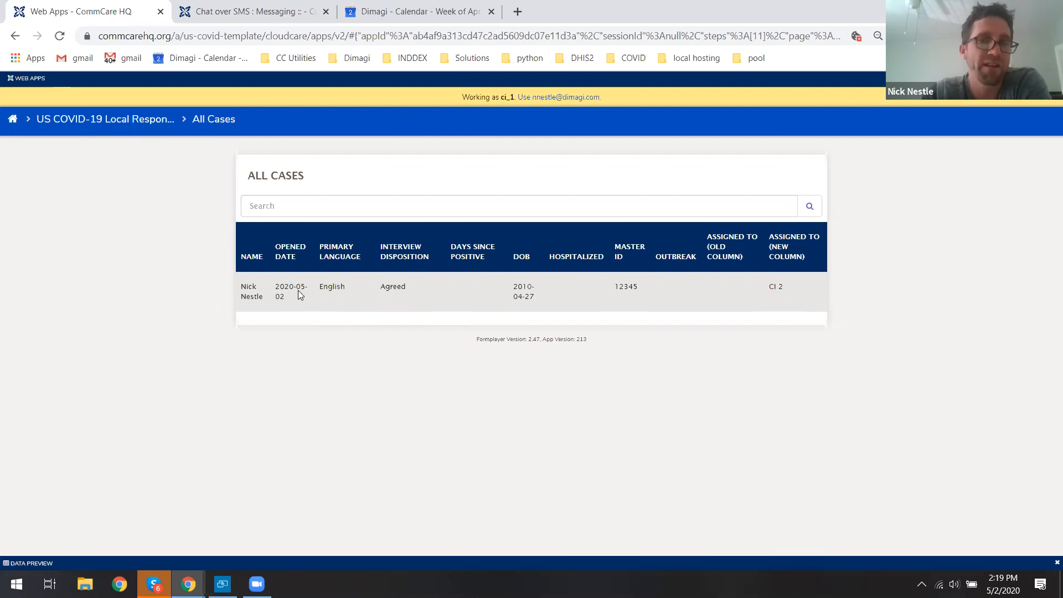
Open the patient's case and start its Case Investigation Form.
left_click(329, 307)
left_click(451, 340)
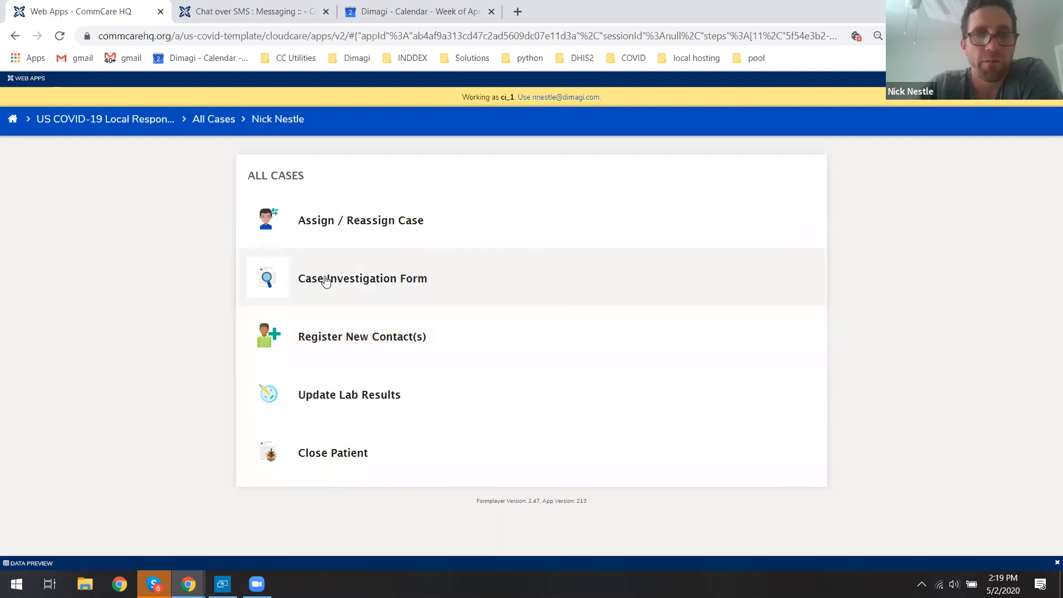
left_click(373, 281)
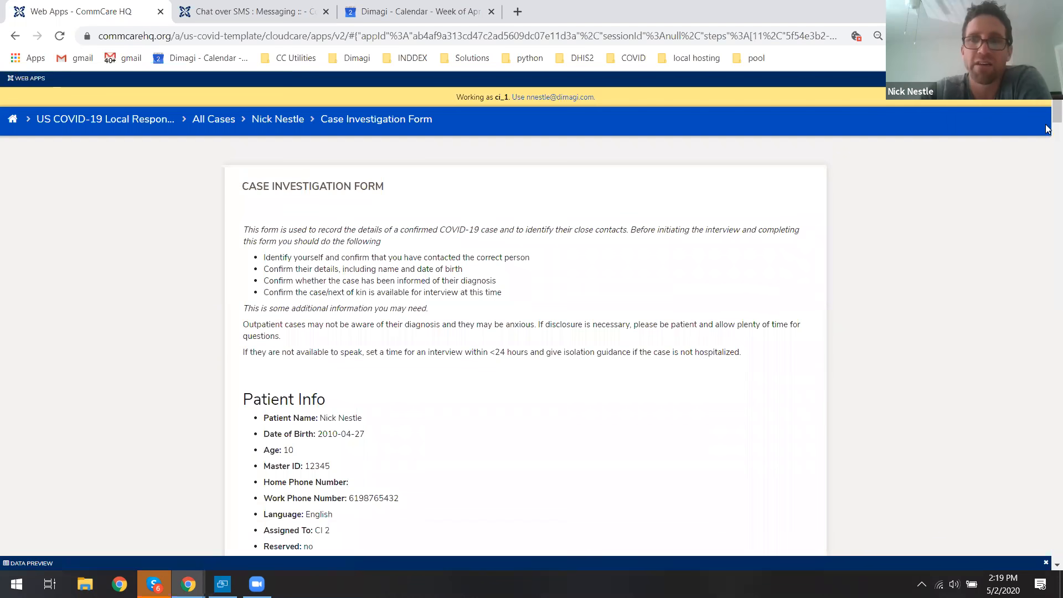
Turn on viewing of all case notes in the Patient Notes section.
scroll(1048, 115, "down", 7)
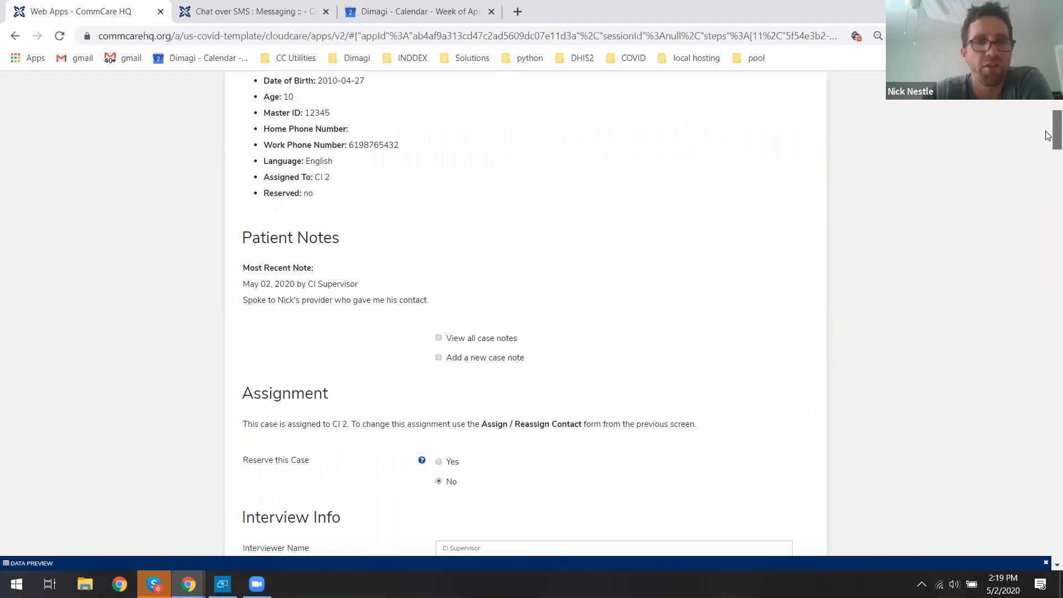
left_click(496, 275)
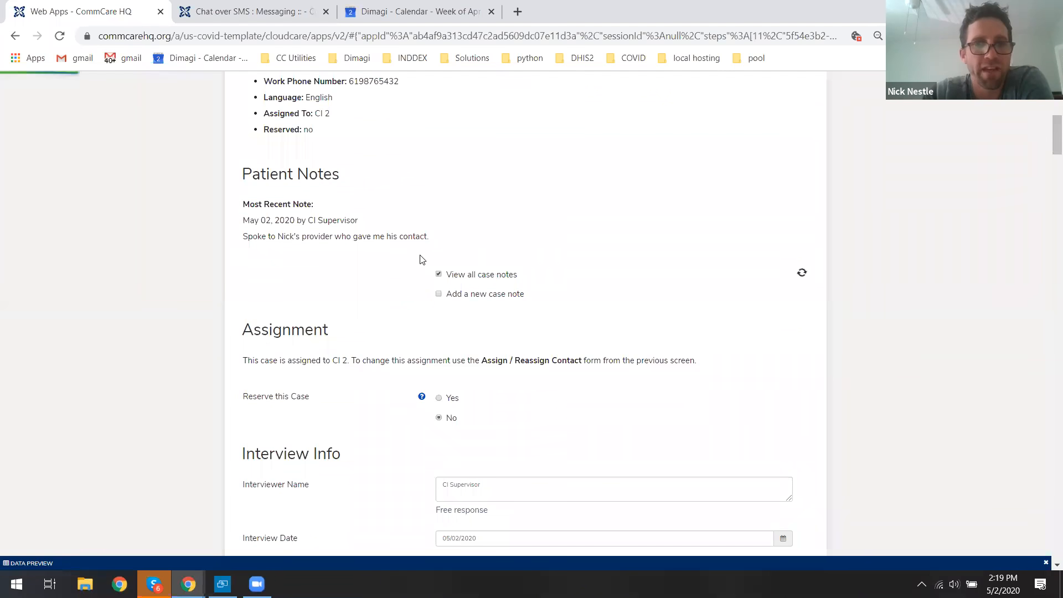
left_click_drag(247, 237, 369, 236)
left_click(825, 228)
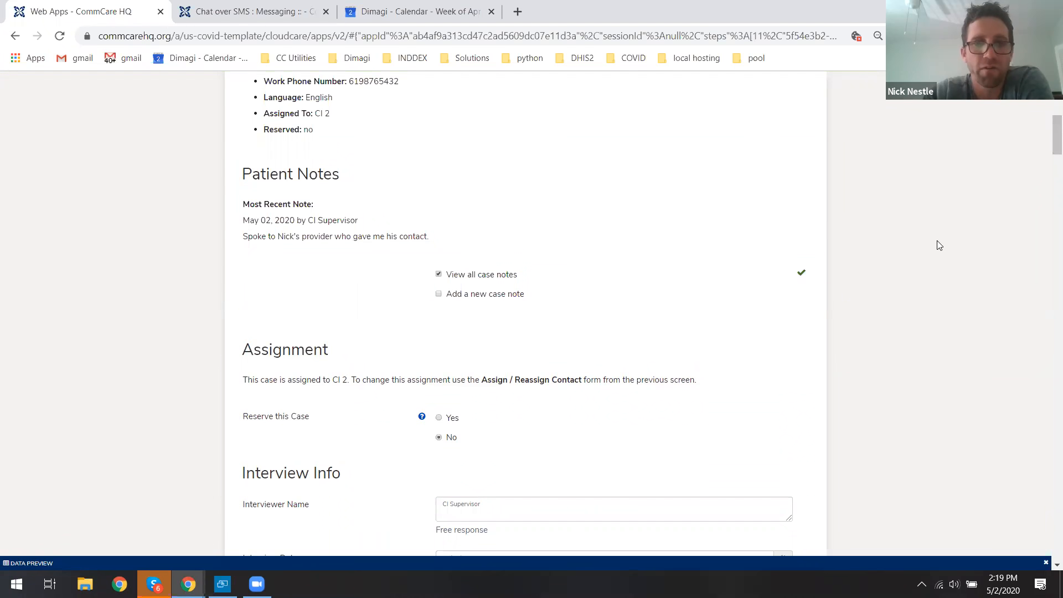
Set the patient's gender to M and race to White.
scroll(940, 245, "down", 4)
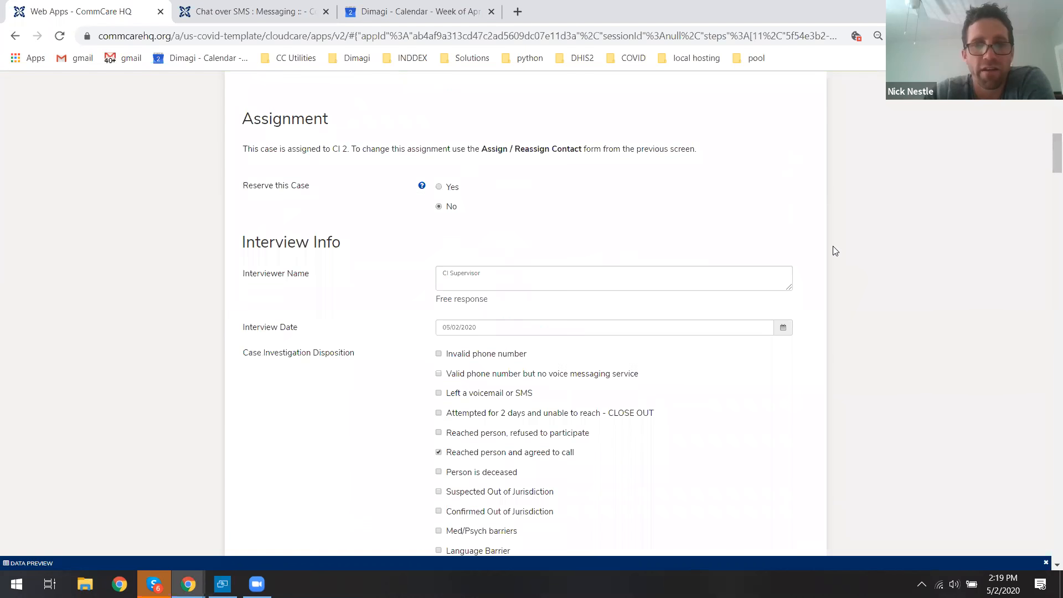
scroll(1048, 166, "down", 3)
left_click_drag(1048, 169, 1048, 240)
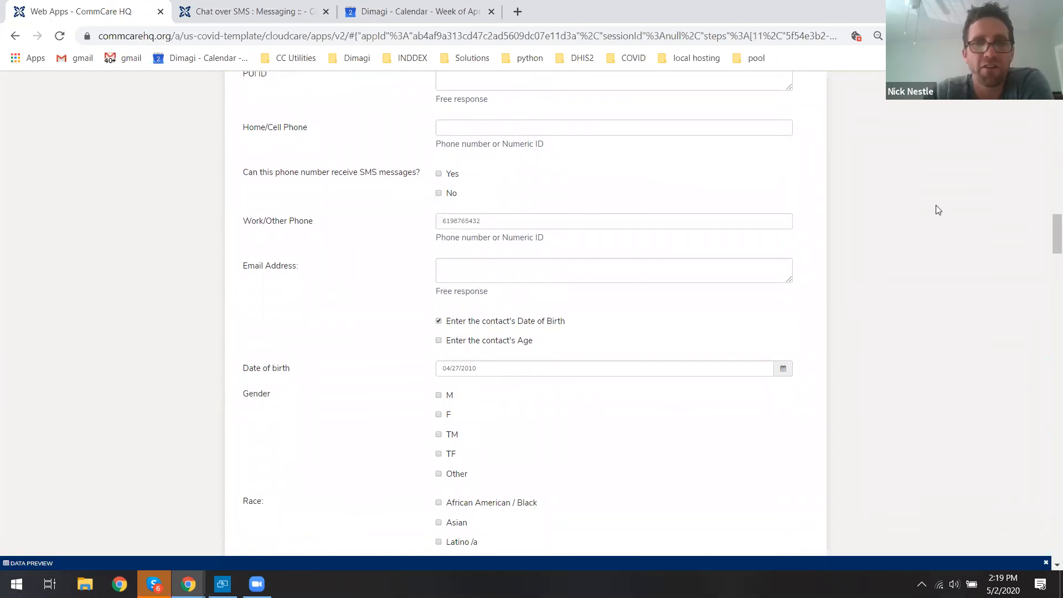
scroll(1048, 241, "down", 1)
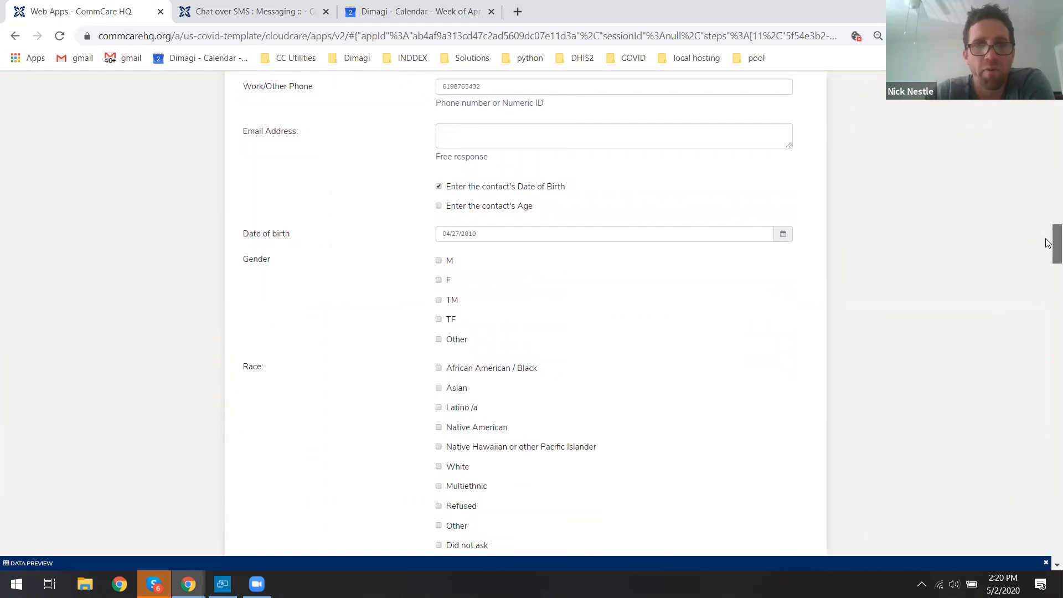
left_click(440, 263)
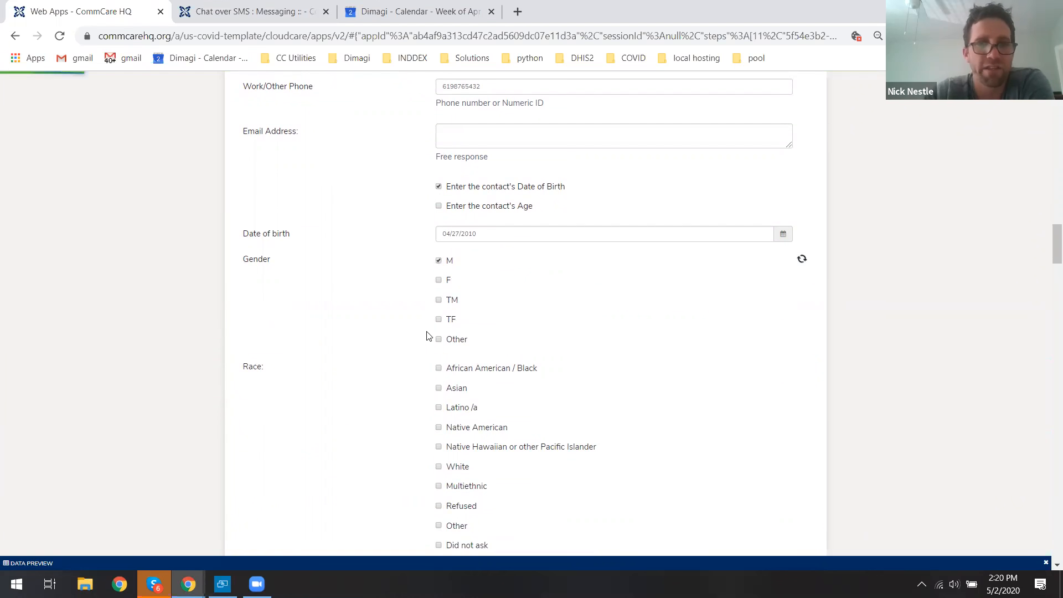
left_click(457, 471)
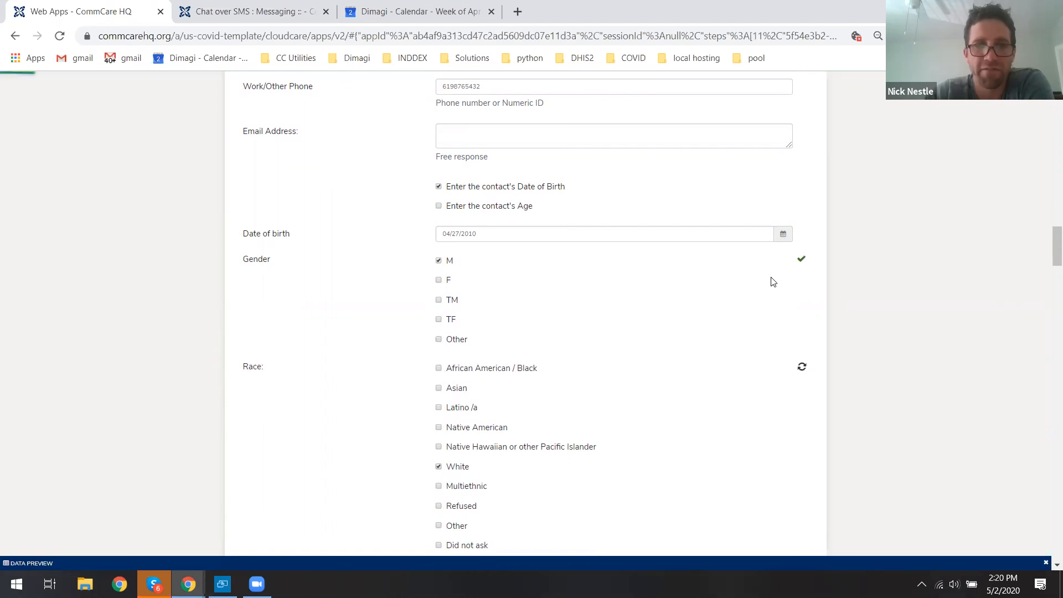
Enter 123 Main Street as the patient's street address.
left_click_drag(1048, 239, 1048, 258)
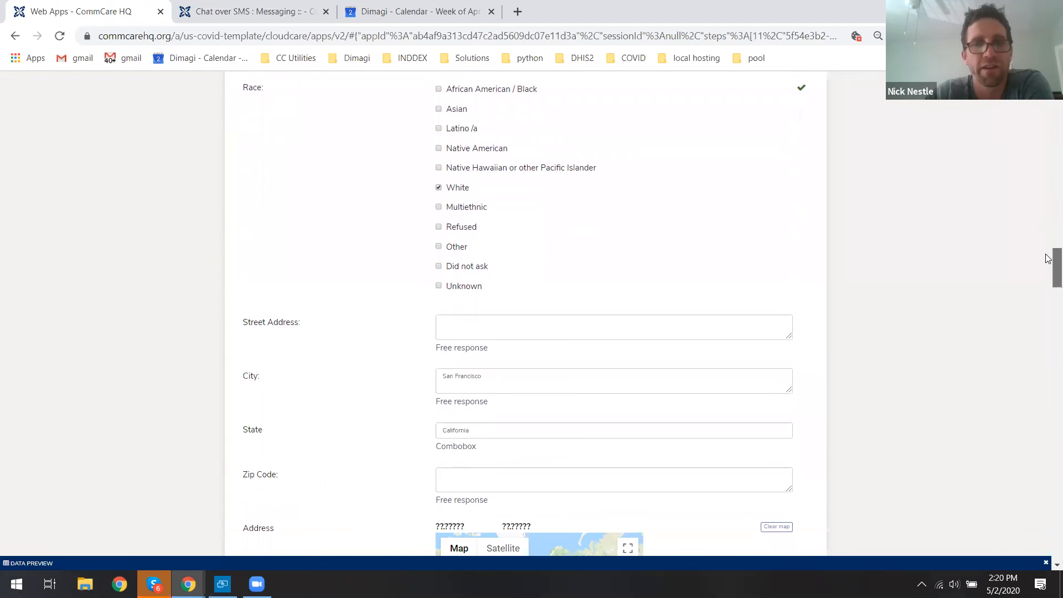
left_click(737, 319)
type("123 M")
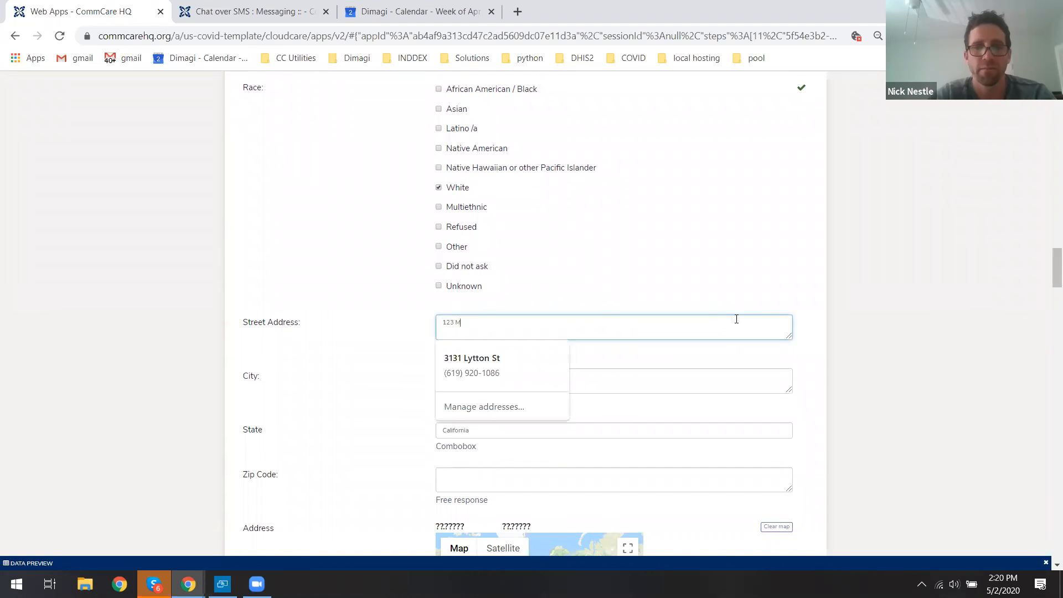
type("ain Street")
left_click(879, 285)
Enter 92019 as the zip code.
scroll(490, 357, "down", 2)
left_click(488, 363)
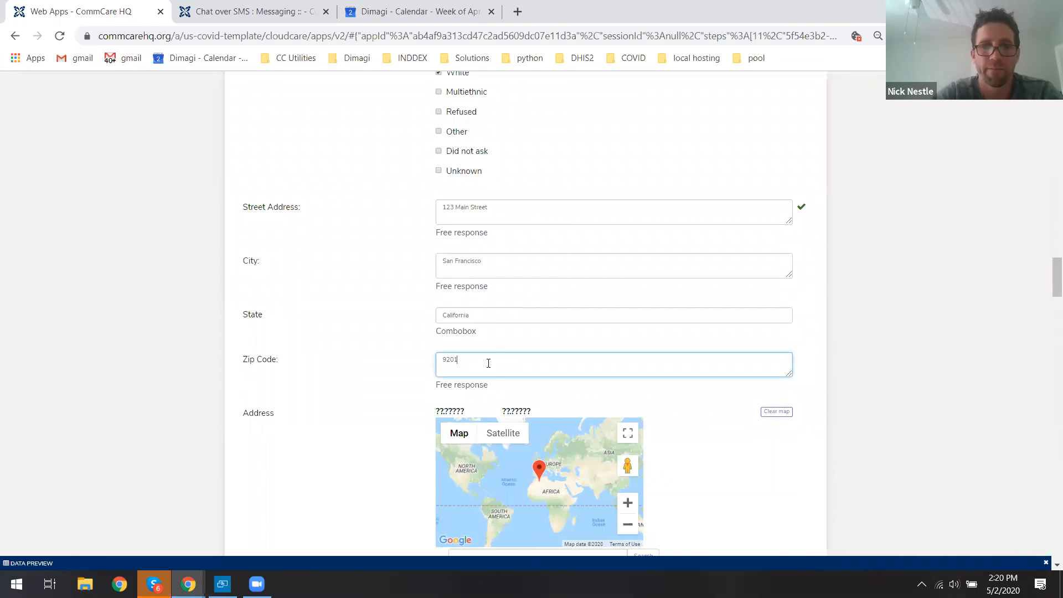
left_click(891, 322)
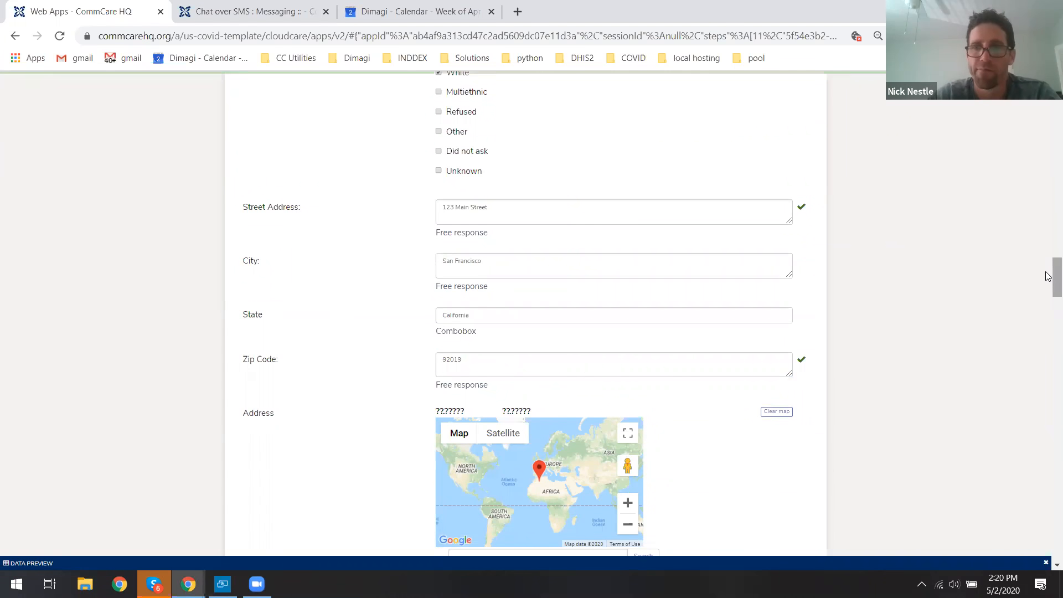
Search the address map for 92104 and adjust the location pin.
scroll(1037, 290, "down", 2)
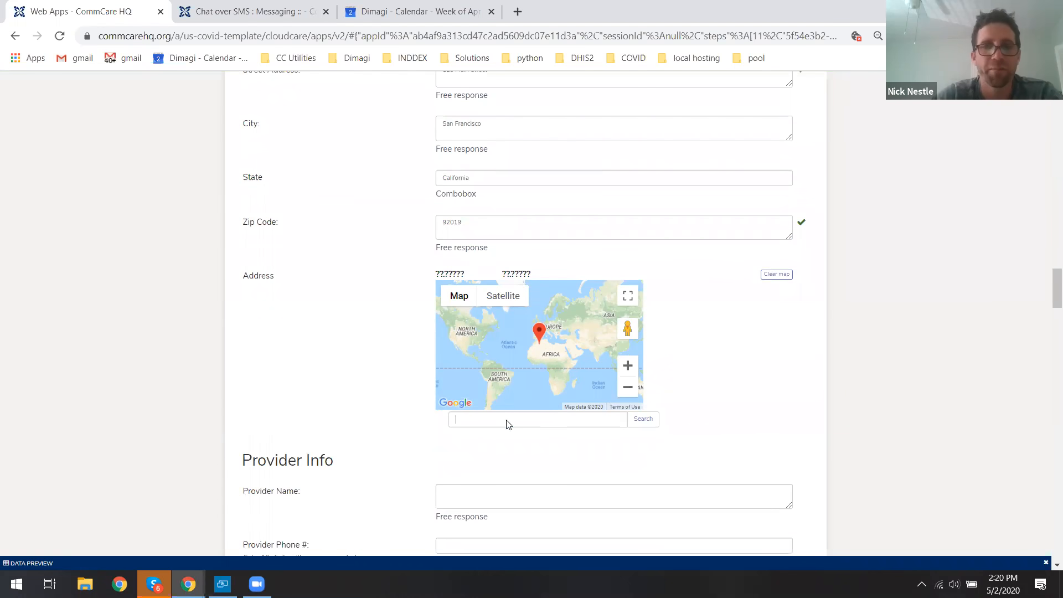
left_click(509, 424)
type("3131")
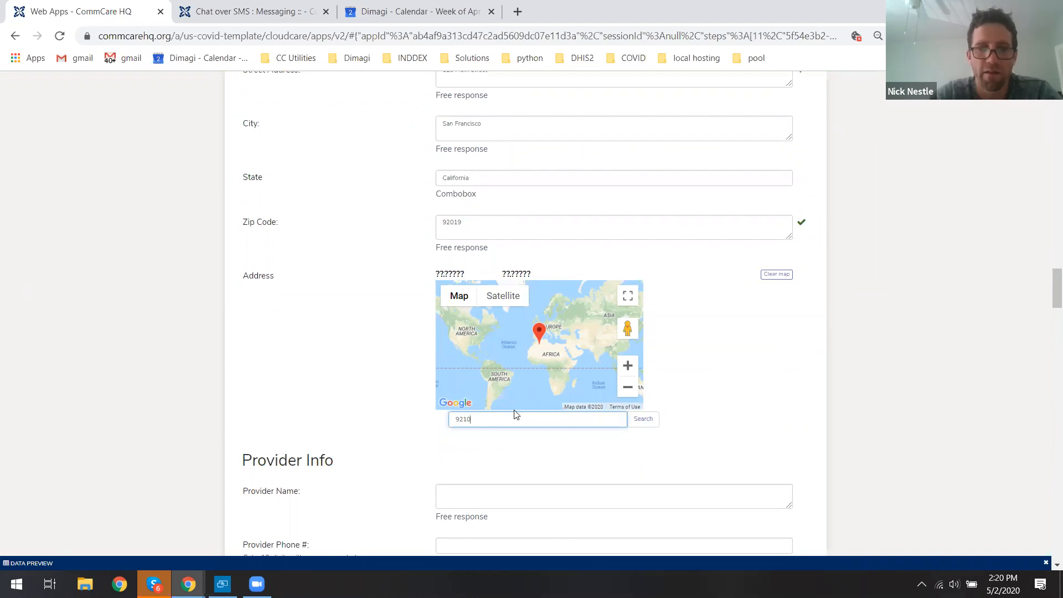
key("Return")
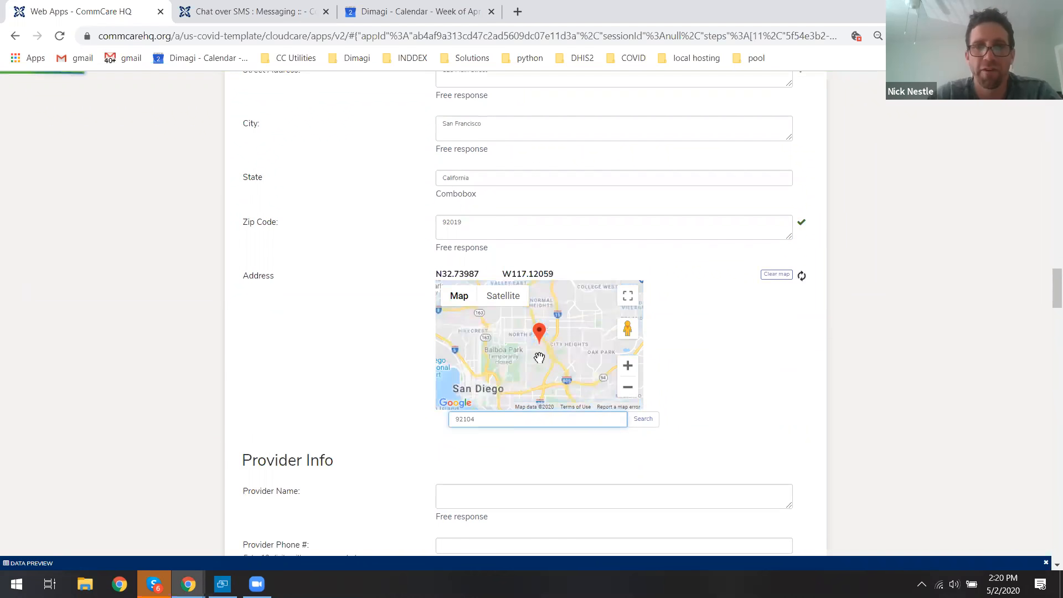
left_click_drag(551, 364, 554, 363)
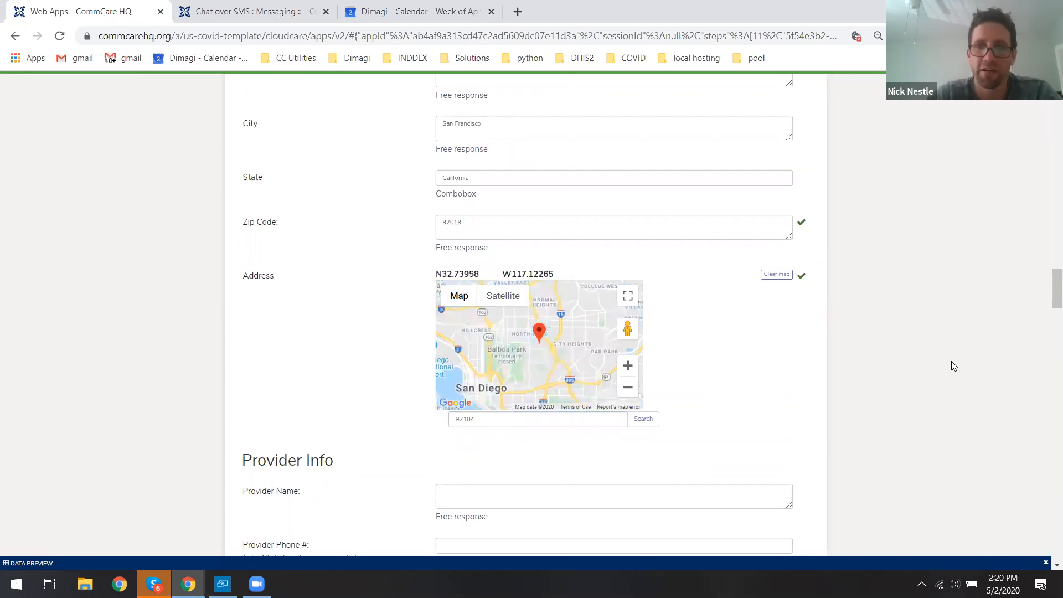
Enter the provider's name in the Provider Info section.
left_click_drag(1048, 286, 1048, 291)
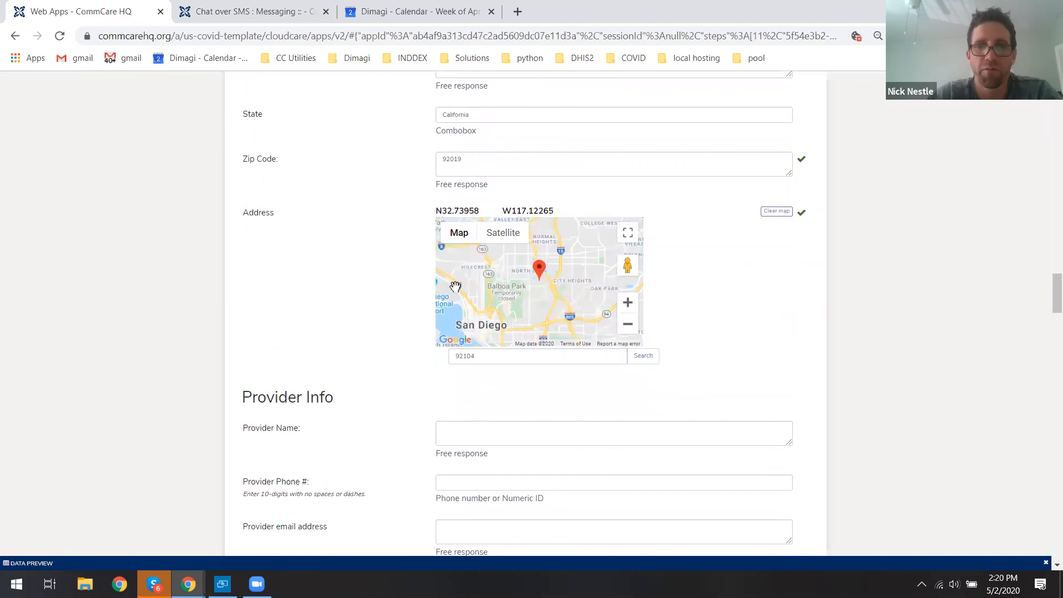
scroll(933, 308, "down", 4)
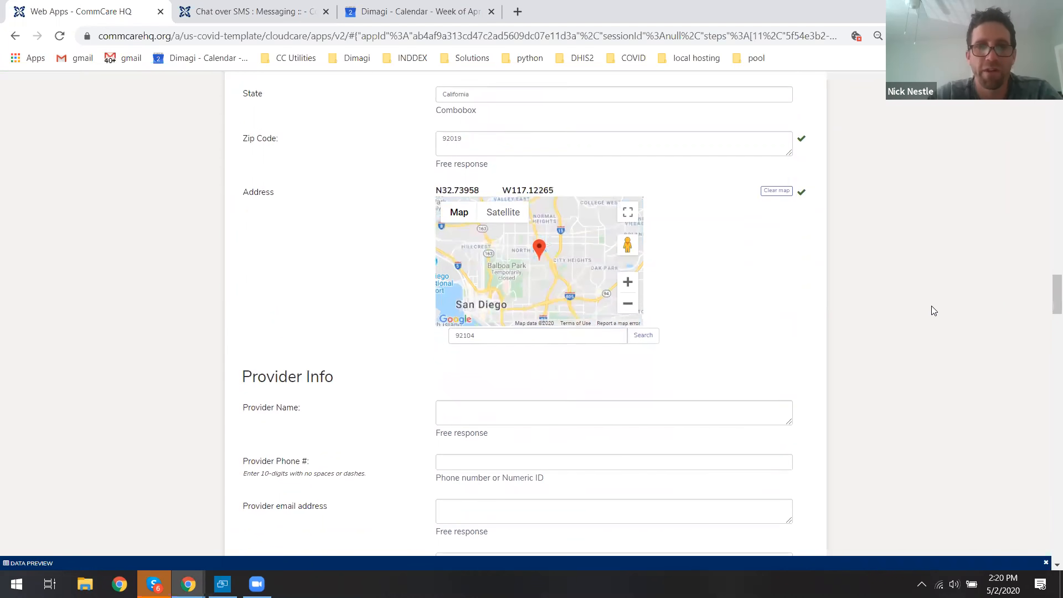
left_click(578, 197)
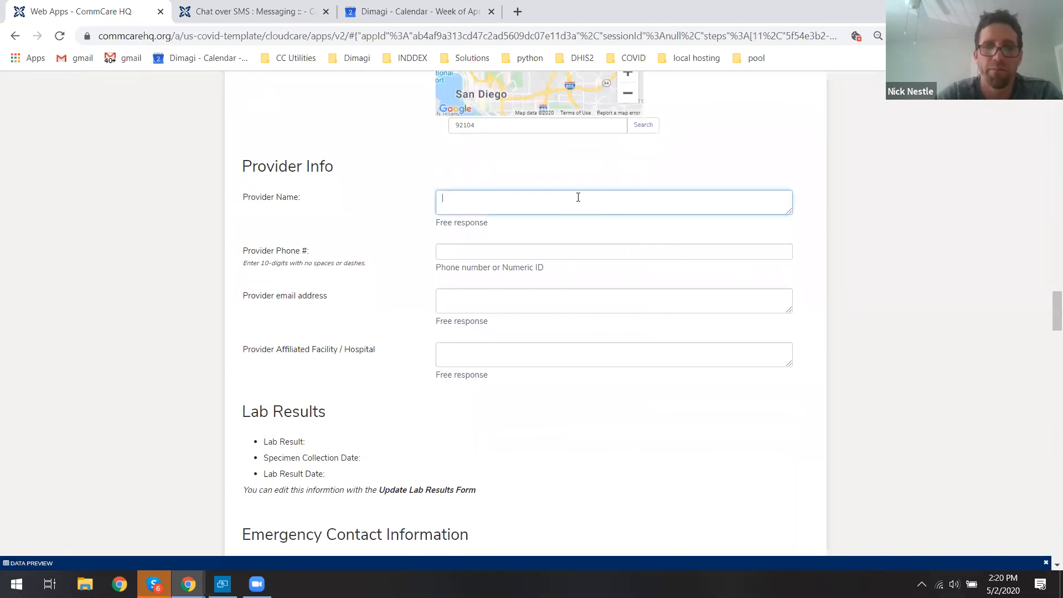
left_click(892, 267)
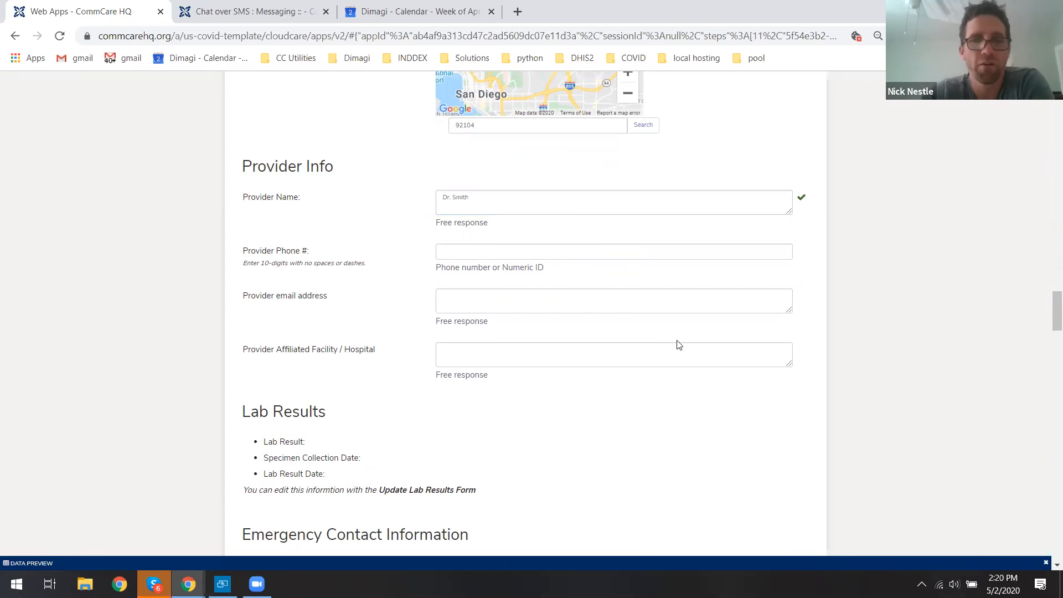
Review the Lab Results, Emergency Contact and Outbreak sections of the form.
scroll(1048, 308, "down", 1)
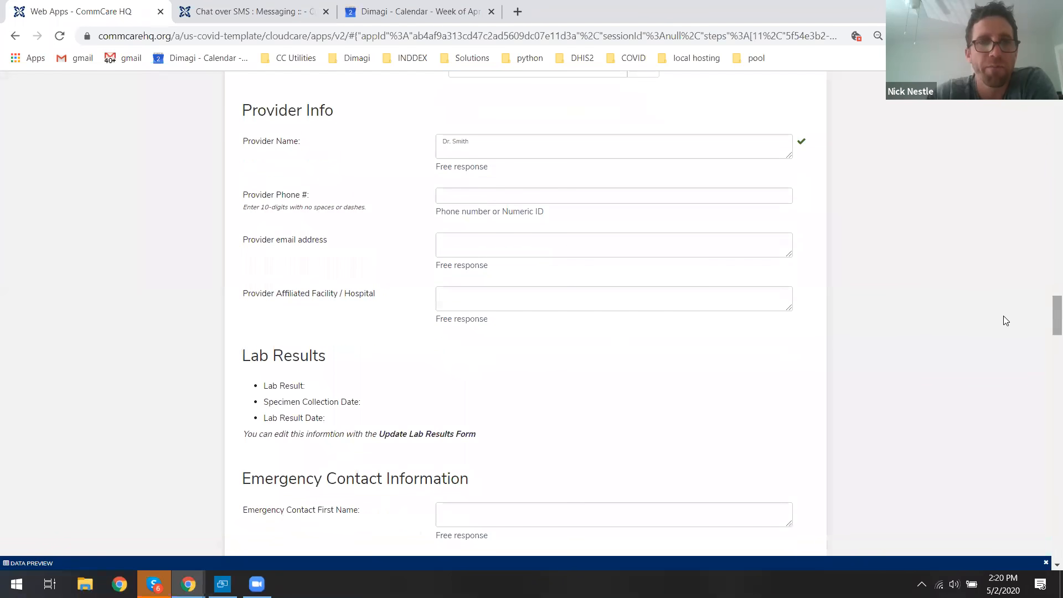
mouse_move(244, 359)
left_mouse_down()
mouse_move(325, 361)
mouse_move(408, 427)
mouse_move(517, 437)
mouse_move(279, 382)
mouse_move(240, 352)
left_mouse_up()
left_click(285, 355)
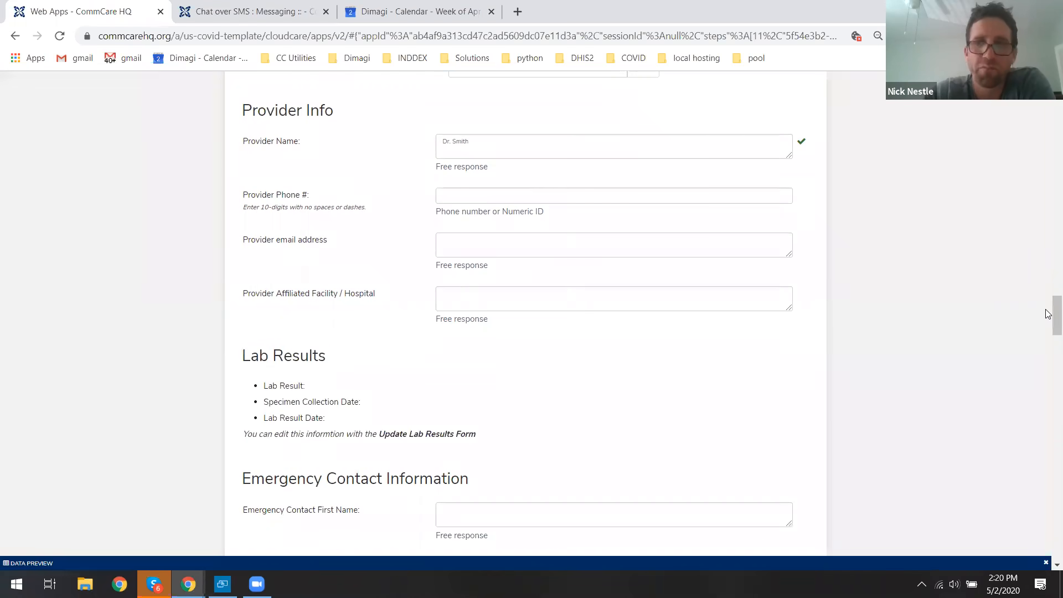
scroll(689, 353, "down", 1)
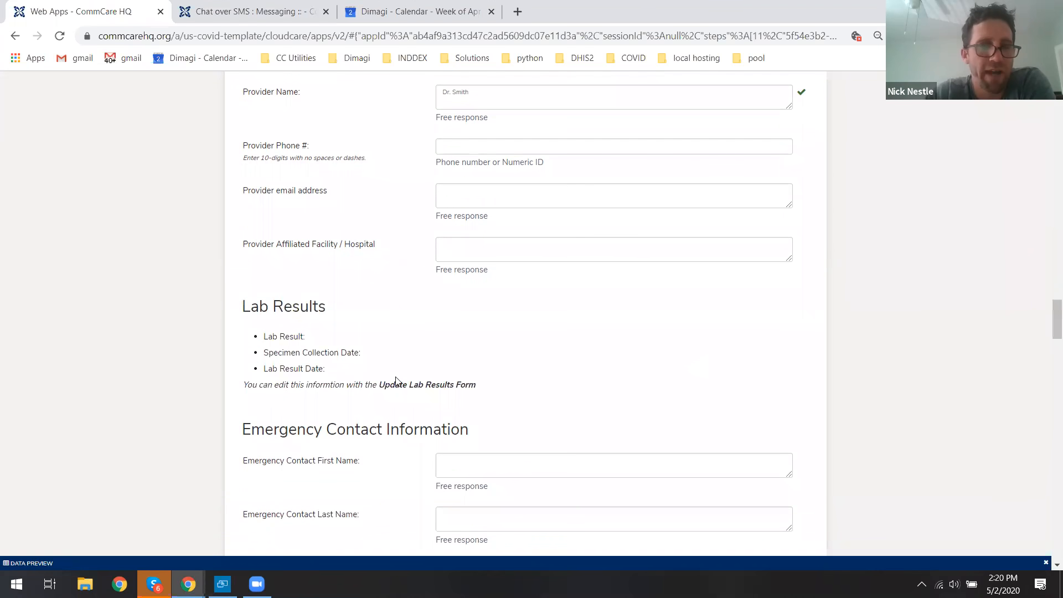
left_click_drag(242, 306, 318, 343)
left_click(265, 338)
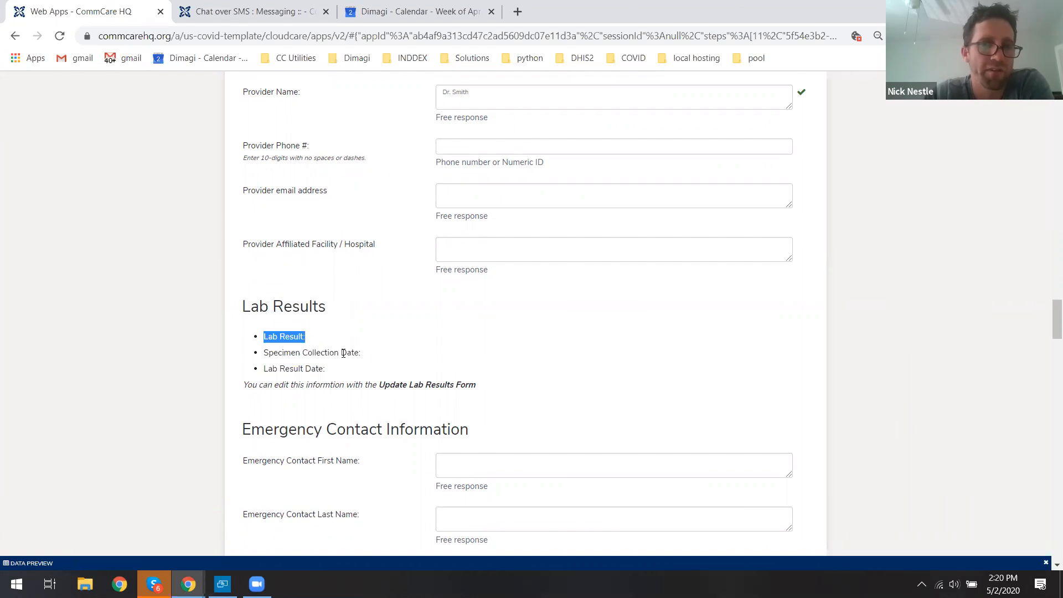
left_click(401, 371)
left_click_drag(1048, 316, 1048, 385)
double_click(297, 161)
double_click(298, 162)
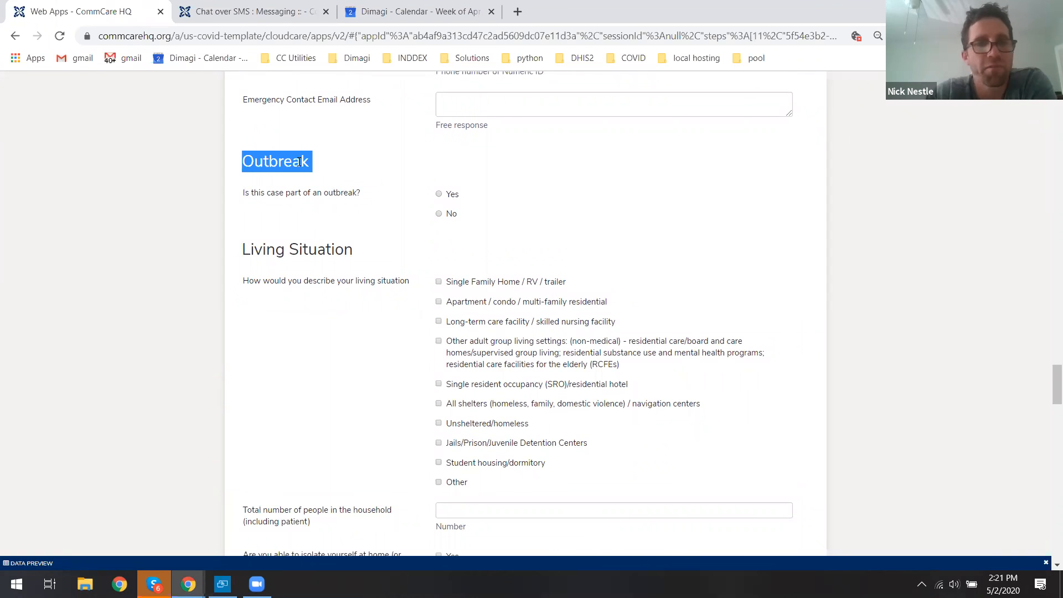
left_click(298, 161)
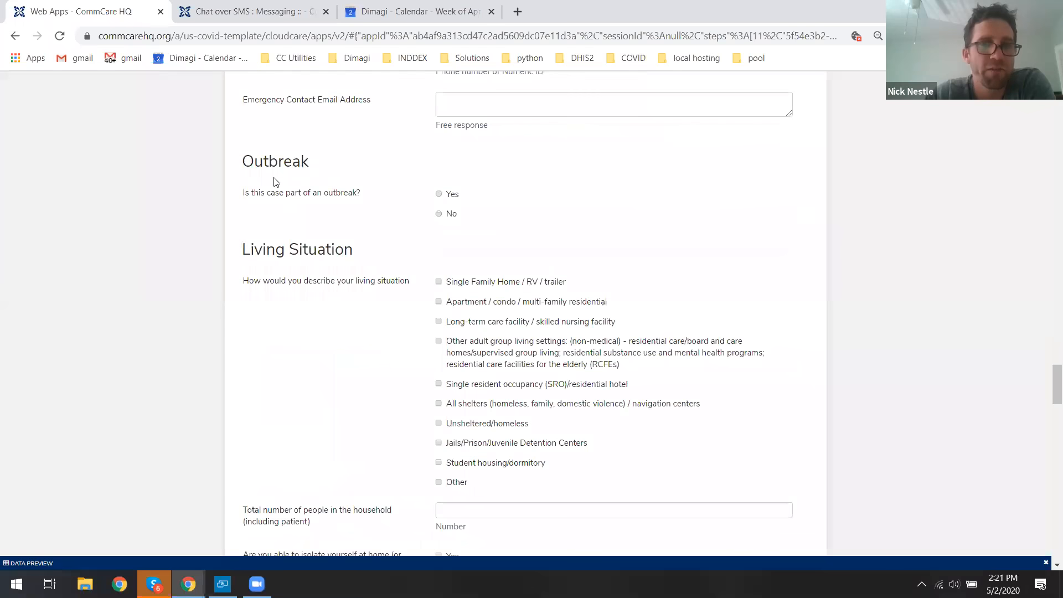
Mark the case as part of an outbreak named The Mission Test Outbreak.
left_click(453, 197)
left_click(493, 243)
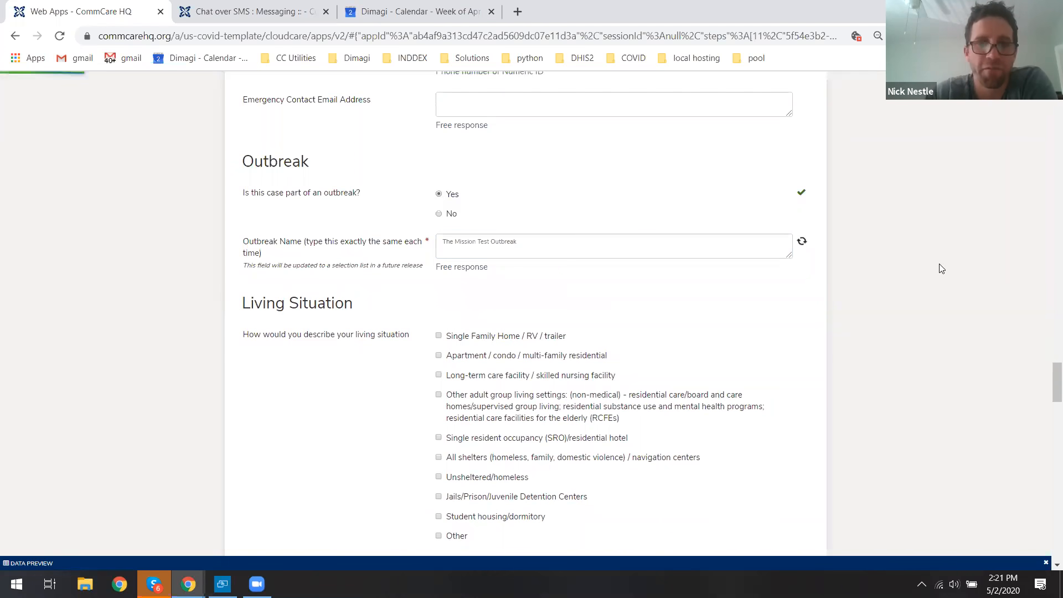
Set the living situation to Single Family Home / RV / trailer with 3 people in the household.
left_click_drag(1049, 379, 1049, 393)
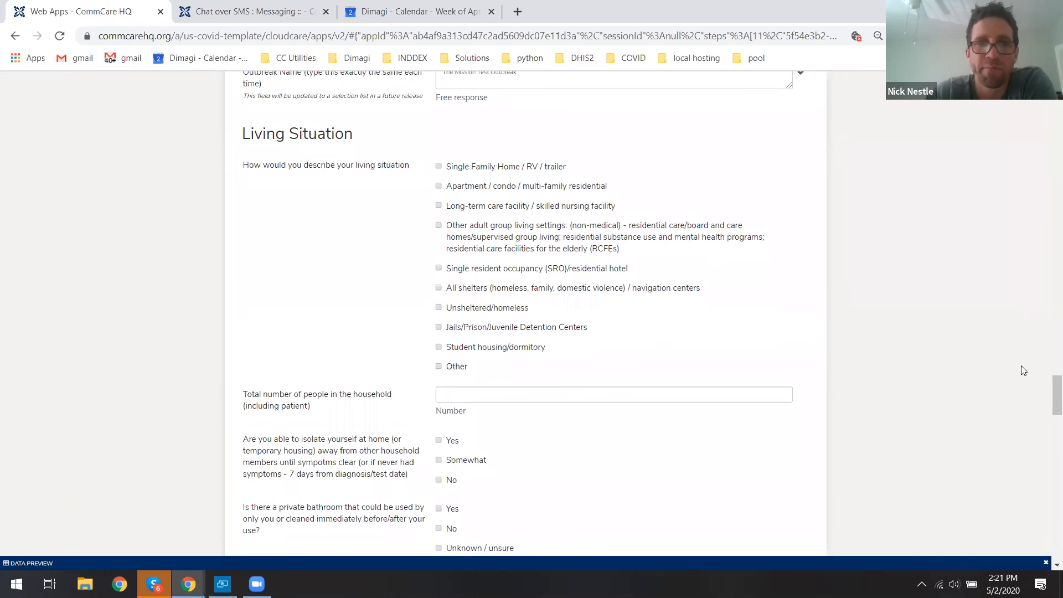
left_click(472, 167)
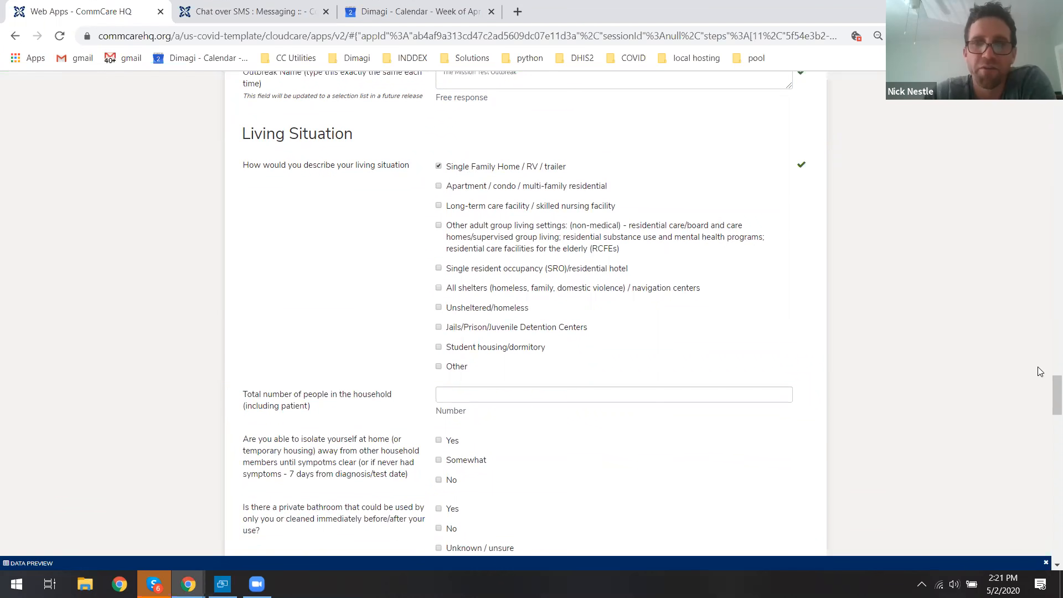
left_click_drag(1049, 387, 1046, 388)
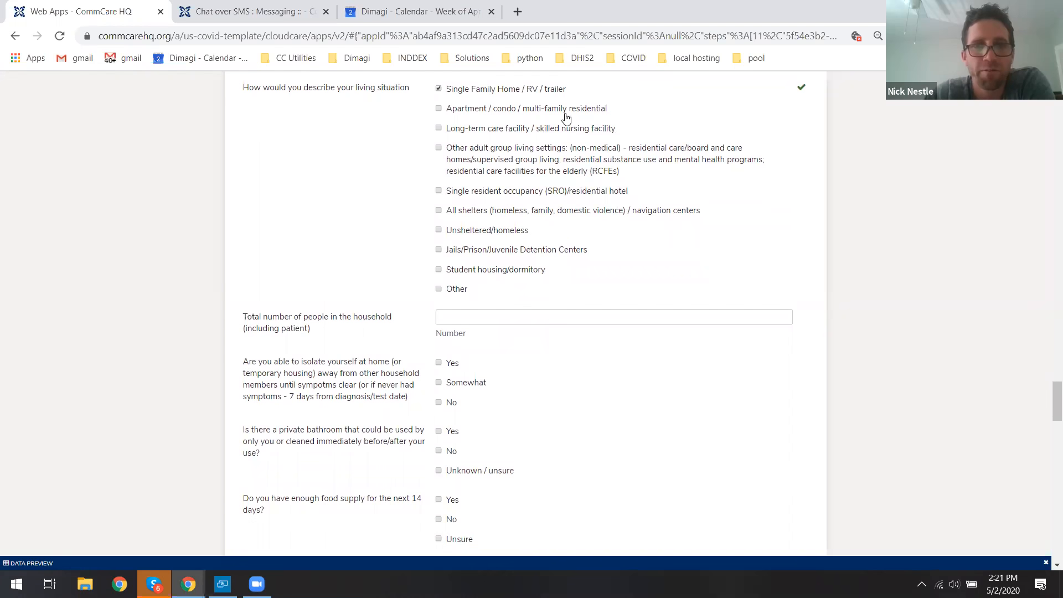
left_click(475, 320)
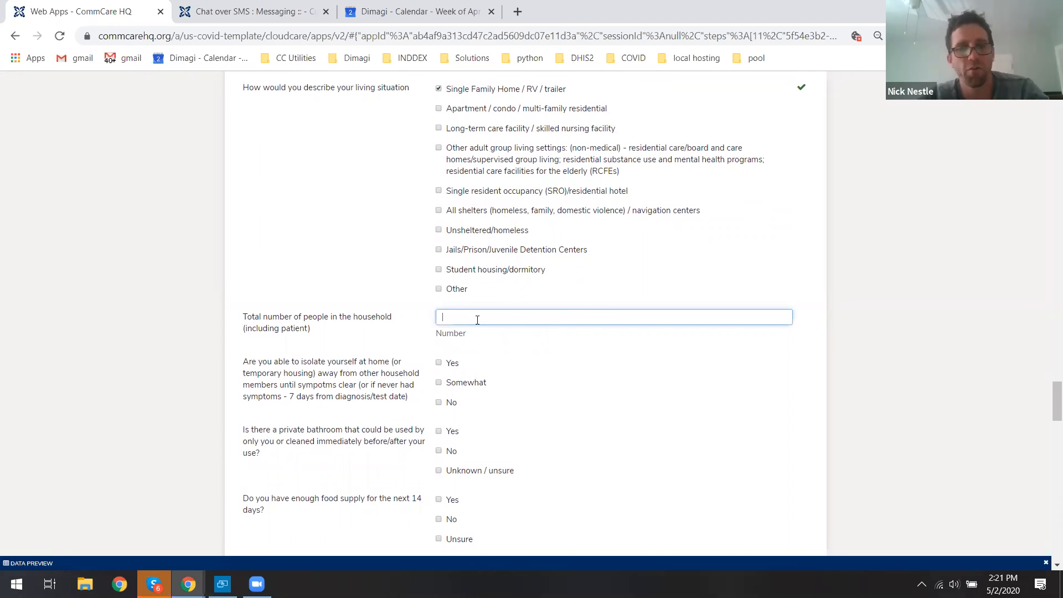
type("3")
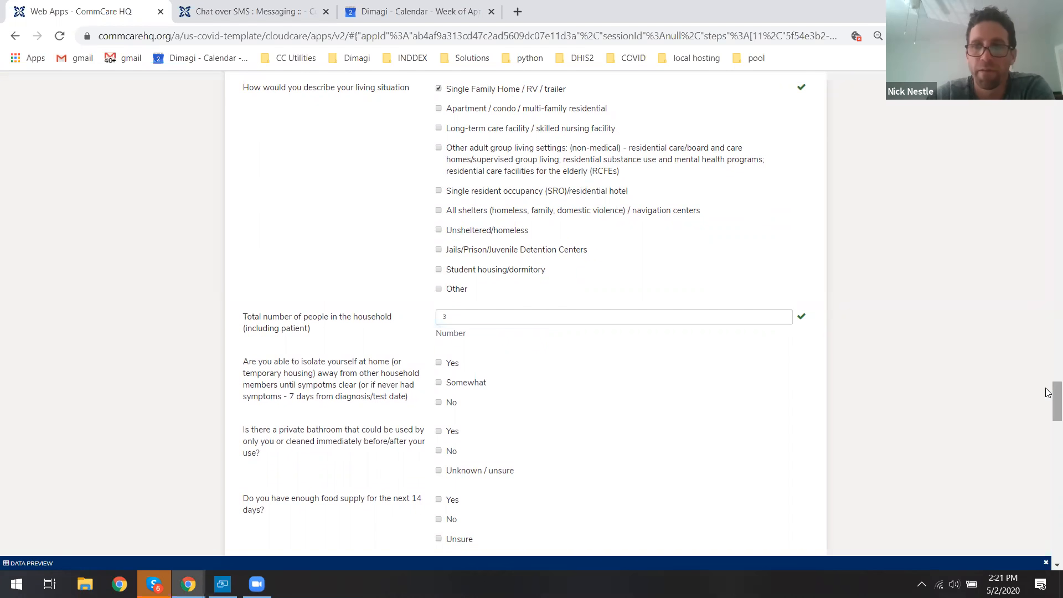
Answer the isolation questions: able to isolate Yes, private bathroom No, enough food Yes, additional help No.
left_click_drag(1046, 394, 1047, 402)
left_click(450, 250)
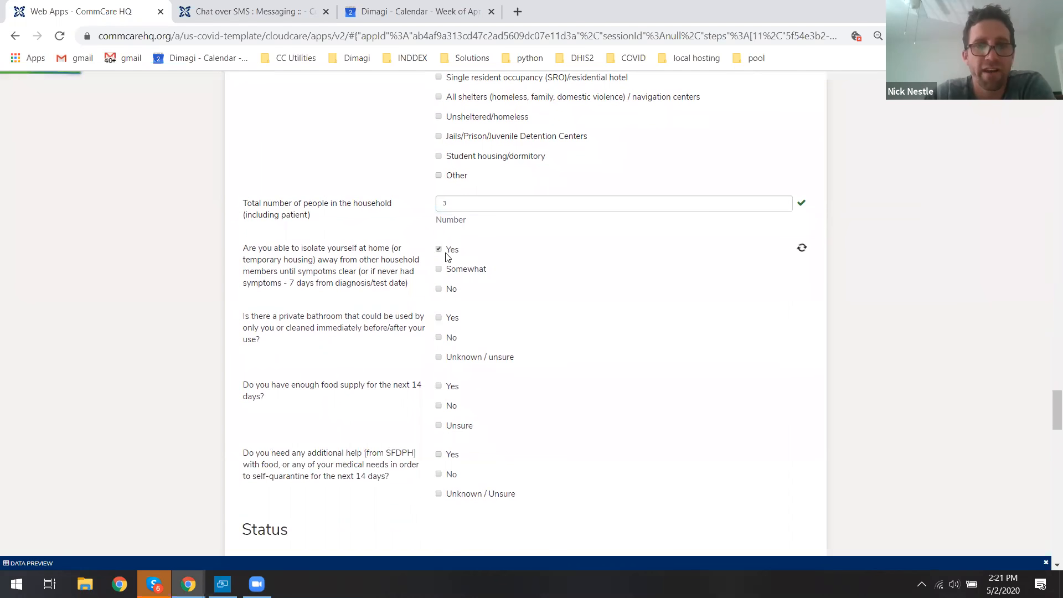
left_click_drag(258, 251, 370, 292)
left_click(343, 304)
left_click_drag(244, 317, 388, 325)
left_click(436, 335)
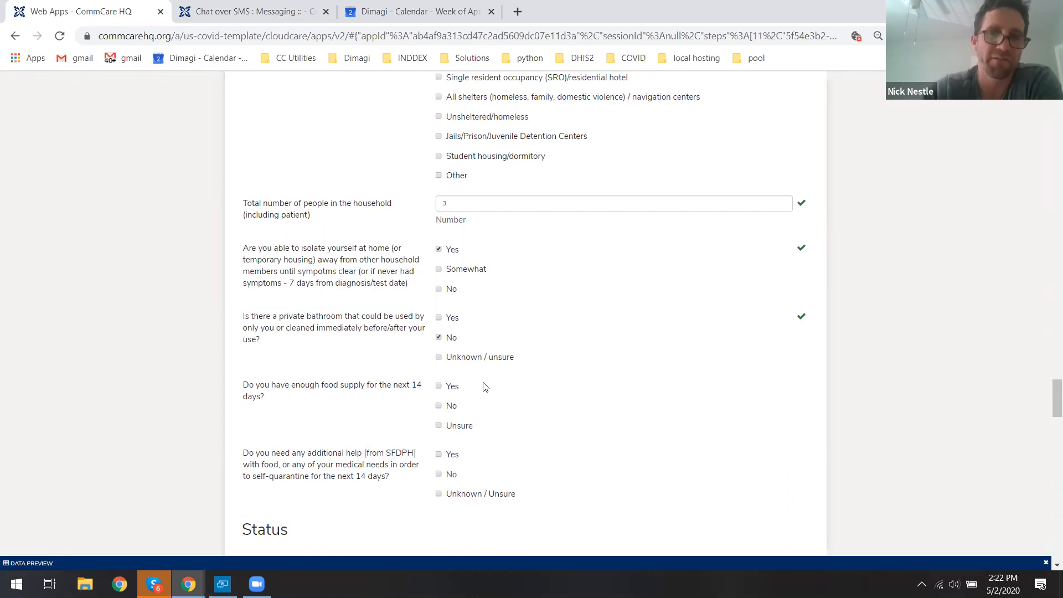
left_click(451, 387)
left_click(451, 475)
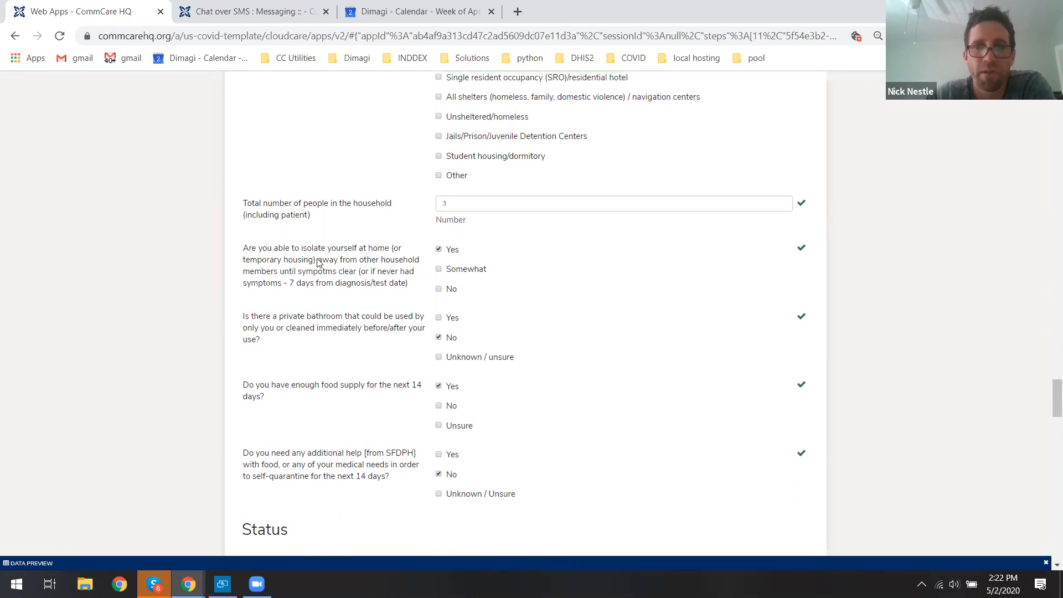
Fill the Status section: occupation Other specified as Bowling Alley, hospitalized No, at home Yes, deceased No.
left_click_drag(263, 250, 366, 272)
left_click(366, 271)
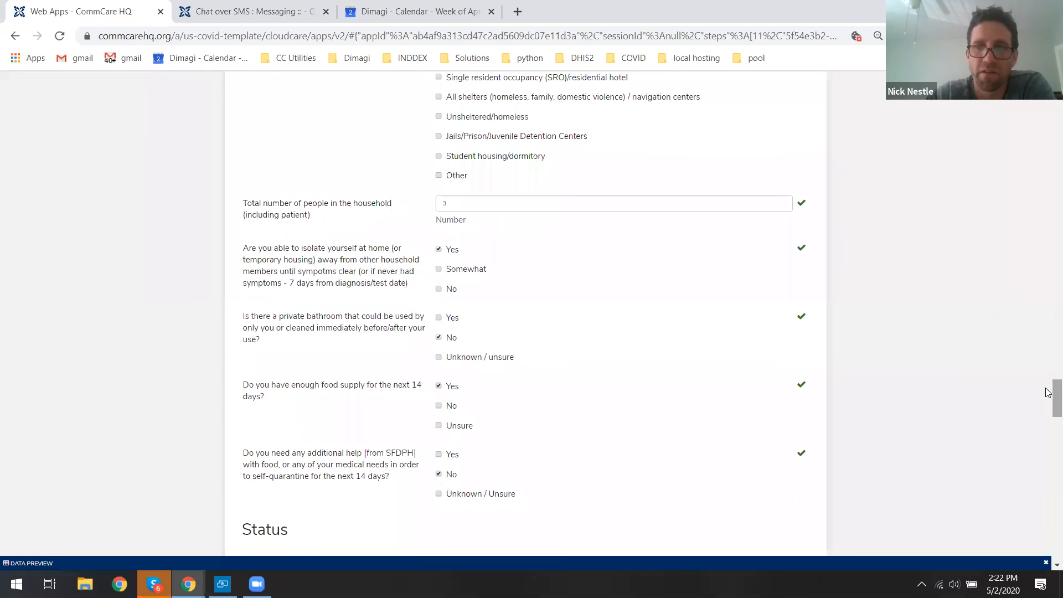
left_click_drag(1048, 394, 1050, 427)
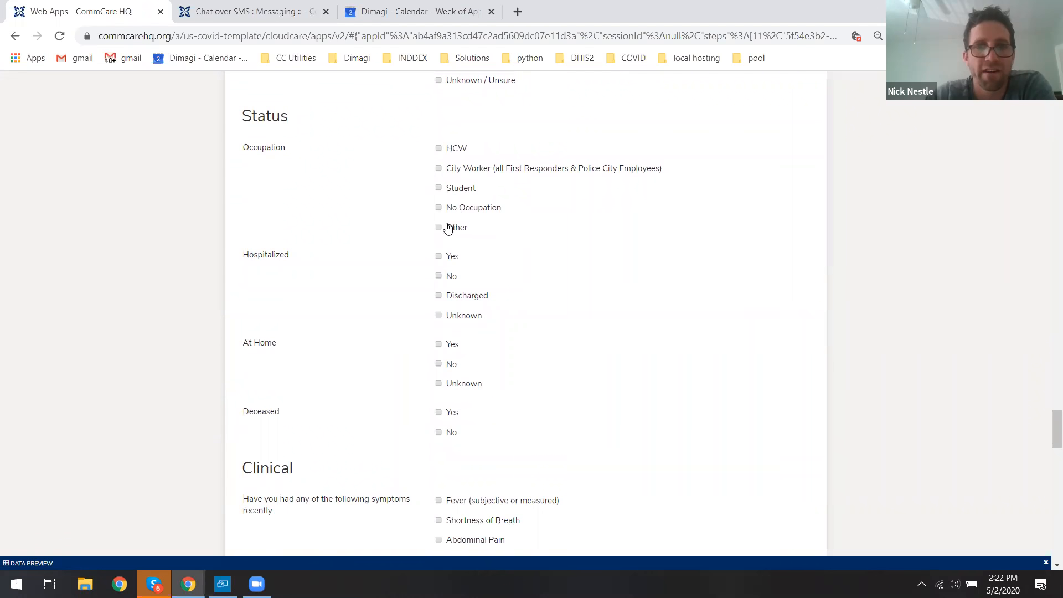
left_click(475, 254)
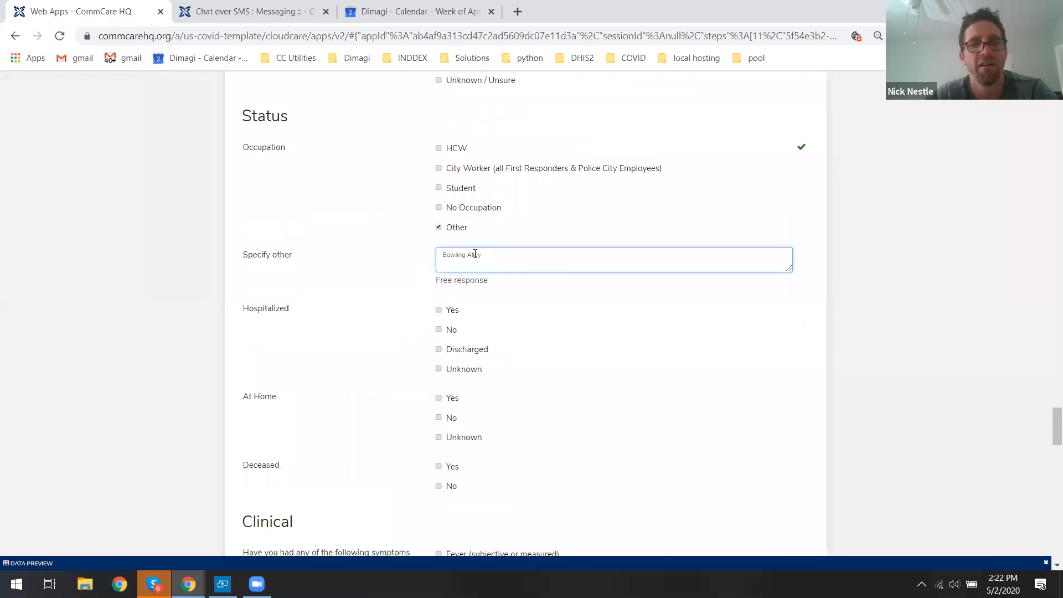
left_click(449, 331)
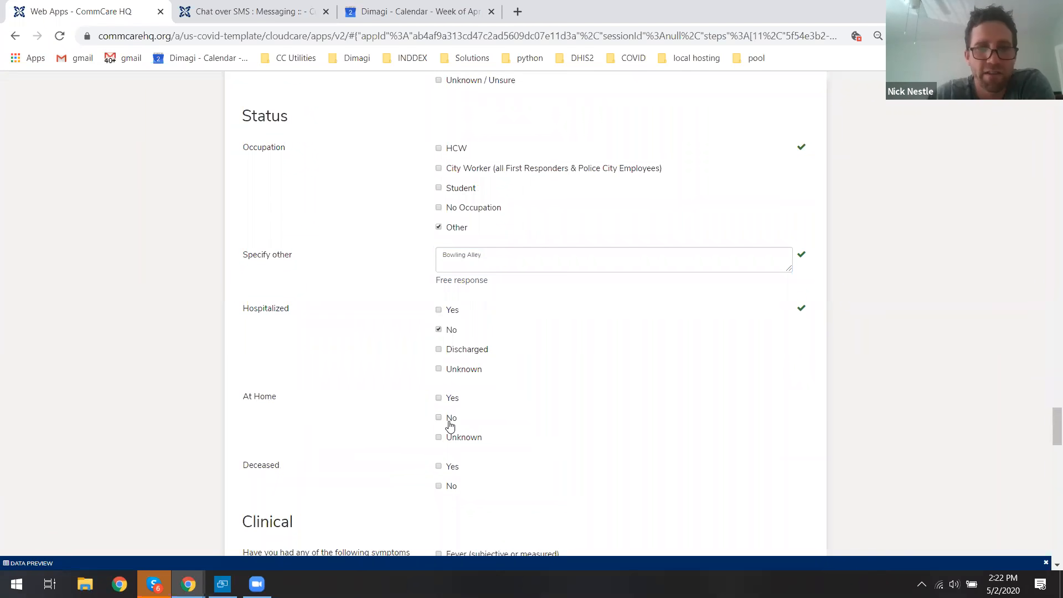
left_click(453, 398)
left_click(449, 487)
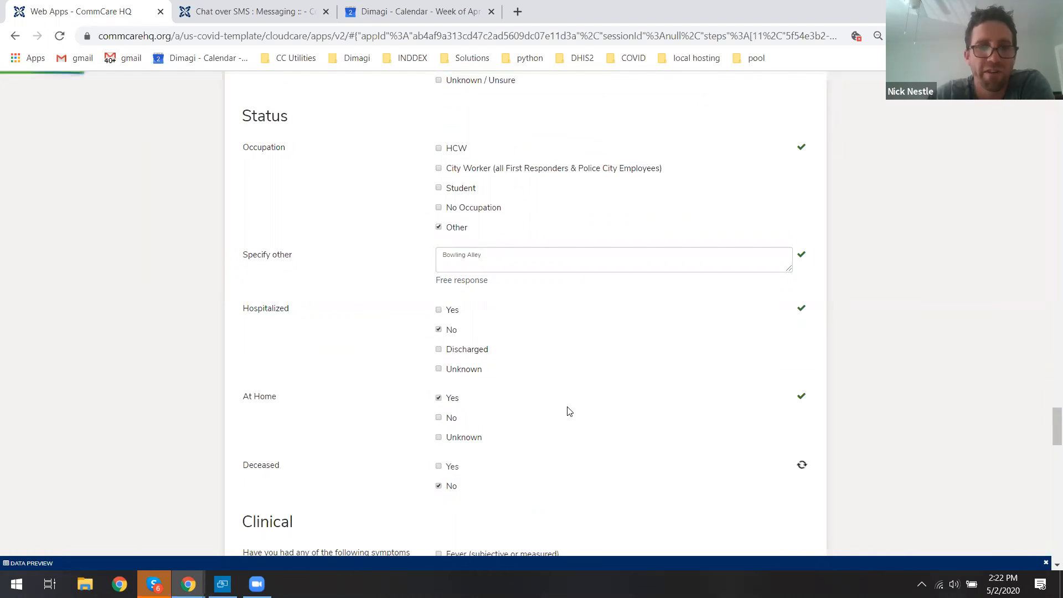
In the Clinical section, select no symptoms, no immune suppression and no known medical conditions.
left_click_drag(1050, 423, 1052, 455)
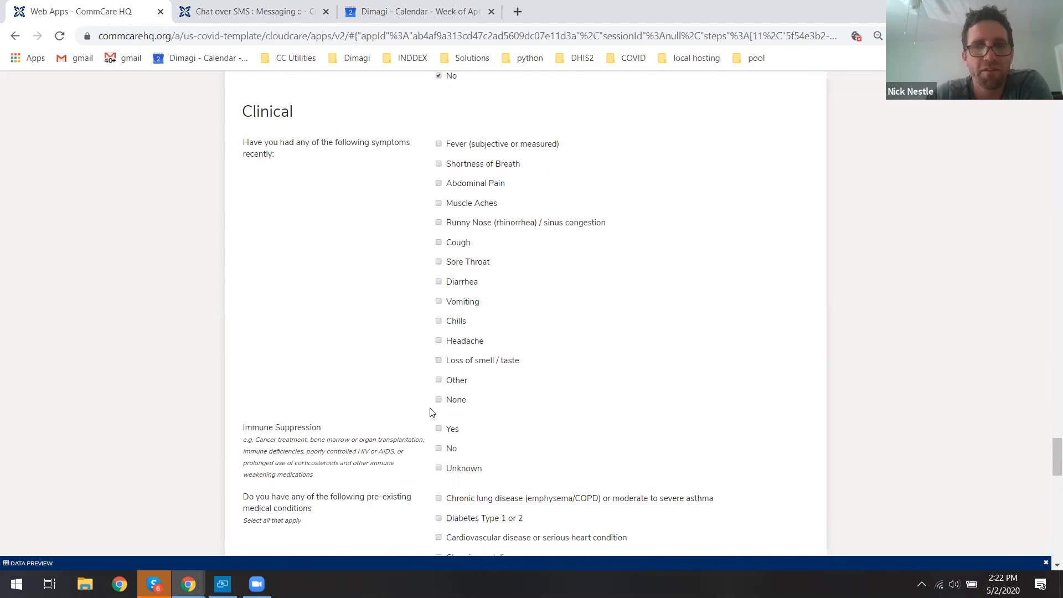
left_click(457, 403)
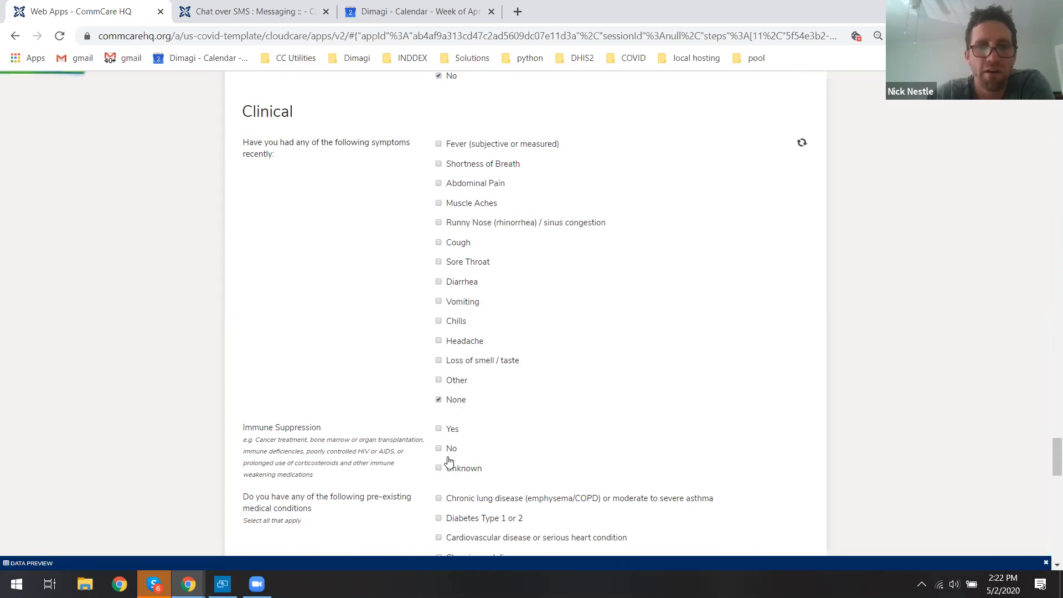
scroll(457, 400, "down", 2)
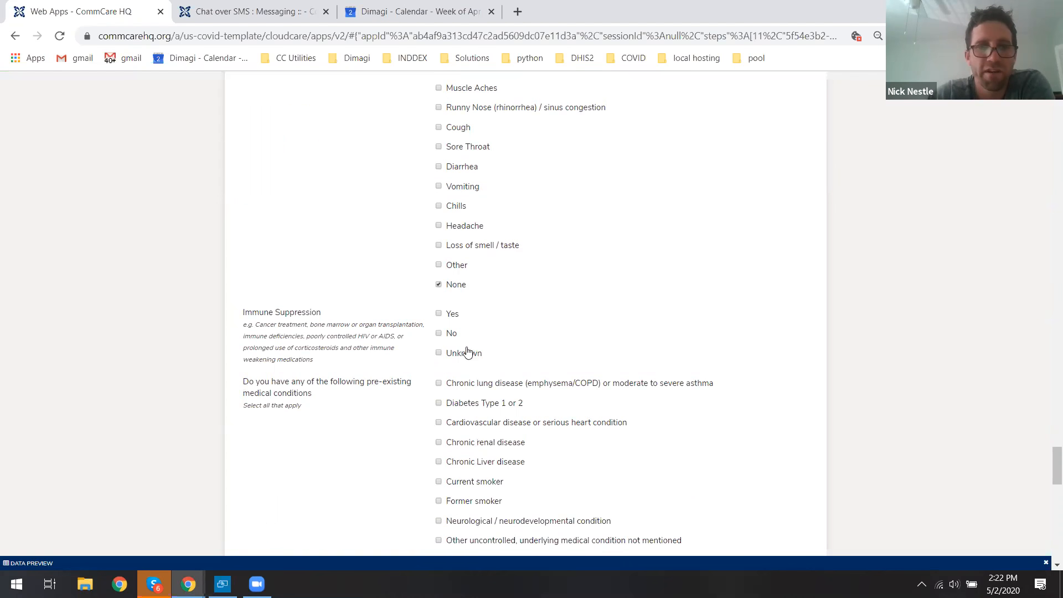
left_click(441, 333)
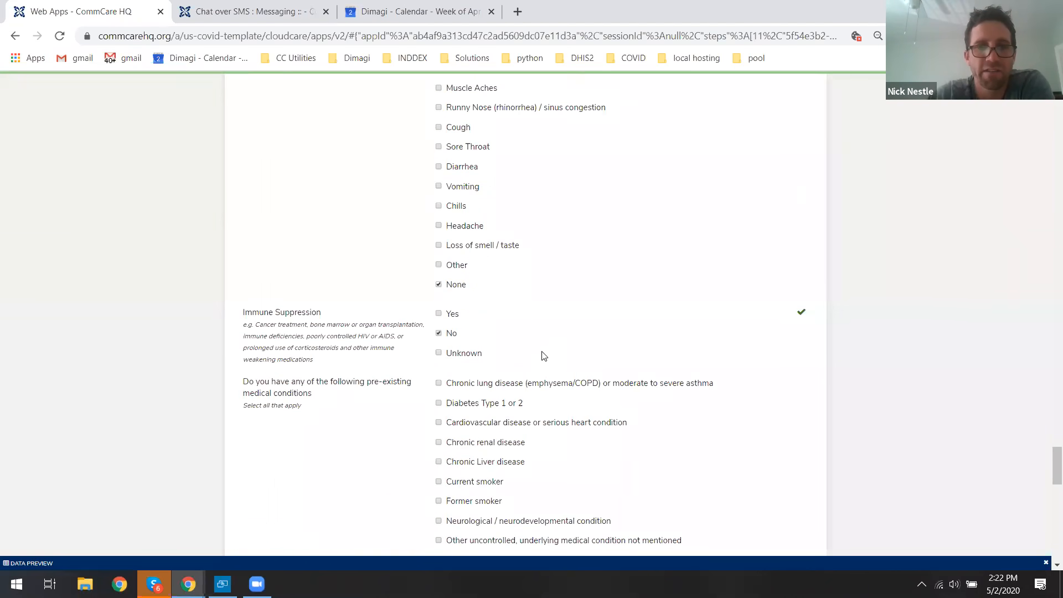
scroll(541, 356, "down", 2)
left_click(492, 451)
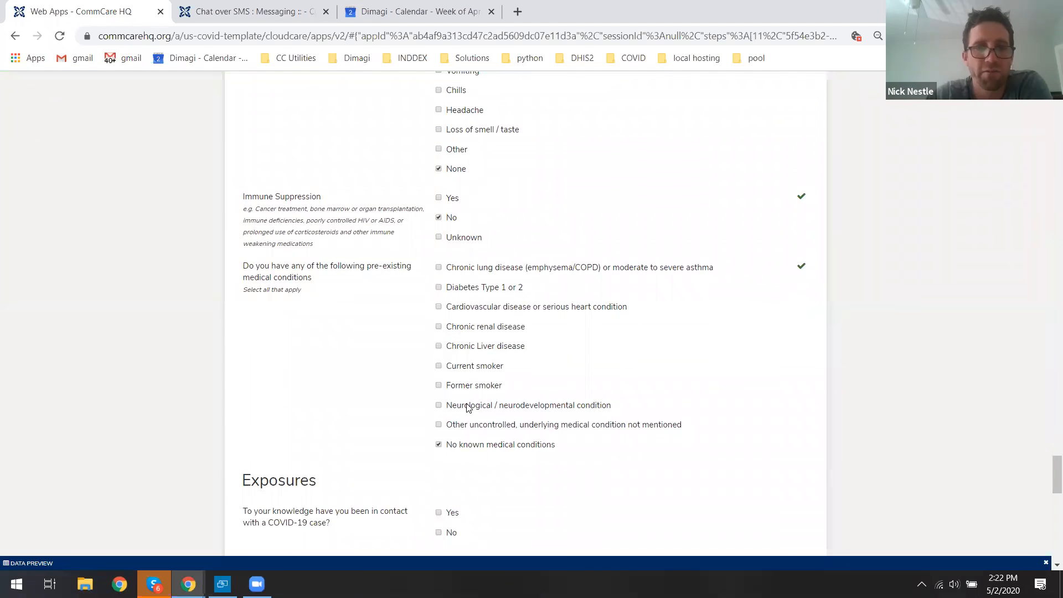
Record contact with a COVID-19 case, last contact on 04/29/2020, with case name His mother.
scroll(471, 393, "down", 2)
scroll(472, 389, "down", 2)
left_click(440, 283)
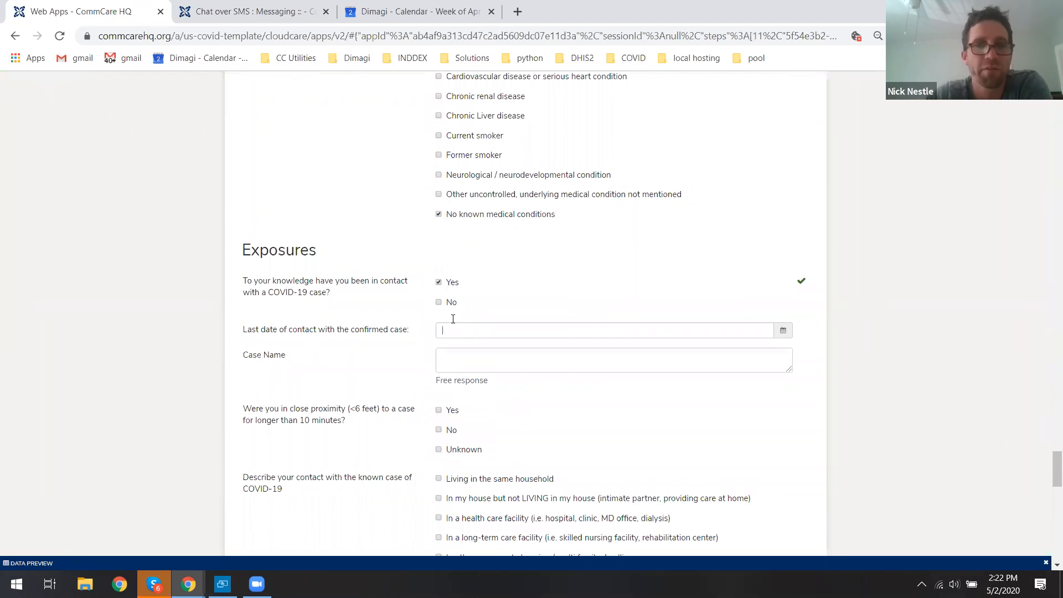
left_click(453, 320)
left_click(501, 378)
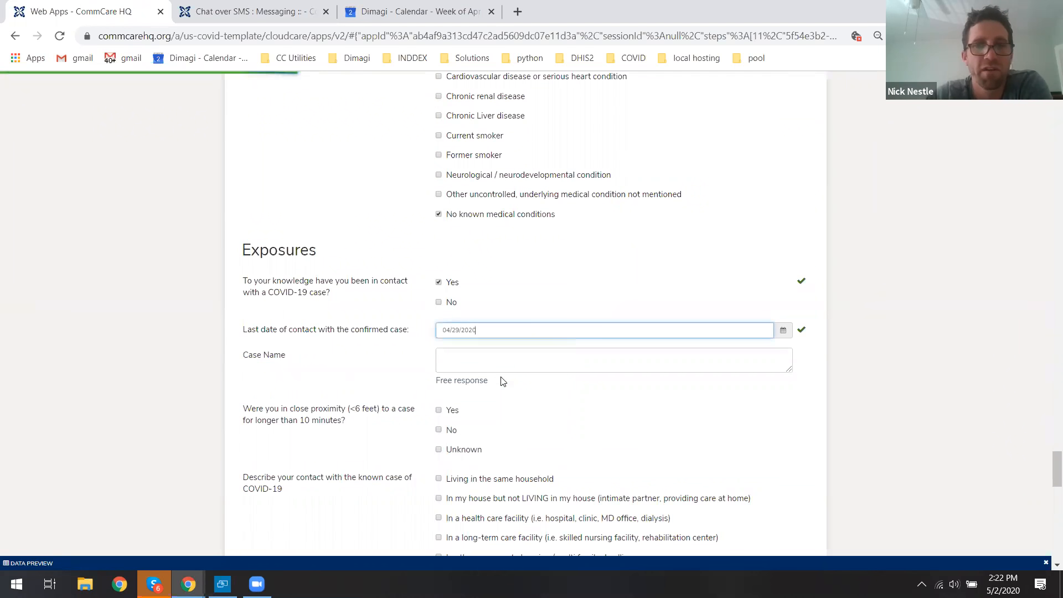
left_click(476, 362)
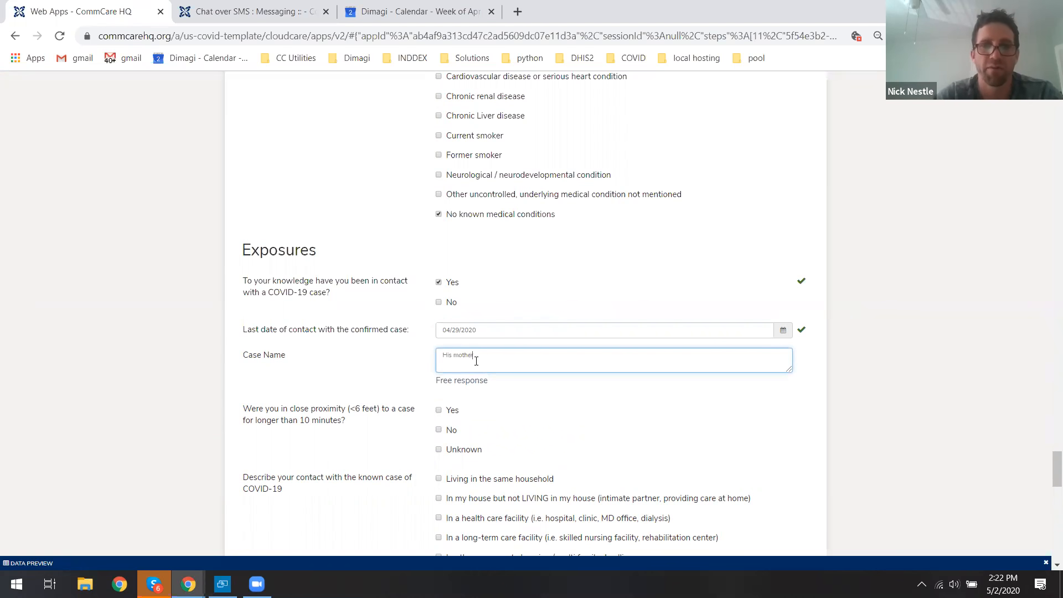
left_click(872, 333)
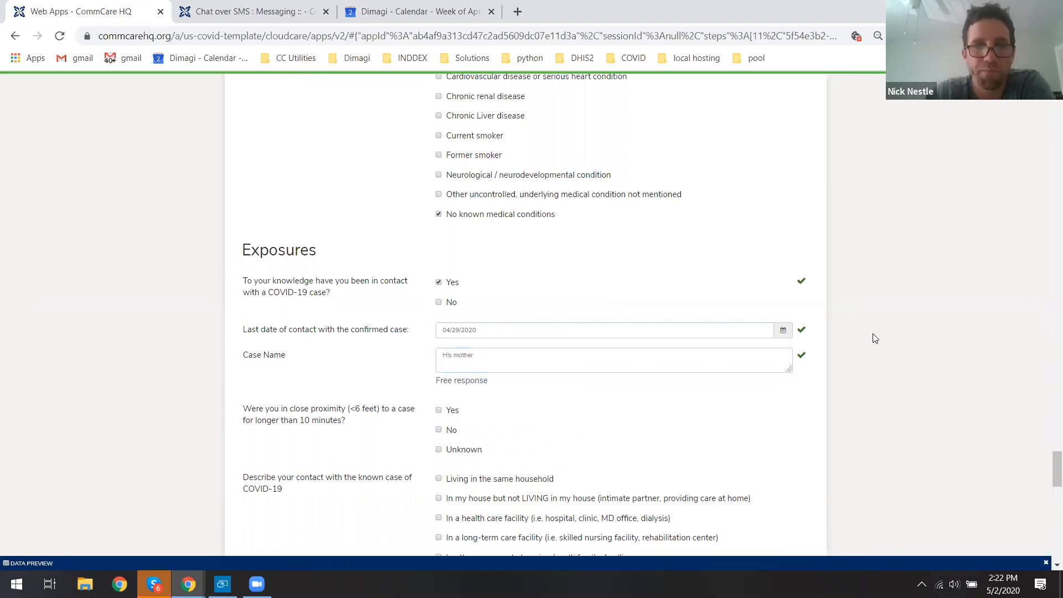
Answer close proximity No and describe the contact as living in the same household.
scroll(872, 334, "down", 2)
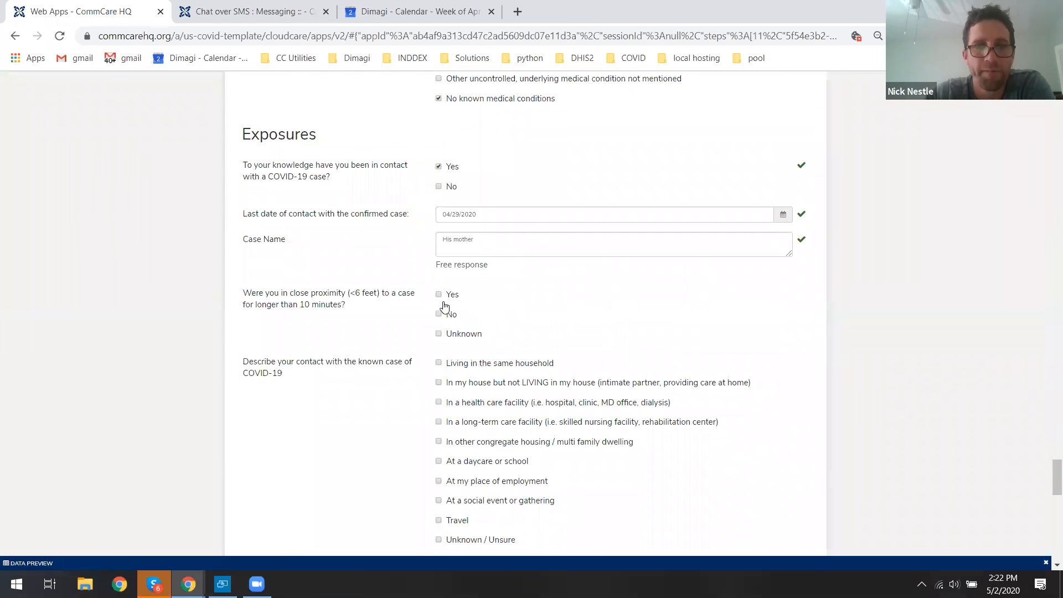
left_click(449, 318)
left_click(519, 361)
scroll(1048, 481, "down", 3)
scroll(1048, 493, "down", 6)
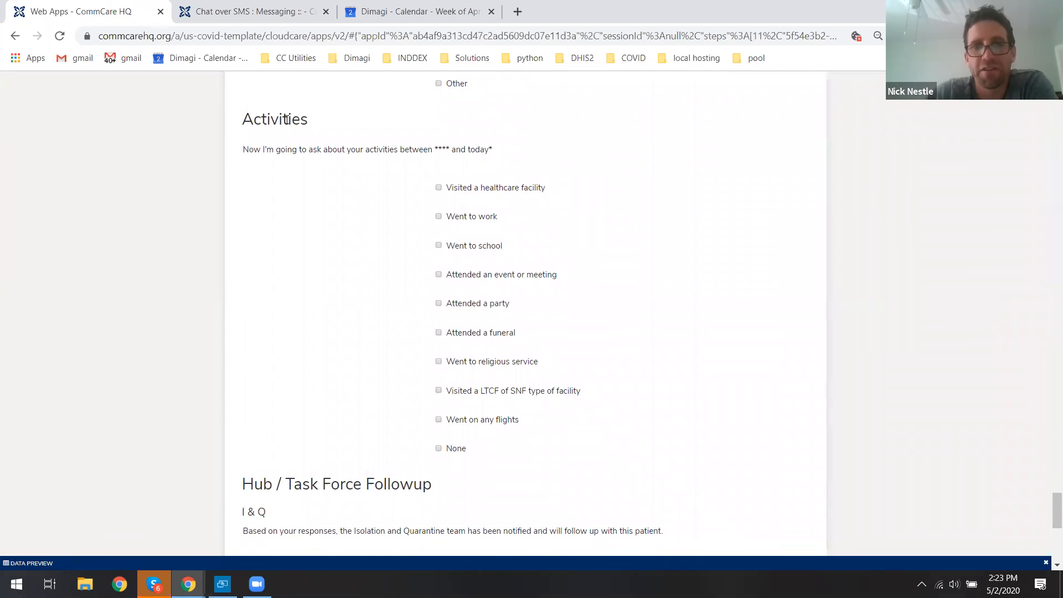
Mark Went to work under Activities and enter San Diego Bowling Alley as the workplace name.
double_click(287, 120)
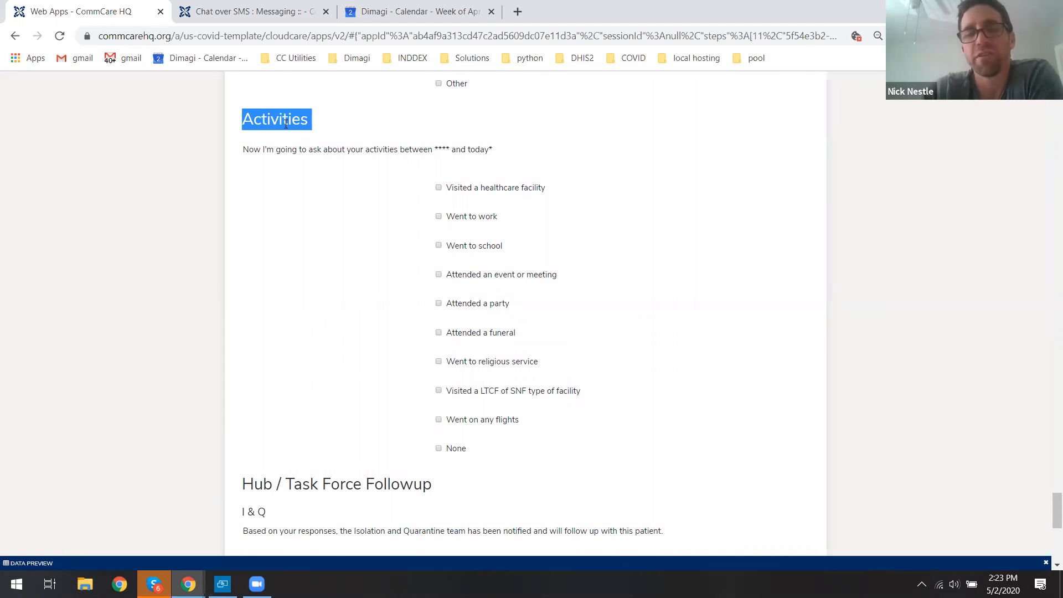
left_click(286, 124)
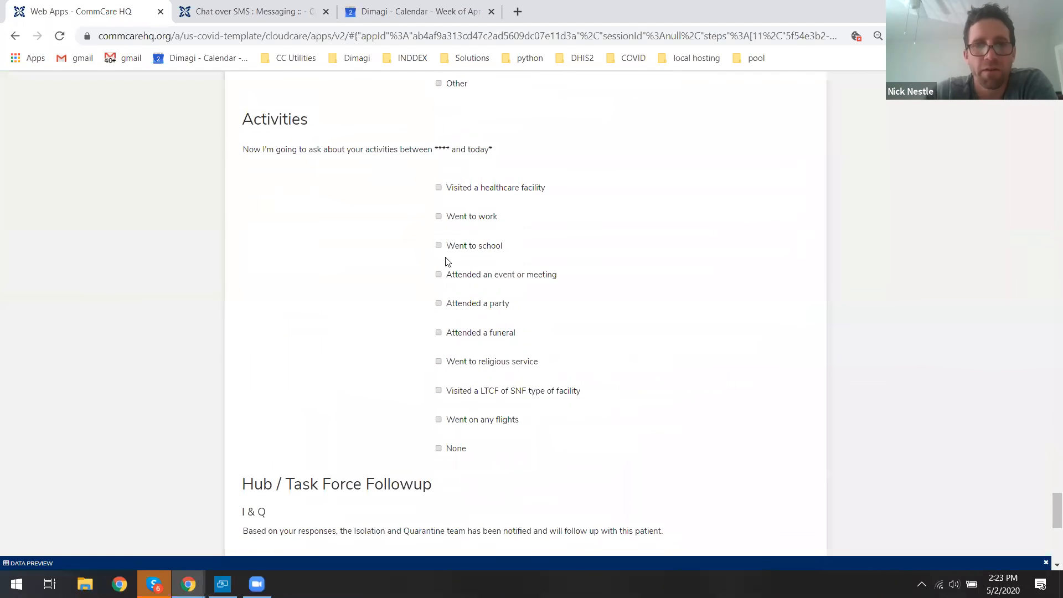
left_click(462, 219)
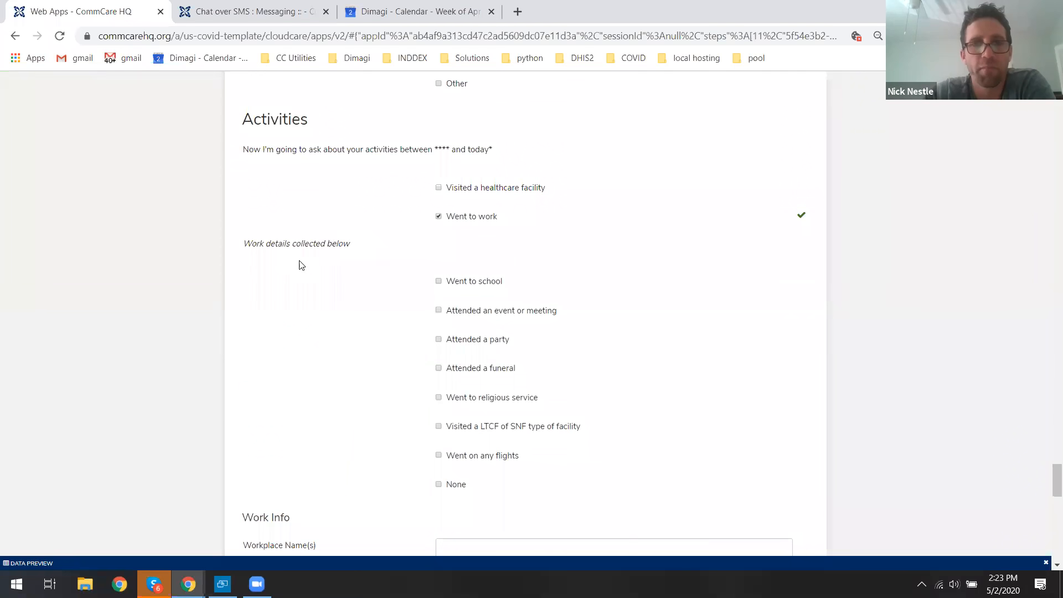
scroll(475, 321, "down", 4)
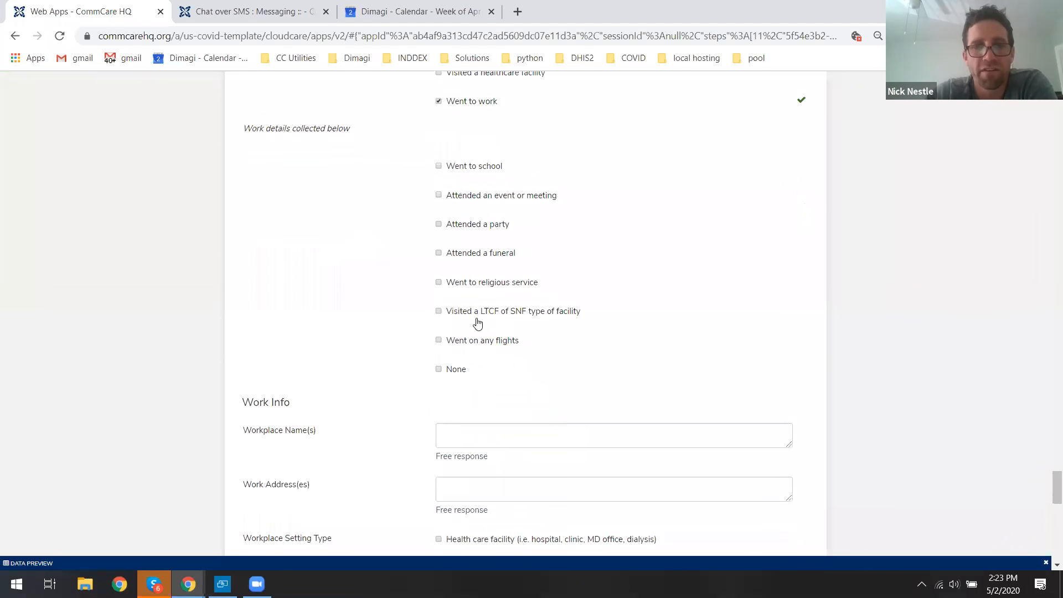
left_click(596, 311)
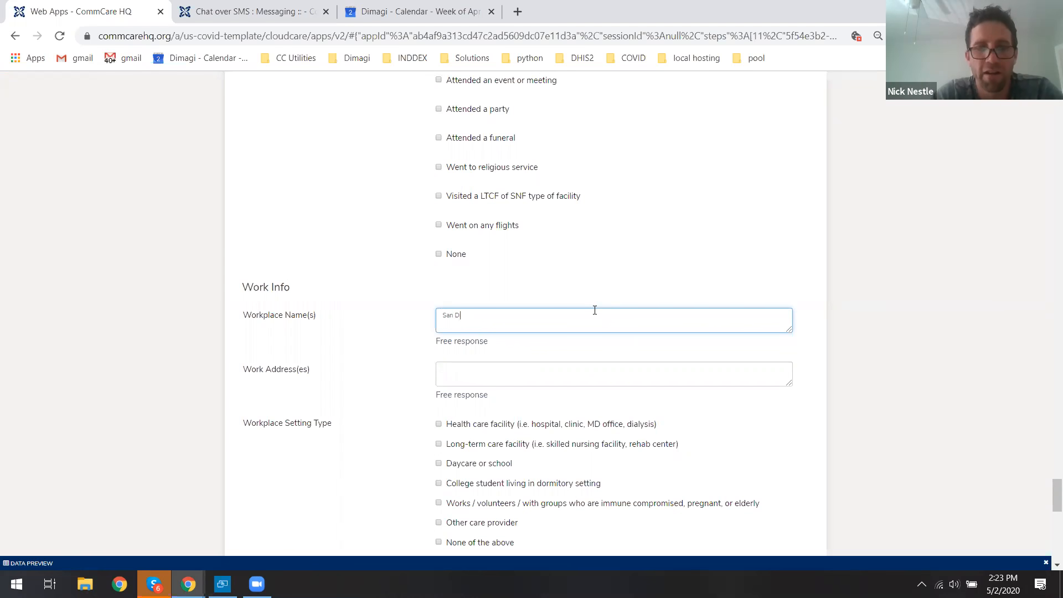
type("Alley")
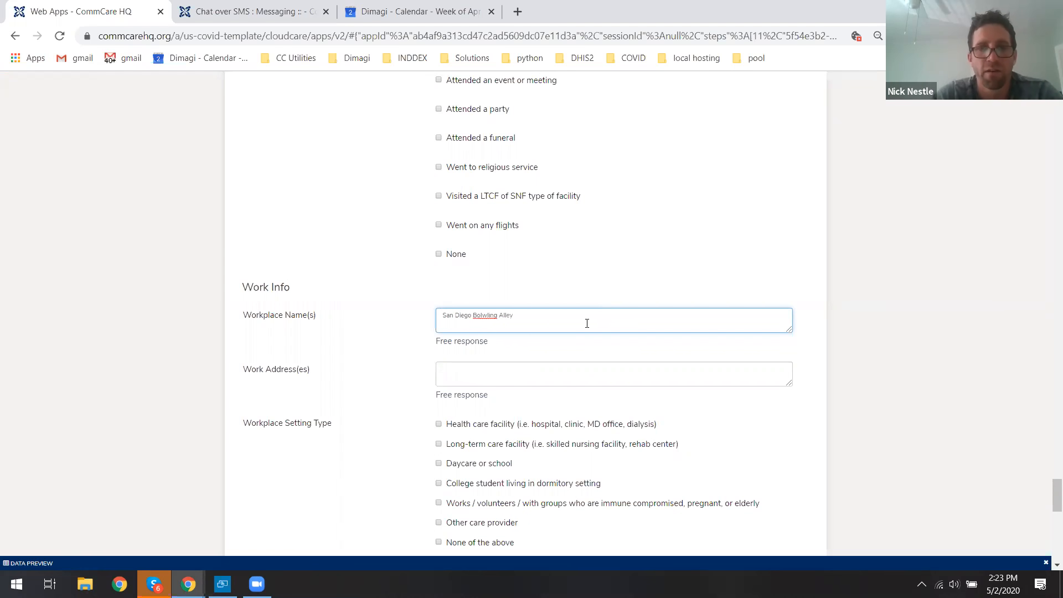
Enter 123 Main as the work address.
left_click(560, 377)
type("123 Main")
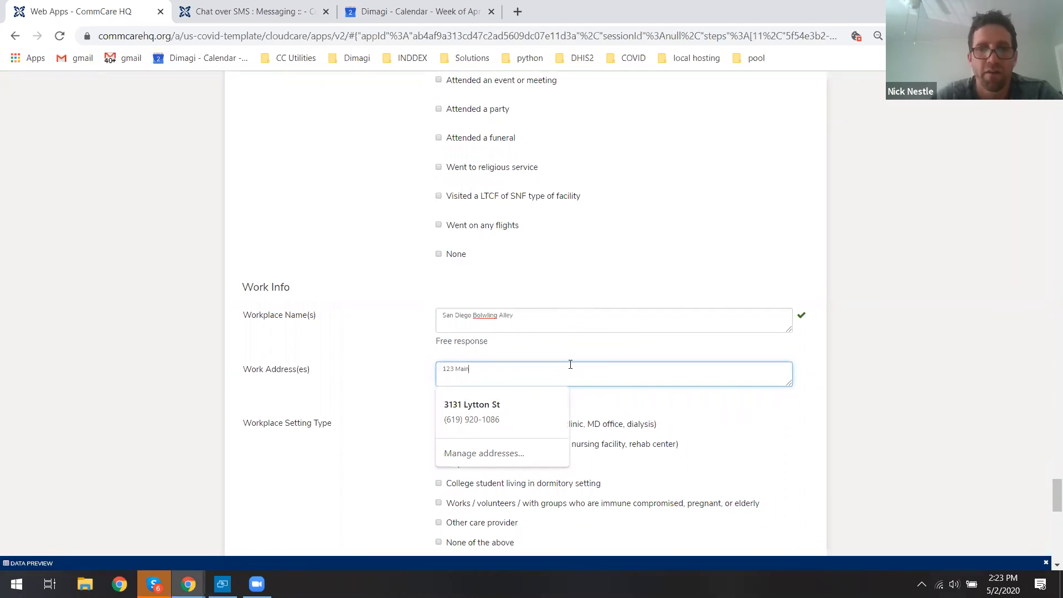
left_click(865, 330)
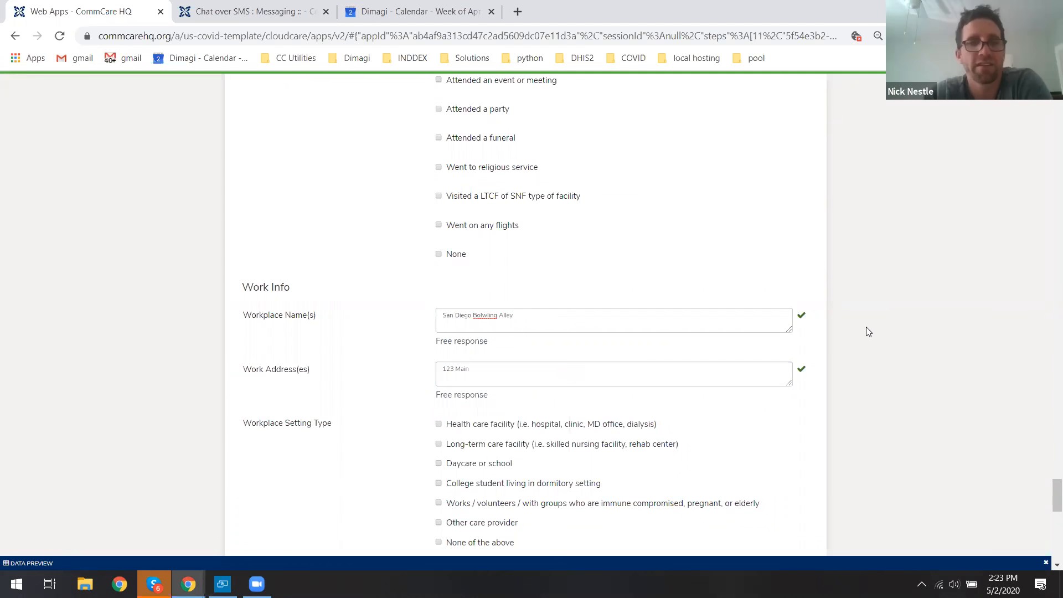
middle_click(974, 400)
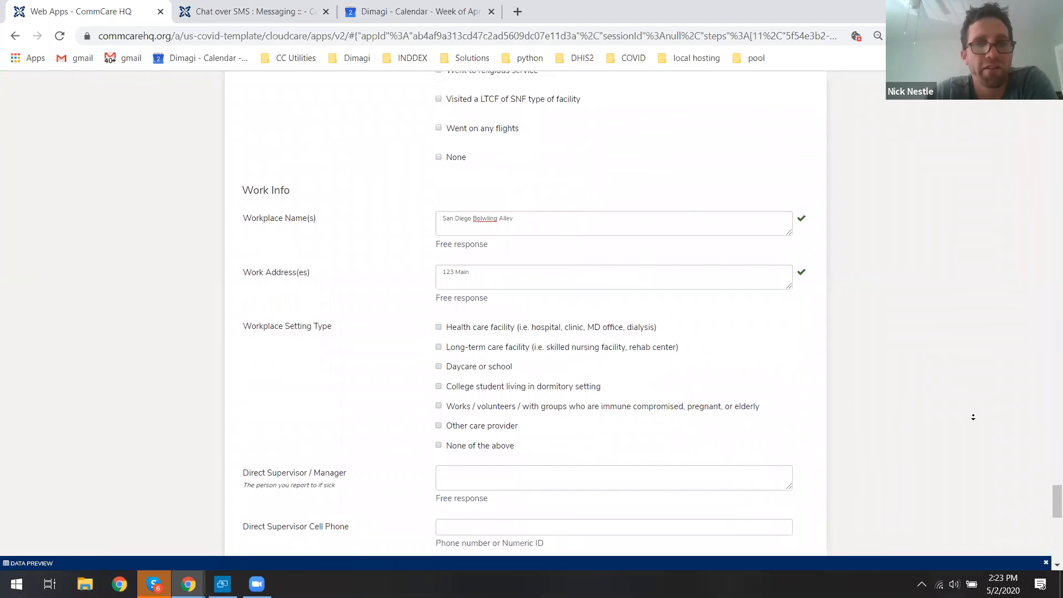
middle_click(974, 416)
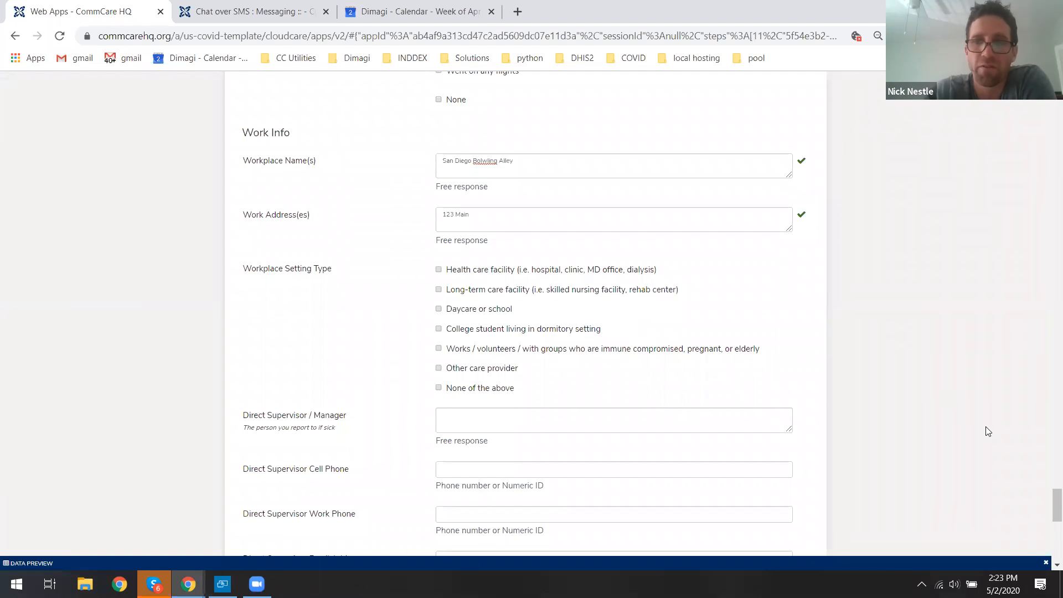
Review the Hub / Task Force Followup and I & Q sections further down the form.
scroll(1046, 509, "down", 4)
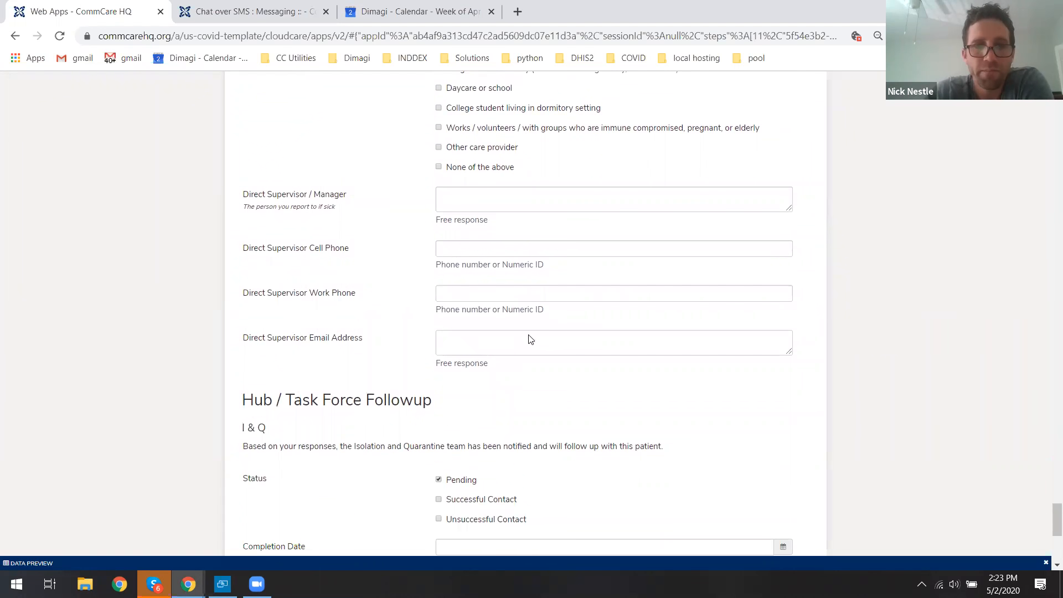
scroll(529, 339, "down", 2)
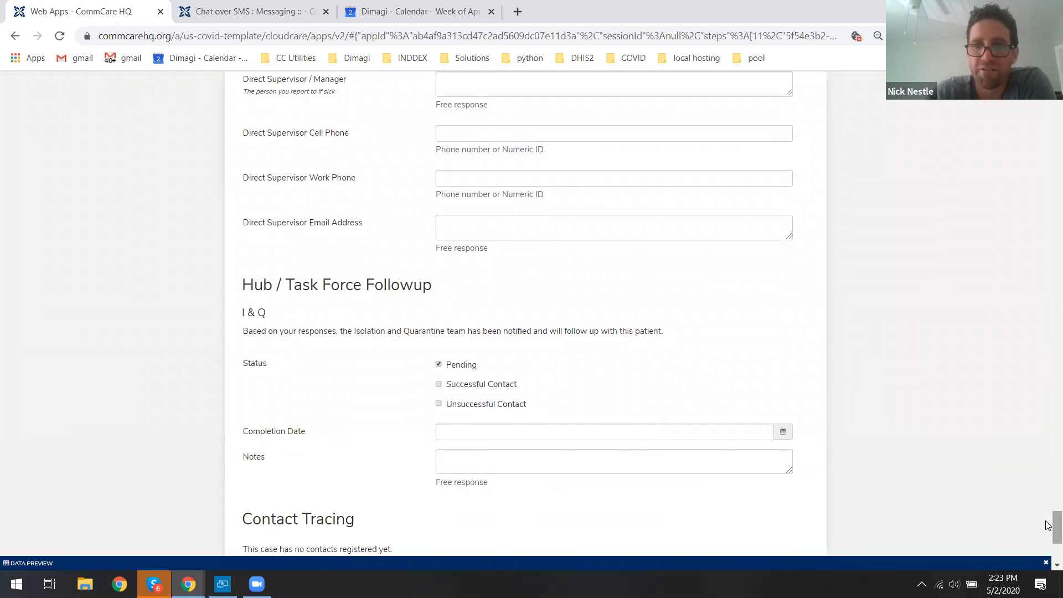
scroll(1048, 525, "down", 2)
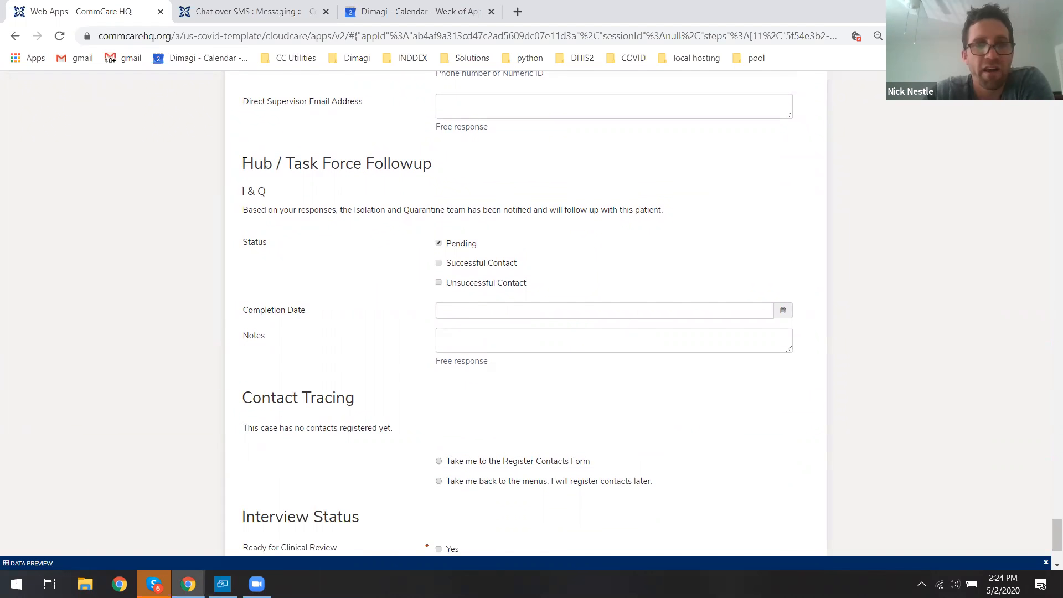
left_click_drag(241, 162, 433, 165)
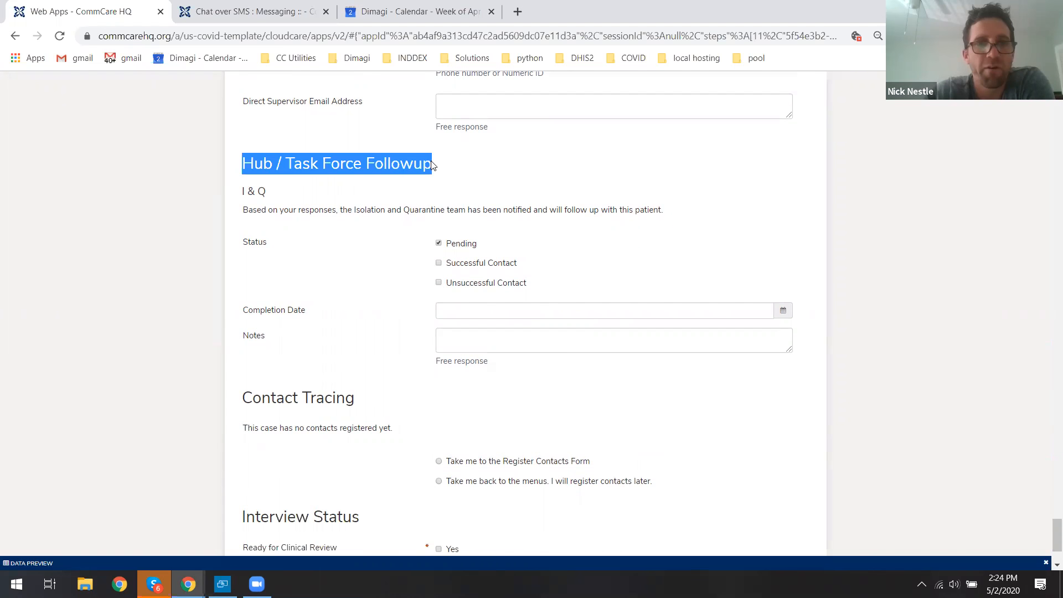
left_click_drag(246, 190, 273, 193)
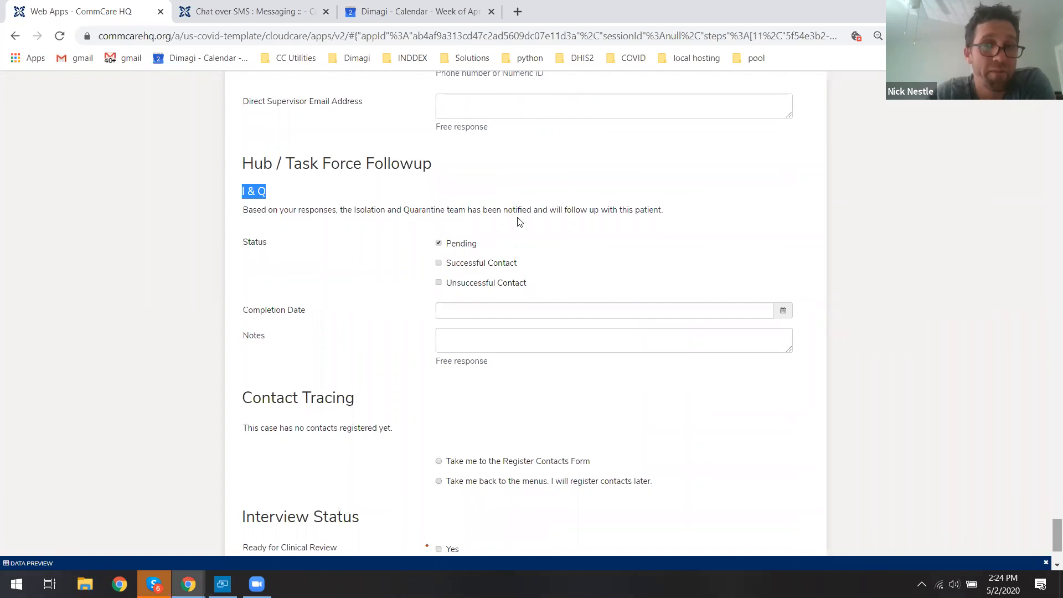
triple_click(252, 187)
left_click(309, 201)
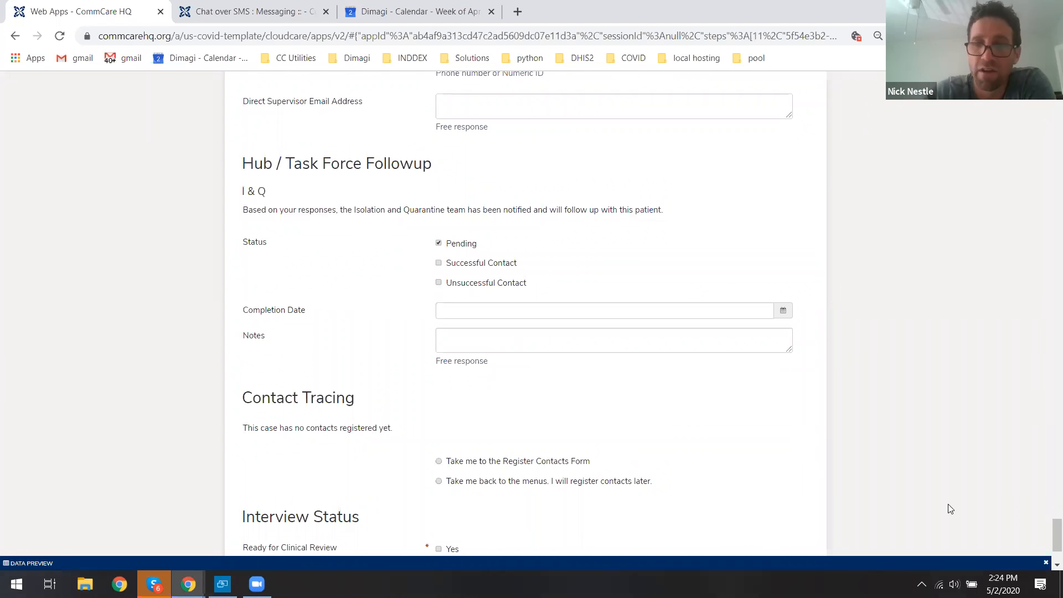
left_click_drag(1048, 533, 1048, 496)
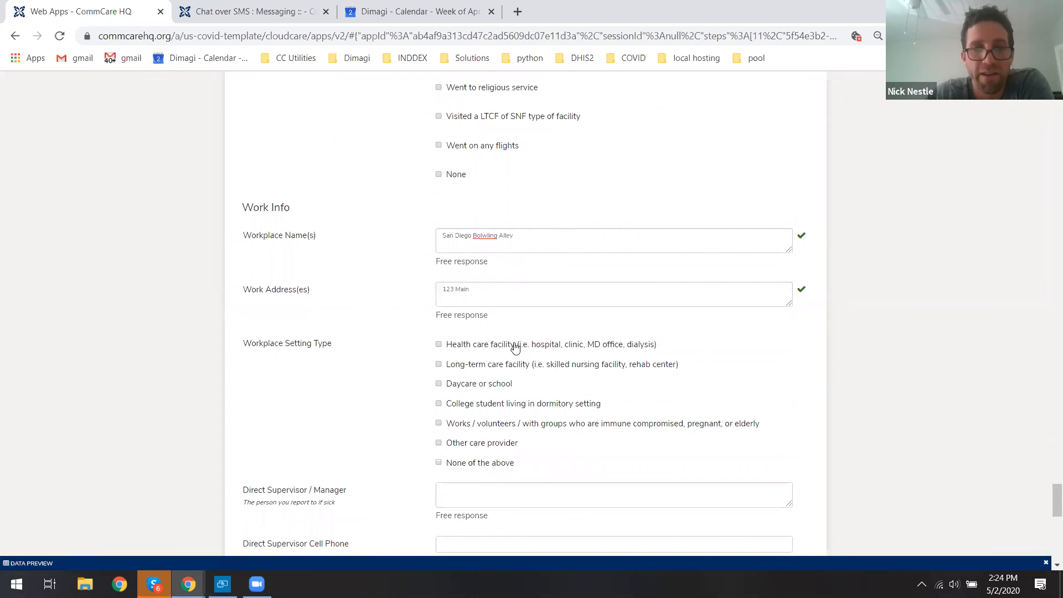
Select Health care facility as the workplace setting type and review the Health Care Hub section.
left_click(506, 345)
scroll(847, 339, "down", 2)
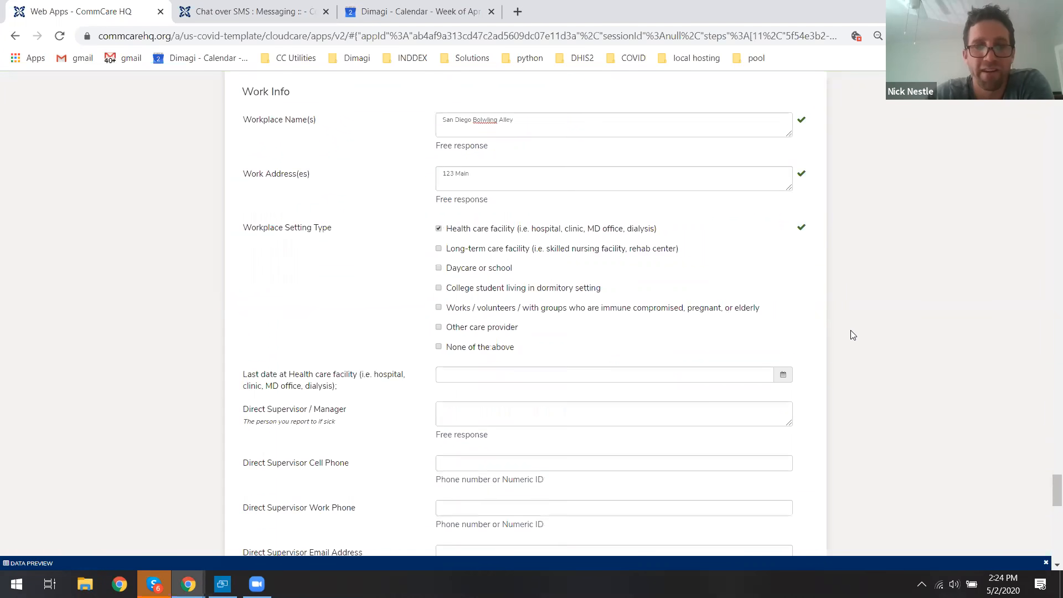
scroll(852, 335, "down", 8)
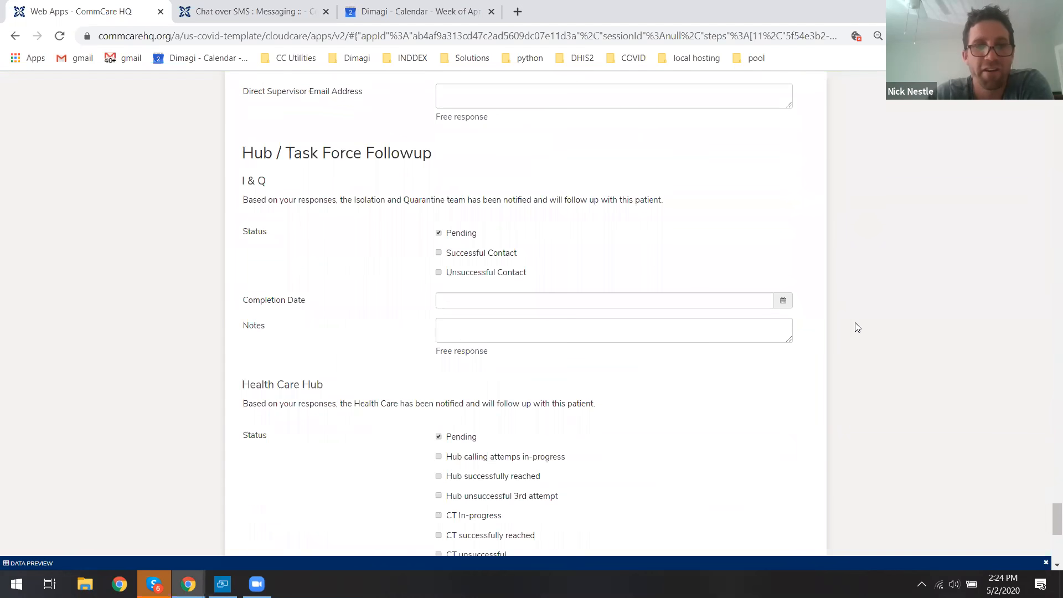
scroll(498, 323, "down", 2)
scroll(299, 272, "down", 2)
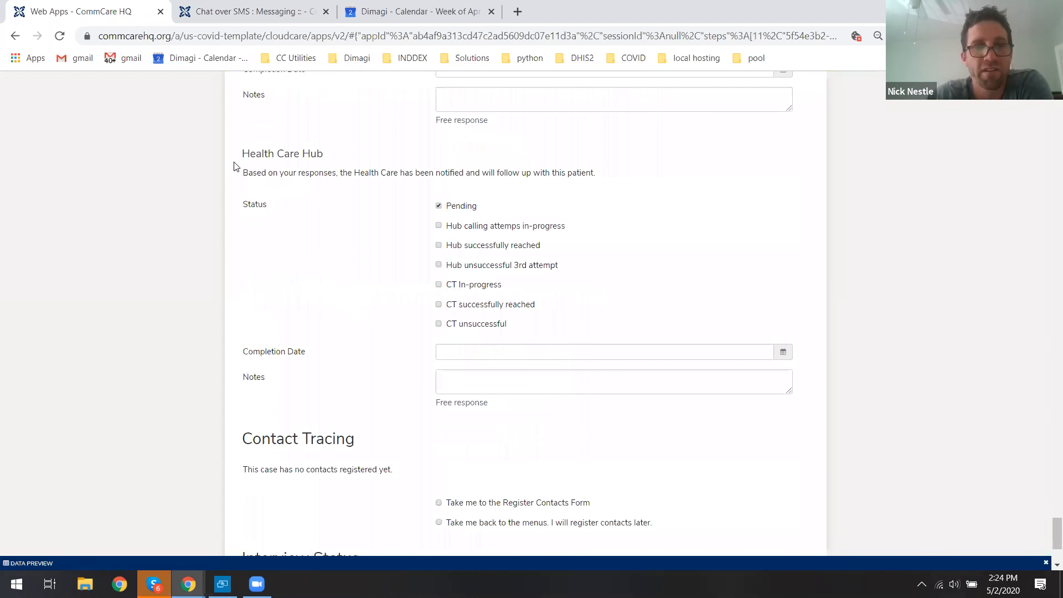
left_click_drag(243, 152, 317, 156)
left_click(247, 156)
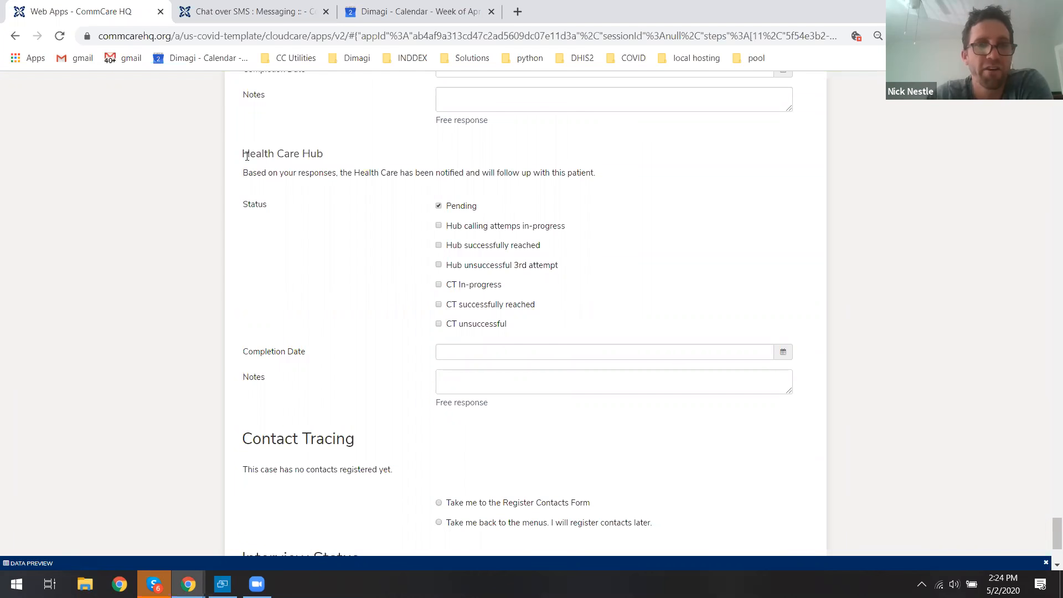
left_click_drag(250, 154, 319, 152)
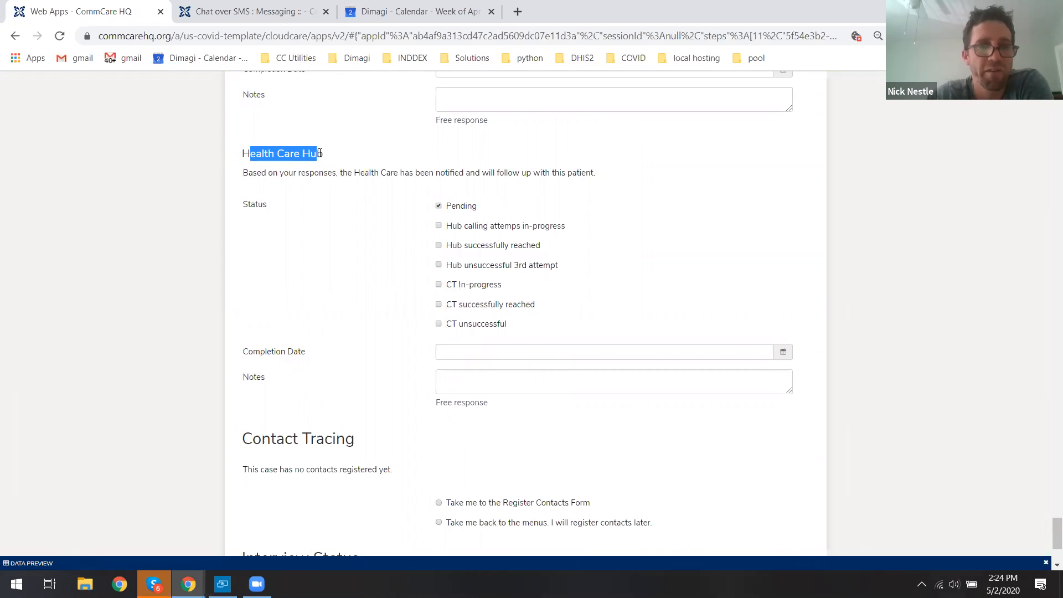
left_click(262, 160)
left_click_drag(244, 154, 316, 154)
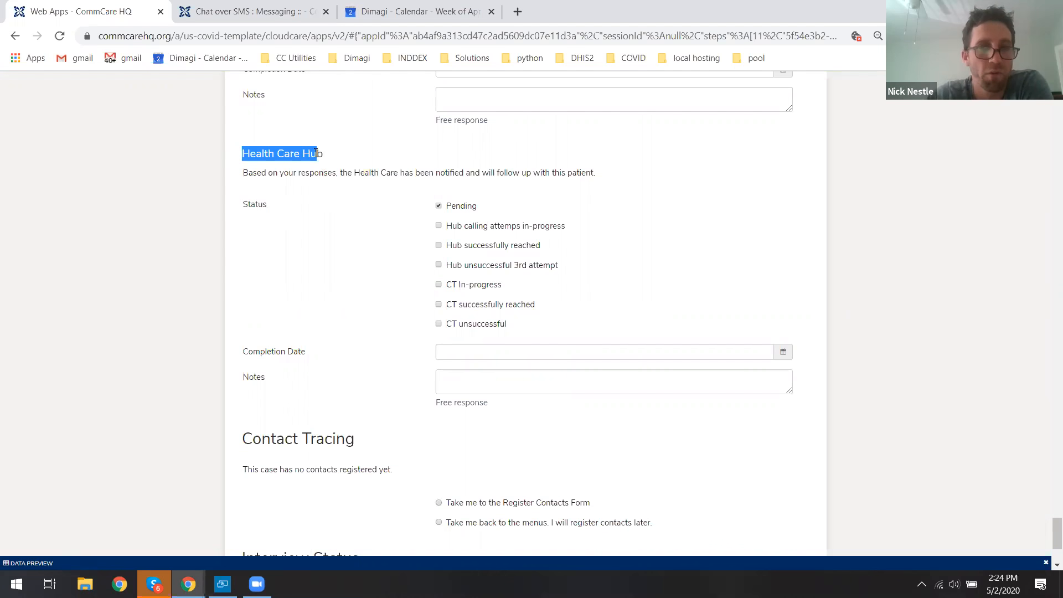
left_click(317, 155)
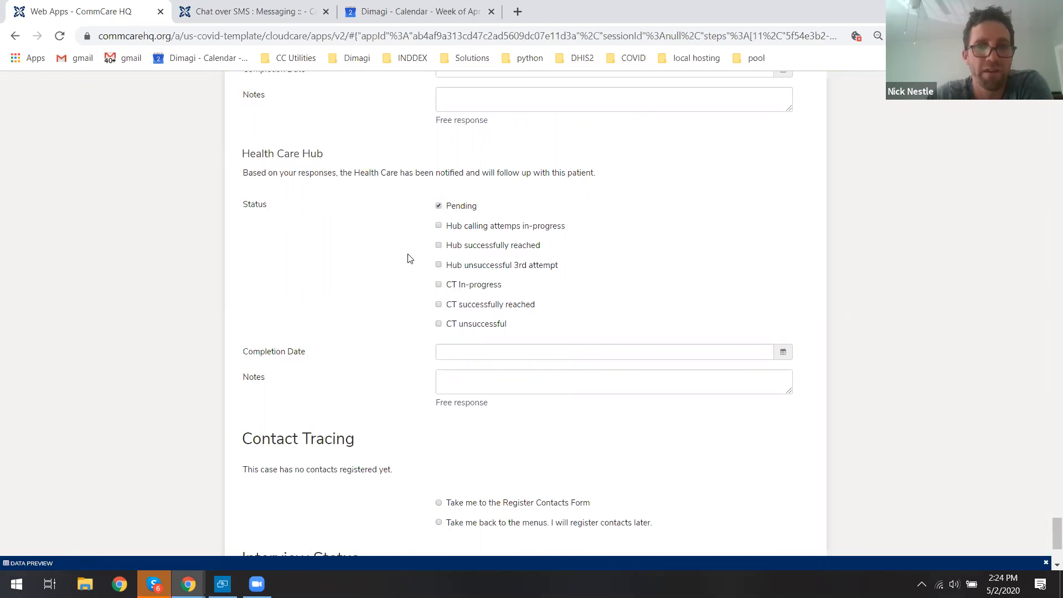
Choose to be taken to the Register Contacts Form under Contact Tracing.
scroll(400, 282, "down", 3)
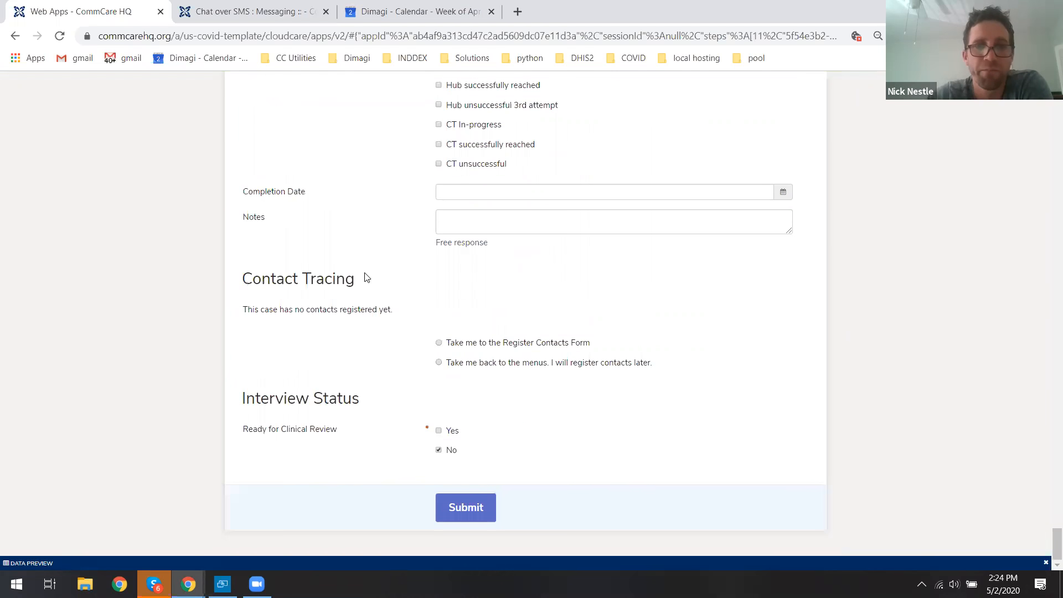
left_click_drag(296, 280, 353, 284)
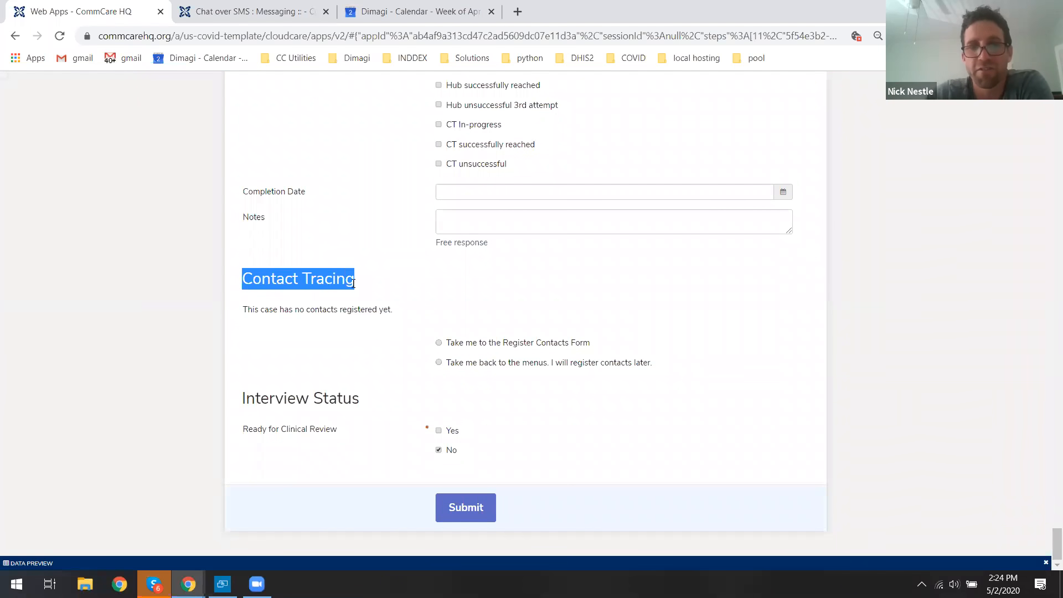
left_click(339, 284)
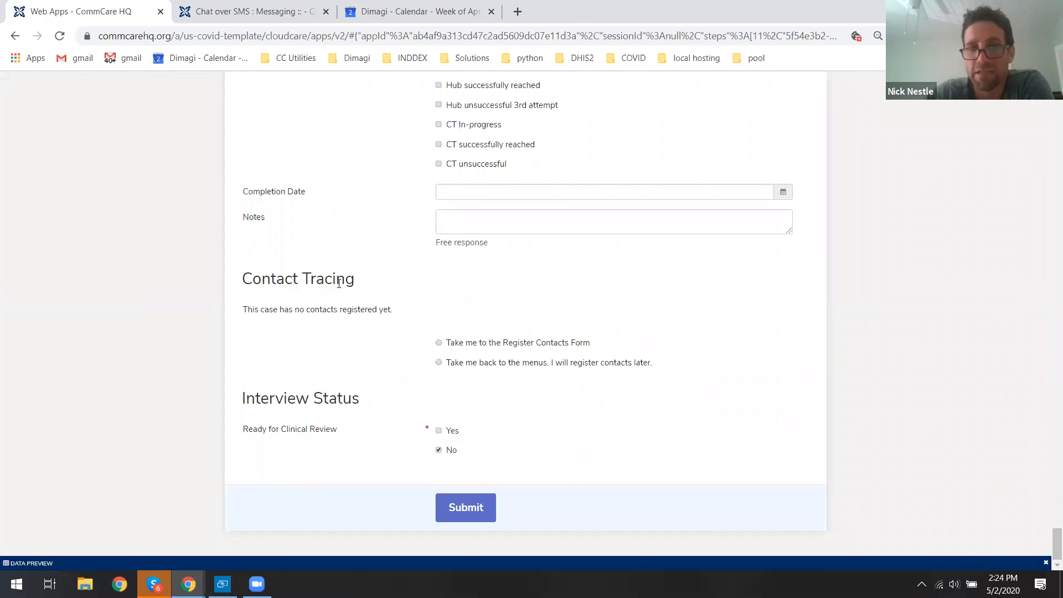
left_click(505, 348)
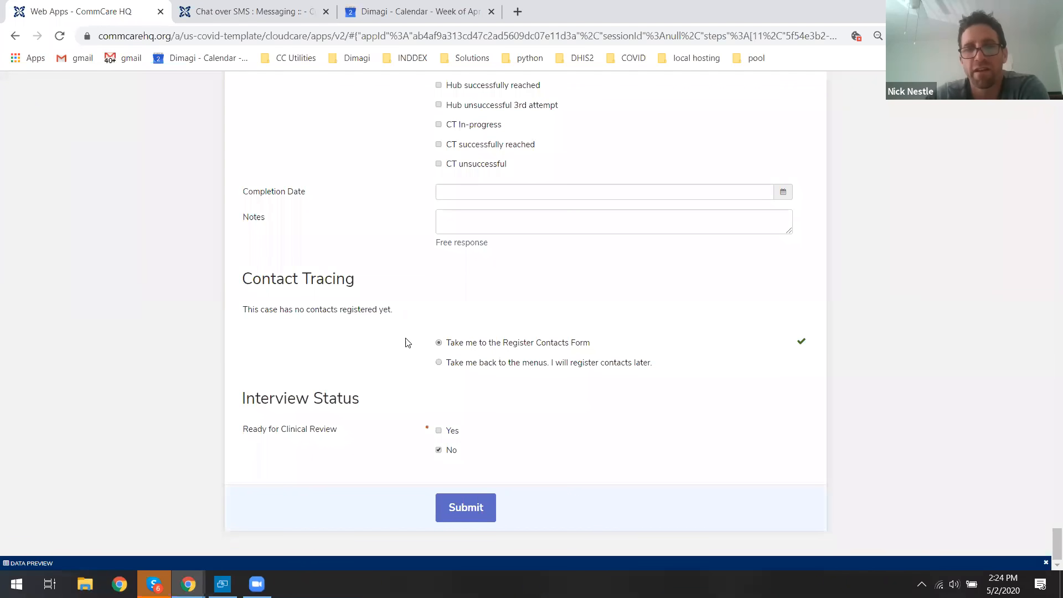
Mark the interview as Yes for Ready for Clinical Review, clearing the No option.
left_click_drag(245, 433, 313, 436)
left_click(388, 446)
left_click(439, 431)
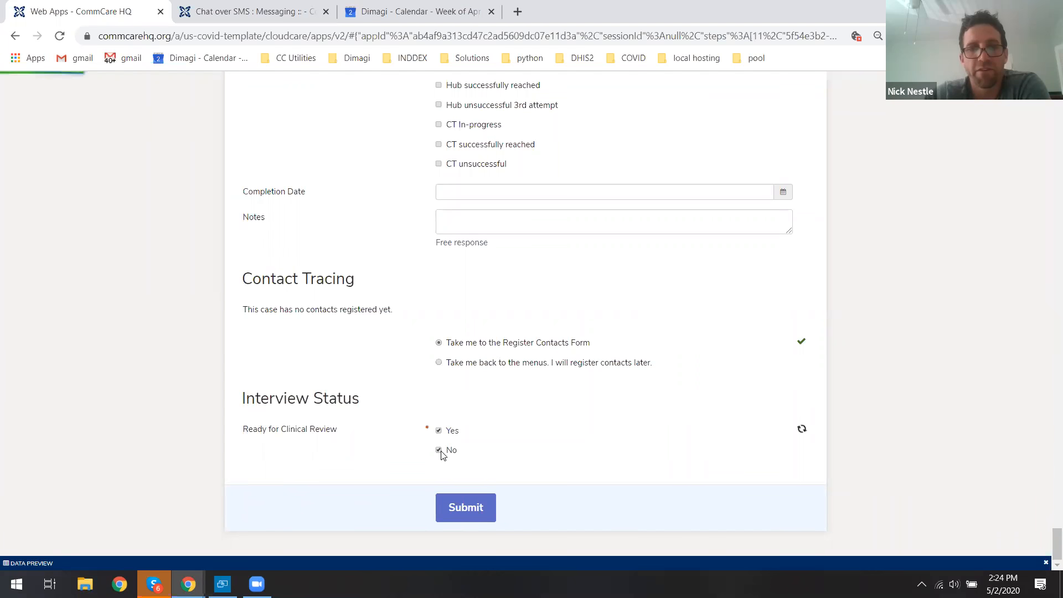
left_click(441, 450)
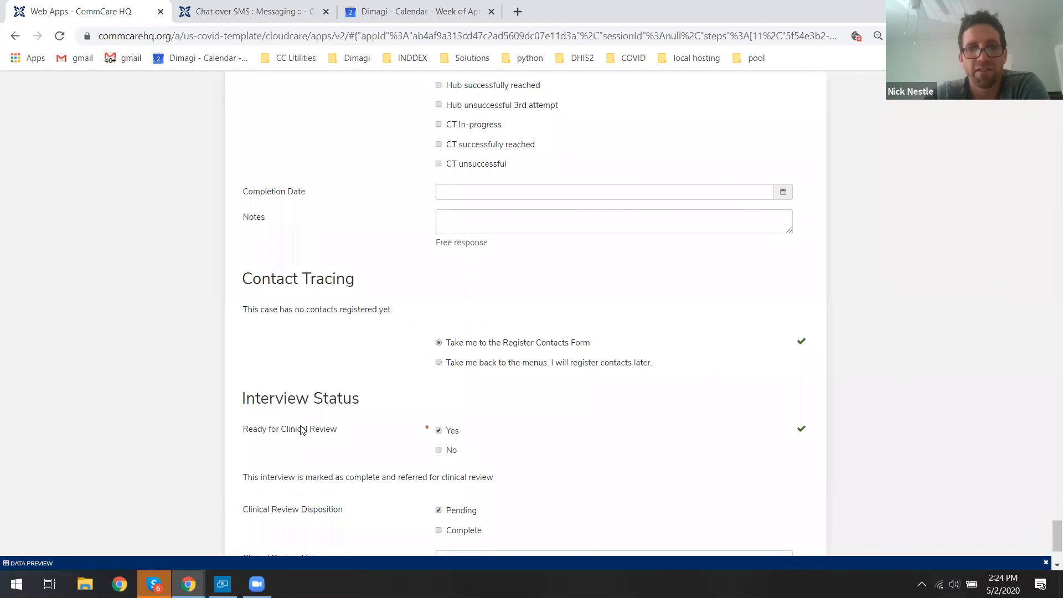
Review the clinical review referral fields and submit the Case Investigation Form.
scroll(190, 413, "down", 1)
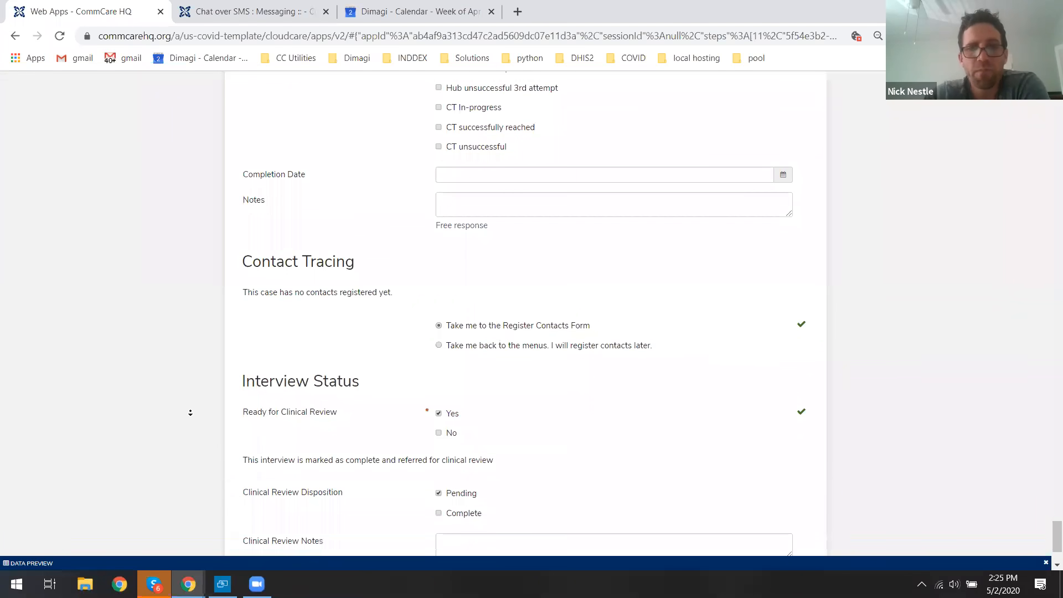
left_click_drag(243, 408, 481, 409)
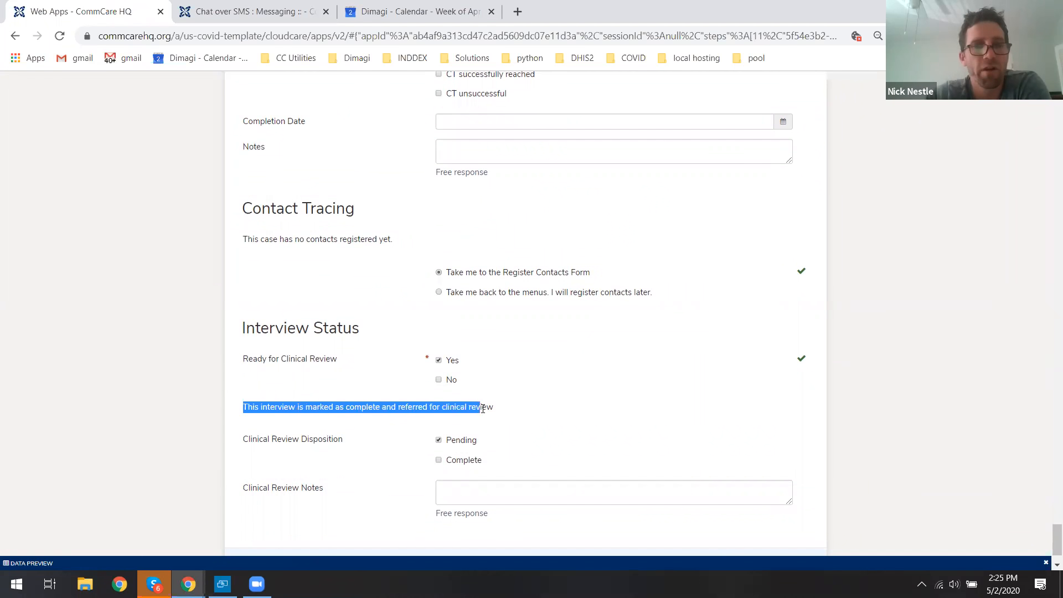
left_click(416, 408)
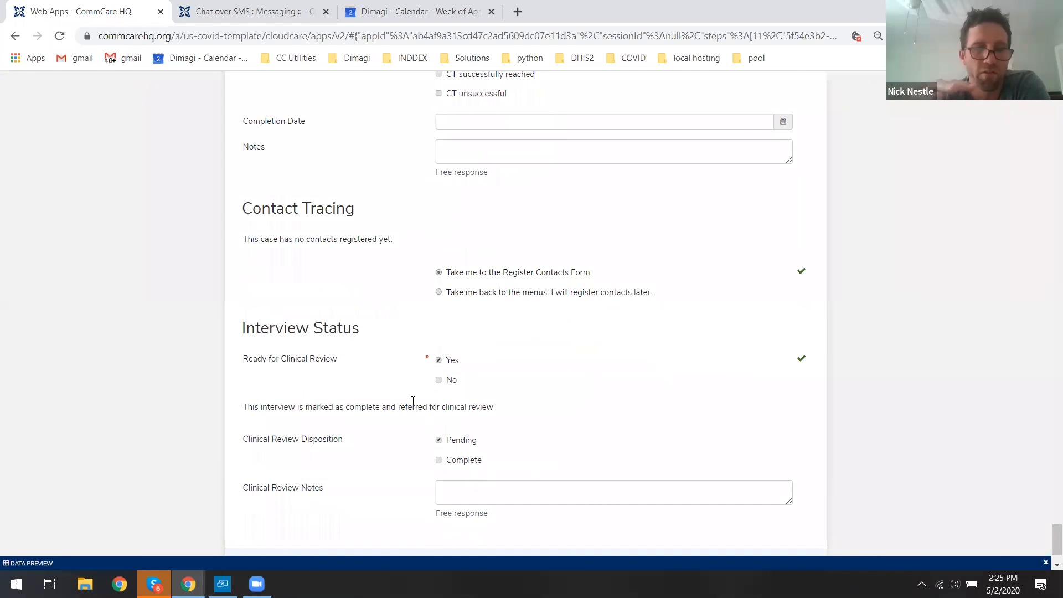
left_click_drag(249, 439, 293, 440)
left_click(322, 441)
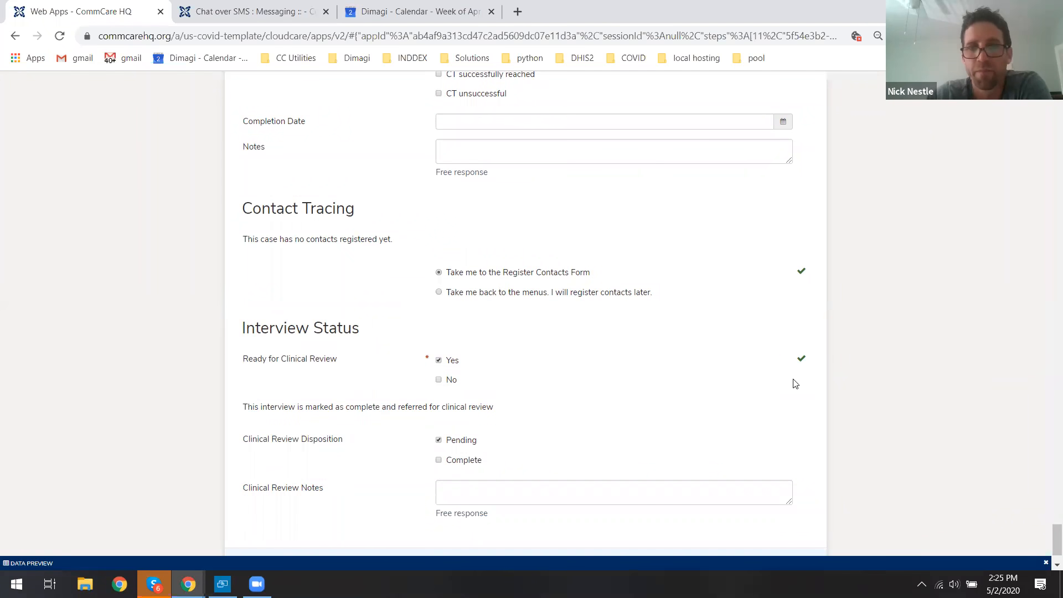
scroll(1019, 518, "down", 1)
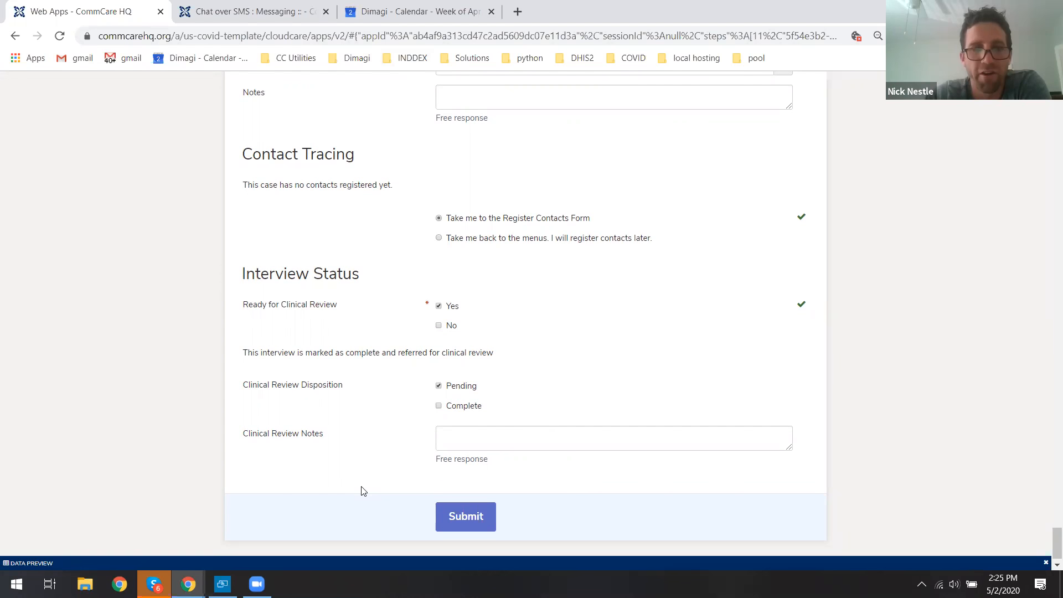
left_click(466, 517)
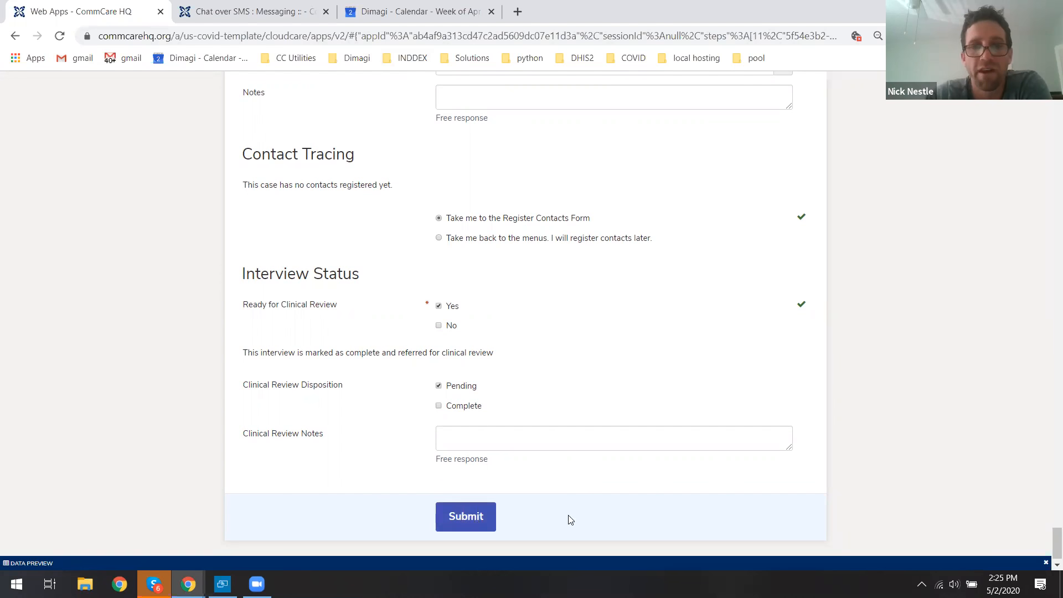
left_click(477, 517)
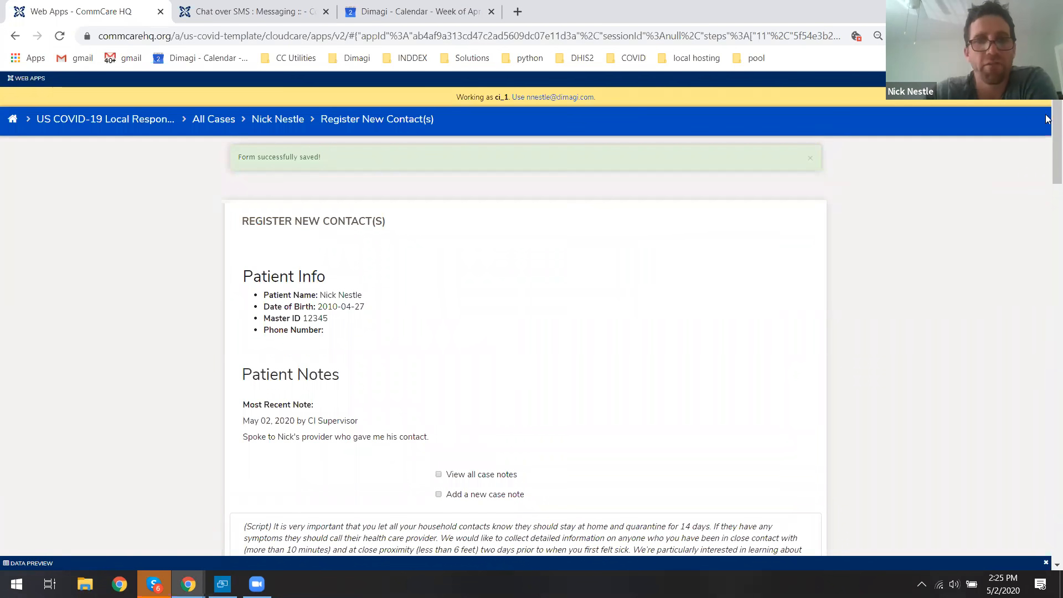
Check View all case notes on the Register New Contact(s) form.
scroll(1047, 119, "down", 2)
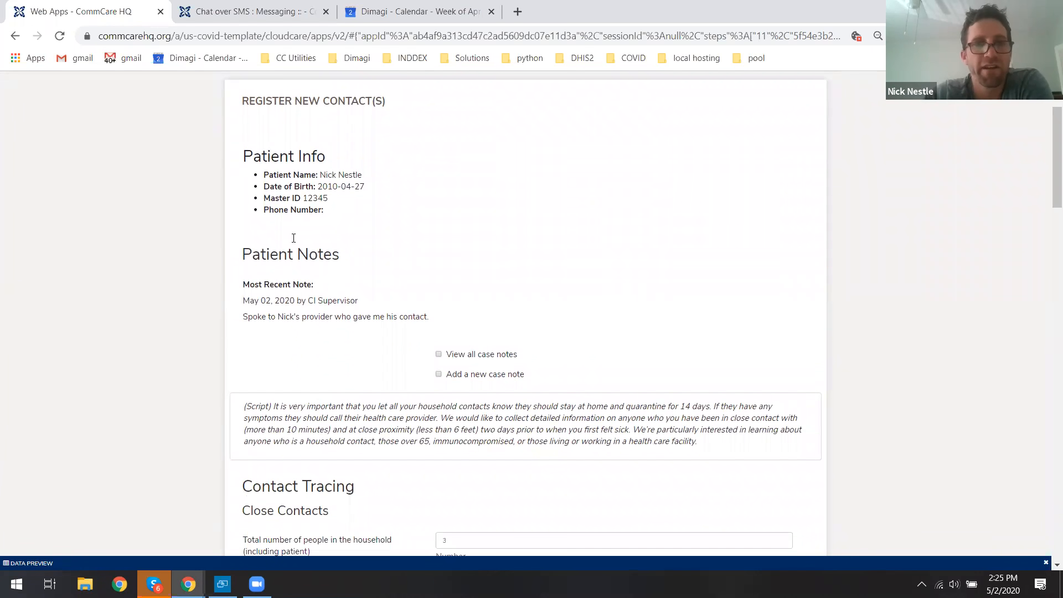
left_click_drag(249, 103, 360, 103)
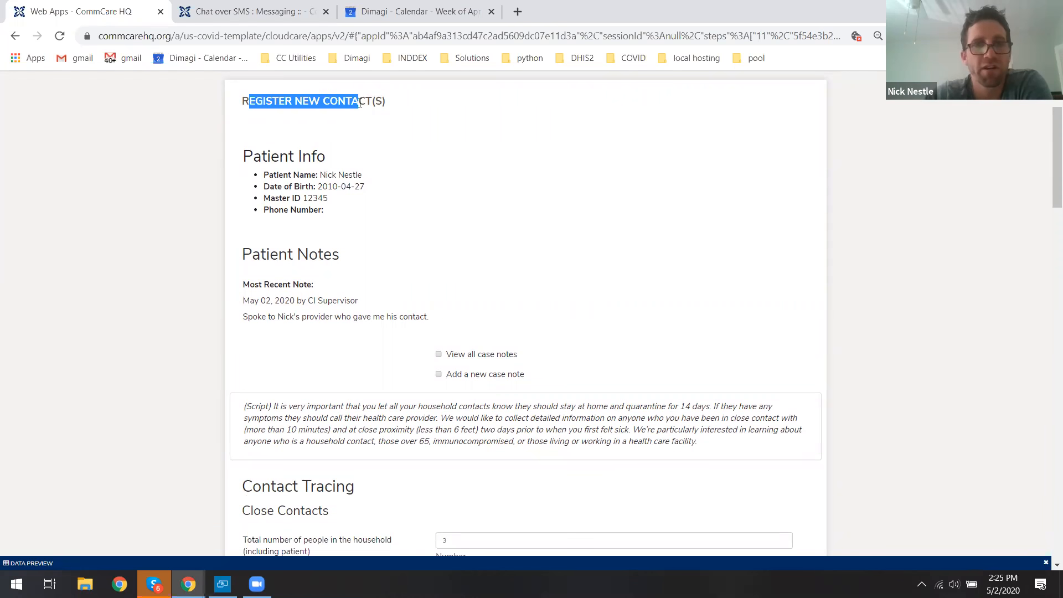
triple_click(360, 103)
left_click(360, 103)
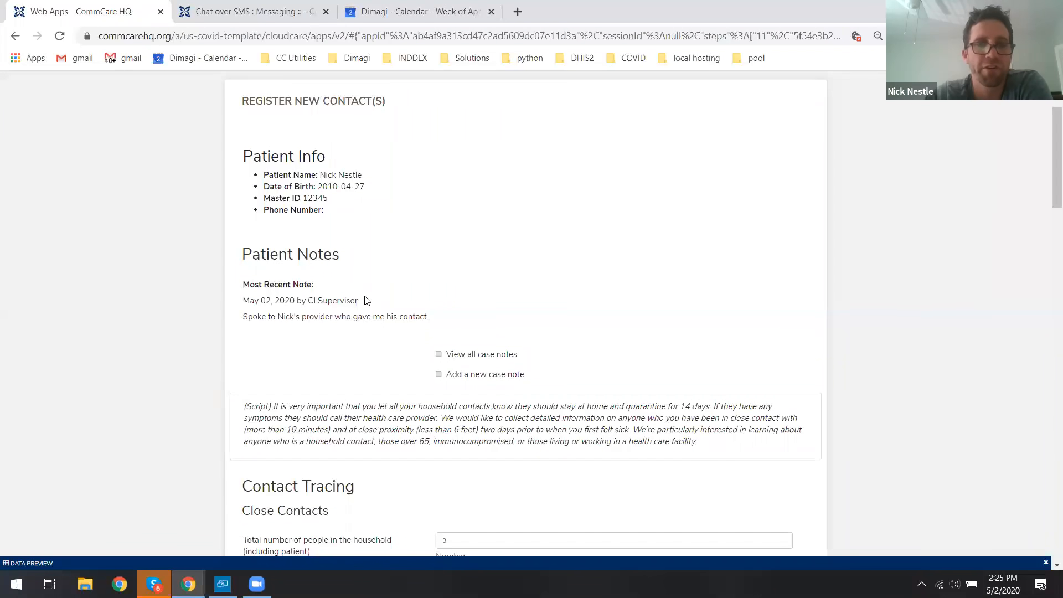
left_click(450, 357)
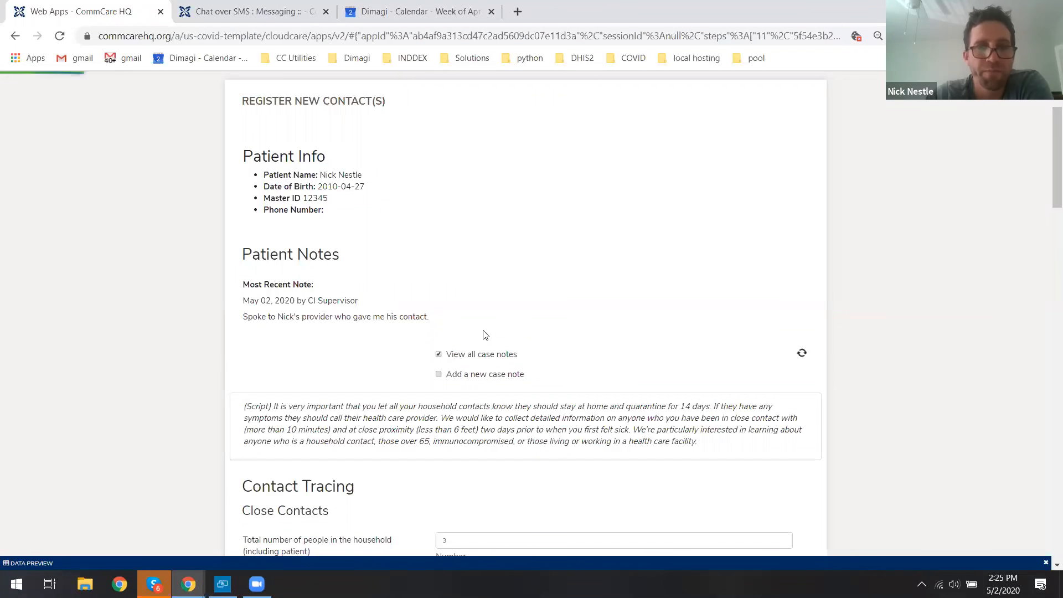
Set the number of new close contacts to record to 2.
scroll(512, 310, "down", 2)
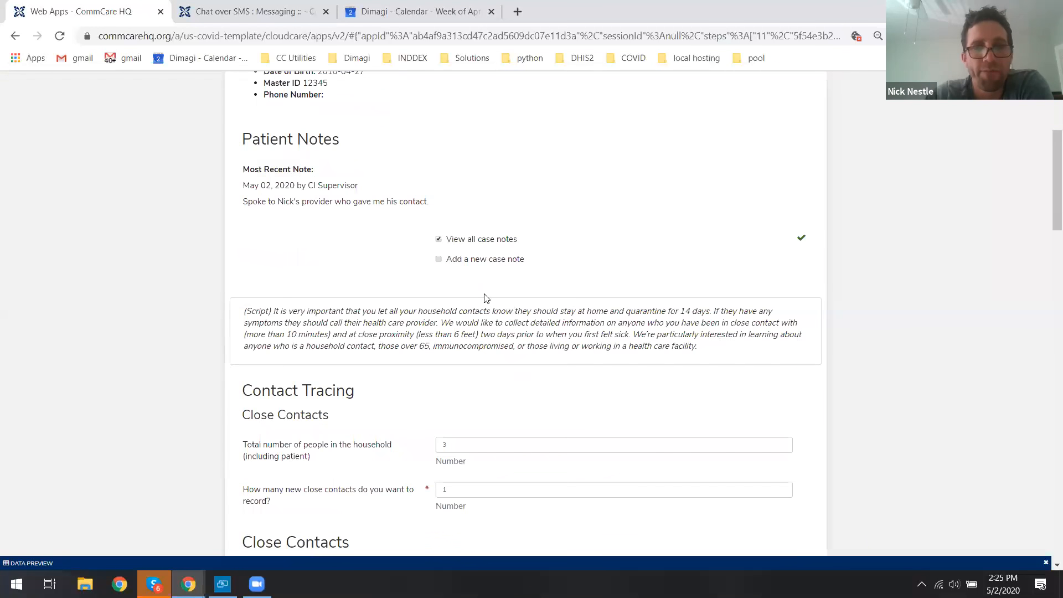
scroll(484, 293, "down", 4)
left_click(465, 257)
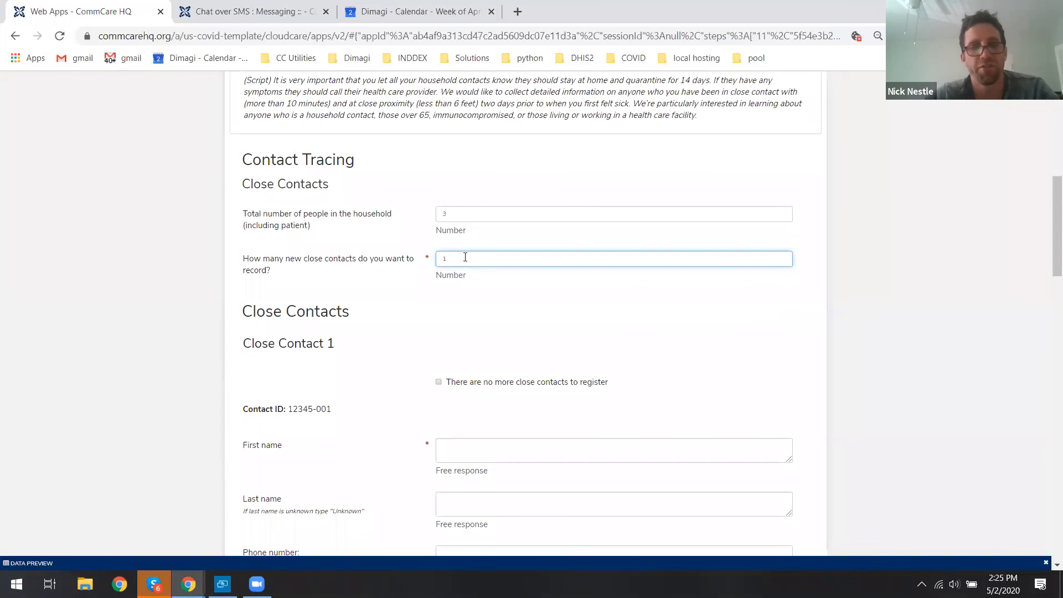
key("BackSpace")
type("2")
left_click(907, 299)
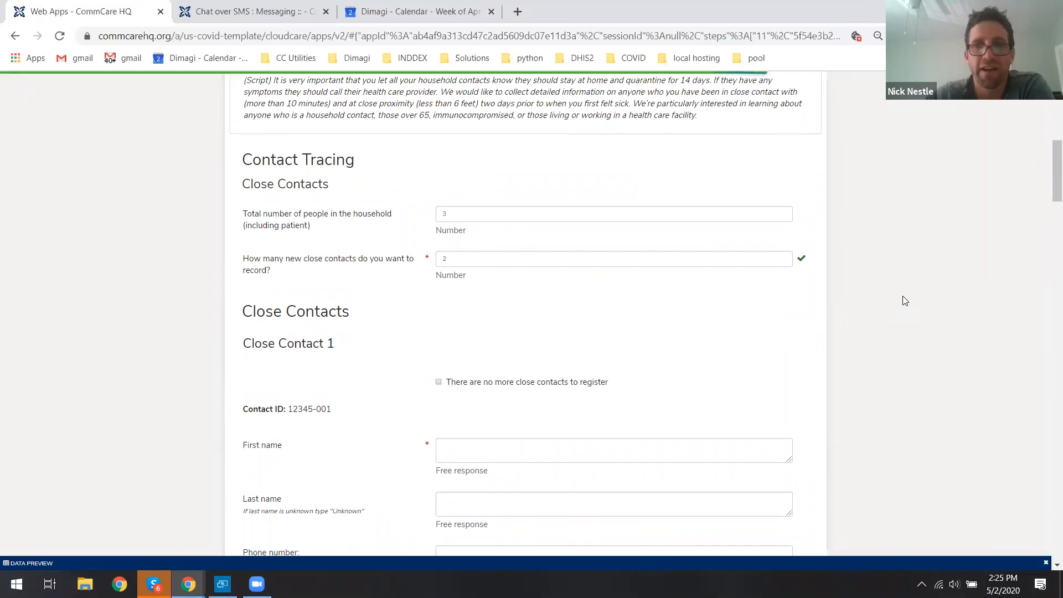
Enter Close Contact 1's first name and last name.
scroll(896, 303, "down", 2)
scroll(557, 297, "down", 2)
left_click(519, 224)
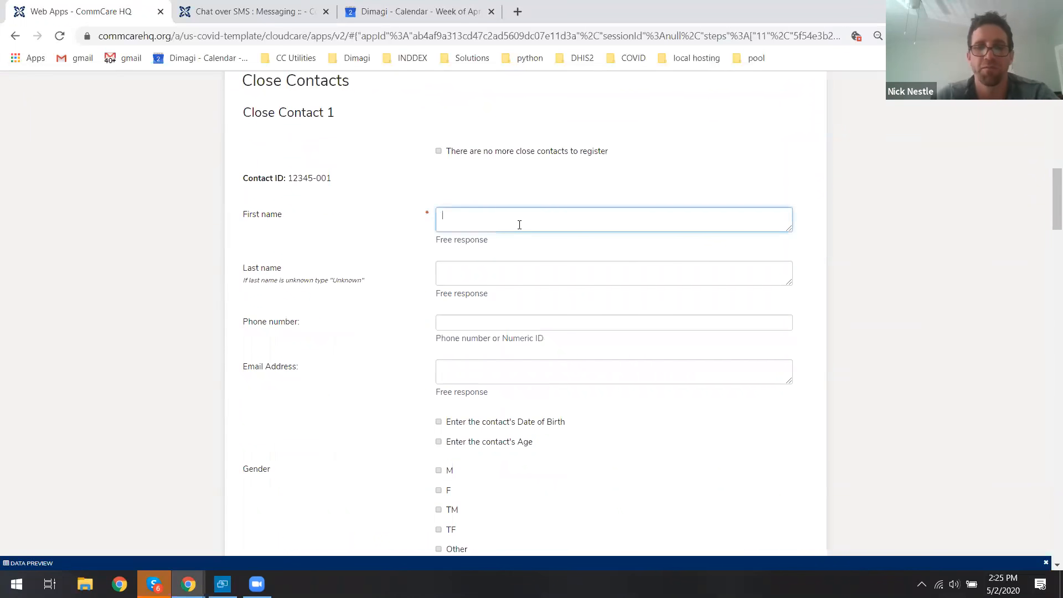
type("Chris")
key("Tab")
type("E")
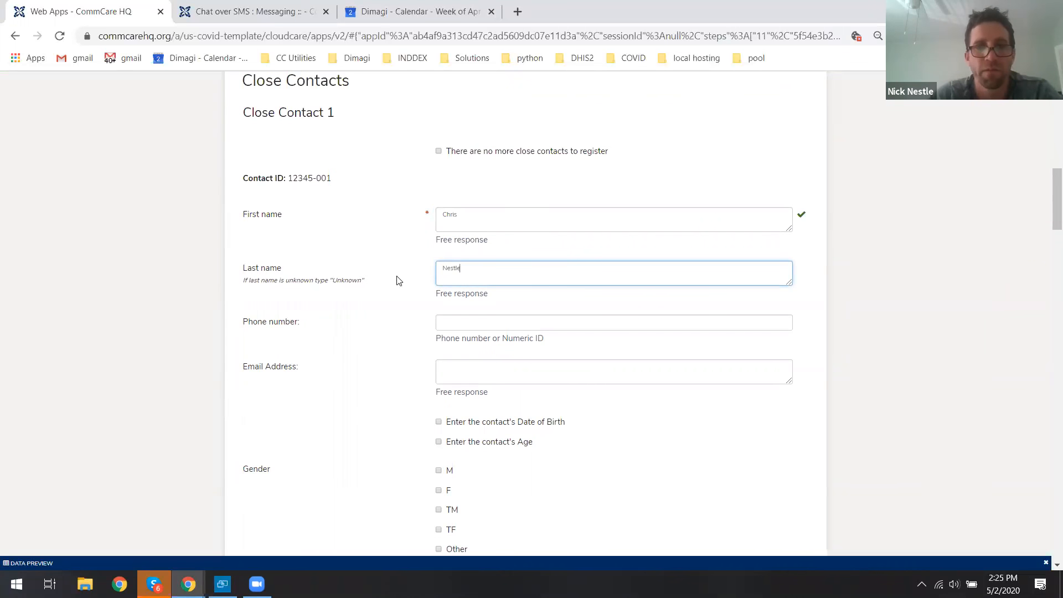
Enter Close Contact 1's phone number and mark the contact's gender as M.
left_click(511, 315)
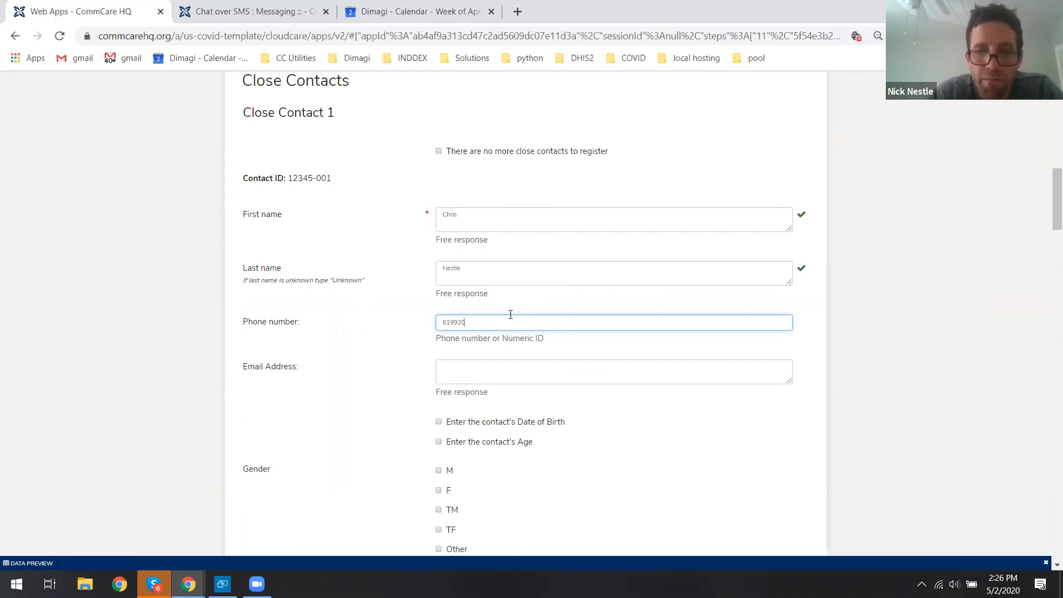
left_click(949, 380)
scroll(866, 365, "down", 2)
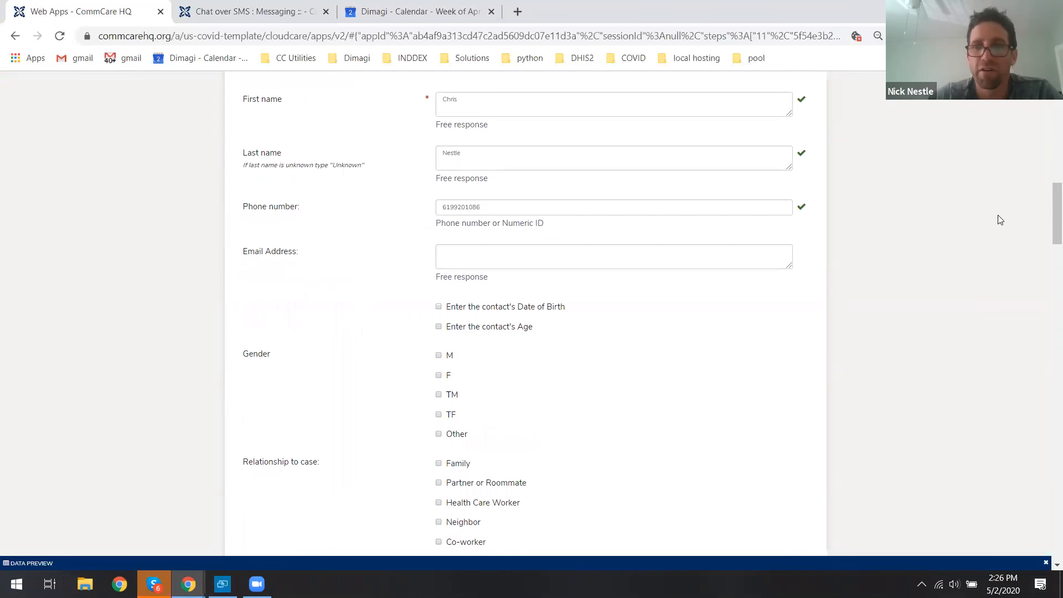
left_click_drag(1048, 203, 1048, 224)
left_click(442, 211)
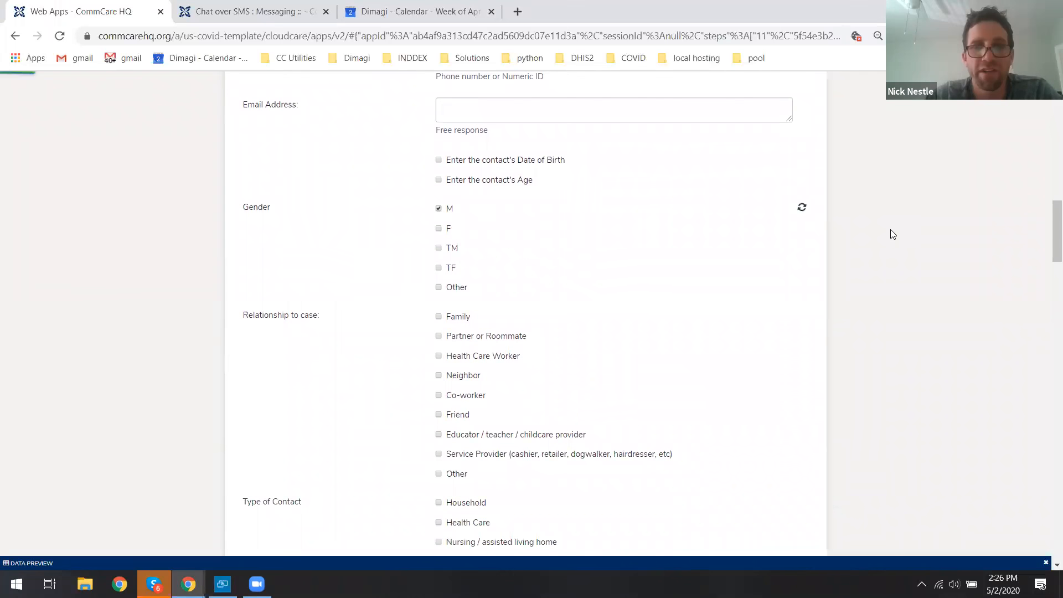
Enter Close Contact 2's first name and last name as Coworker.
left_click_drag(1049, 234, 1051, 285)
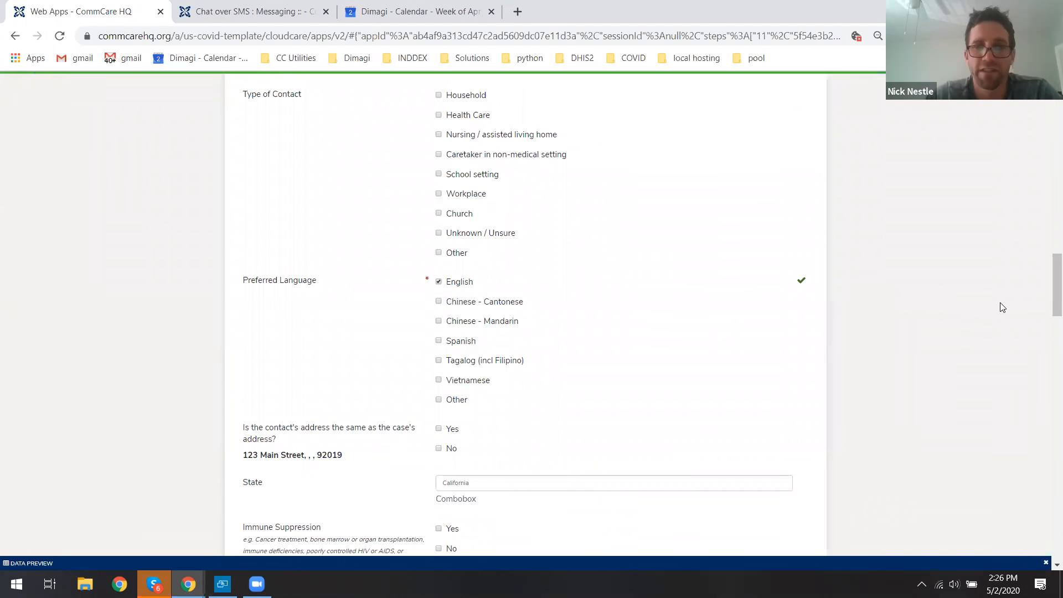
left_click_drag(1048, 284, 1048, 372)
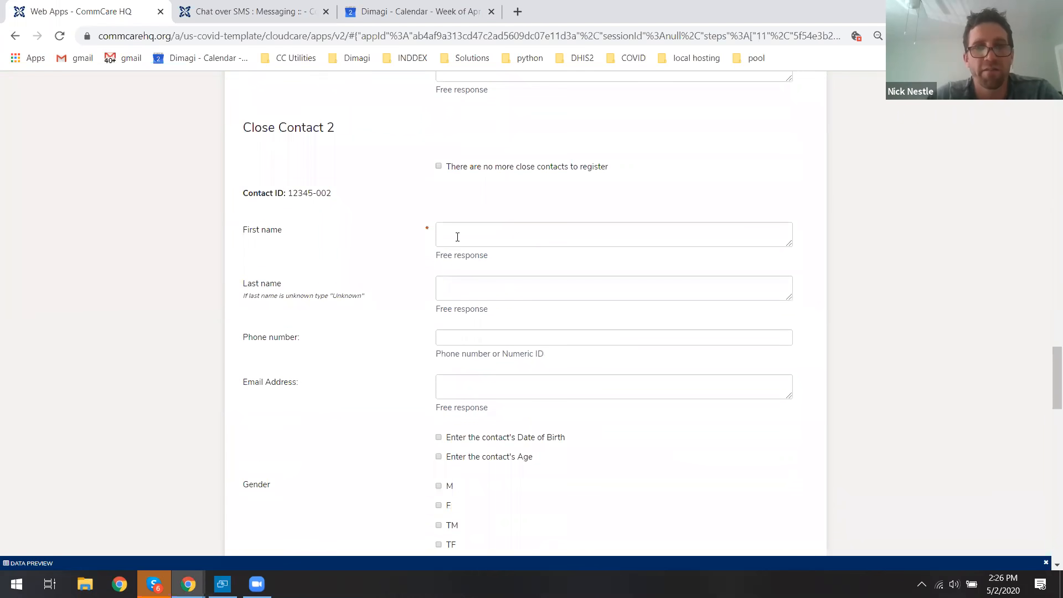
left_click(477, 227)
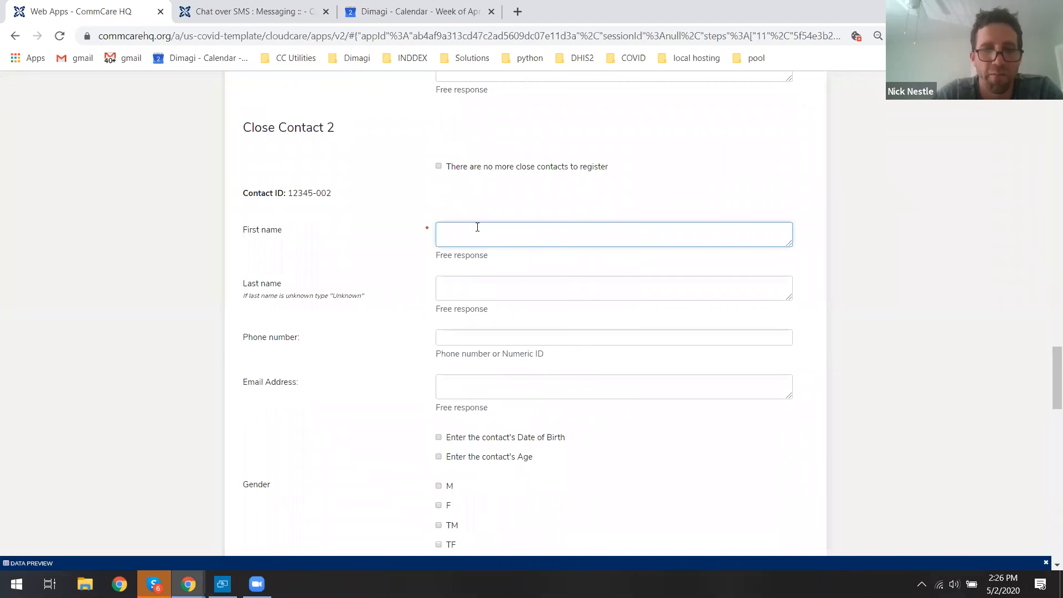
key("Tab")
type("Co")
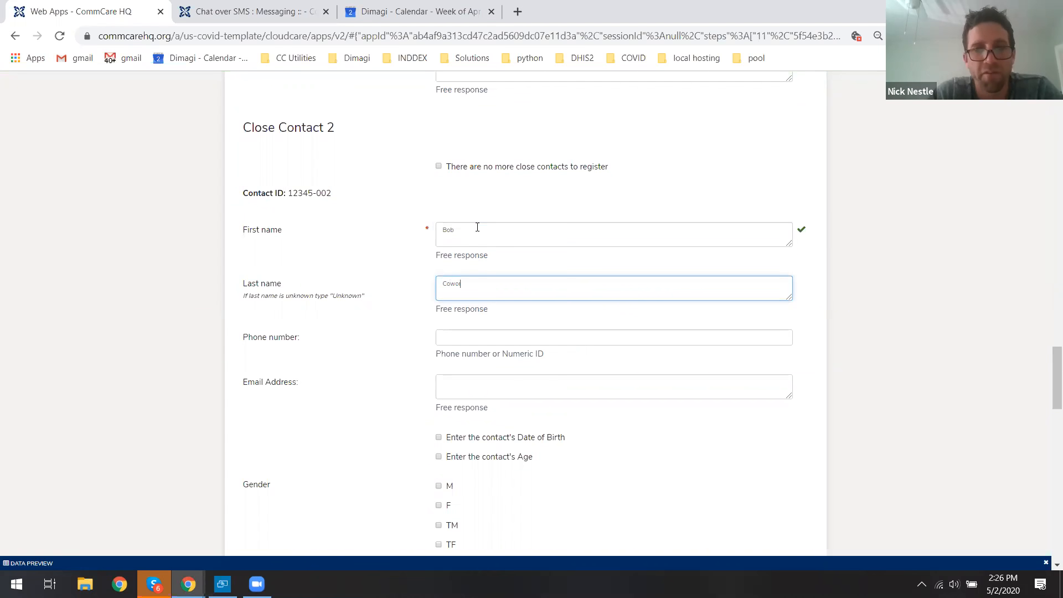
Set Close Contact 2's preferred language to Spanish.
left_click(880, 300)
left_click_drag(1049, 360, 1048, 388)
scroll(1048, 378, "up", 1)
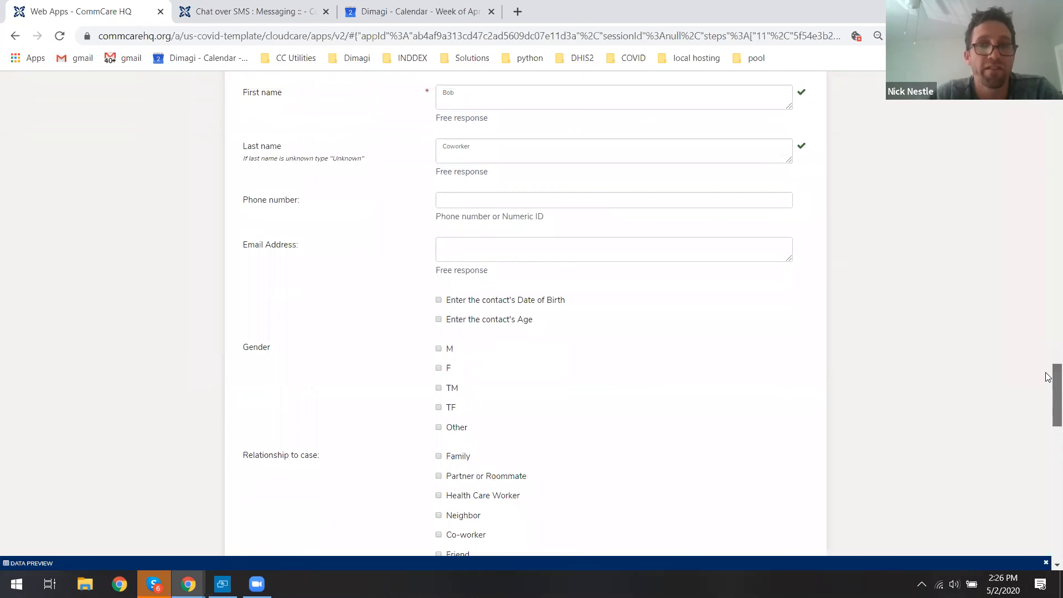
scroll(1049, 378, "down", 1)
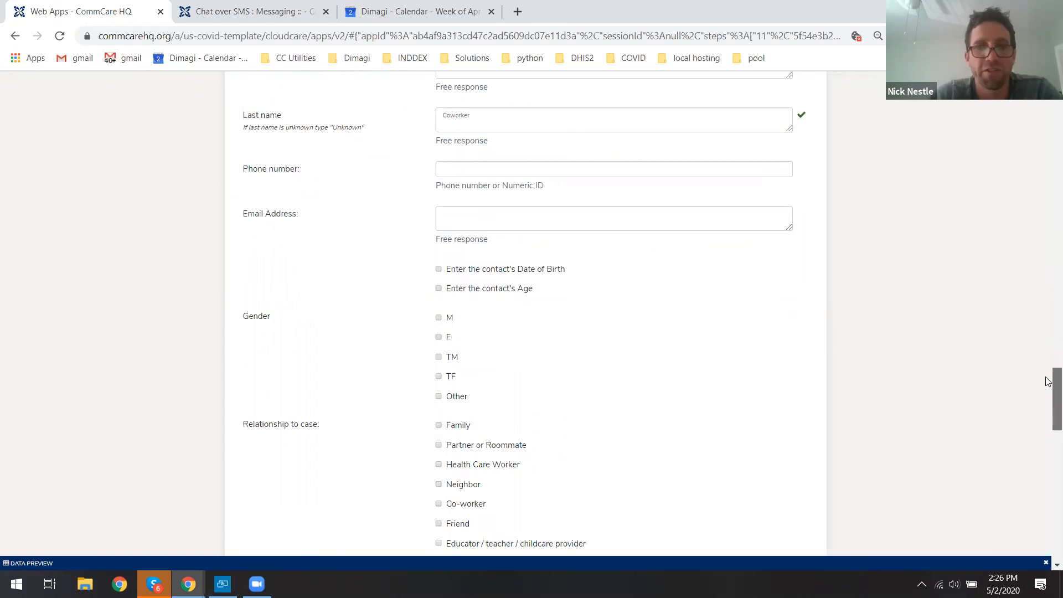
left_click_drag(1048, 381, 1048, 440)
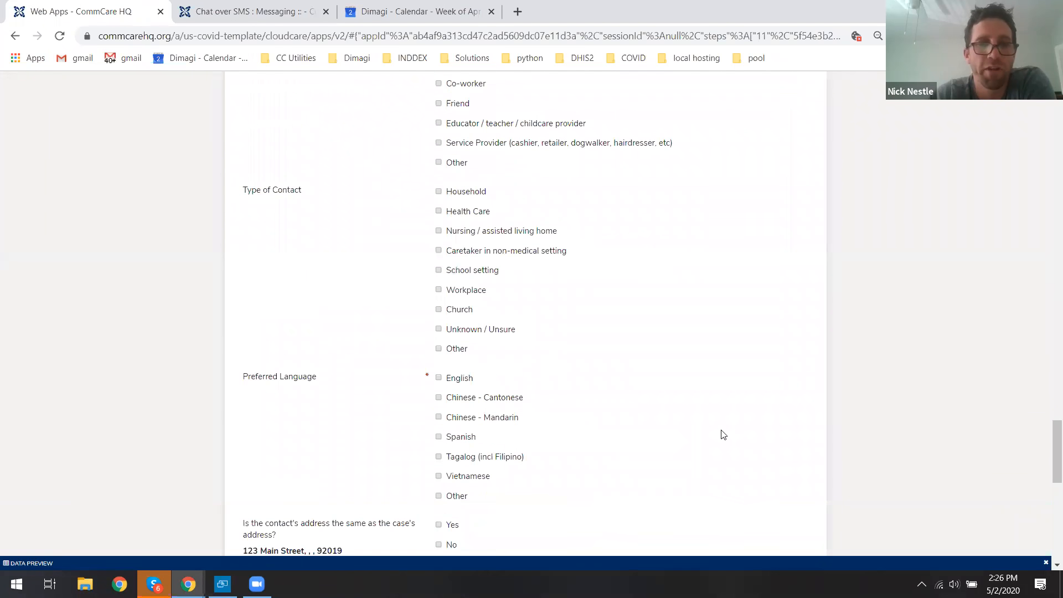
left_click(450, 439)
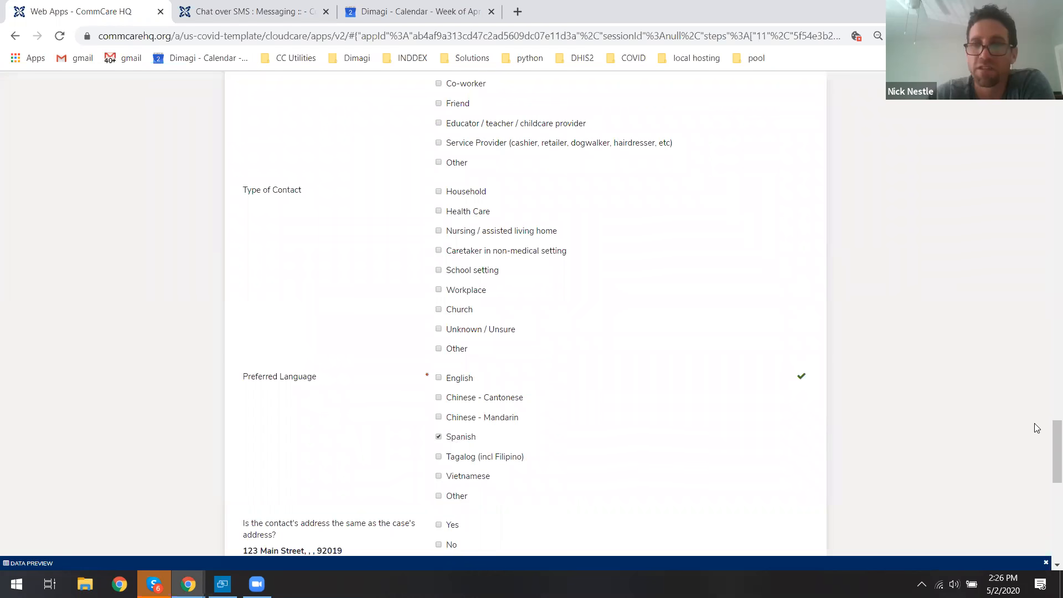
Submit the Register New Contact(s) form.
left_click_drag(1049, 435, 1041, 521)
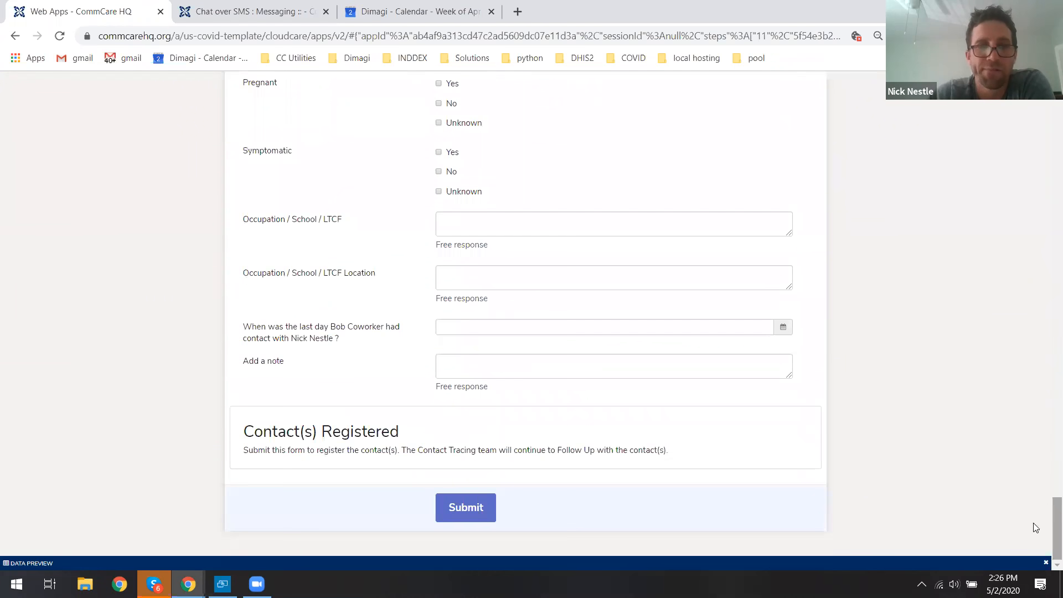
left_click(447, 510)
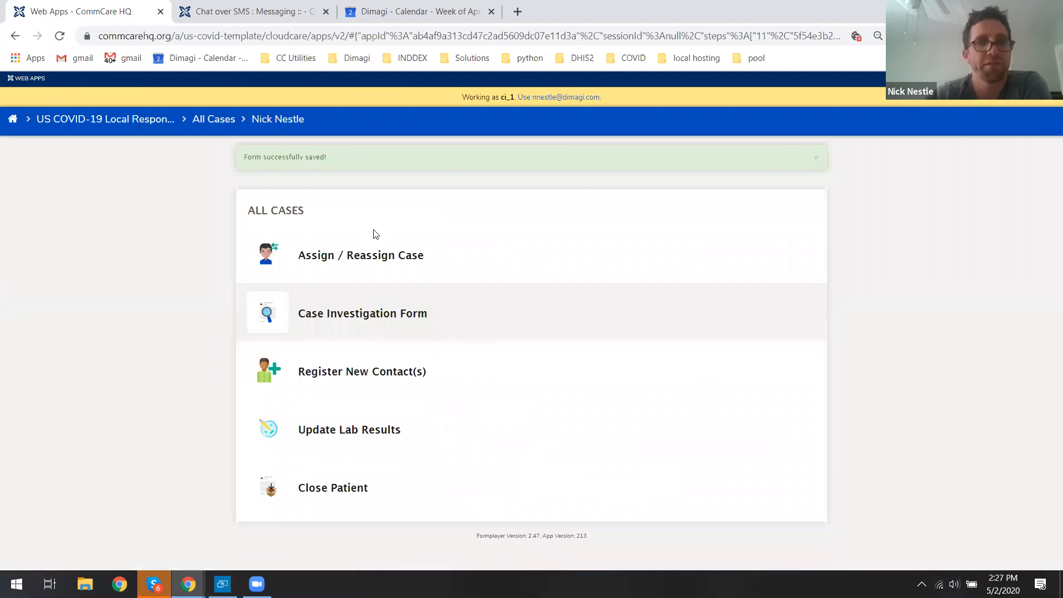
Return to the applications home and search the Login as user list for hub.
left_click(159, 125)
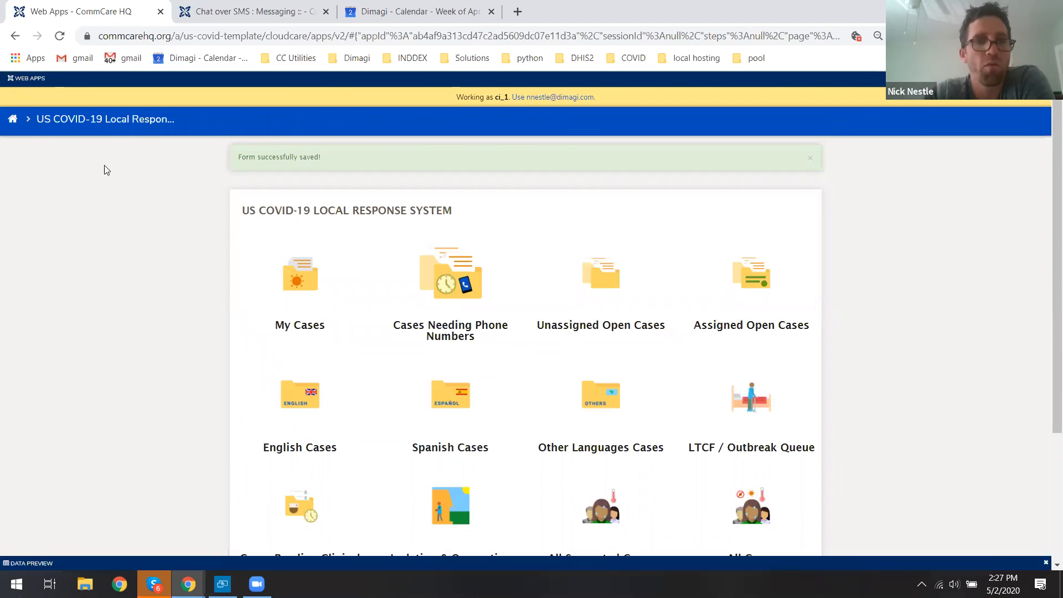
left_click(14, 122)
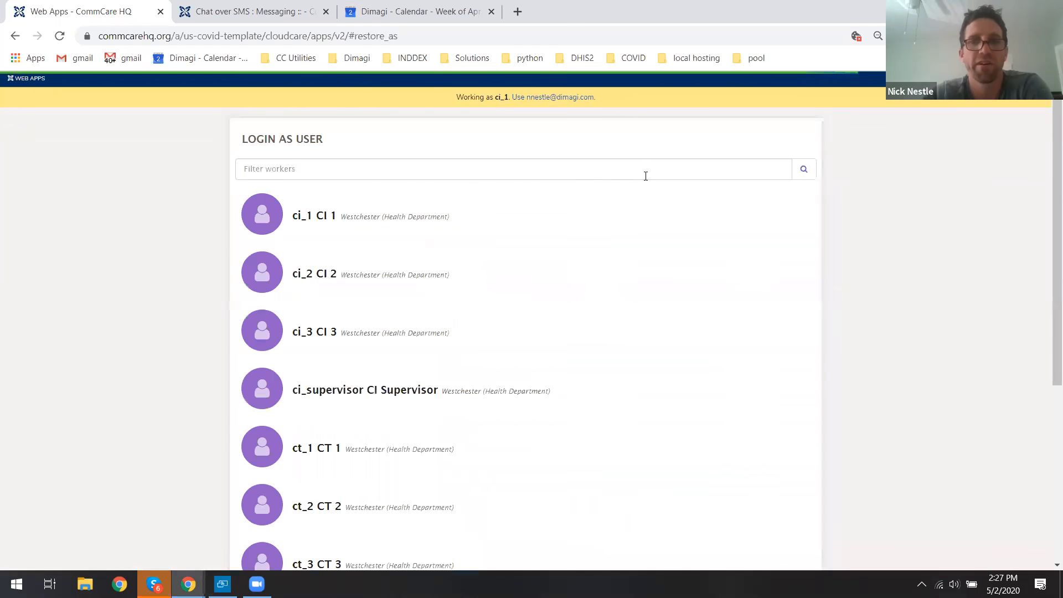
left_click(639, 164)
type("hub")
key("Return")
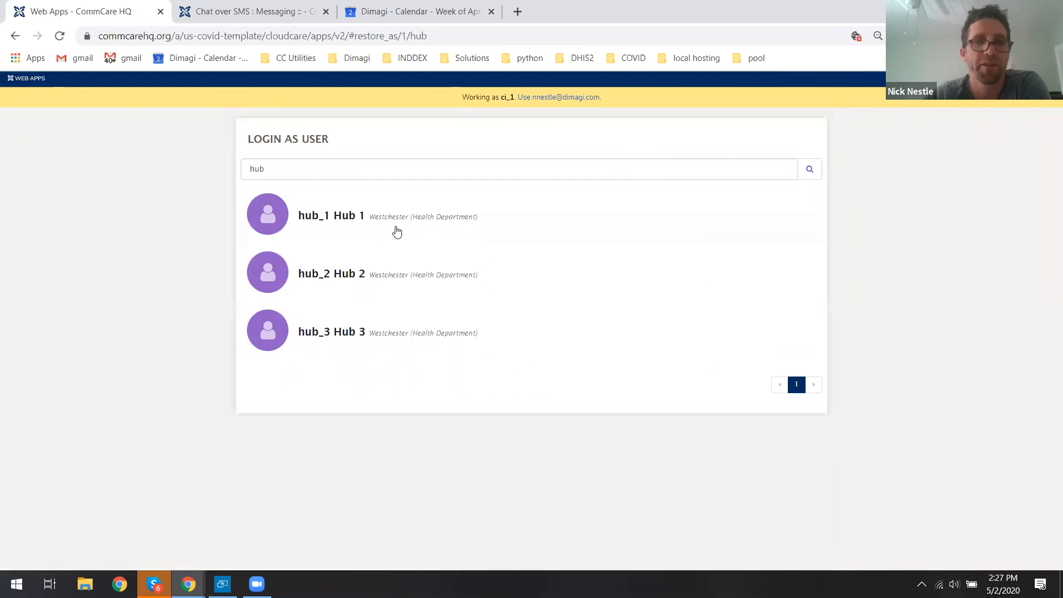
Log in as the hub_1 user and open the US COVID-19 Local Response System app.
left_click(372, 221)
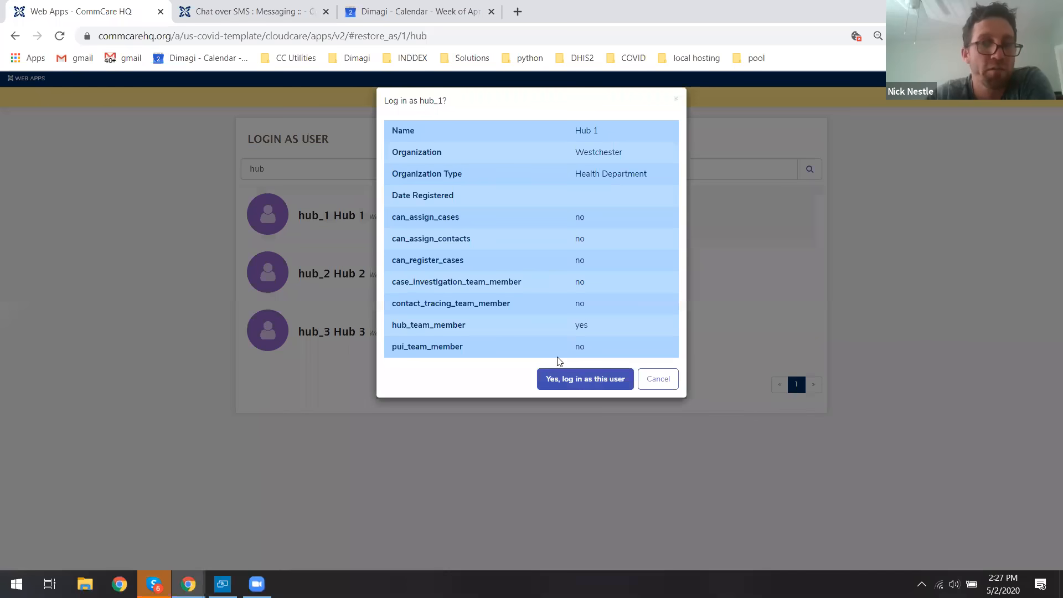
left_click(560, 371)
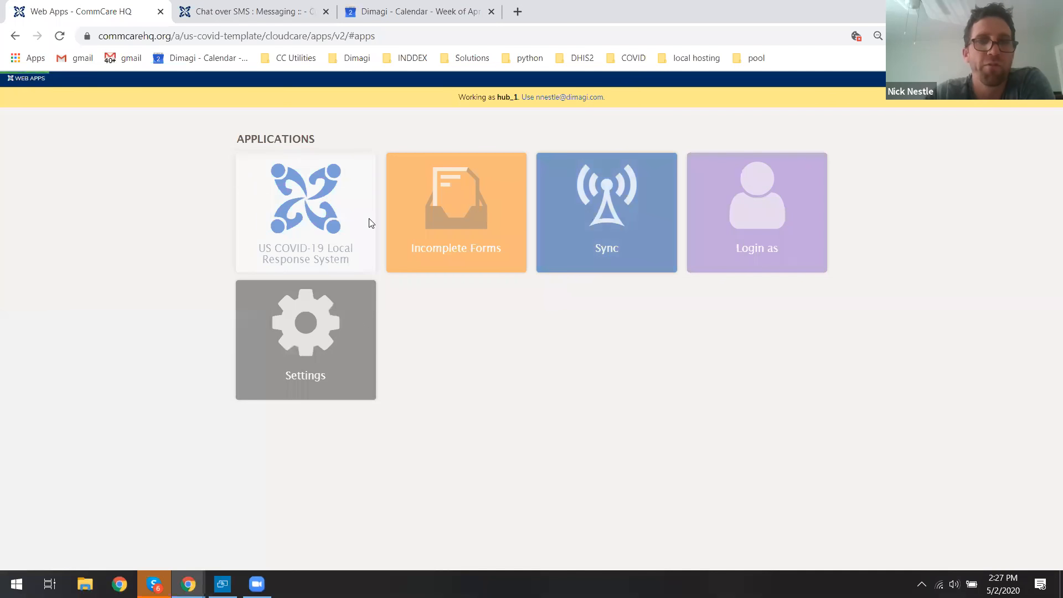
left_click(298, 219)
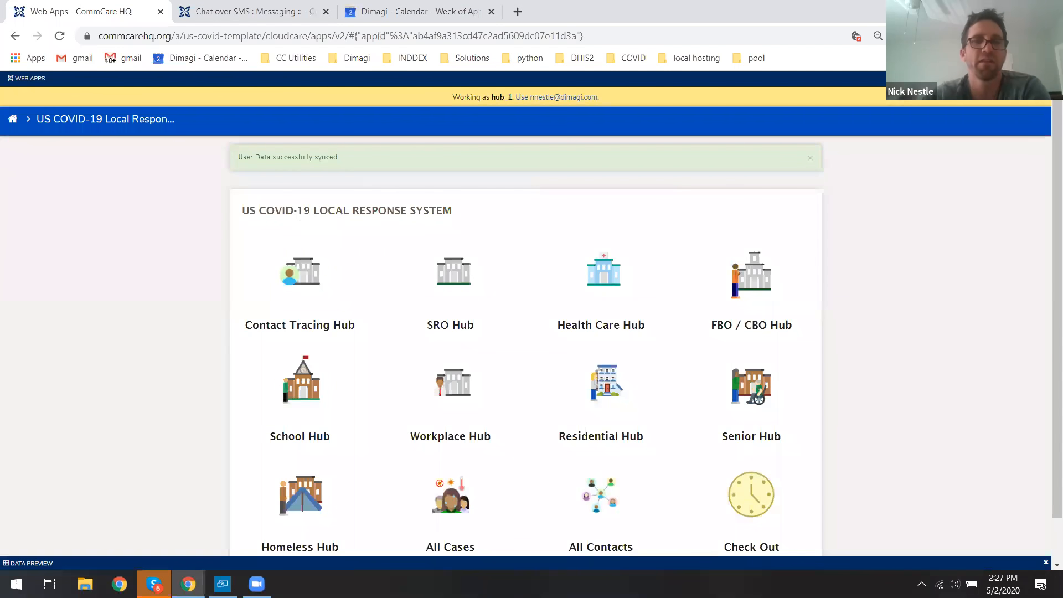
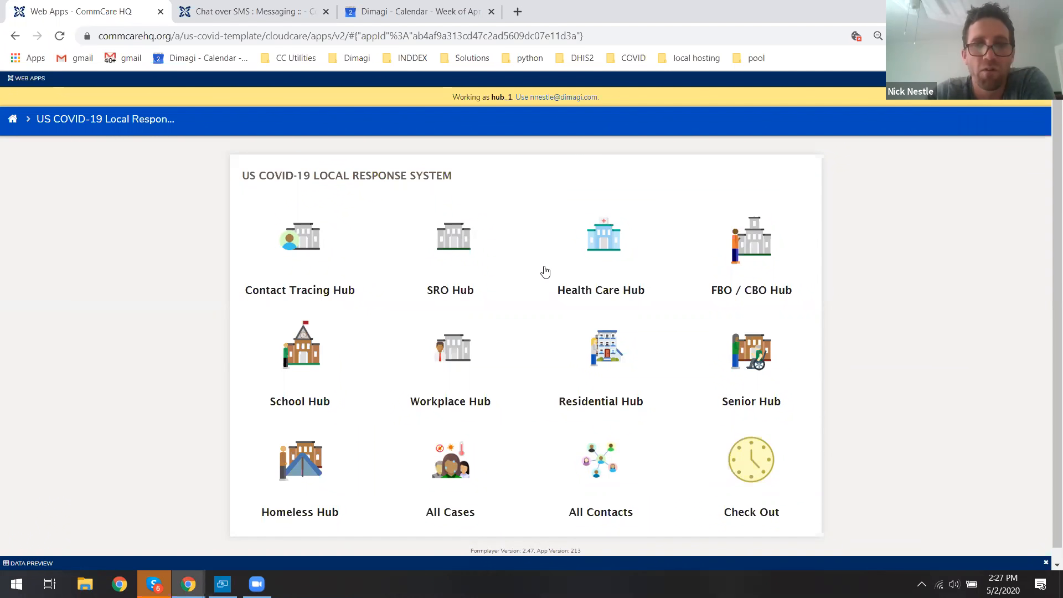
left_click(601, 243)
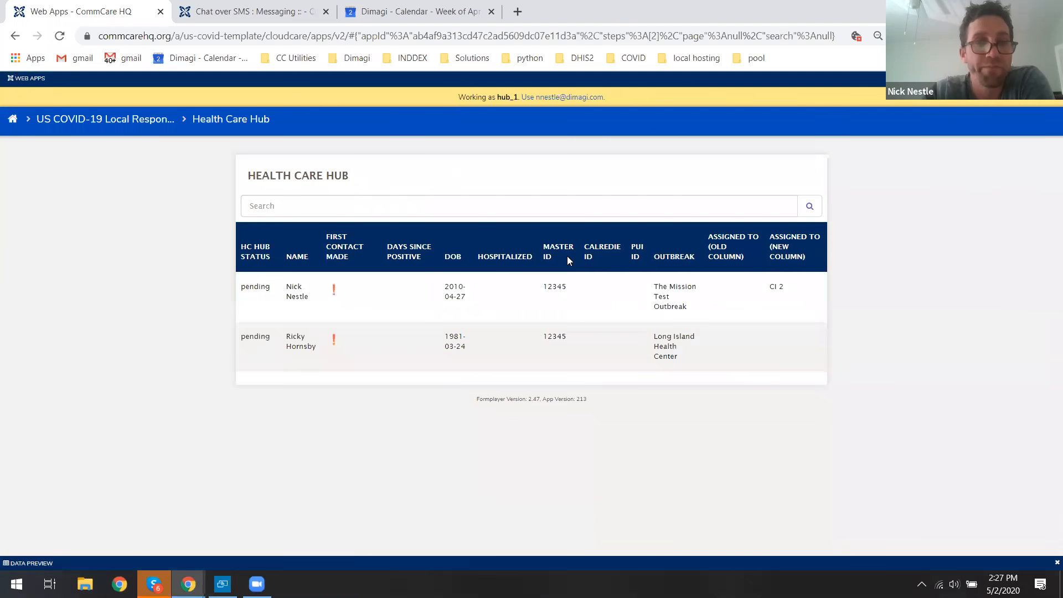
left_click_drag(250, 176, 347, 176)
left_click(347, 176)
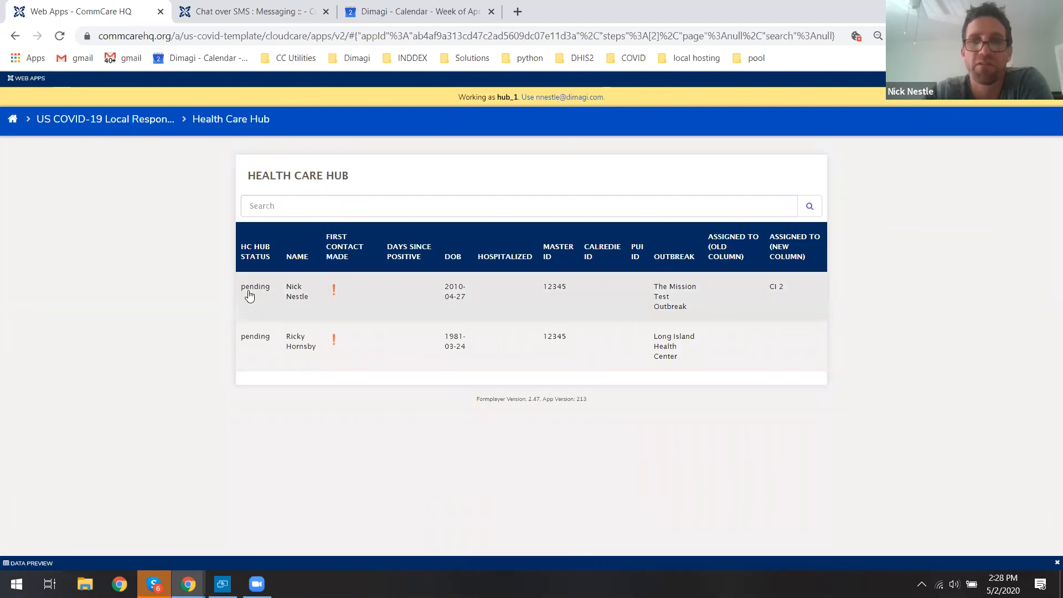
left_click(268, 286)
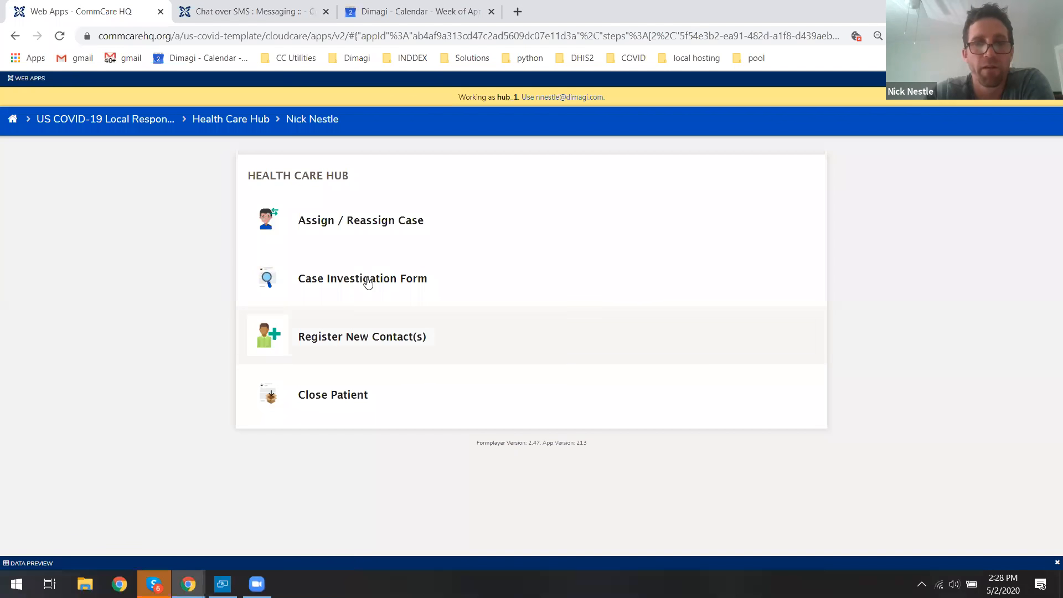
left_click(366, 281)
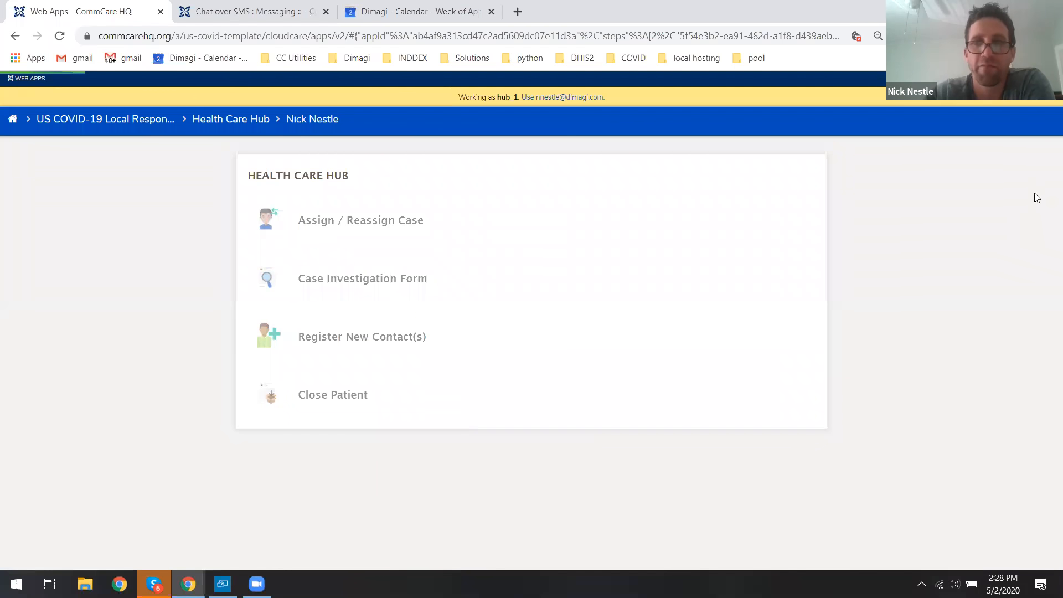
In the case form's Health Care Hub section, set the status to Hub successfully reached, clearing Pending.
scroll(1049, 108, "down", 9)
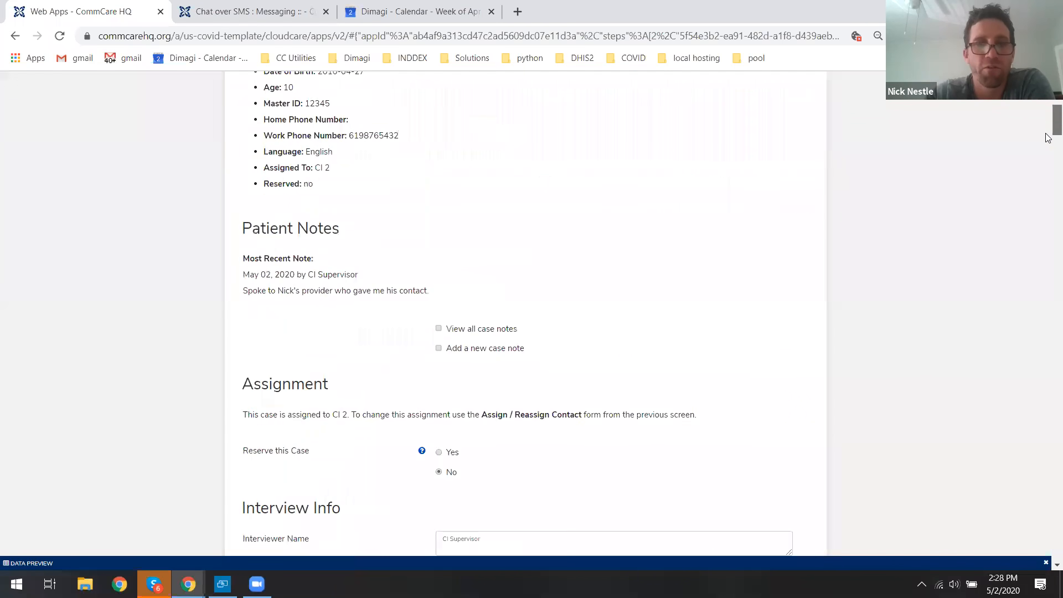
scroll(1048, 138, "down", 20)
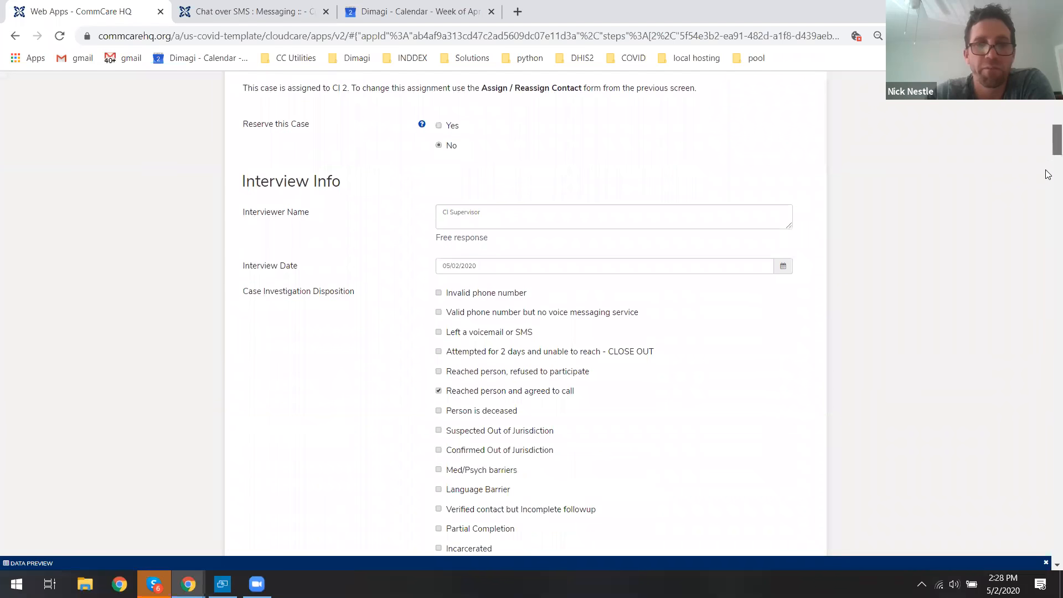
scroll(1041, 352, "down", 20)
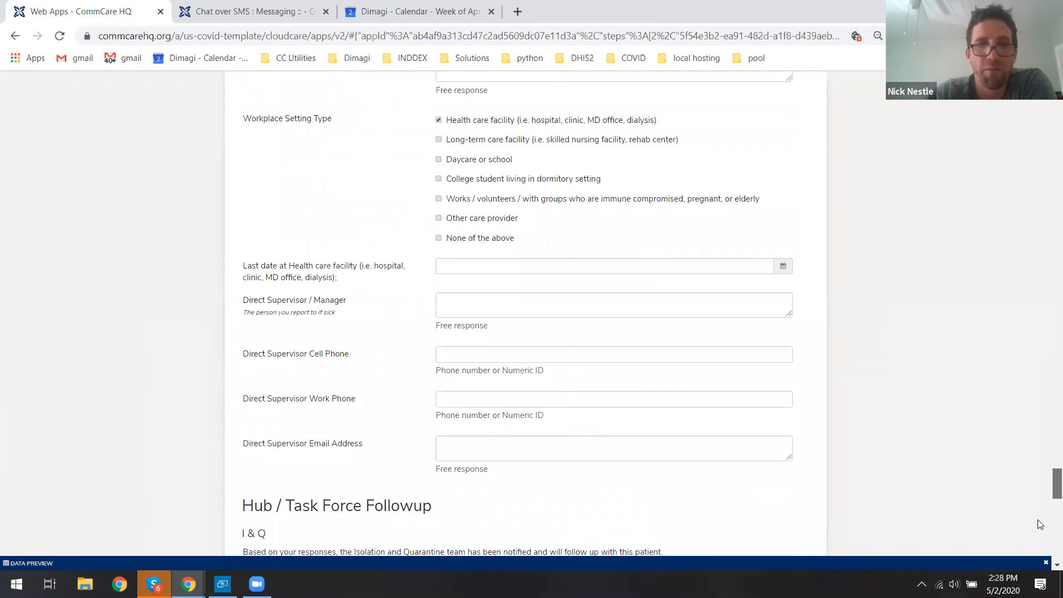
scroll(353, 285, "up", 6)
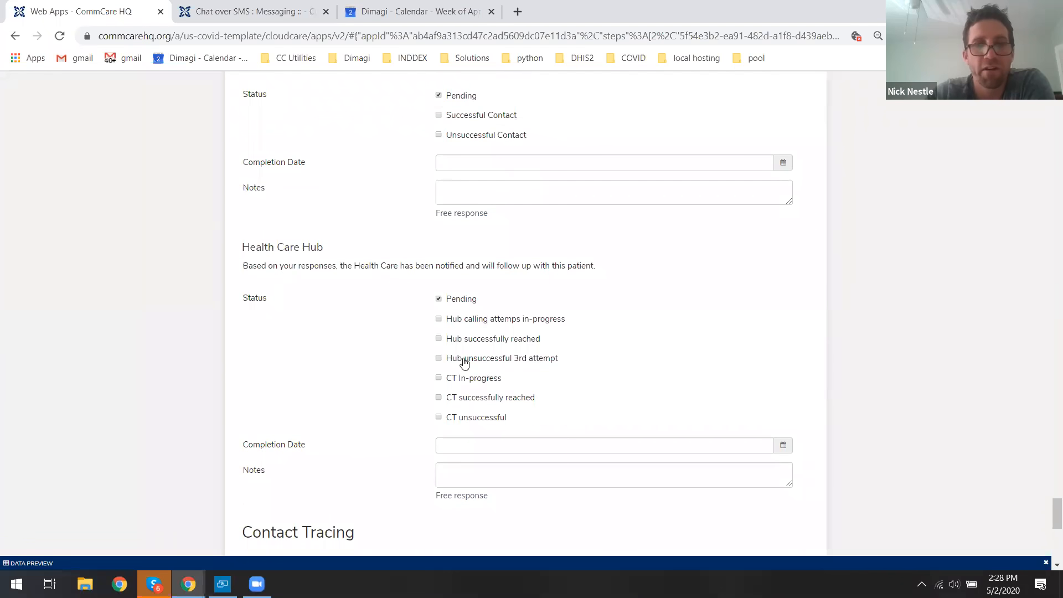
left_click(490, 339)
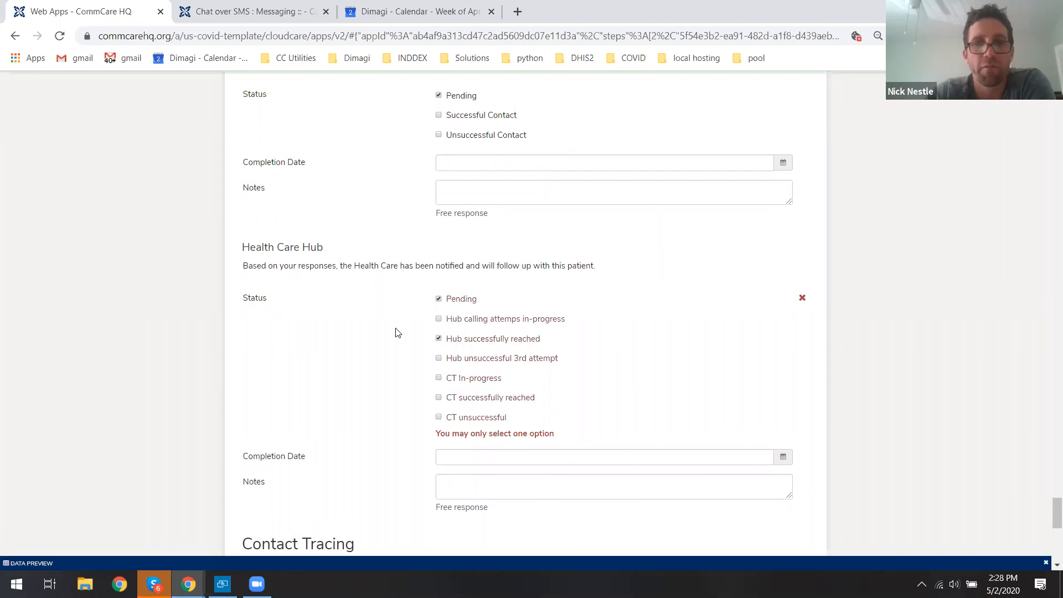
left_click(441, 299)
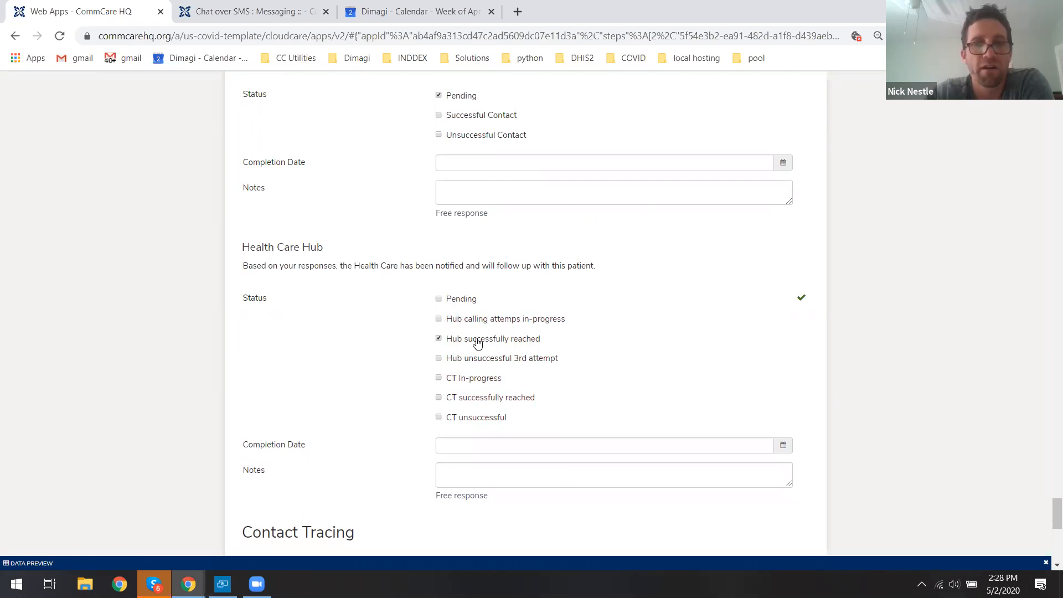
Set the completion date to 05/02/2020 and add the note "Informed the workplace. We may followup with proactive testing here.".
left_click(482, 447)
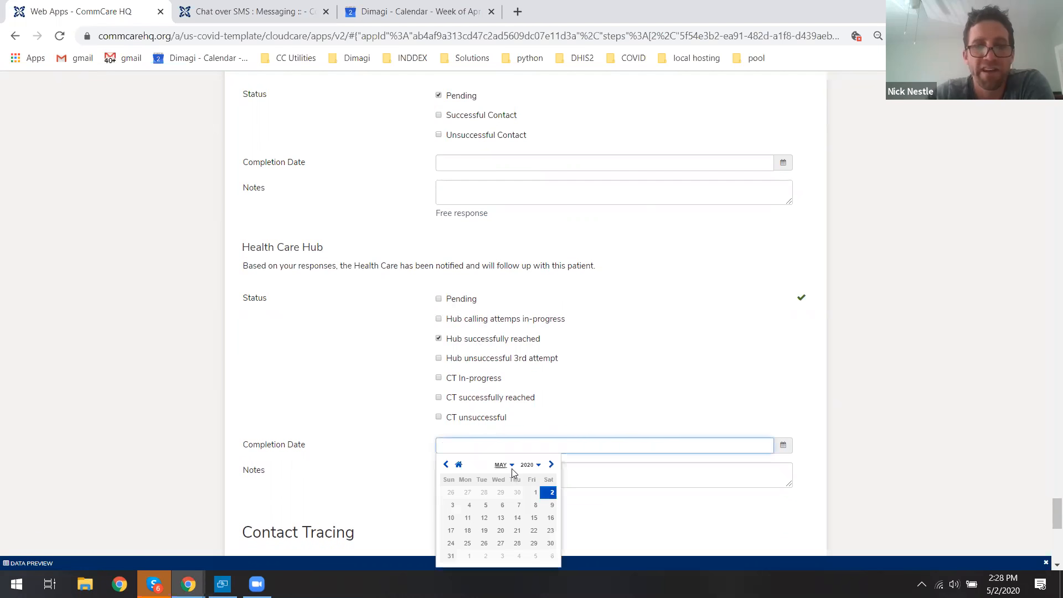
left_click(550, 490)
left_click(517, 466)
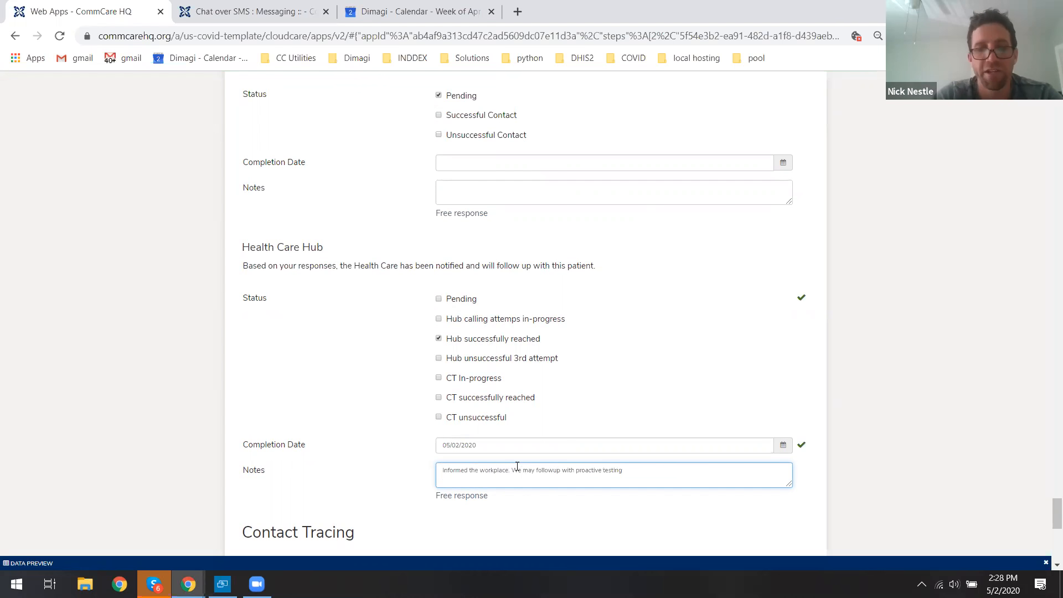
left_click(882, 343)
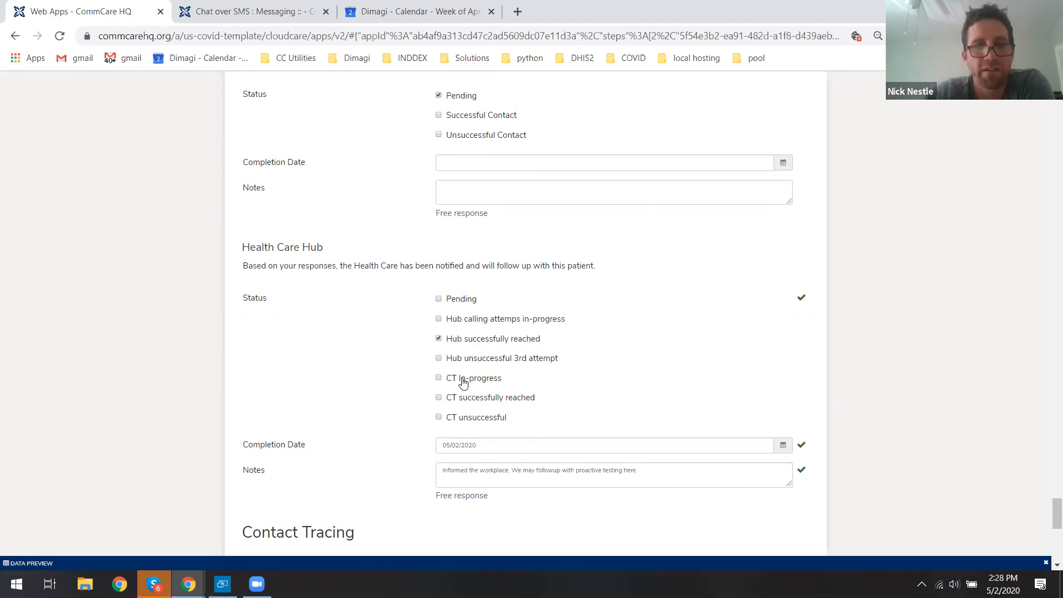
Change the Health Care Hub status to CT In-progress and submit the form.
left_click(438, 378)
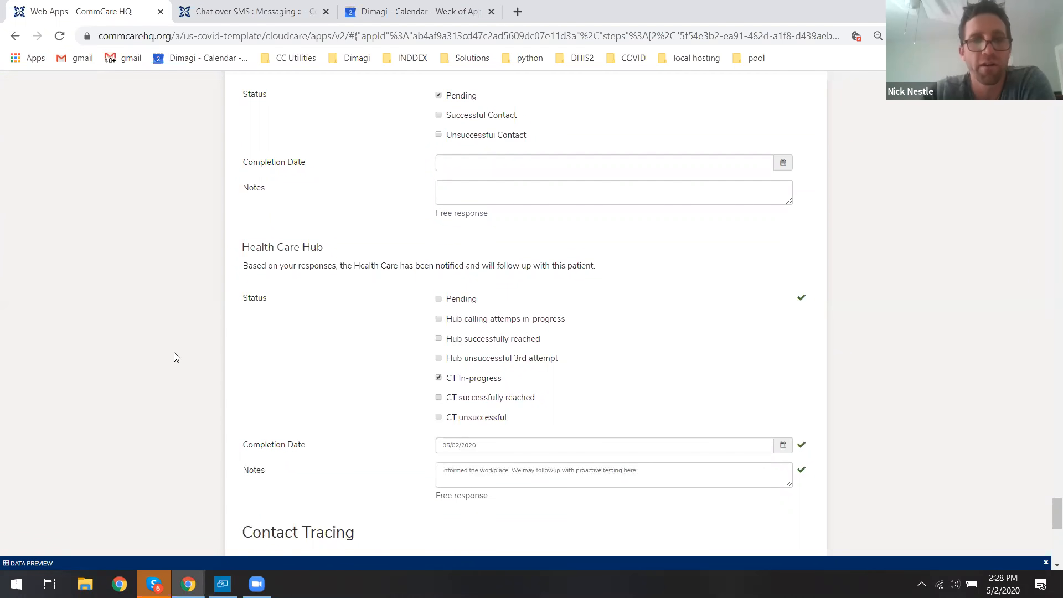
scroll(177, 357, "down", 7)
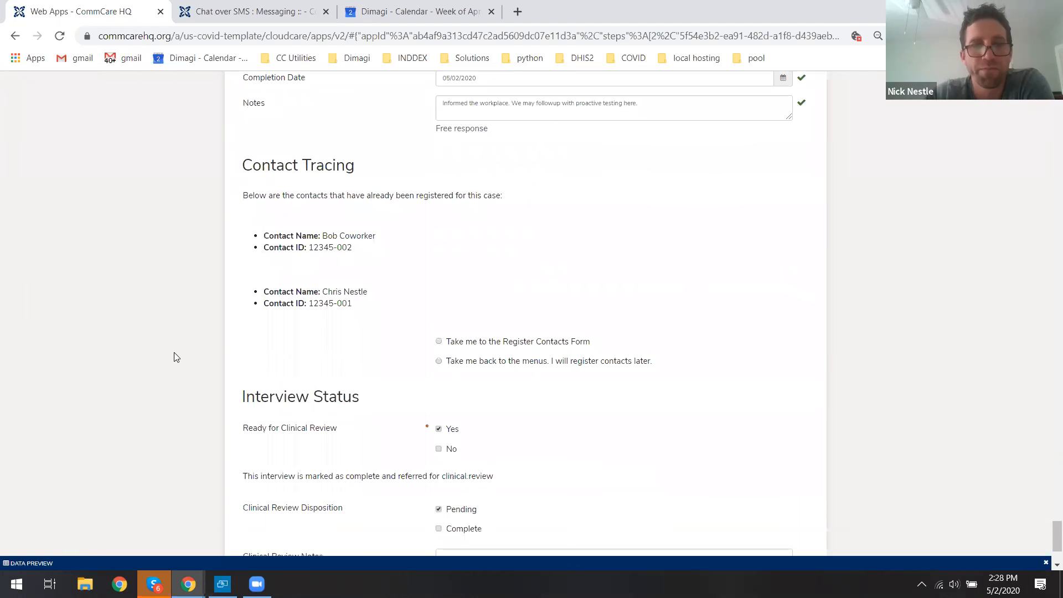
scroll(176, 358, "down", 3)
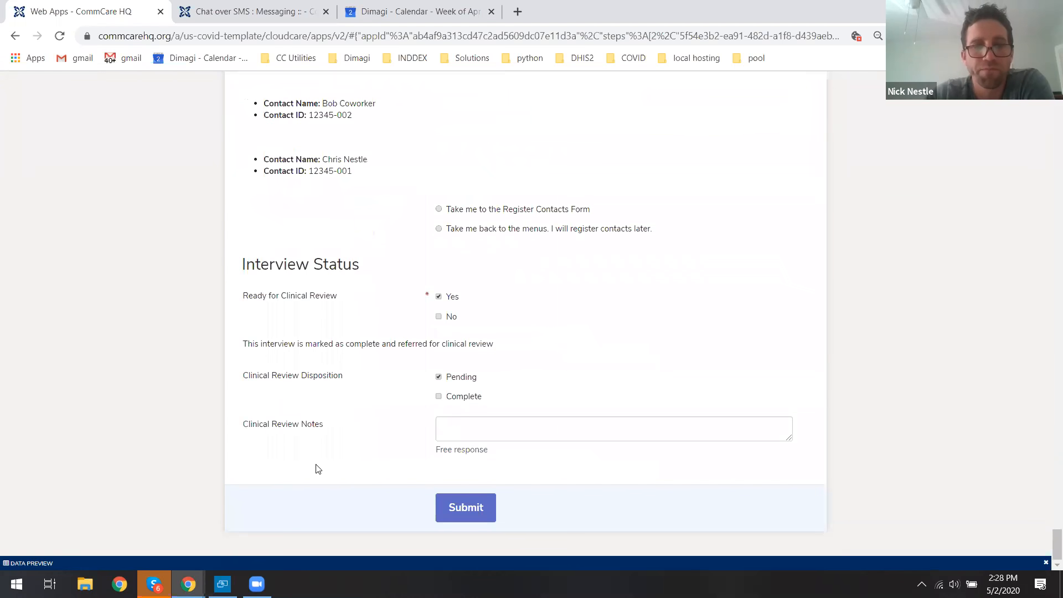
left_click(452, 504)
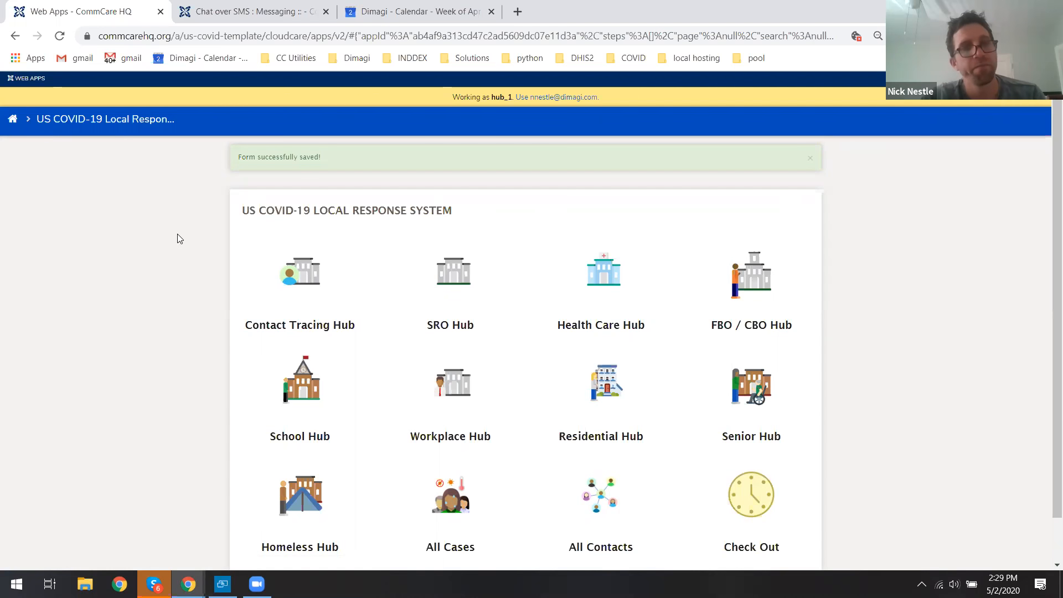
Check out the Hub 1 user from the Check Out list.
scroll(260, 294, "down", 1)
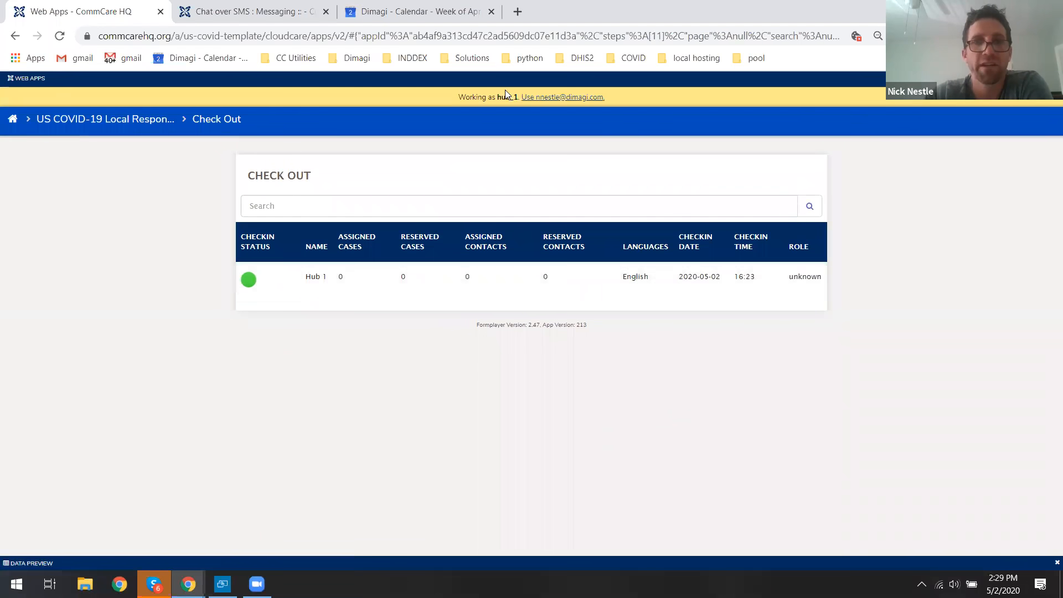
left_click(312, 276)
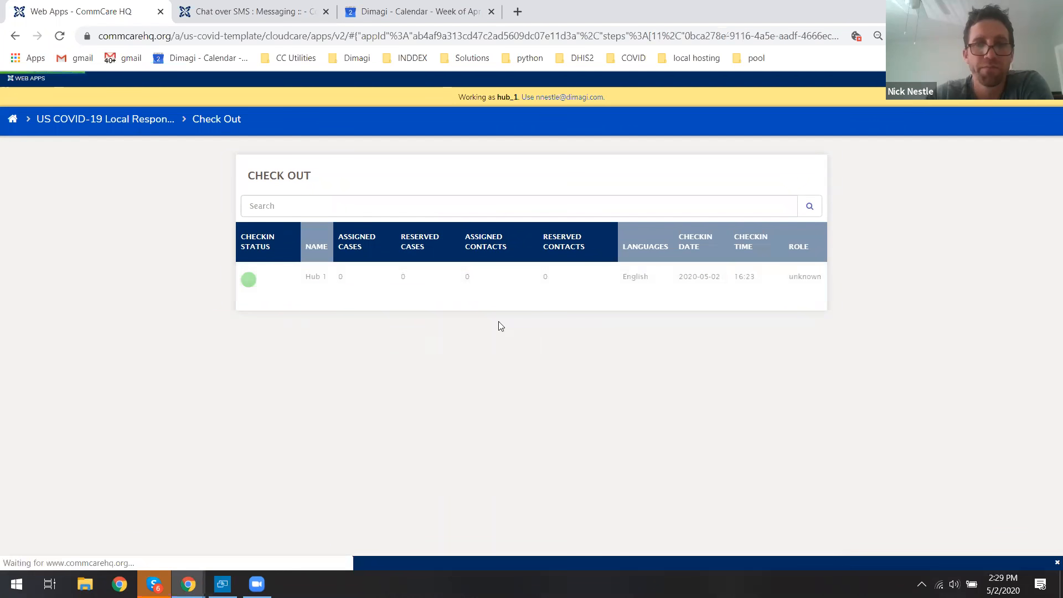
left_click(463, 282)
left_click(474, 348)
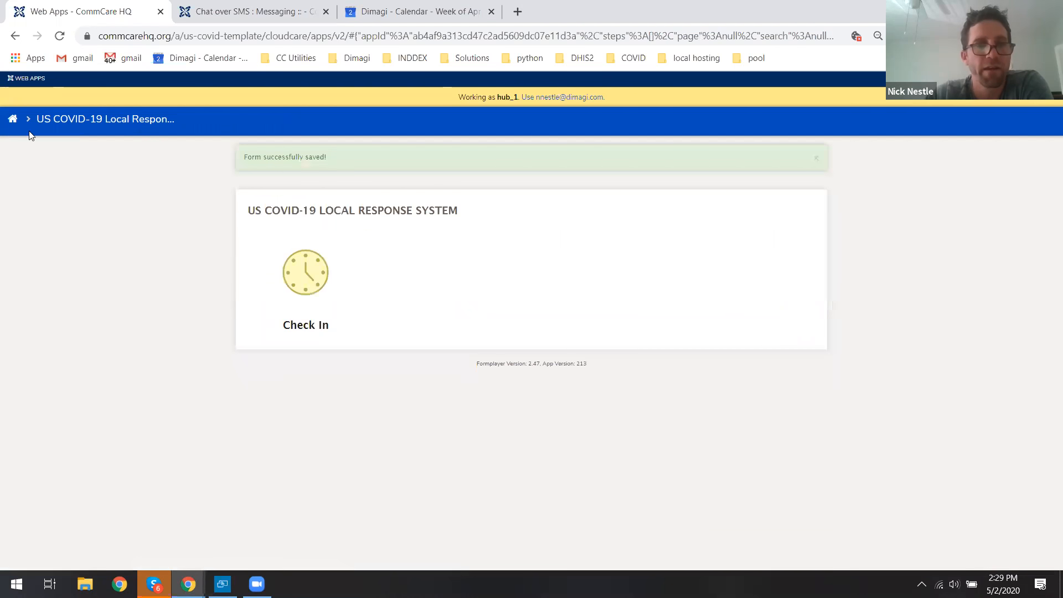
Return to the applications home and log in as the ct_1 user.
left_click(13, 119)
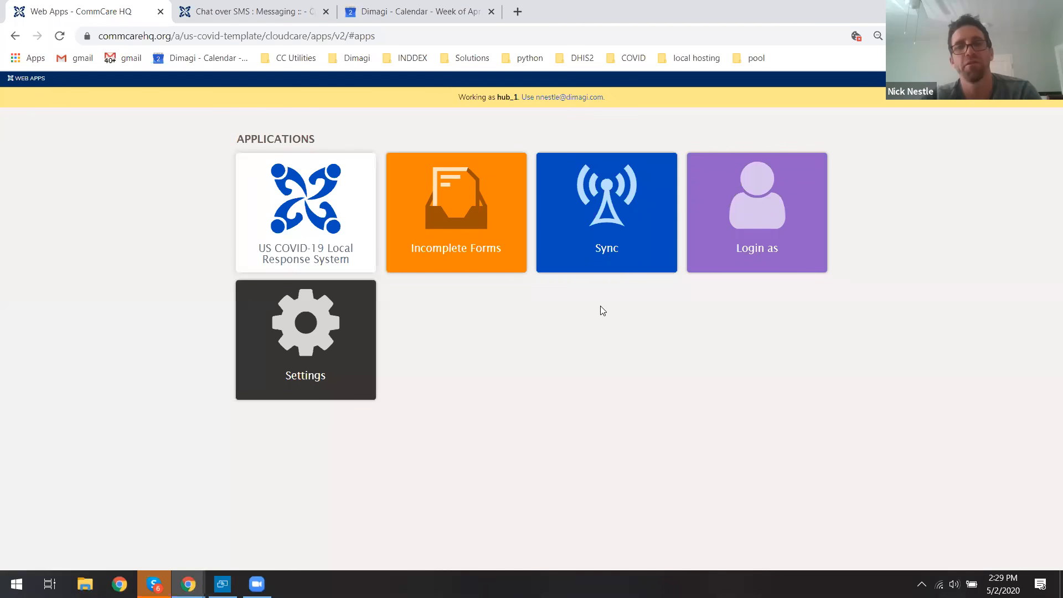
left_click(736, 246)
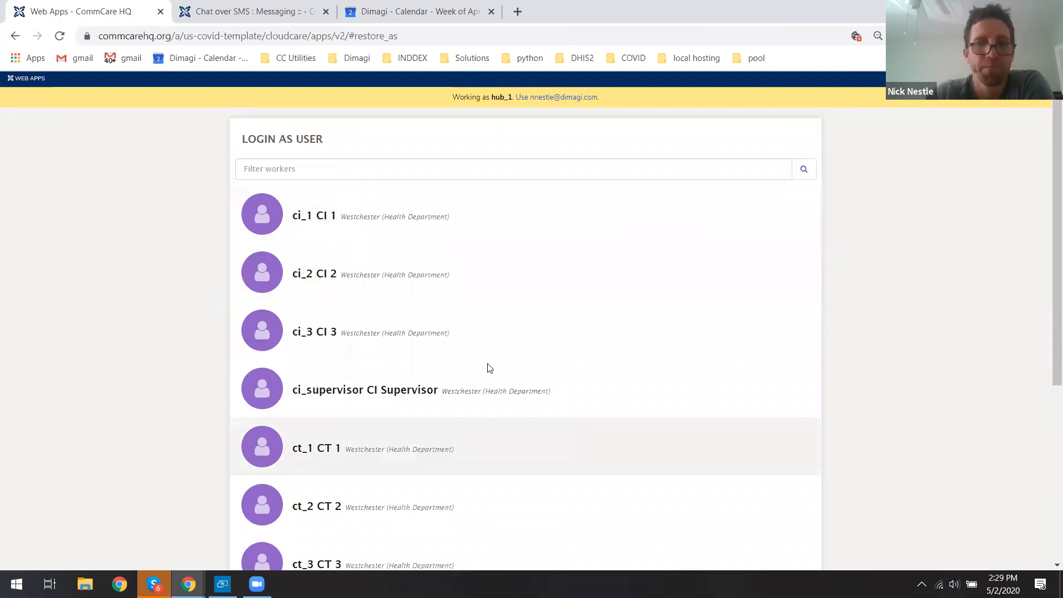
left_click(490, 445)
left_click(579, 401)
left_click(599, 247)
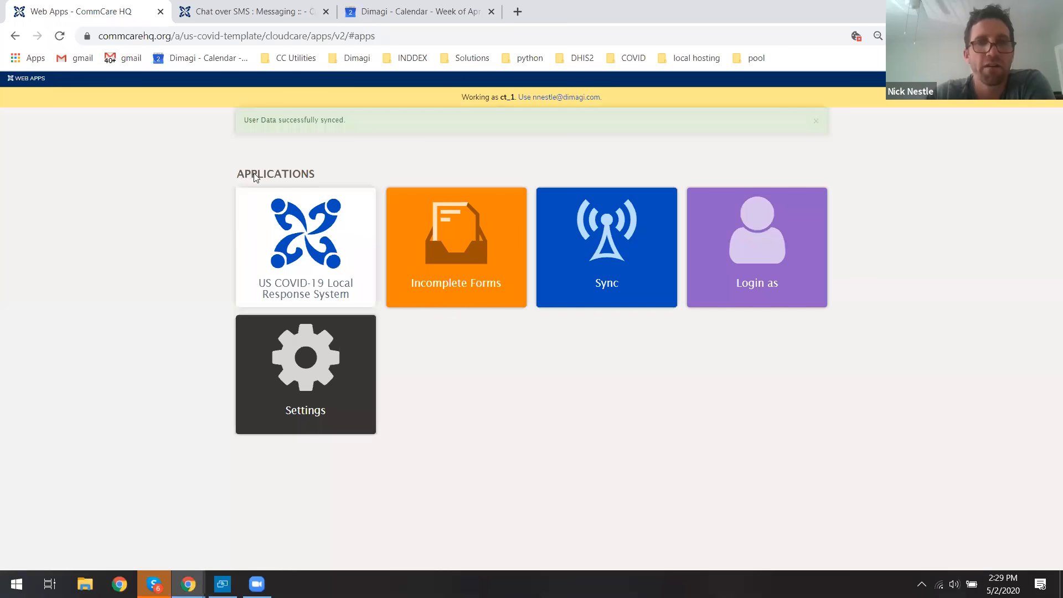
Log in as the ct_supervisor user instead.
left_click(721, 239)
scroll(382, 481, "down", 2)
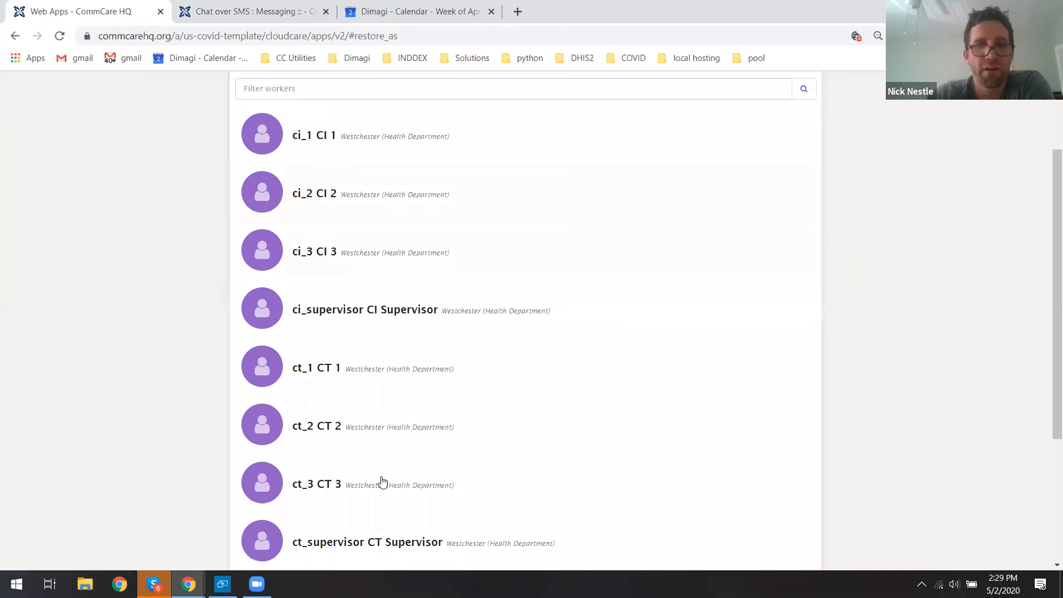
left_click(370, 540)
left_click(571, 401)
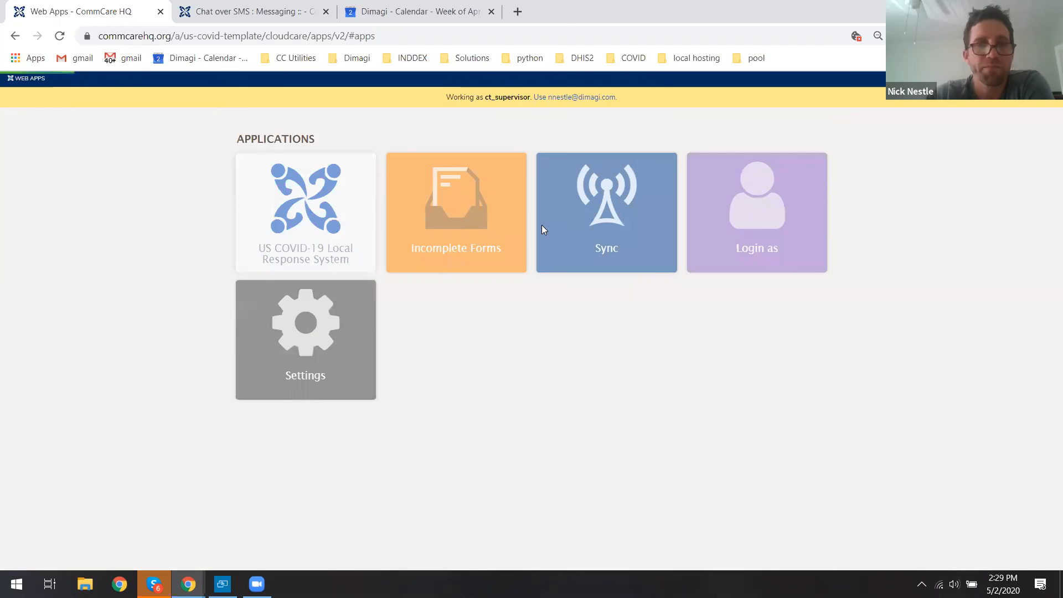
Open the US COVID-19 Local Response System app and view the contact assignments list.
left_click(320, 216)
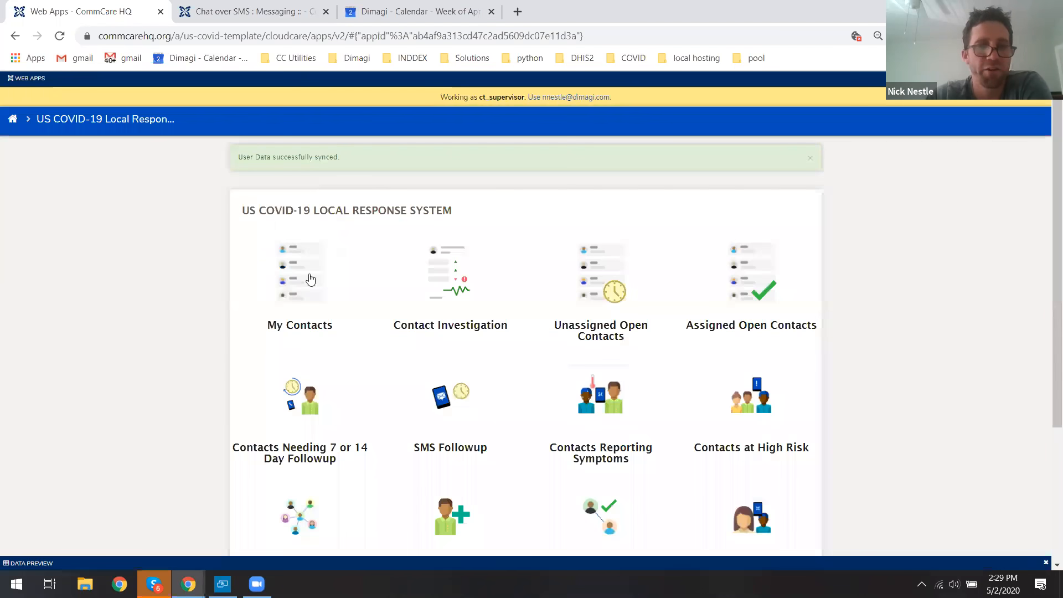
left_click_drag(1048, 208, 1048, 253)
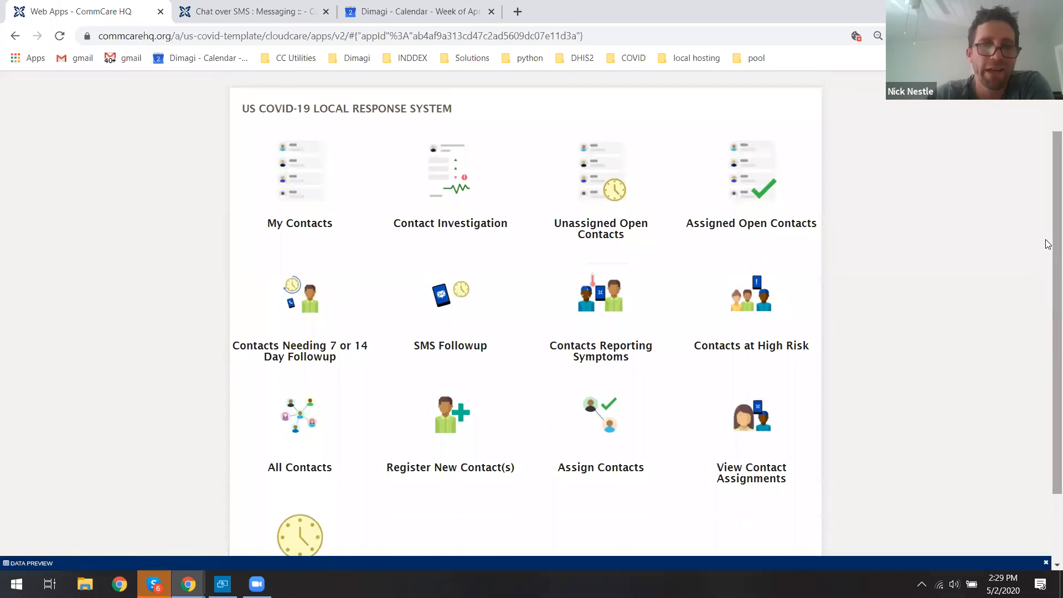
scroll(564, 227, "up", 1)
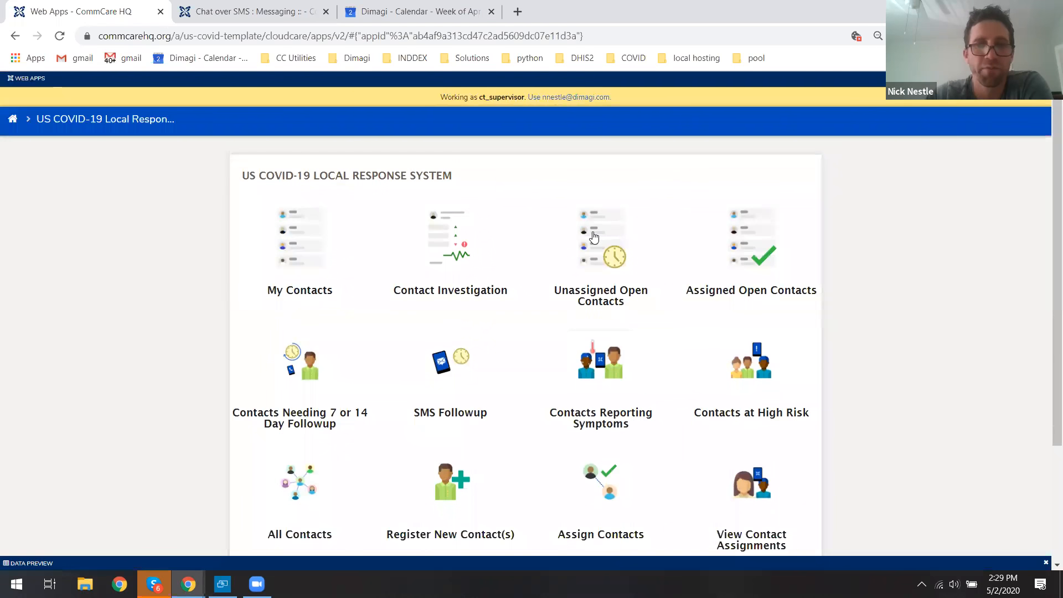
left_click(742, 456)
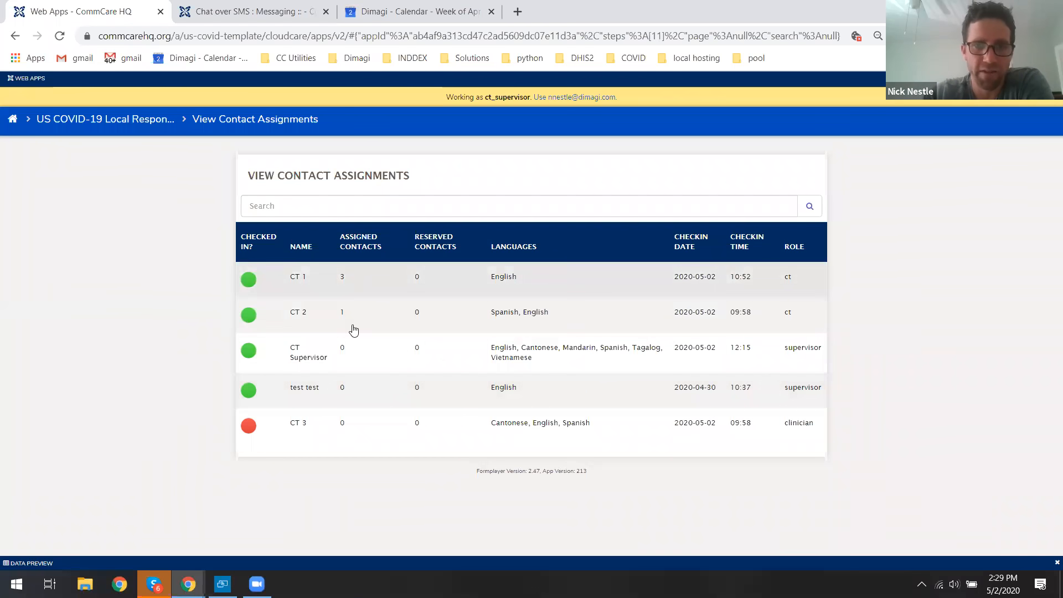
left_click(131, 120)
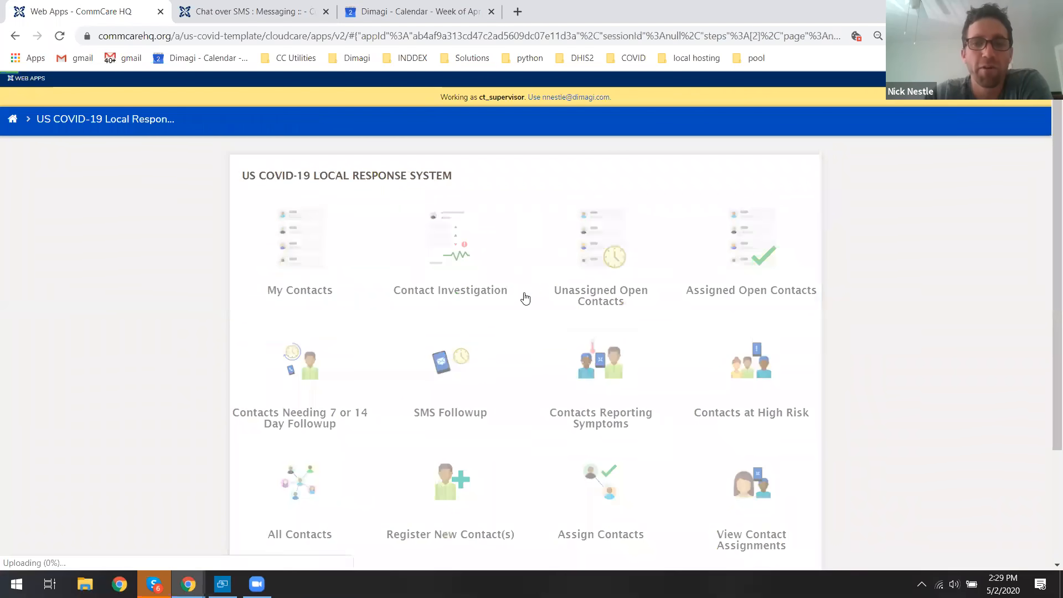
left_click(525, 298)
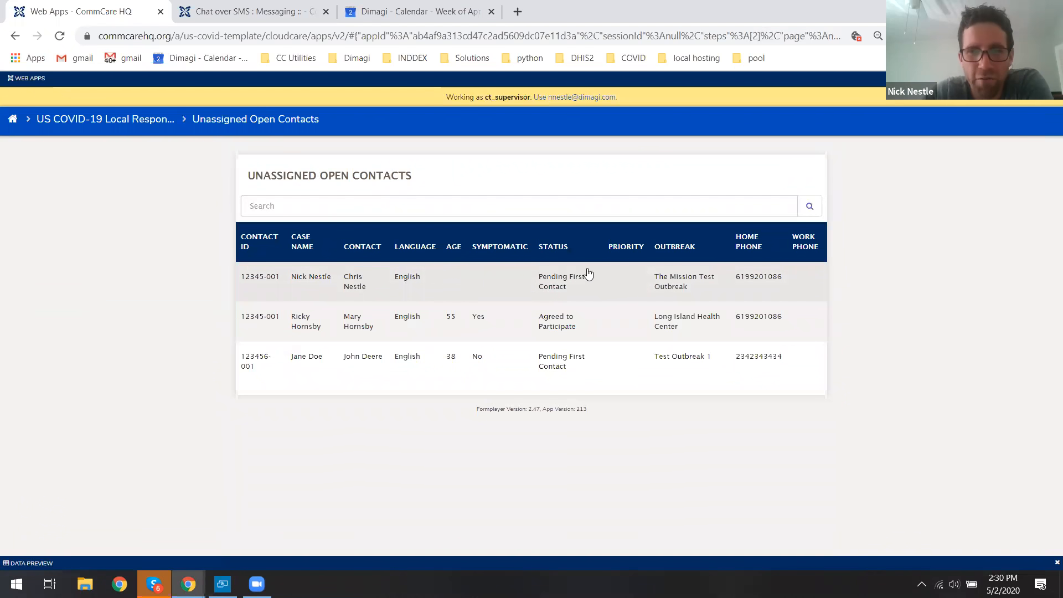
left_click(442, 284)
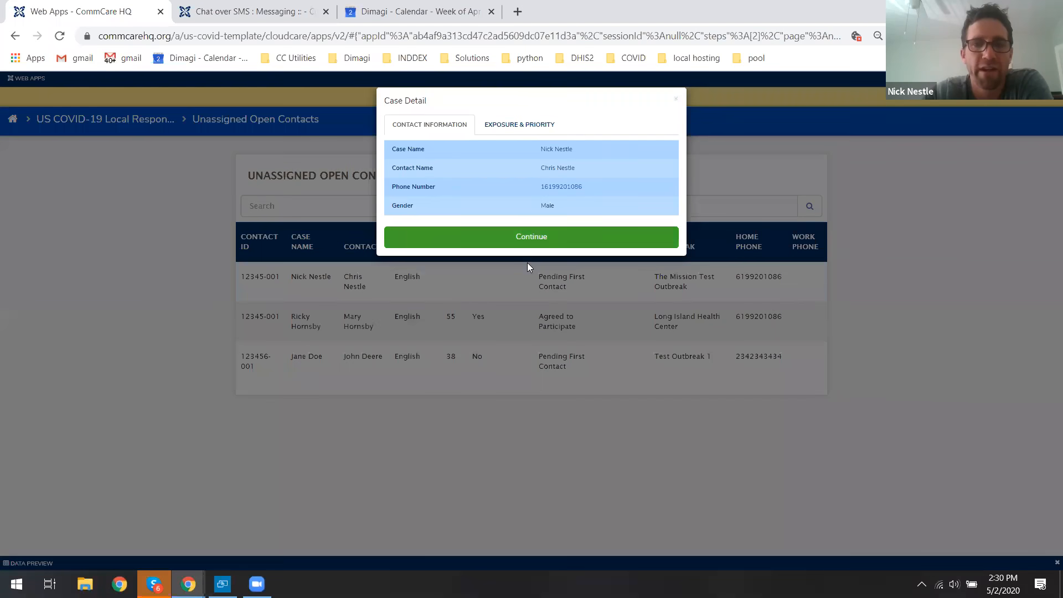
left_click(518, 244)
left_click(328, 220)
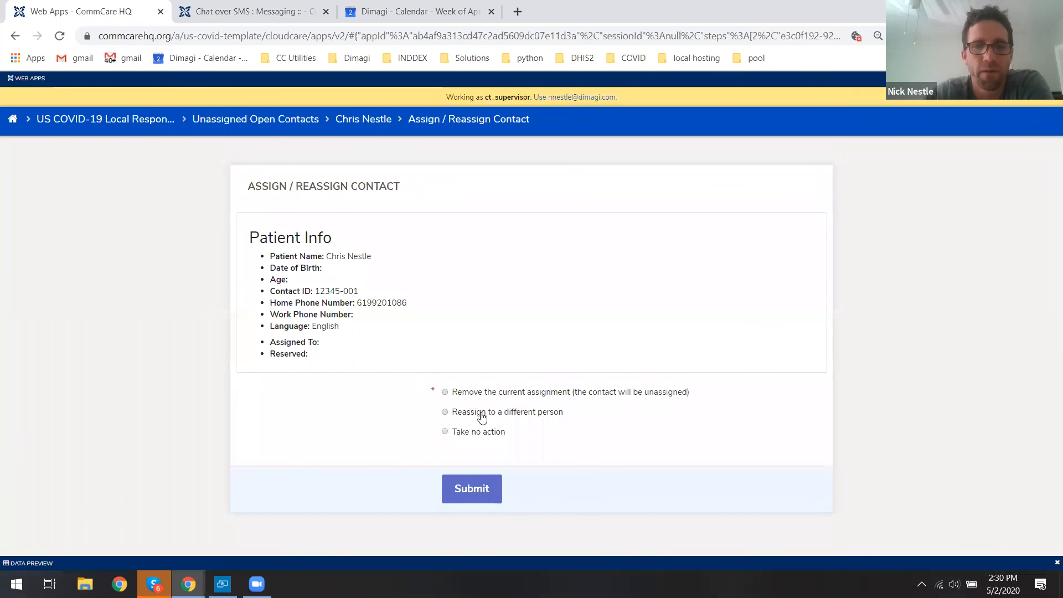
Choose to reassign the contact, filter available users to English speakers, and select CT 1 as the assignee.
left_click(491, 411)
scroll(543, 336, "down", 2)
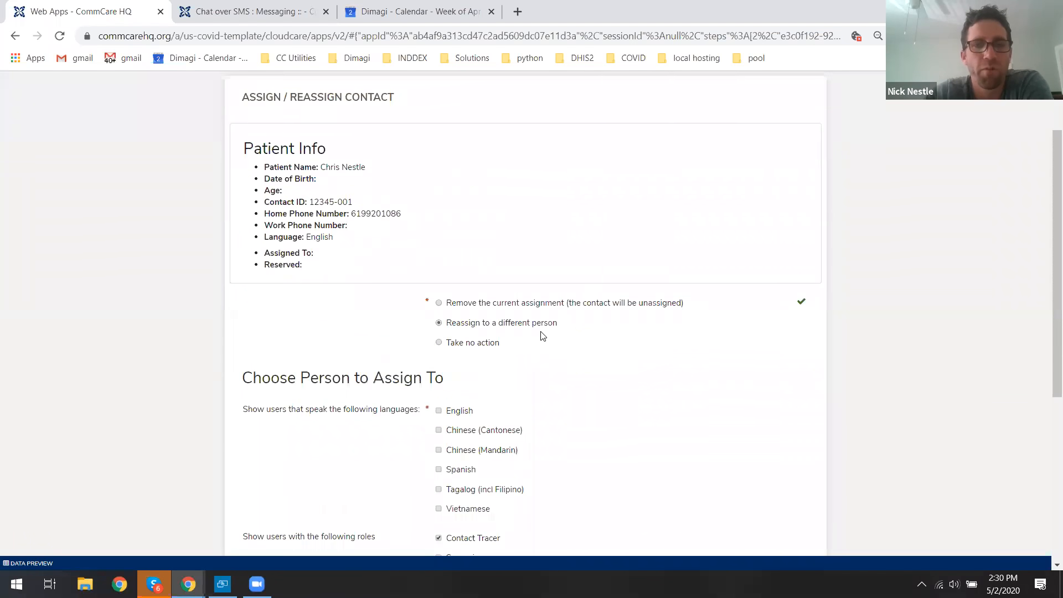
scroll(526, 315, "down", 3)
left_click(459, 269)
scroll(504, 315, "down", 2)
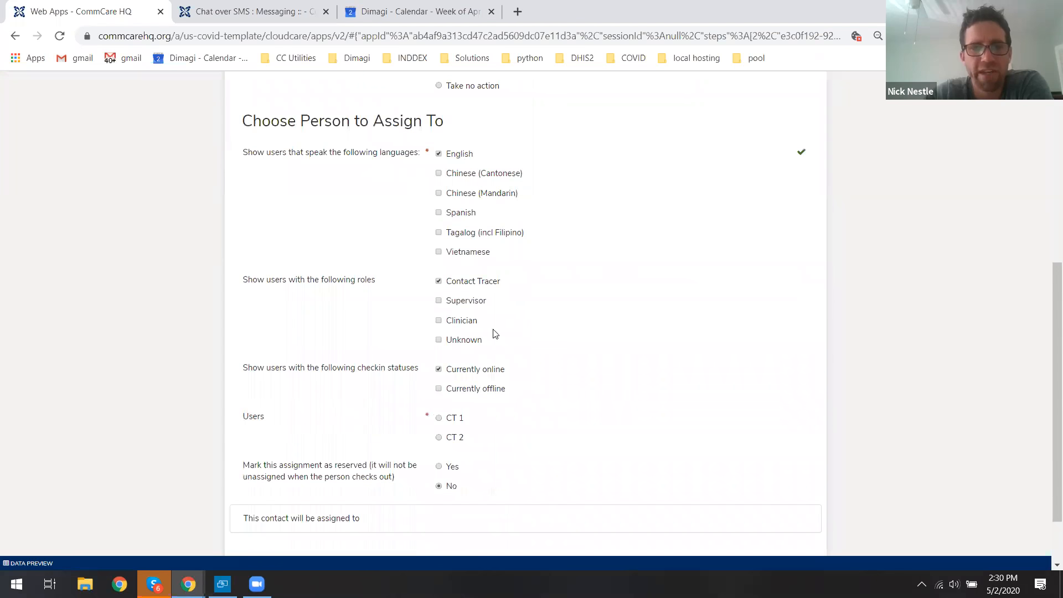
left_click(453, 419)
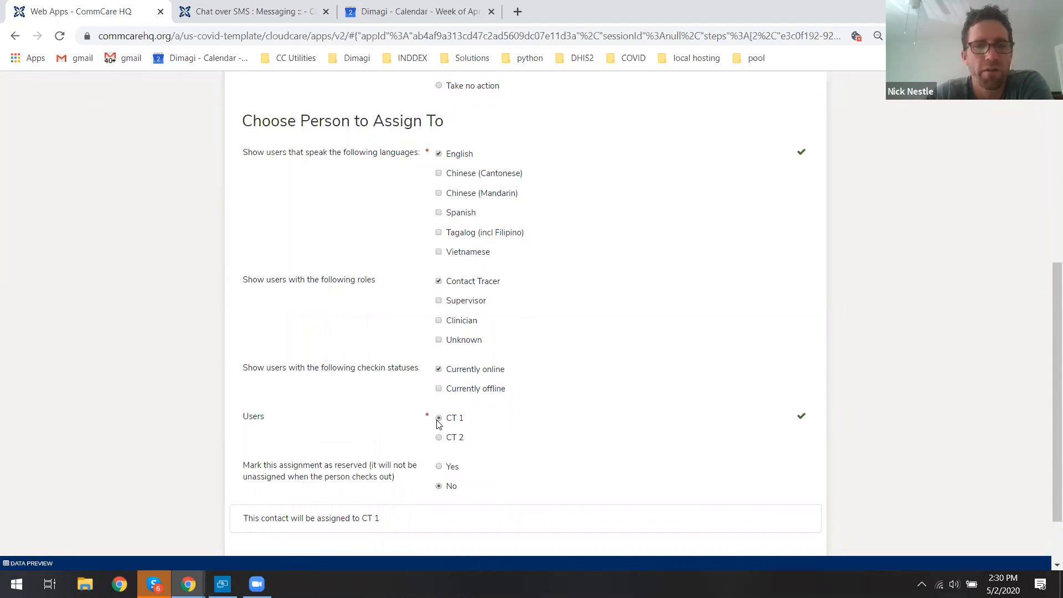
Mark the assignment as reserved and submit the Assign / Reassign Contact form.
left_click_drag(249, 468, 382, 478)
left_click(381, 478)
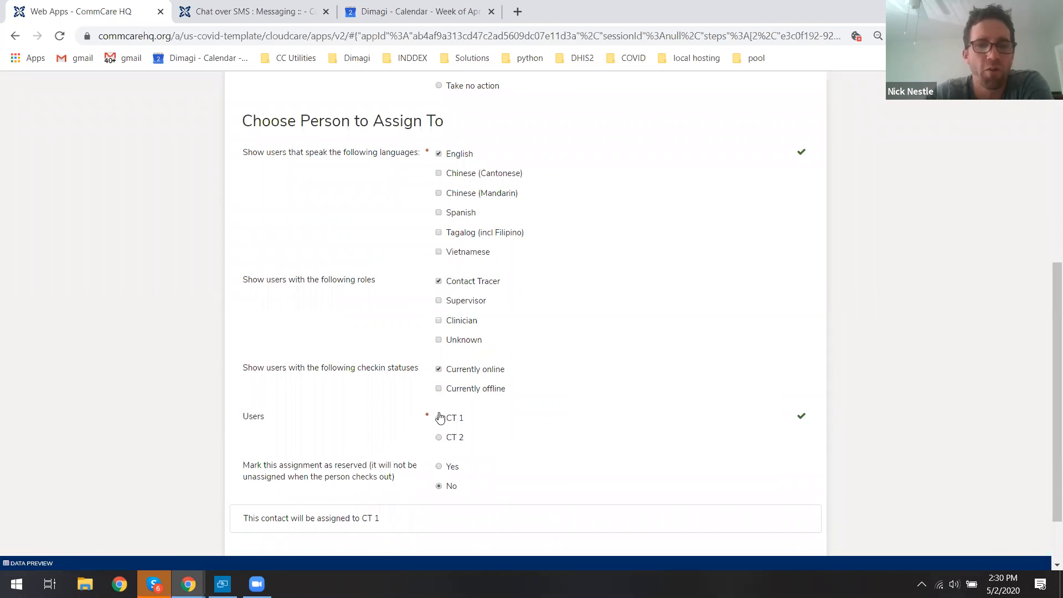
left_click(439, 466)
left_click_drag(274, 471, 398, 474)
left_click(399, 474)
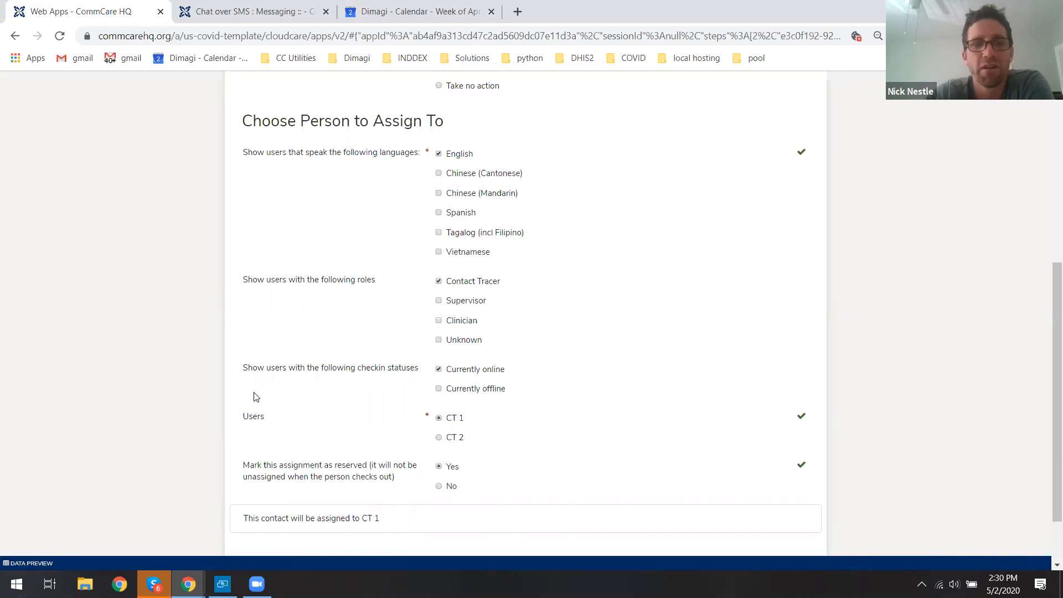
scroll(199, 366, "down", 2)
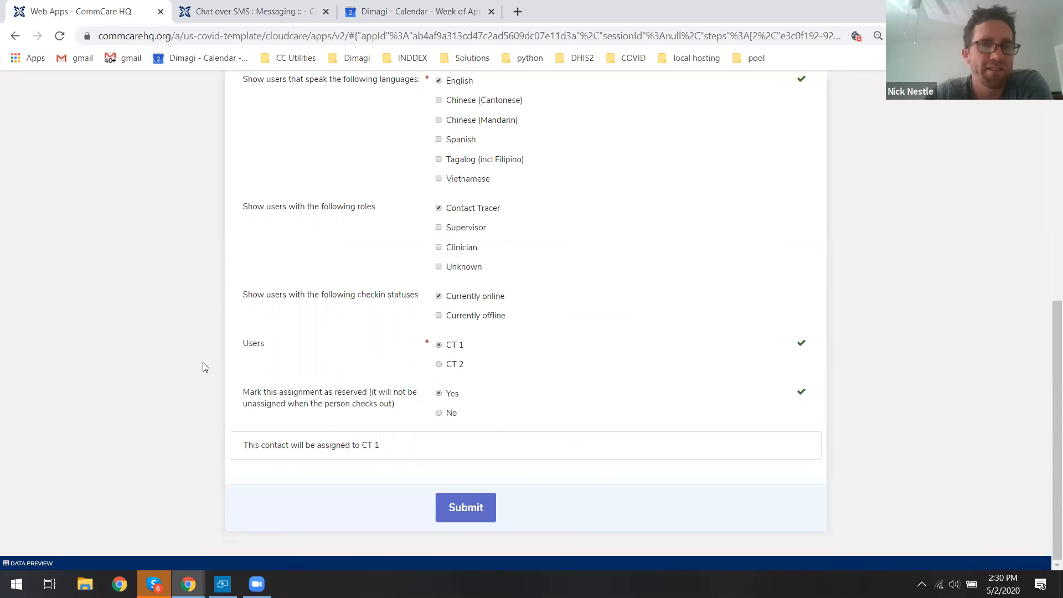
left_click(478, 509)
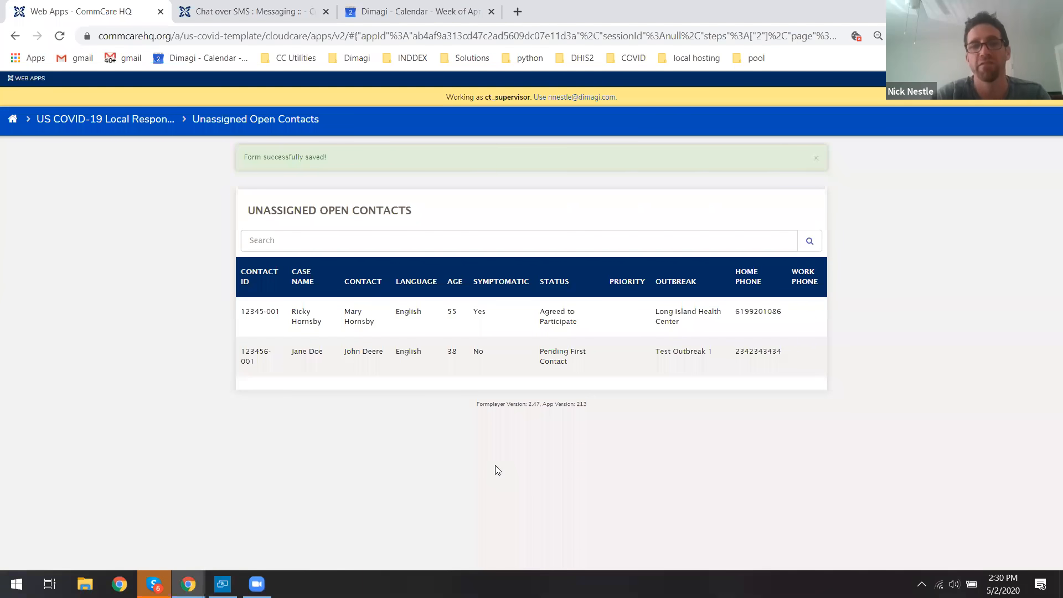
Return to the applications home and log in as the ct_1 user.
left_click(137, 120)
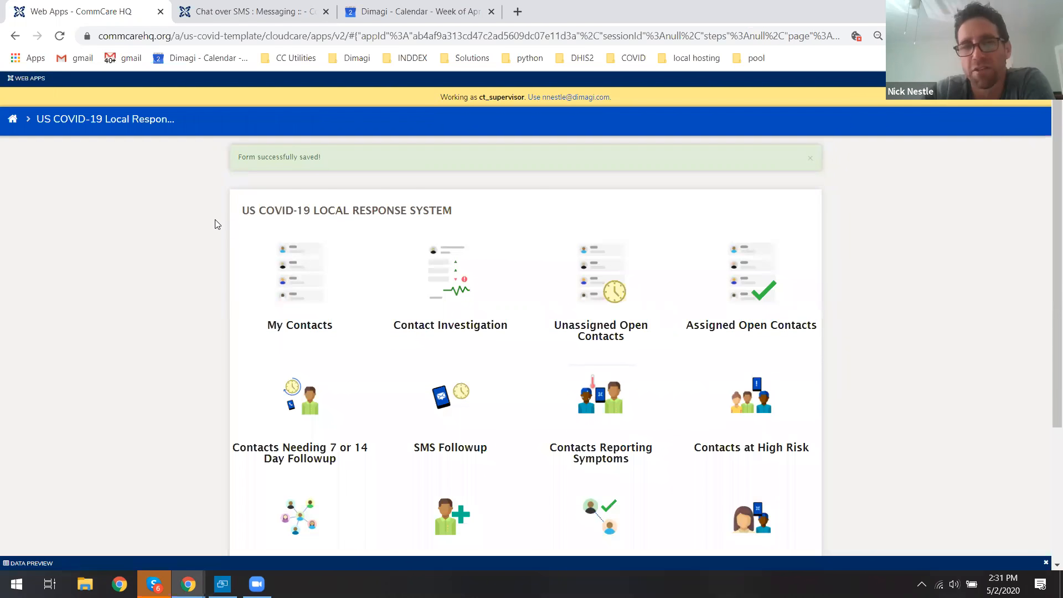
scroll(216, 224, "down", 2)
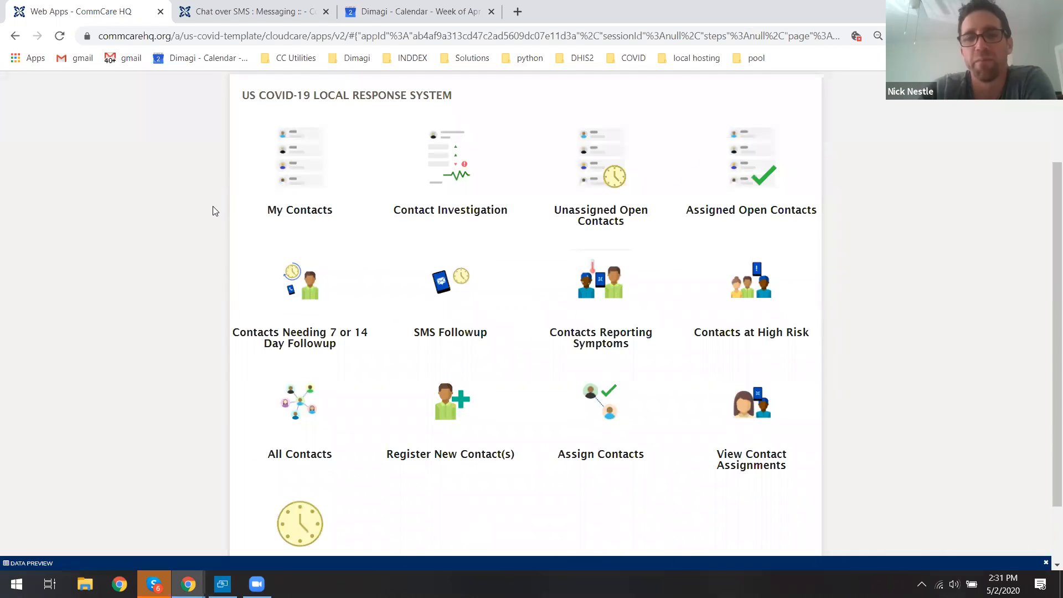
scroll(215, 189, "up", 1)
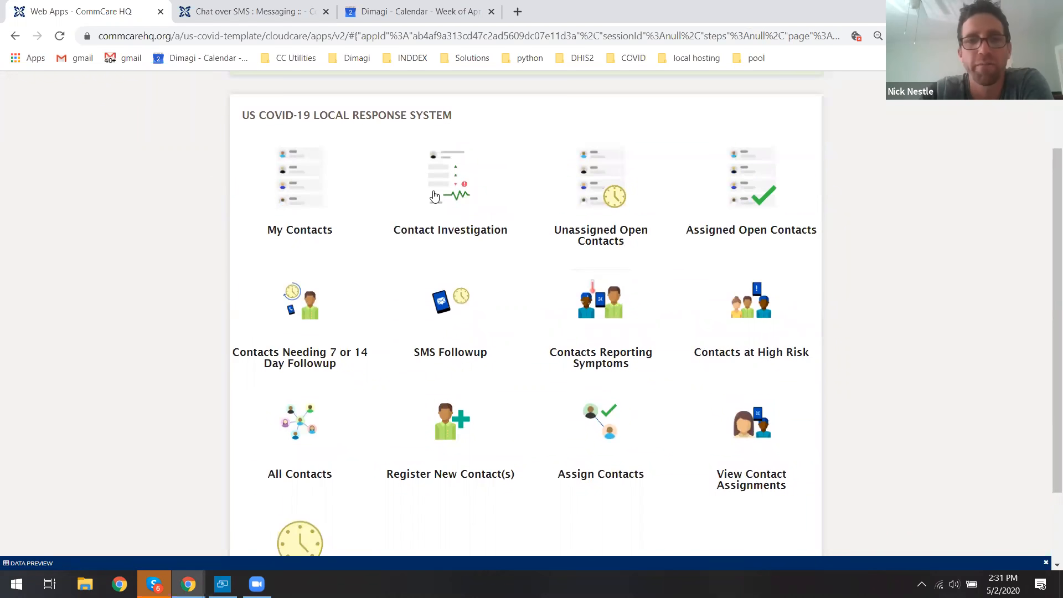
scroll(447, 197, "up", 2)
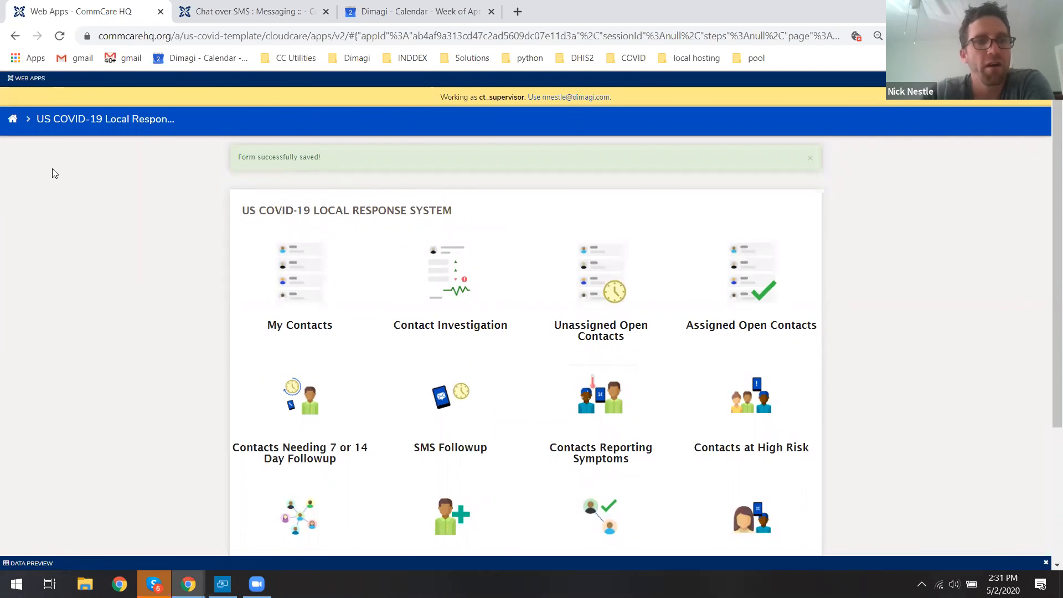
left_click(11, 120)
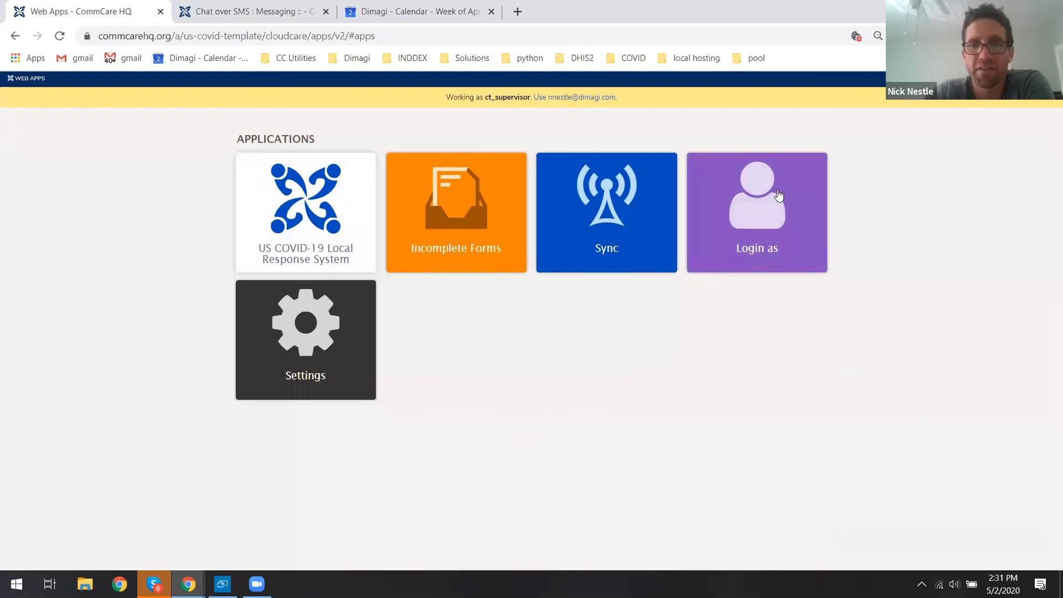
left_click(779, 195)
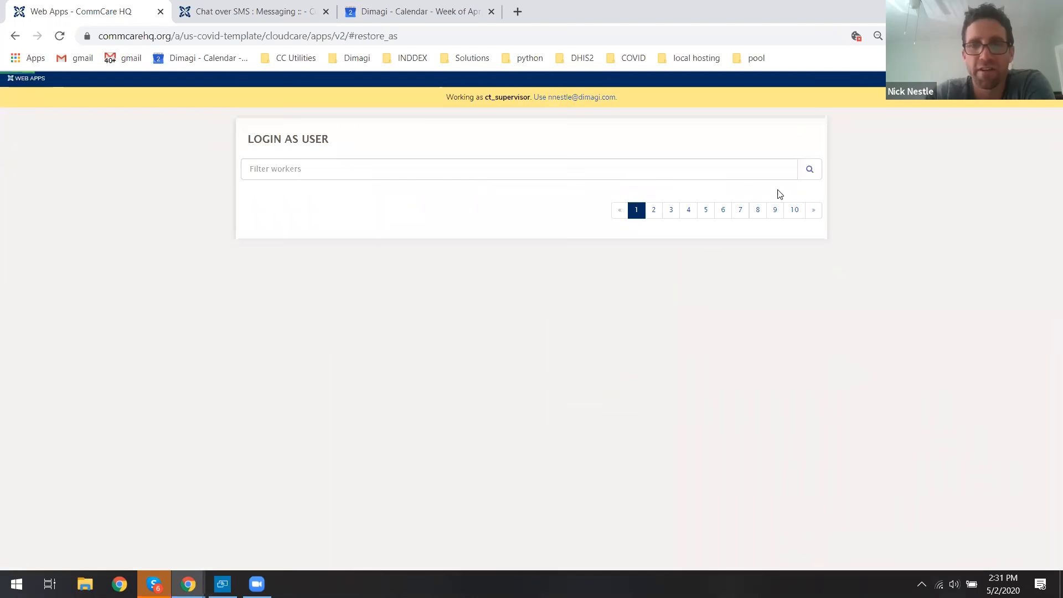
left_click(321, 450)
left_click(569, 400)
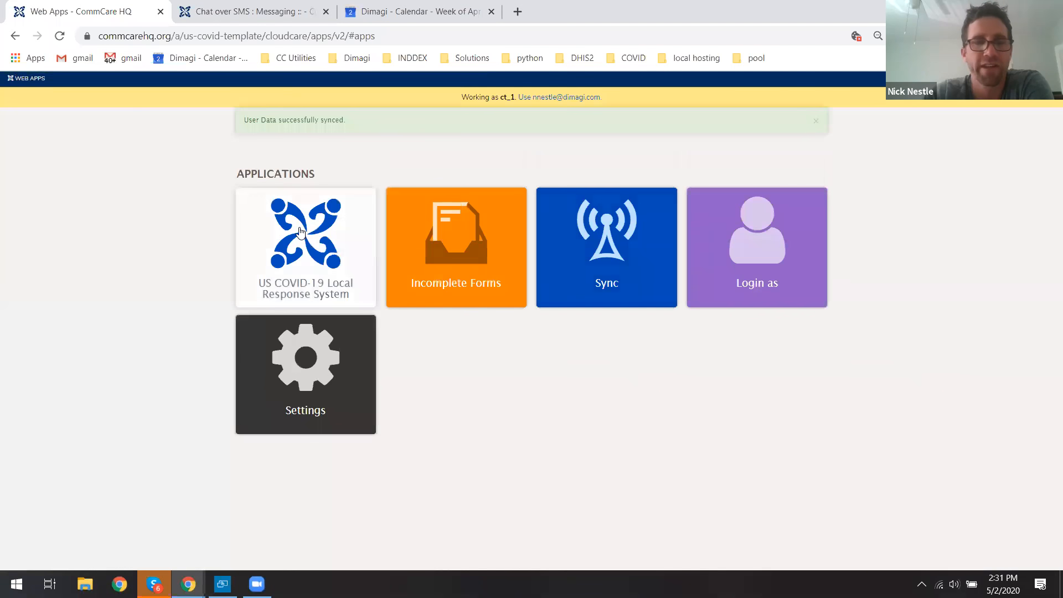
left_click(347, 221)
left_click_drag(1057, 173, 1056, 222)
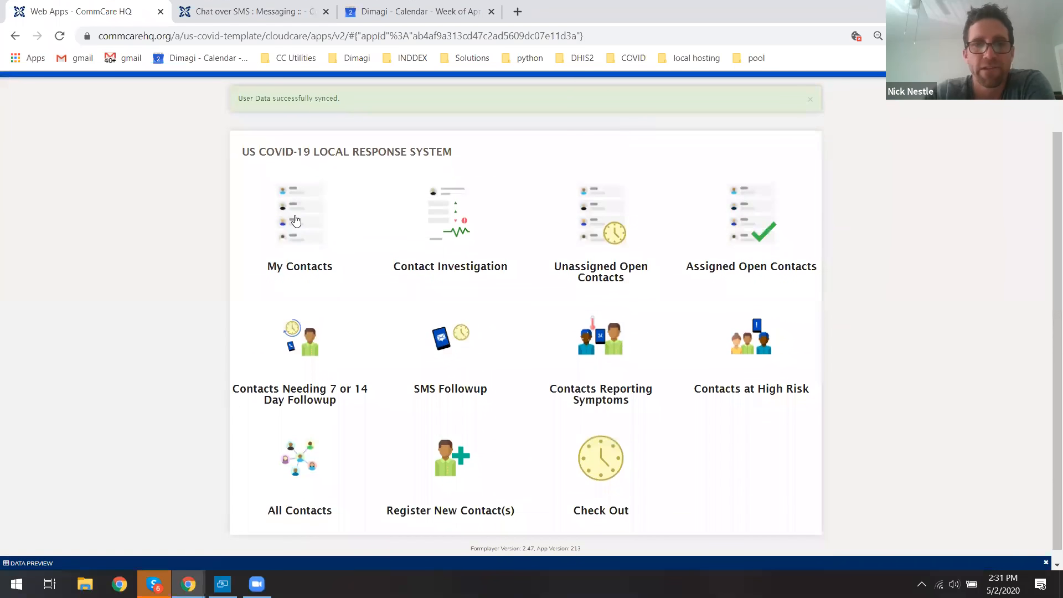
left_click(340, 215)
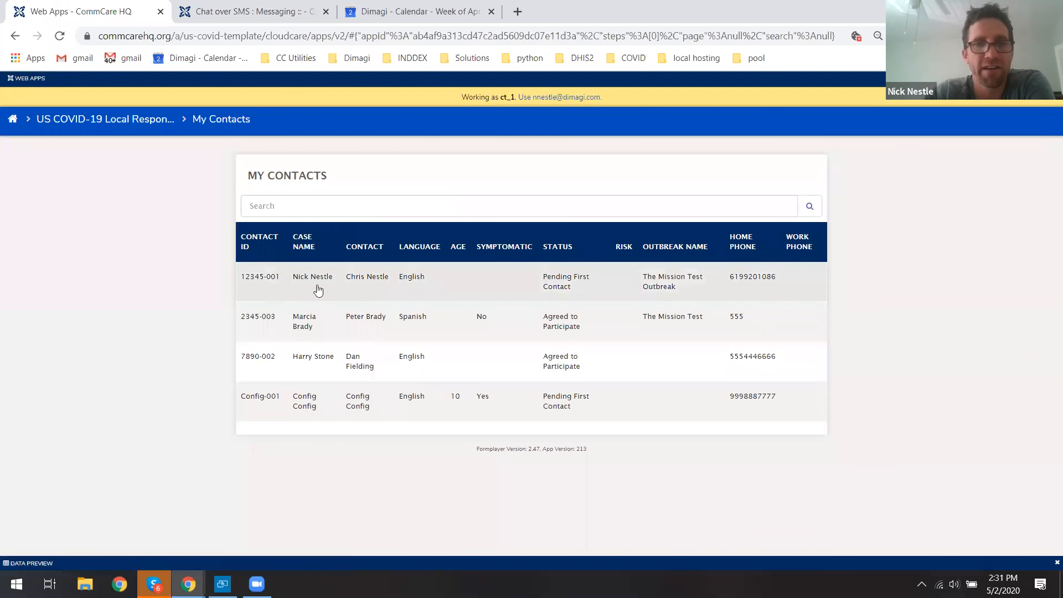
left_click(670, 290)
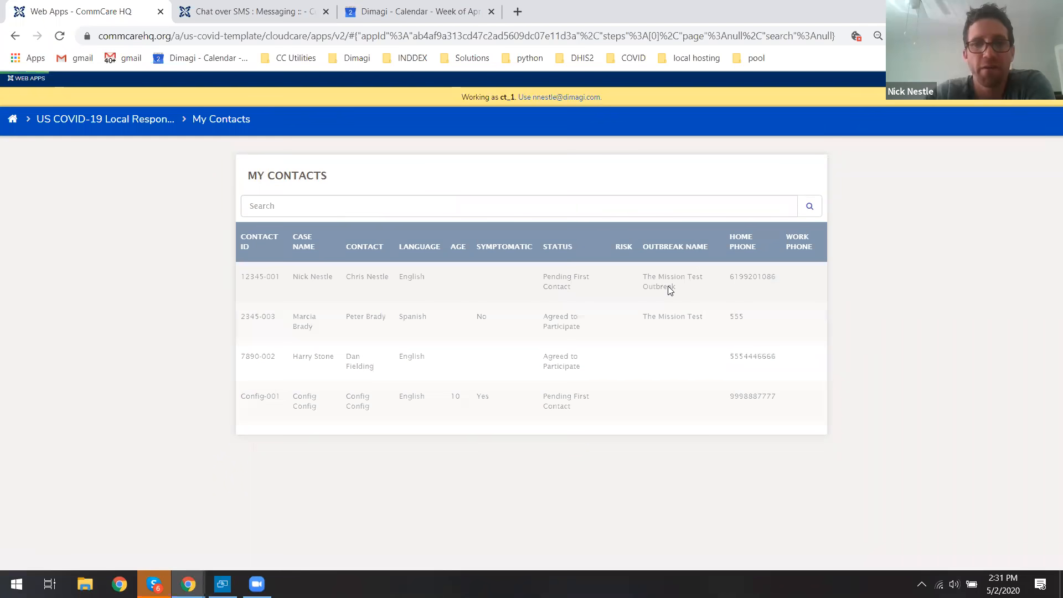
left_click(546, 235)
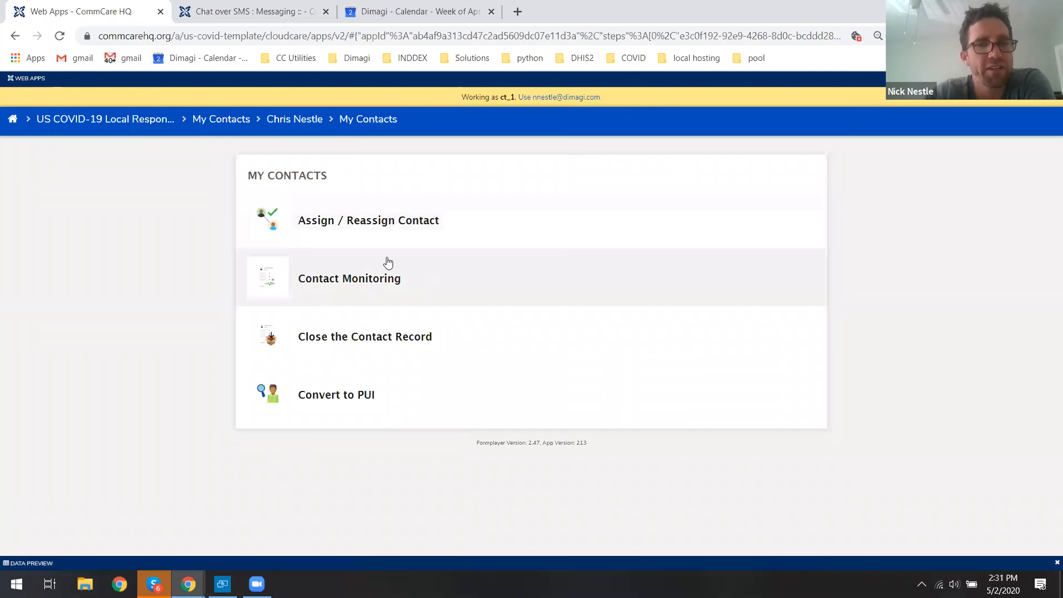
left_click(358, 278)
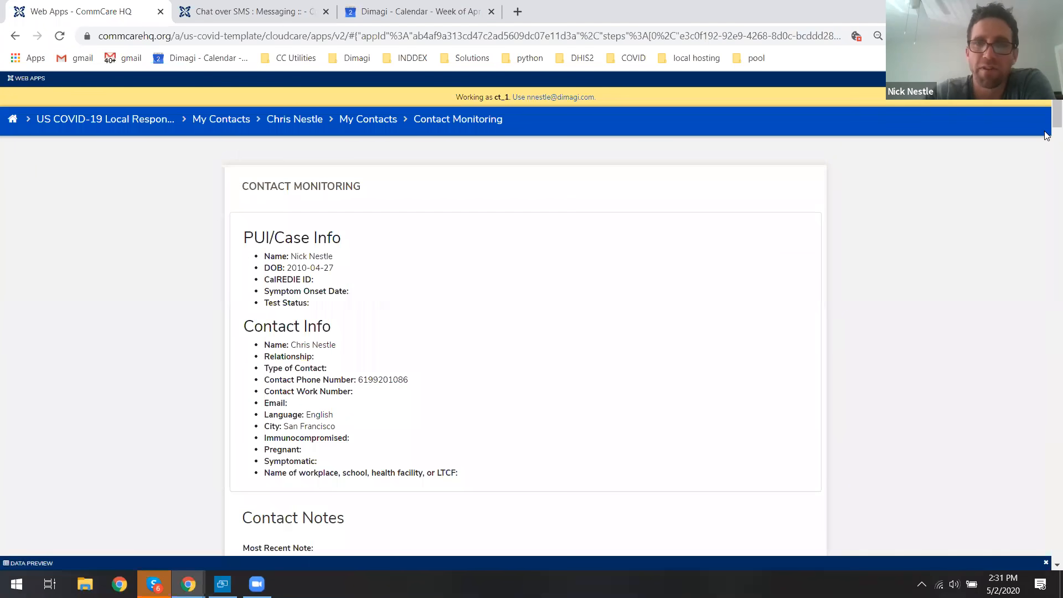
Review the Contact Monitoring form's case info, contact info, notes and assignment sections.
scroll(1047, 119, "down", 2)
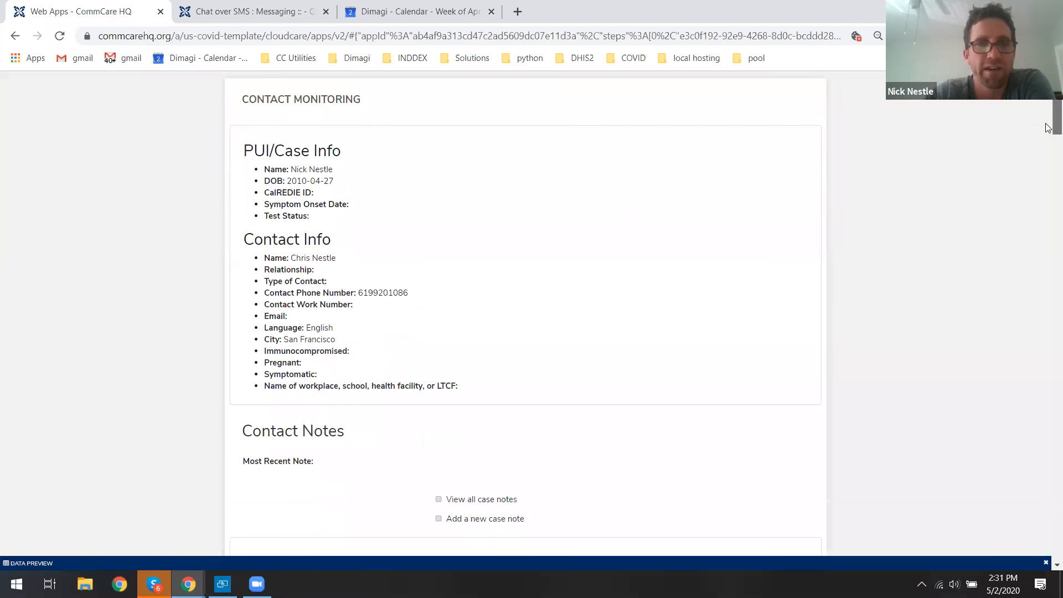
scroll(1047, 133, "down", 6)
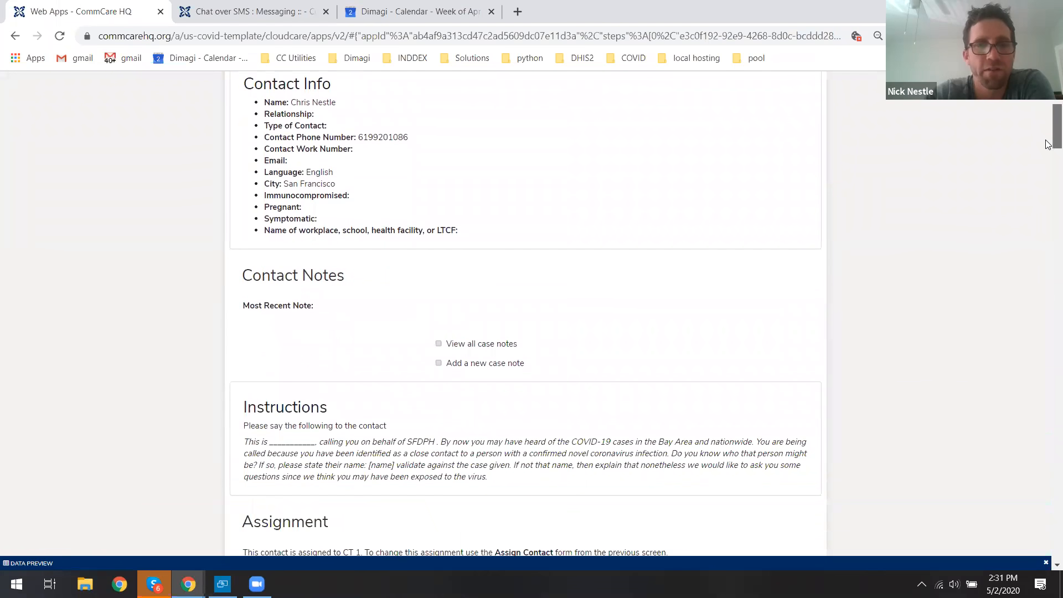
scroll(1047, 163, "down", 1)
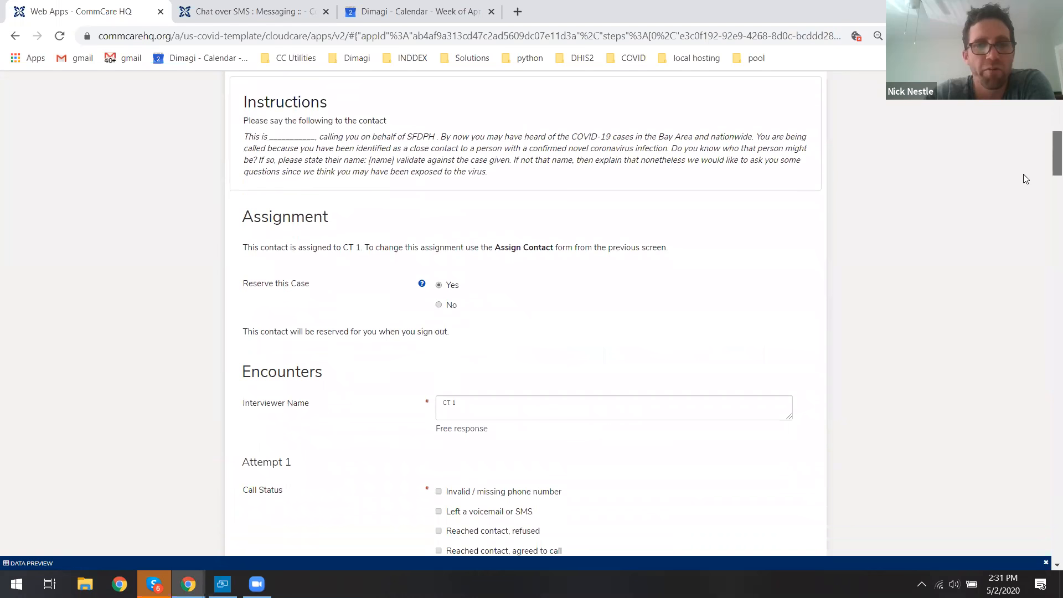
left_click_drag(251, 280, 298, 289)
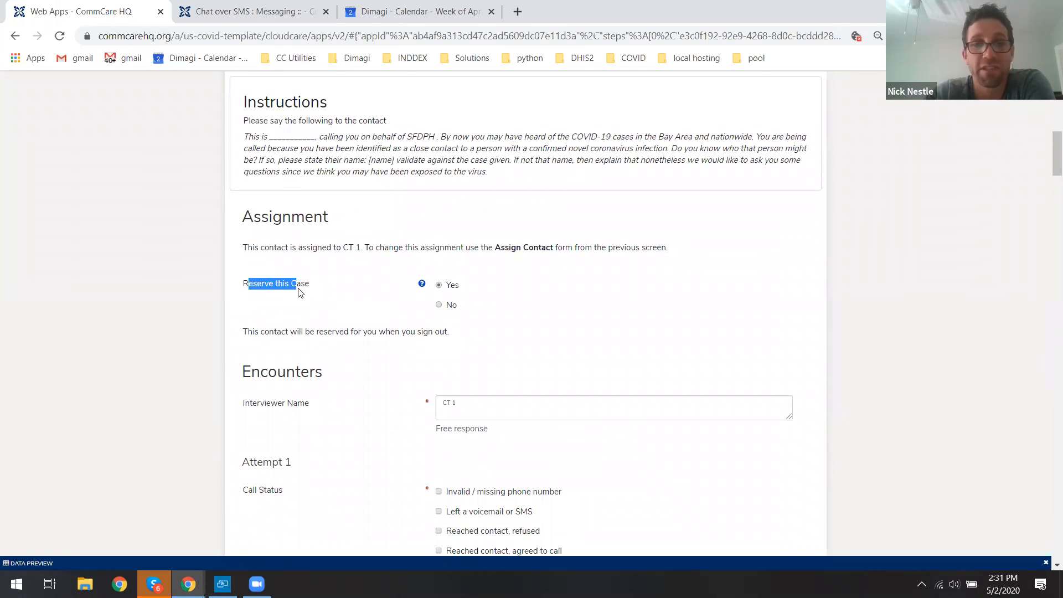
double_click(307, 287)
left_click(335, 283)
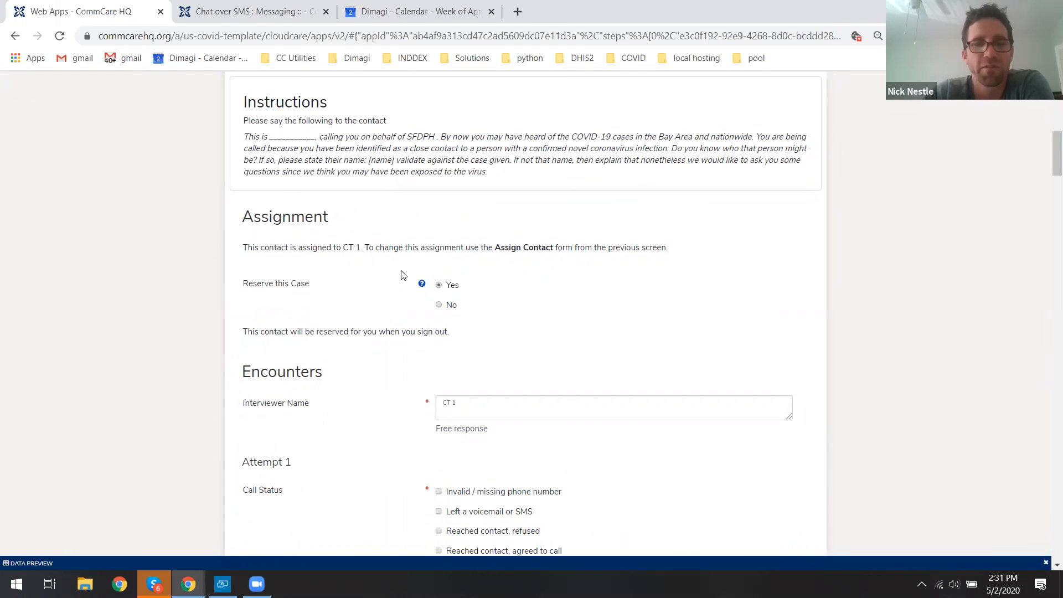
left_click_drag(1048, 164, 1049, 188)
Set Attempt 1's call status to Left a voicemail or SMS.
left_click(470, 270)
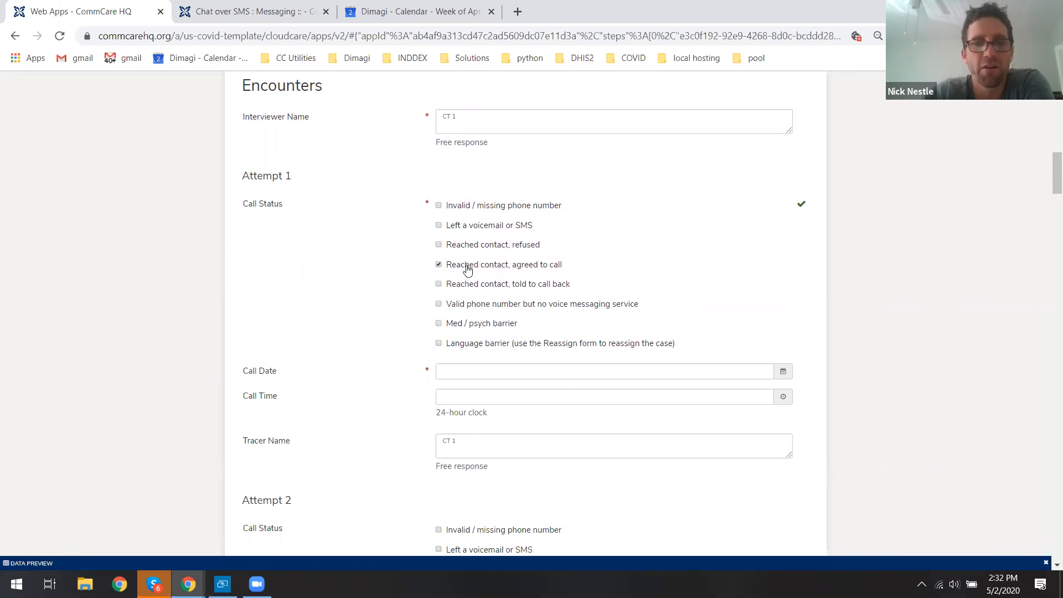
left_click(484, 229)
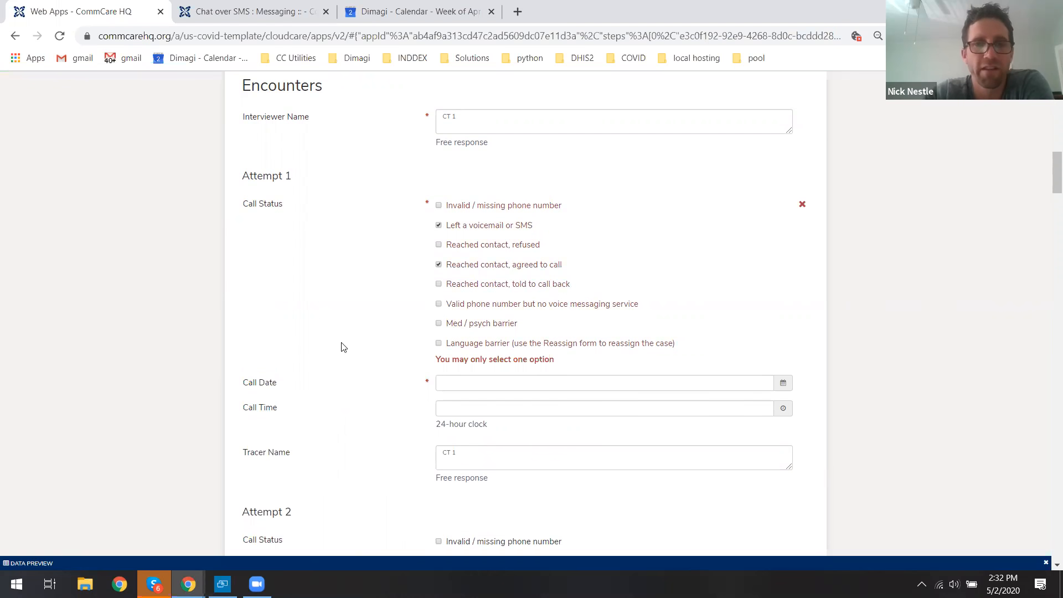
left_click(469, 268)
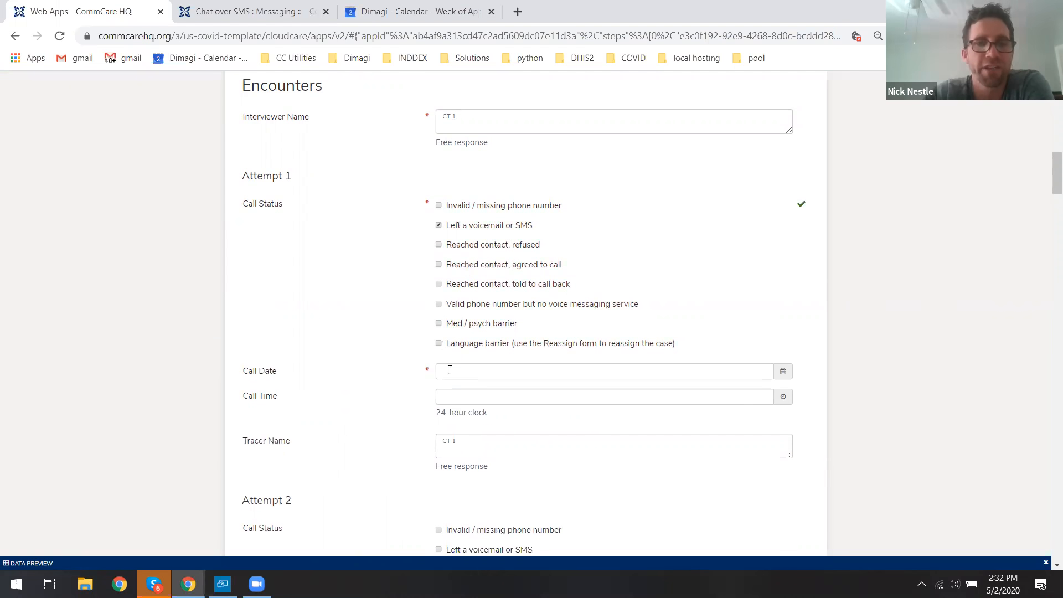
Set Attempt 1's call date to 04/29/2020 and call time to 16:00.
left_click(450, 370)
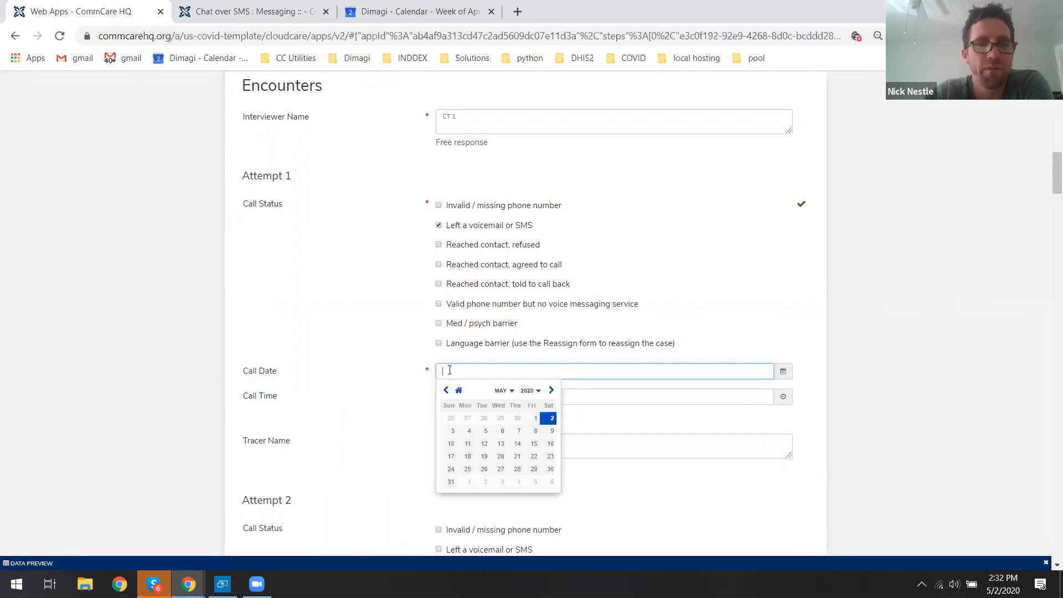
left_click(500, 418)
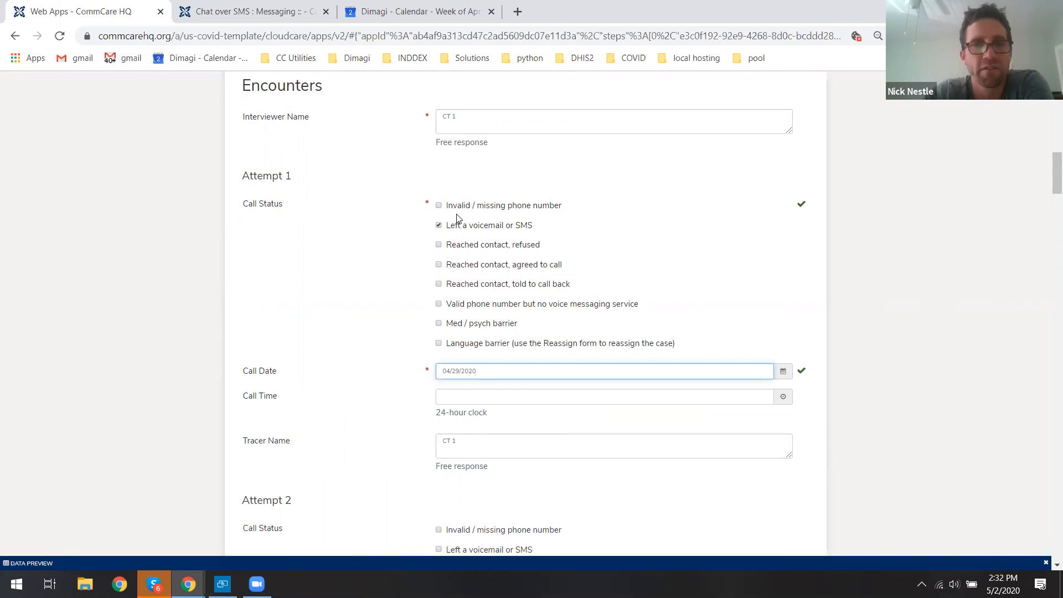
left_click(439, 224)
left_click(464, 395)
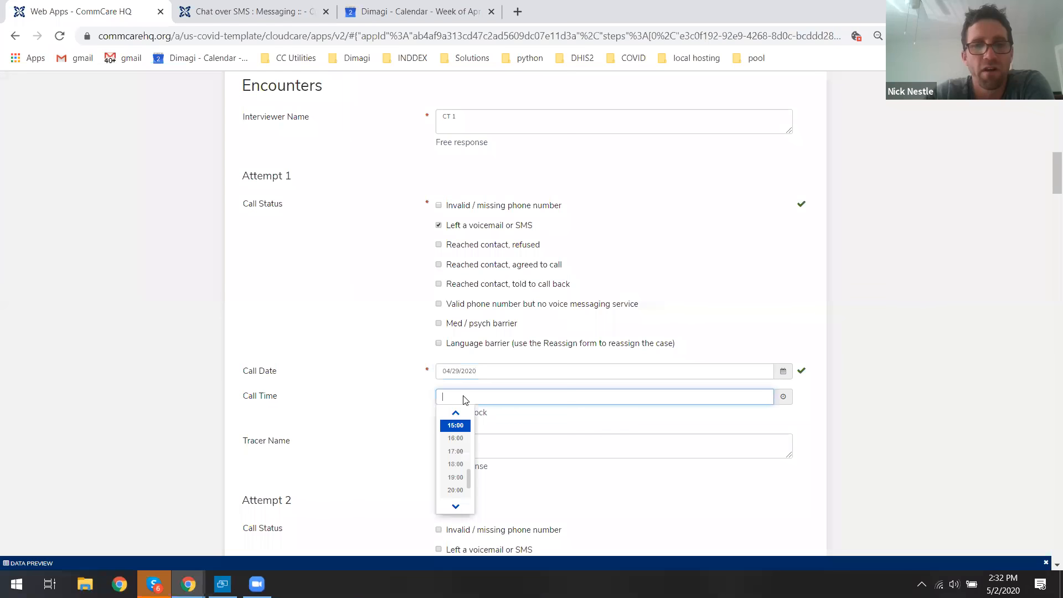
left_click(464, 442)
Set Attempt 2's call status to Reached contact, agreed to call.
scroll(337, 344, "down", 2)
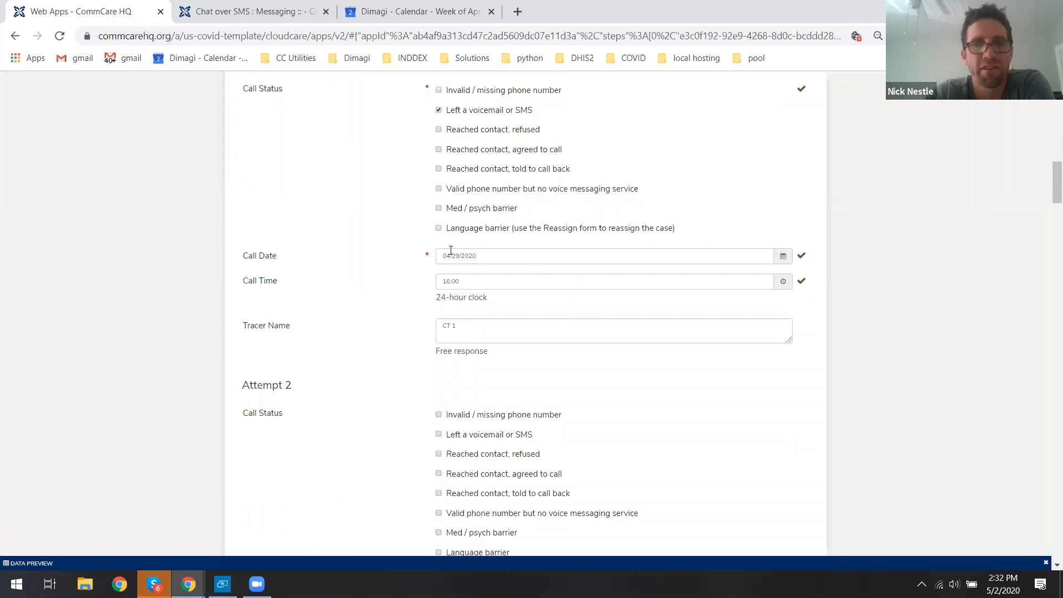
scroll(305, 285, "down", 2)
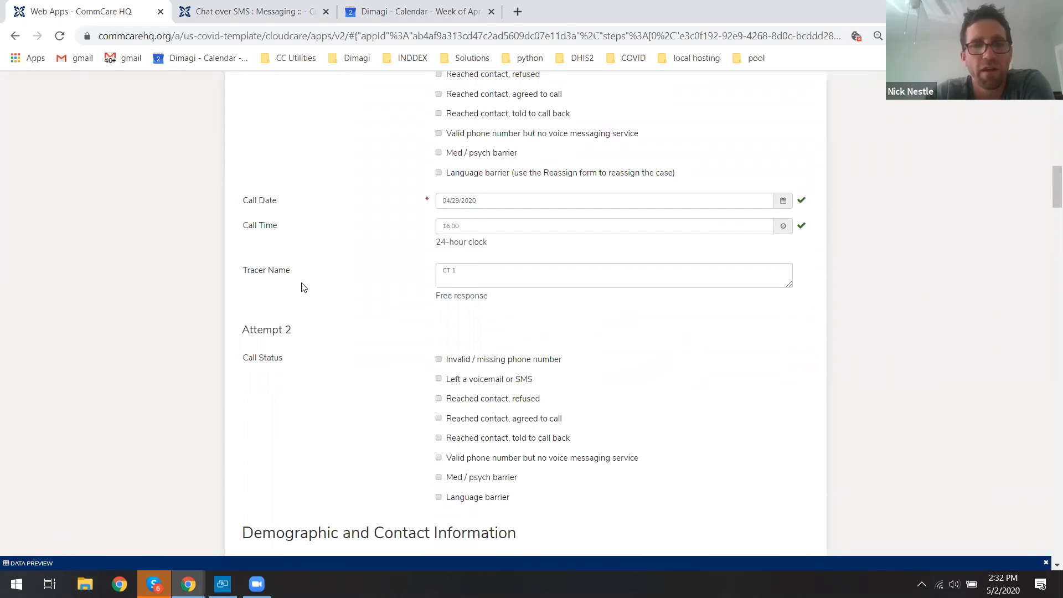
triple_click(292, 270)
left_click(275, 275)
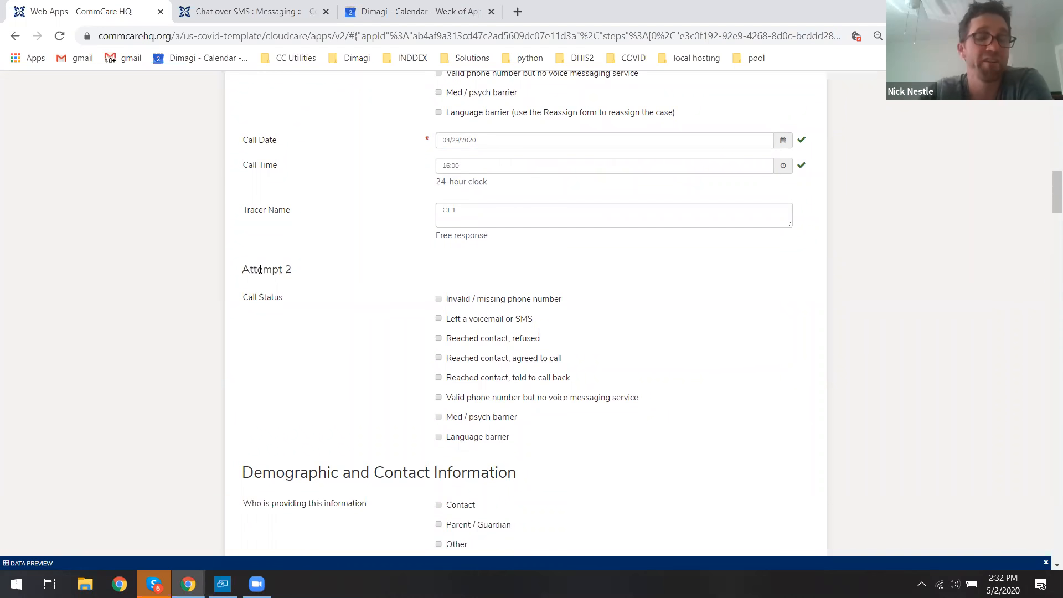
left_click(481, 363)
scroll(697, 311, "down", 2)
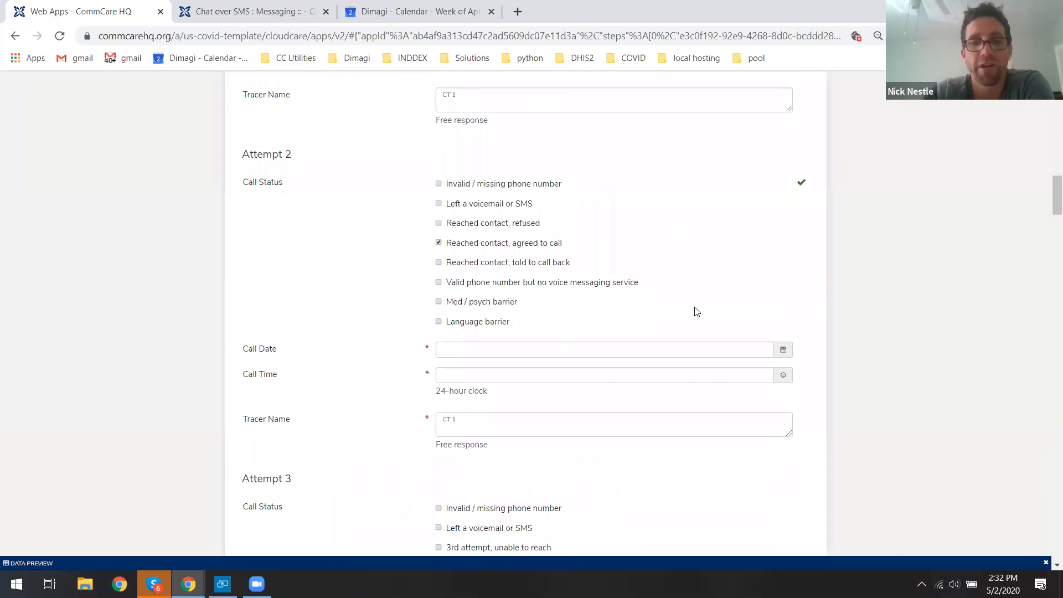
Set Attempt 2's call date to 05/02/2020 and call time to 16:00.
left_click(523, 348)
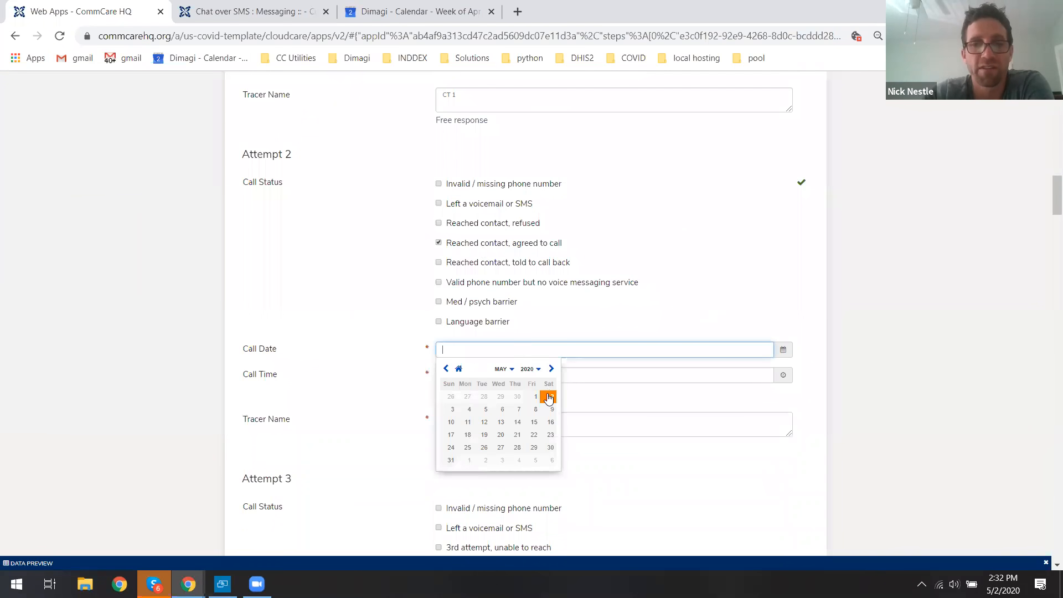
left_click(548, 396)
left_click(442, 375)
left_click(452, 408)
left_click(416, 310)
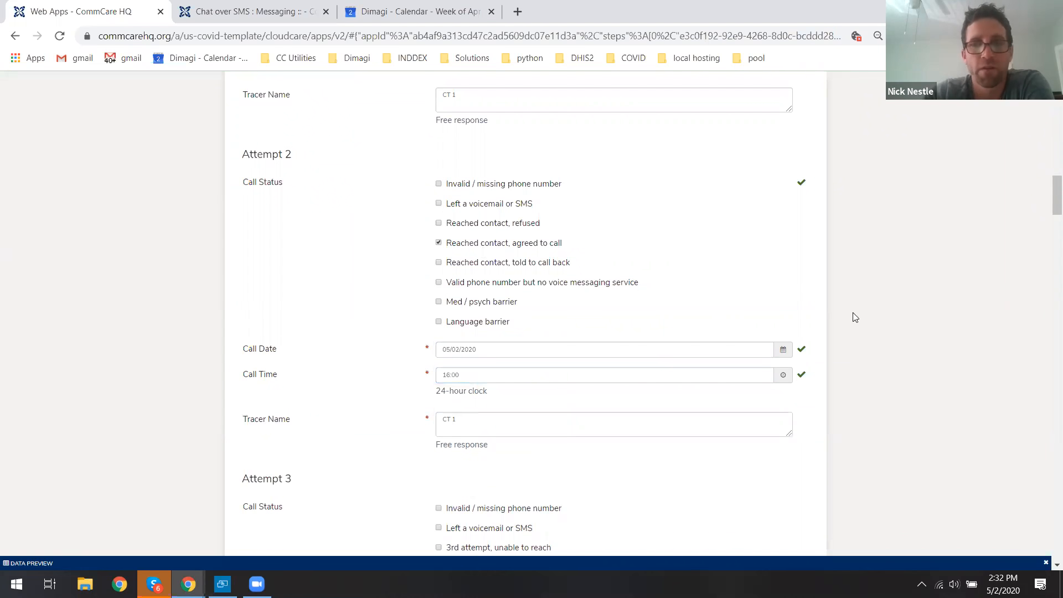
Mark Contact as the person providing the demographic and contact information.
scroll(1048, 205, "up", 2)
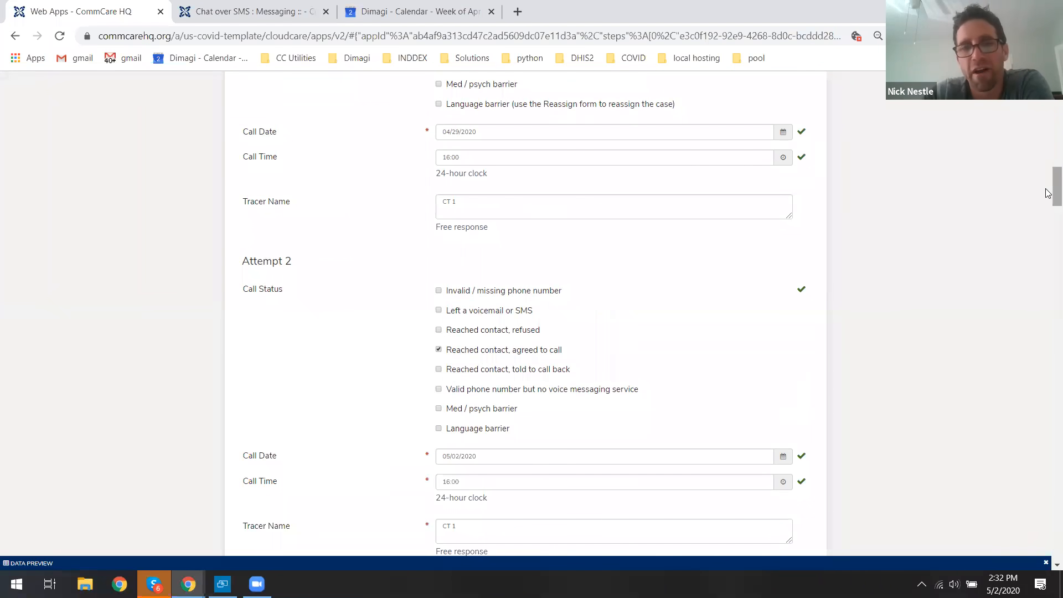
scroll(1048, 204, "down", 2)
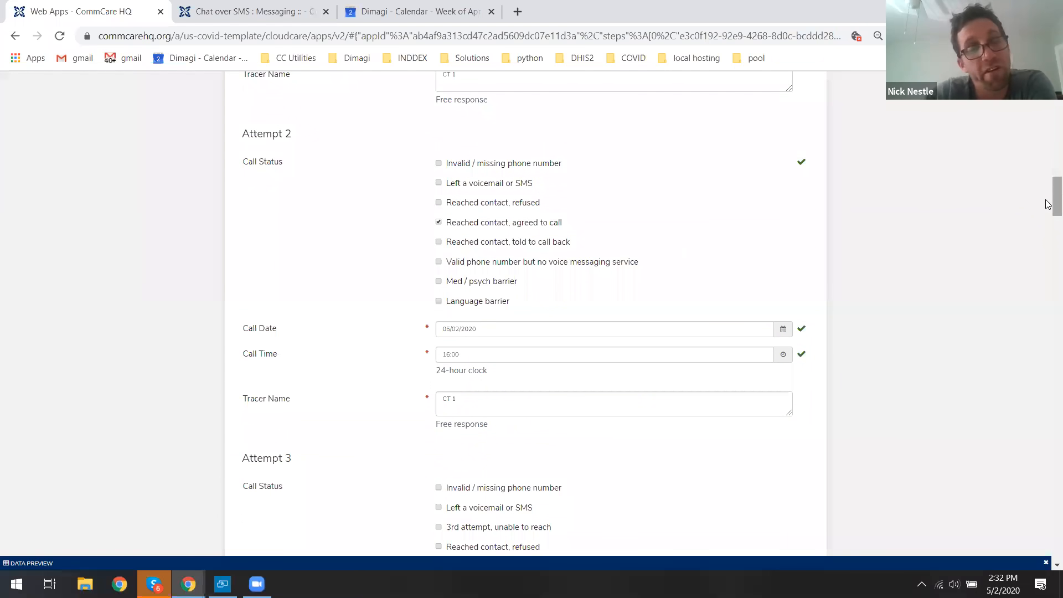
left_click_drag(1048, 204, 1048, 216)
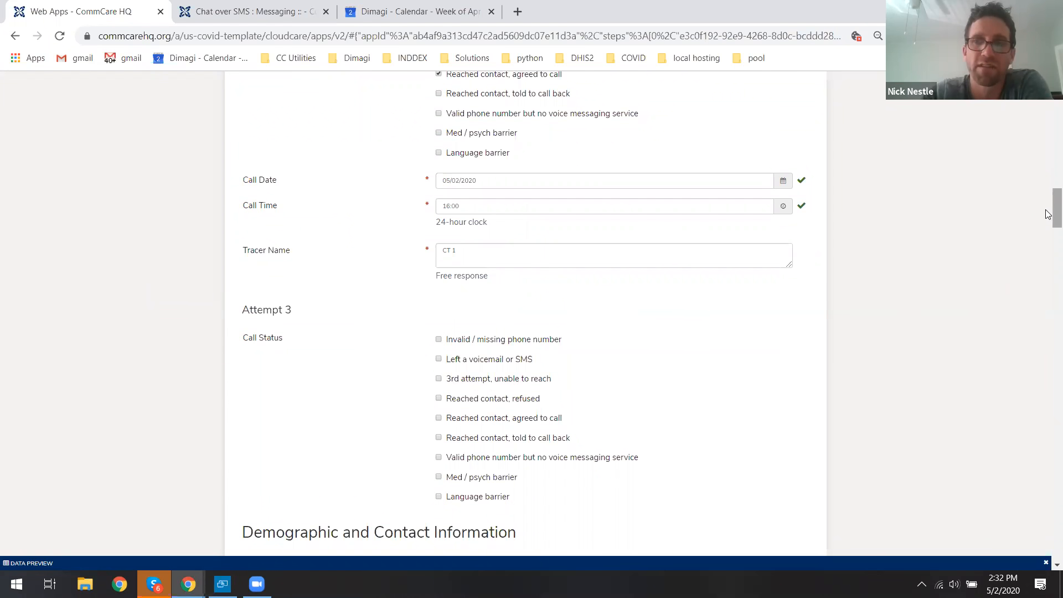
left_click_drag(1048, 212, 1048, 247)
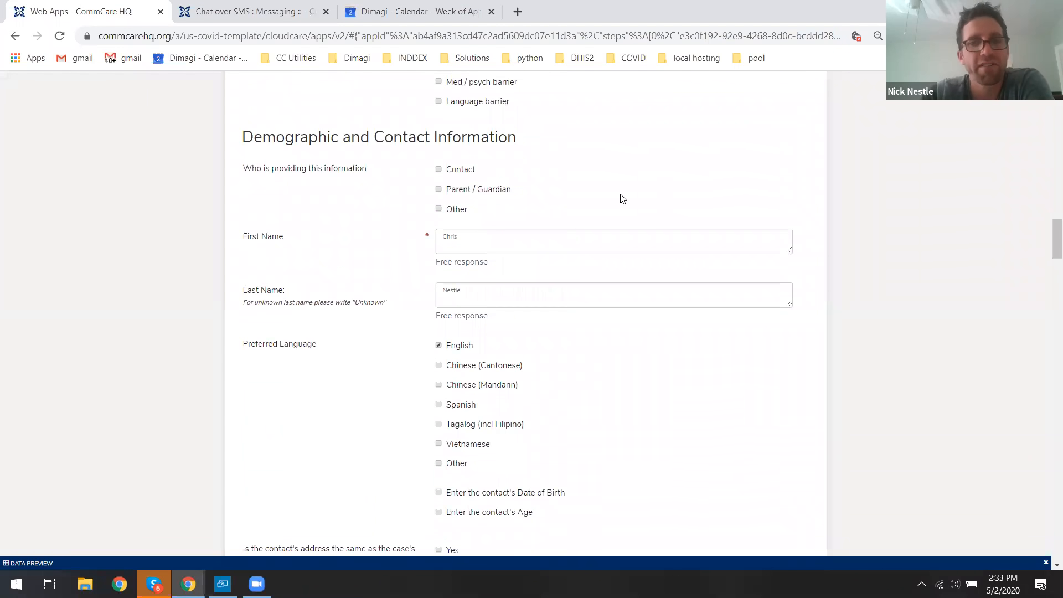
left_click(466, 171)
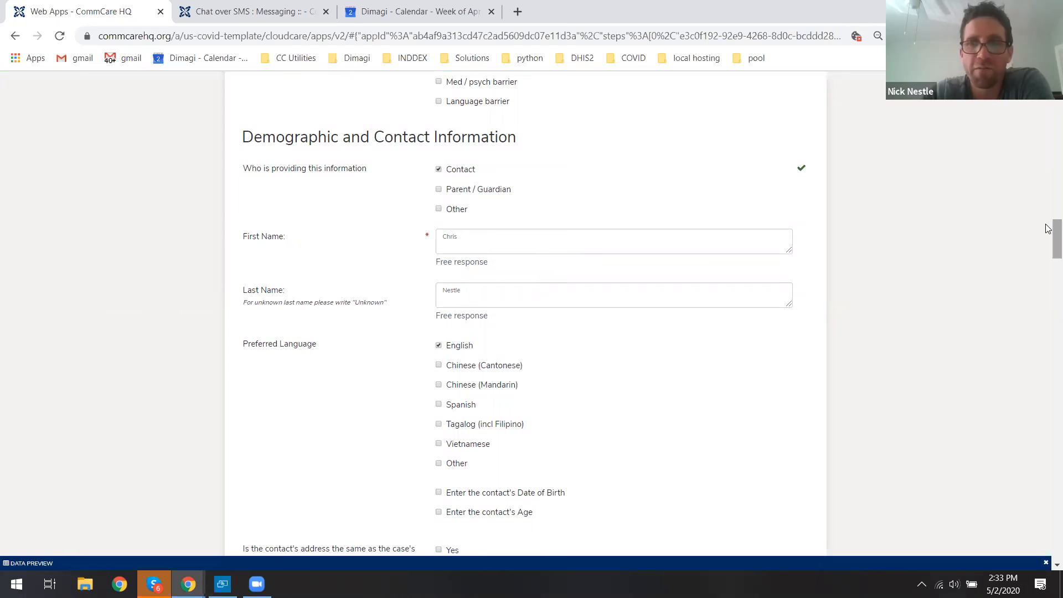
Answer Yes to whether the contact's phone number can receive SMS messages.
left_click_drag(1048, 236, 1049, 276)
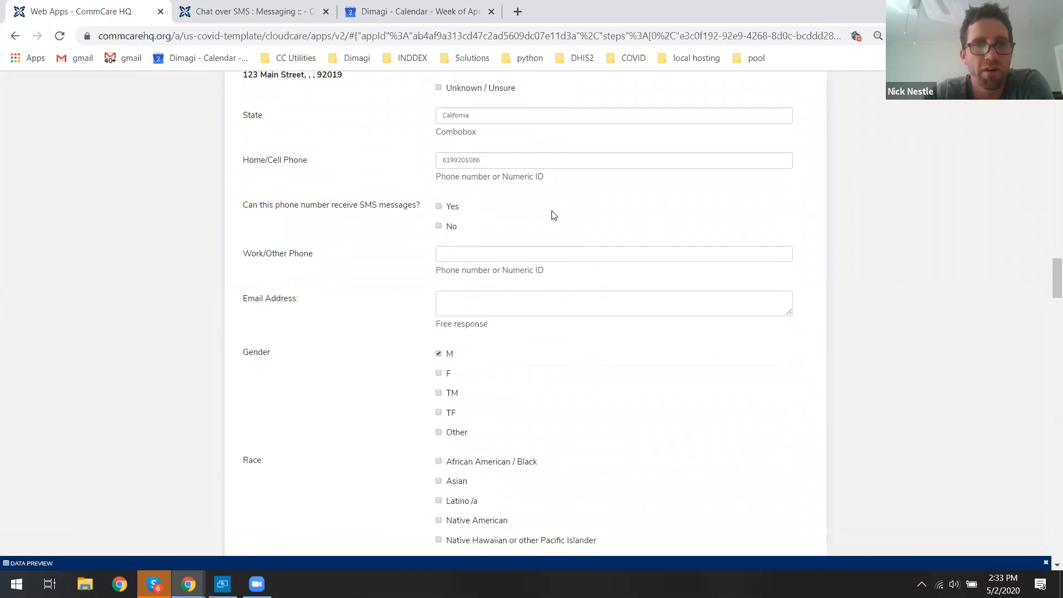
left_click_drag(245, 208, 402, 213)
left_click(432, 208)
left_click(440, 207)
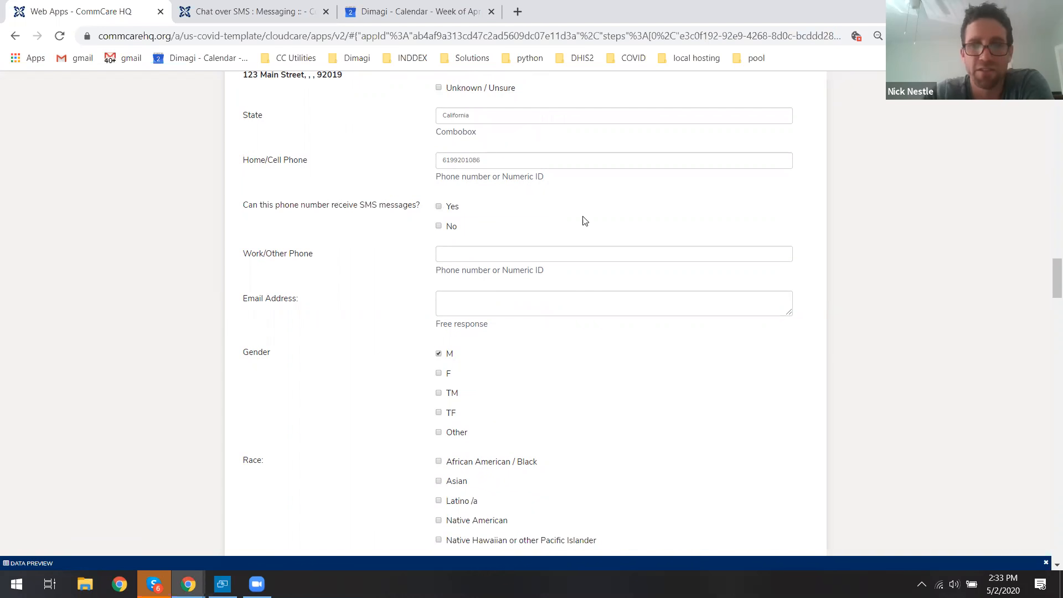
scroll(1048, 278, "down", 1)
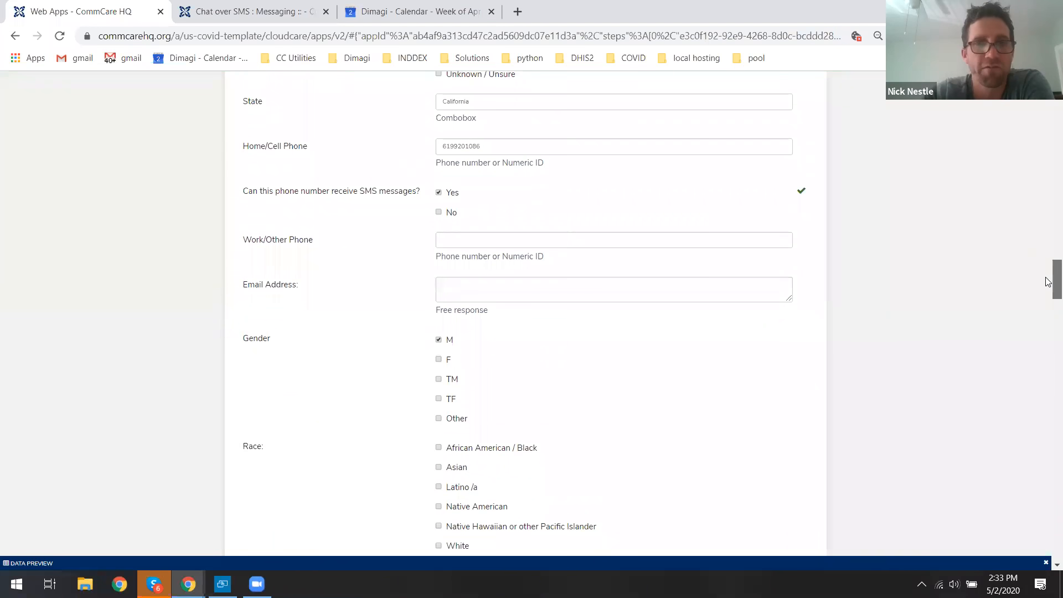
Set the contact's race to White.
left_click_drag(1046, 279, 1045, 279)
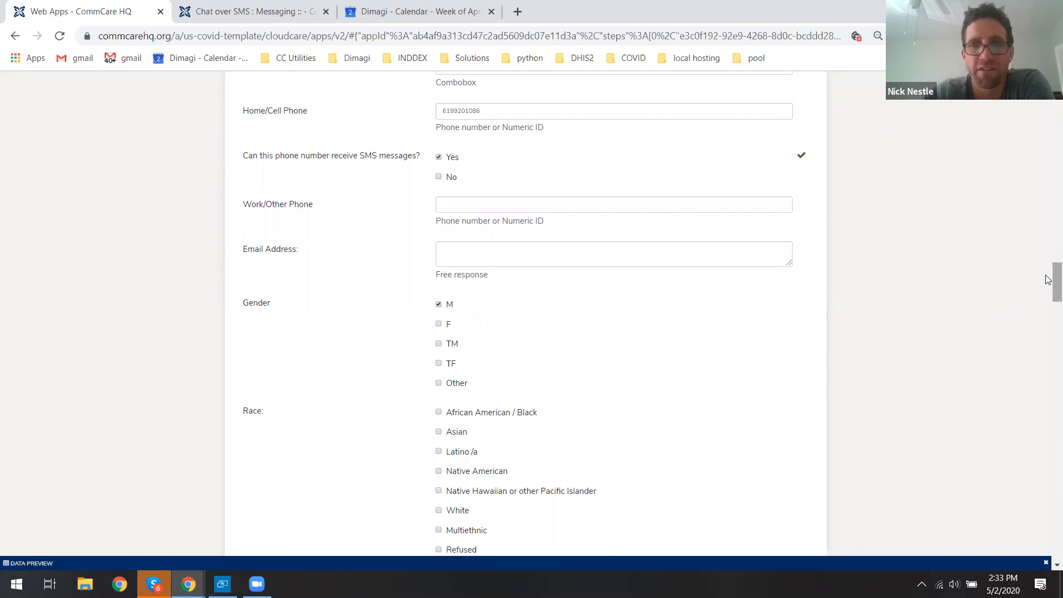
scroll(1051, 280, "down", 3)
left_click(439, 327)
scroll(1048, 290, "down", 6)
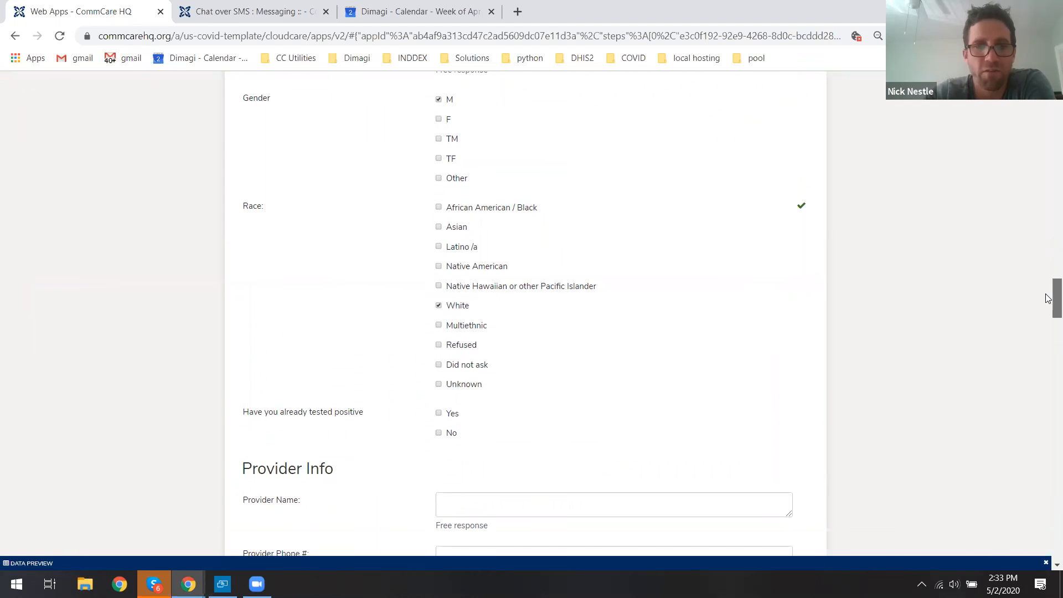
left_click(488, 201)
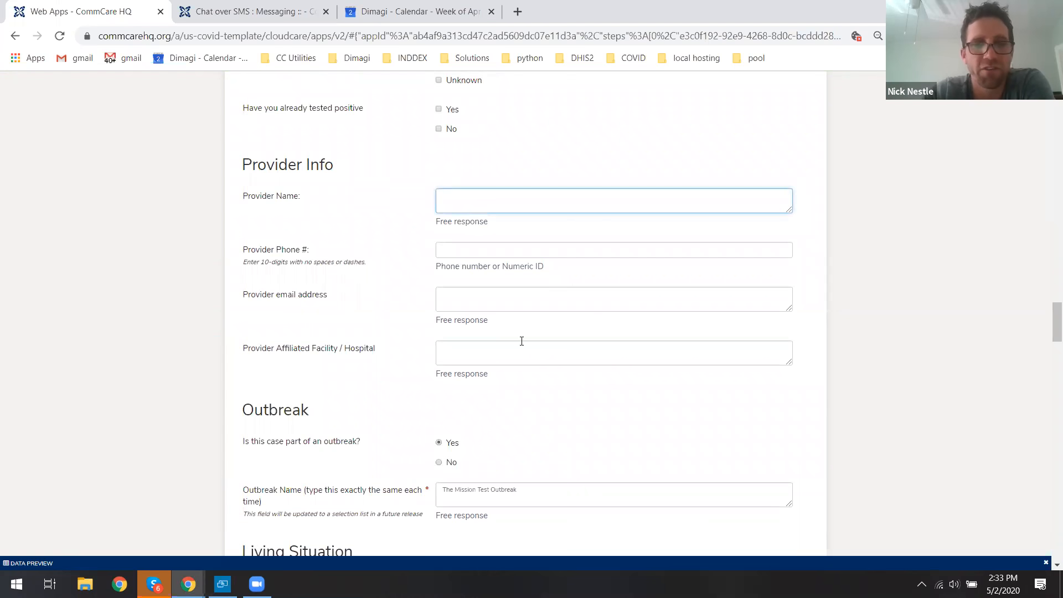
Describe the contact's living situation as Single Family Home / RV / trailer.
scroll(1049, 324, "down", 3)
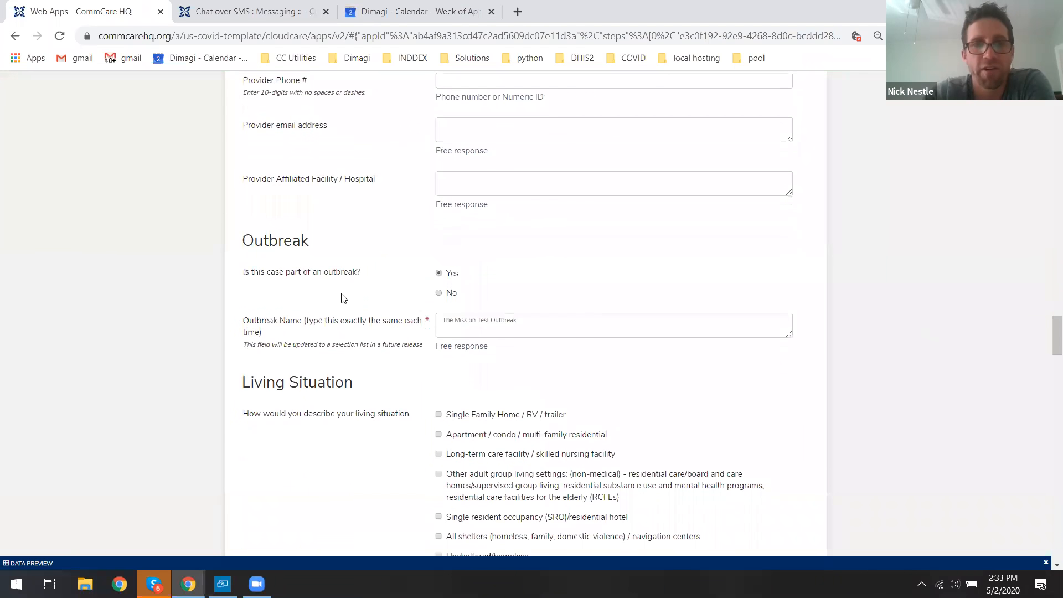
left_click_drag(242, 244, 363, 273)
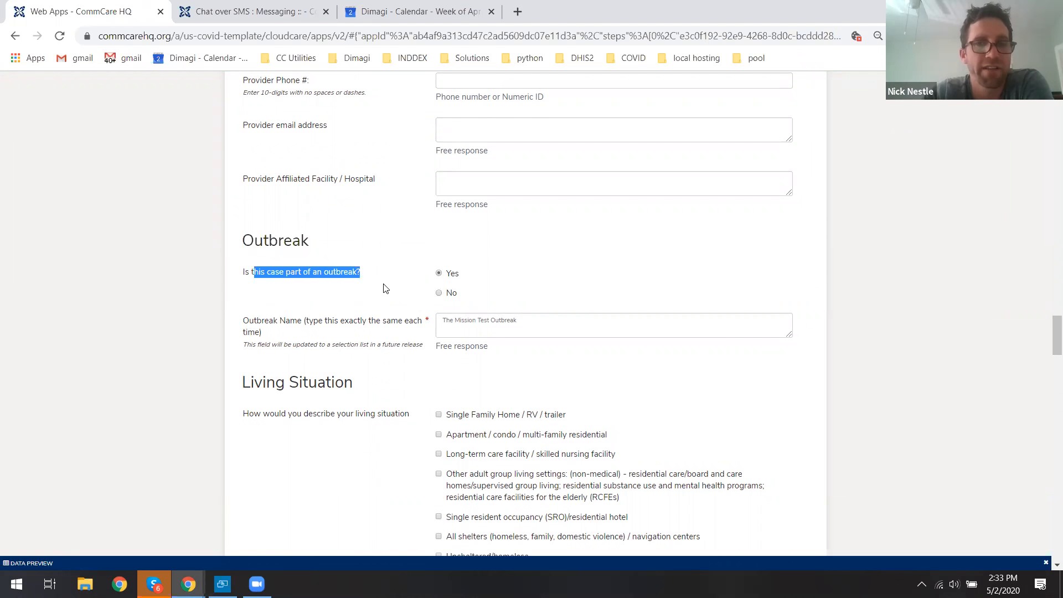
left_click(319, 273)
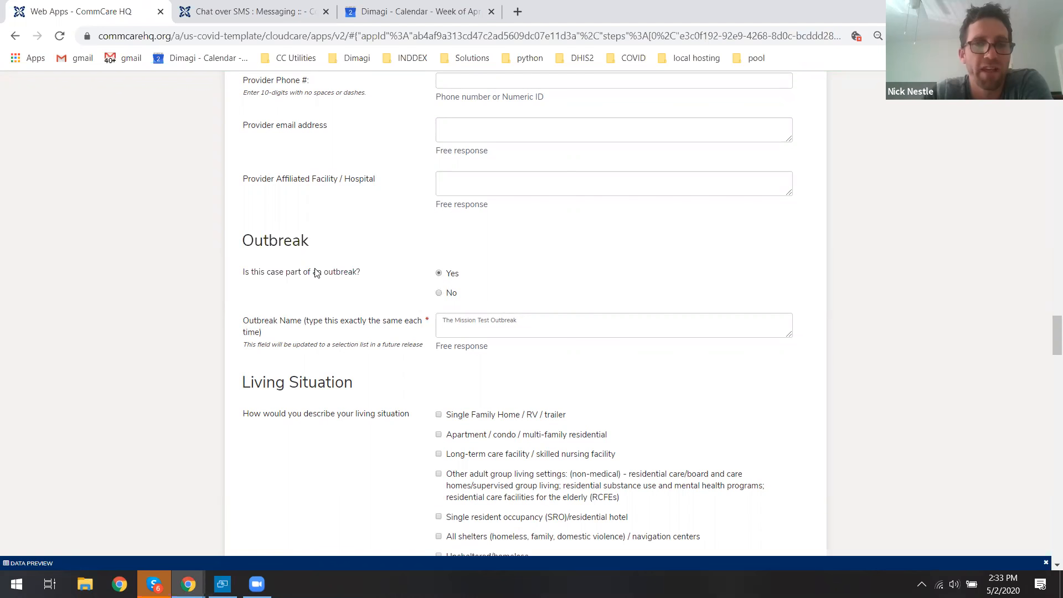
left_click_drag(1049, 332, 1053, 352)
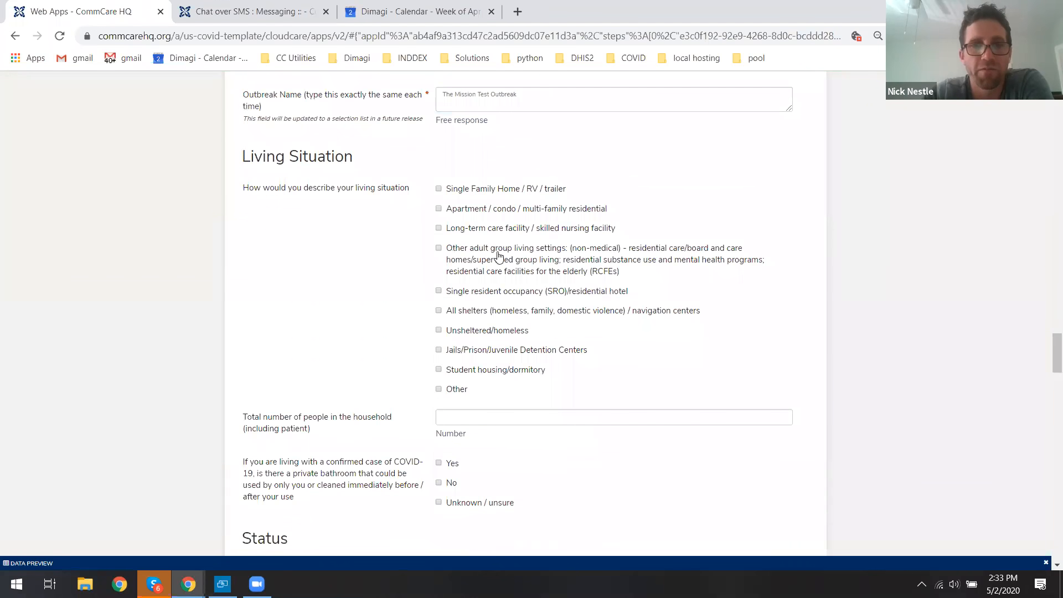
left_click(459, 191)
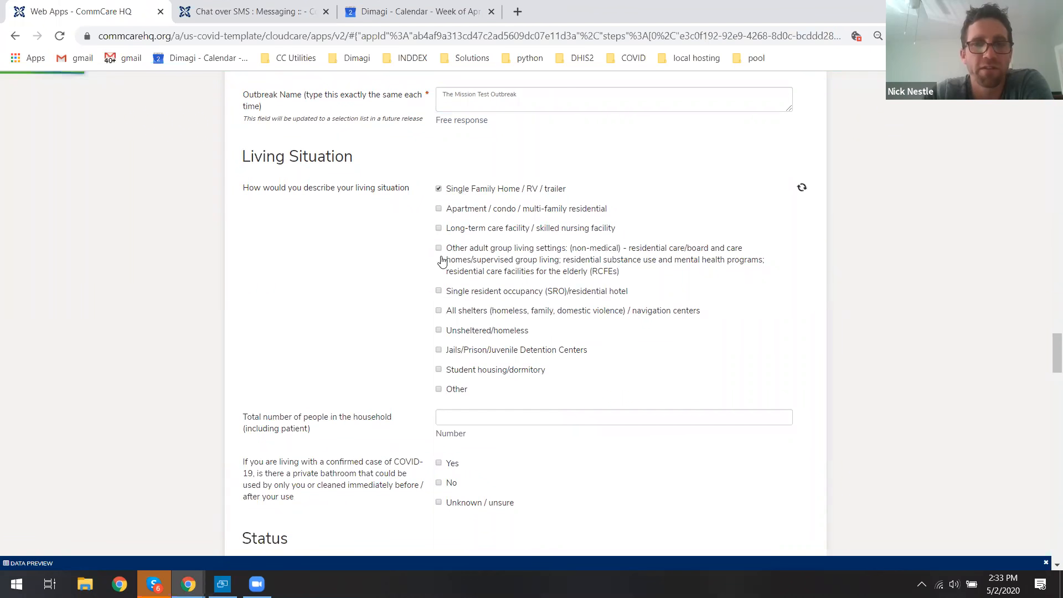
Set the household total to 3 people and answer No for a private bathroom.
left_click(457, 416)
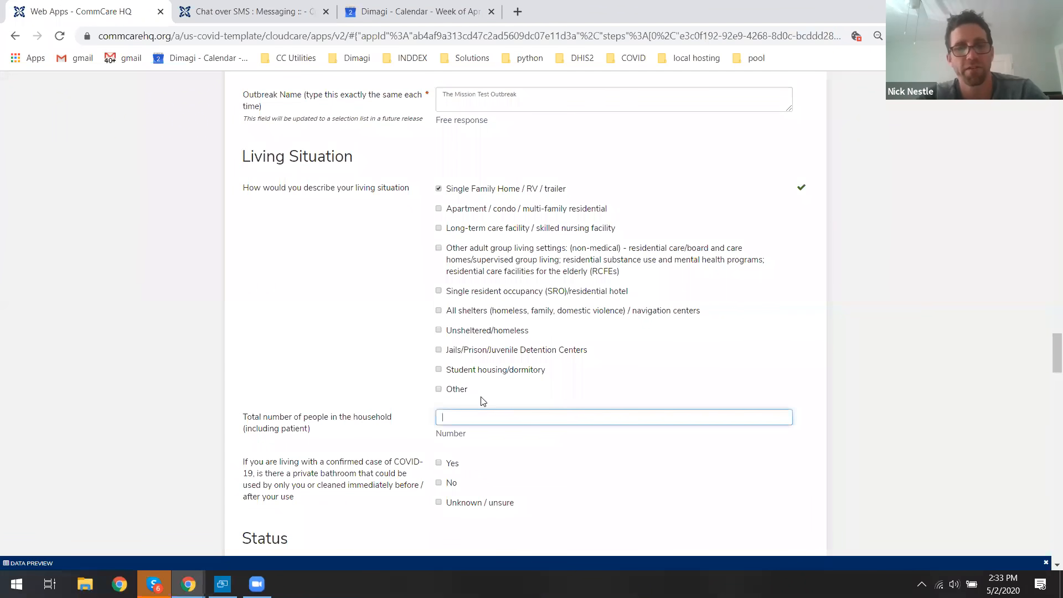
left_click(916, 408)
scroll(808, 368, "down", 4)
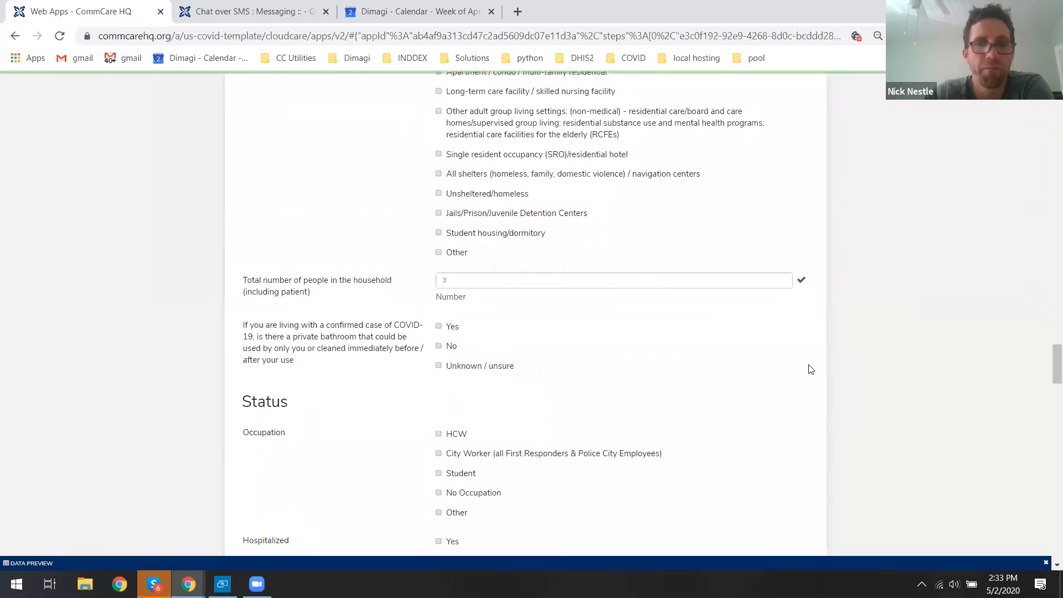
left_click(446, 253)
Fill in the Status section: pick an occupation, Hospitalized No, At Home Yes, Deceased No.
scroll(455, 267, "down", 2)
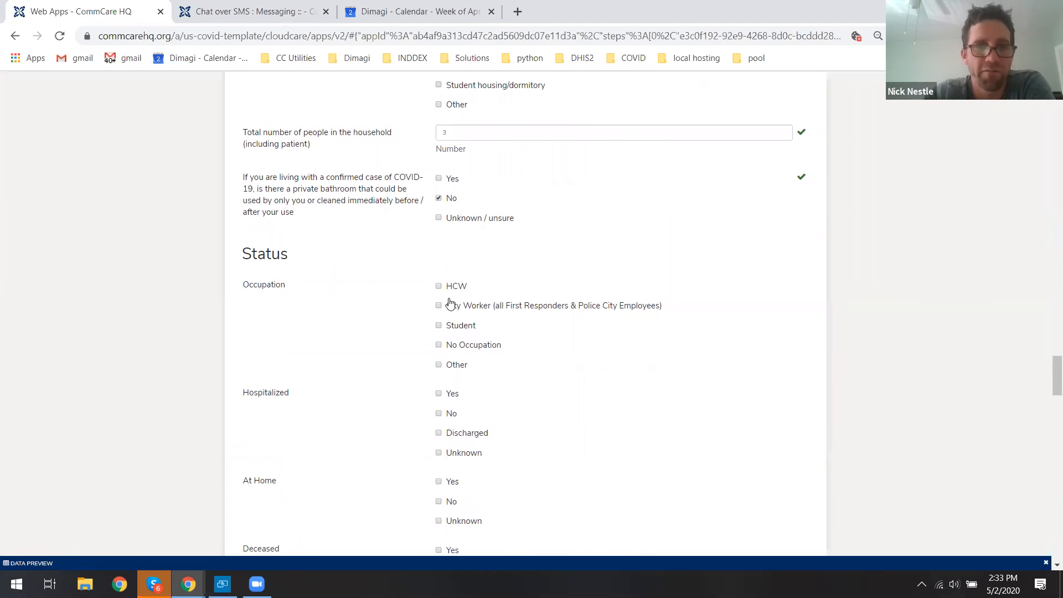
left_click(463, 283)
left_click(449, 354)
left_click(449, 421)
left_click(453, 508)
Mark None for symptoms in the past 3 days.
scroll(496, 423, "down", 6)
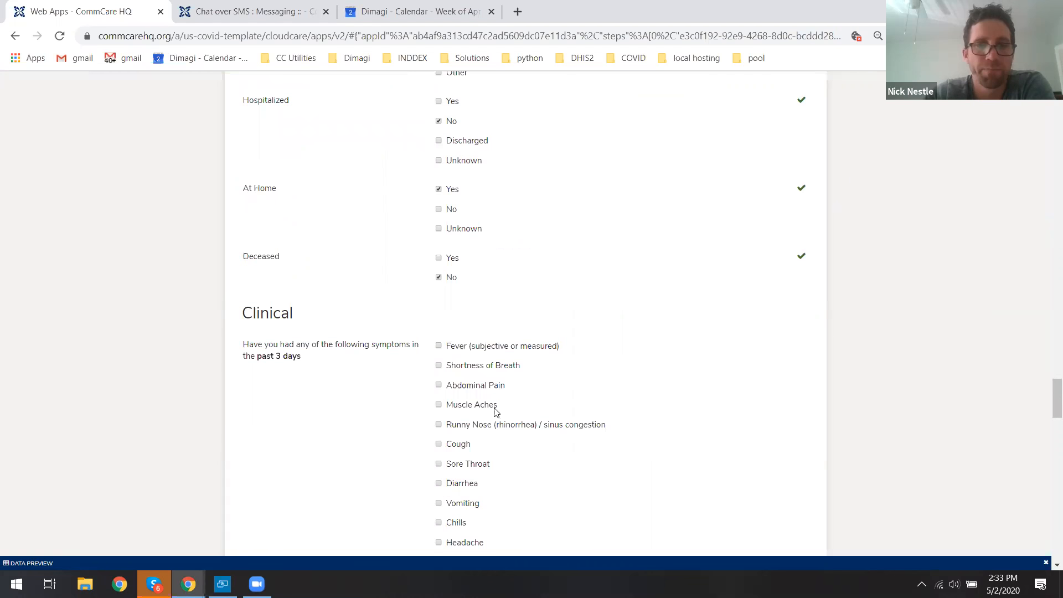
scroll(480, 258, "down", 2)
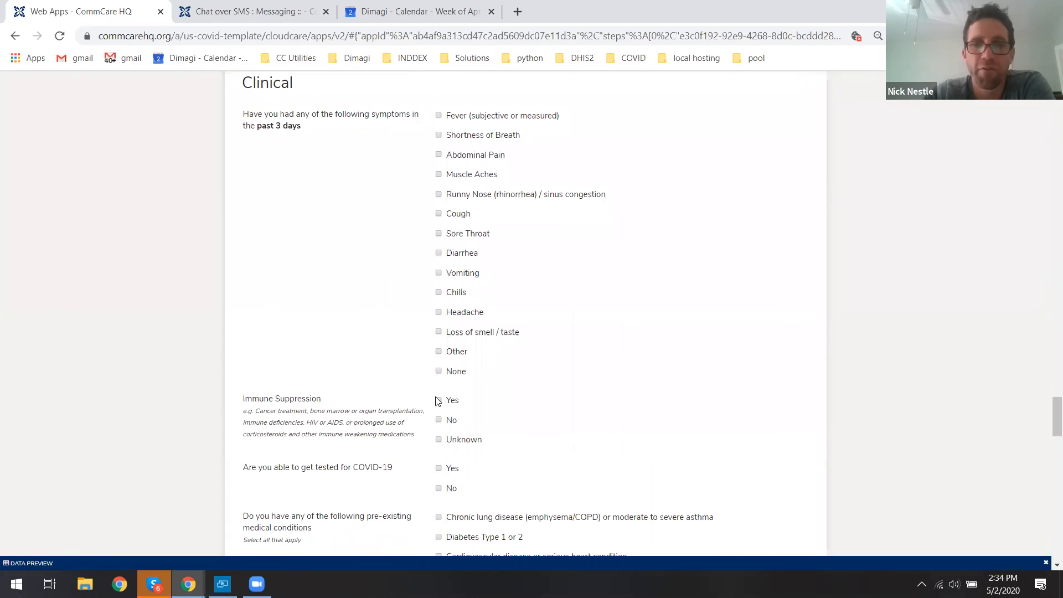
left_click(455, 372)
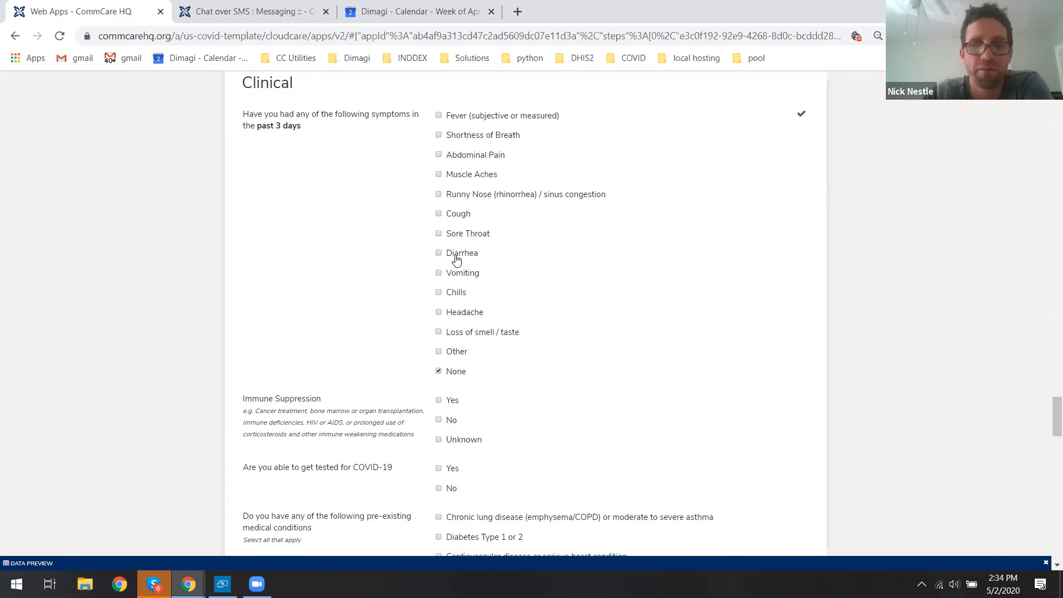
Answer No to immune suppression and No to being able to get tested for COVID-19.
scroll(254, 302, "down", 2)
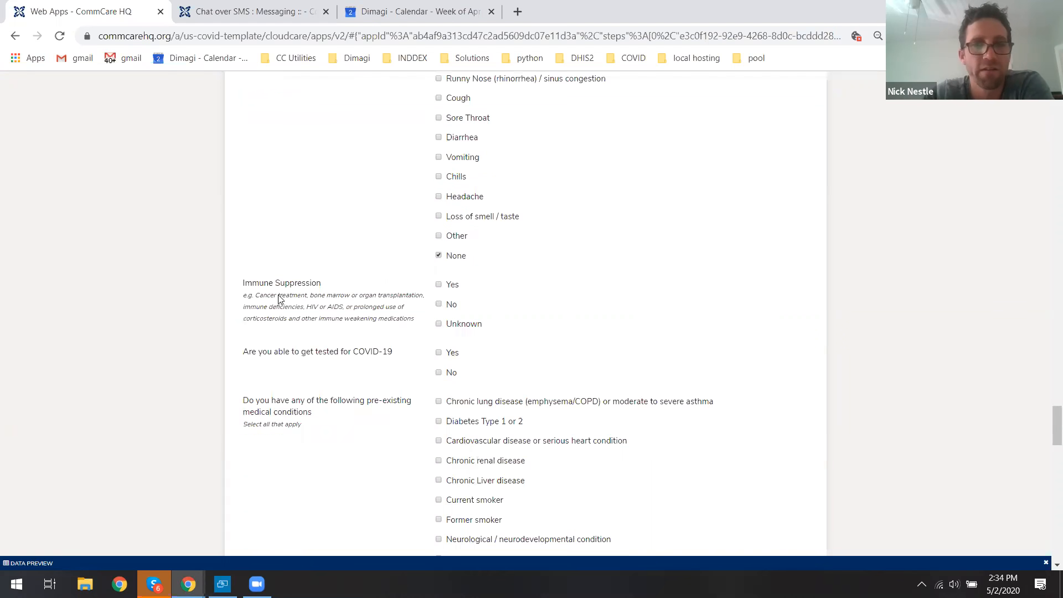
left_click(444, 308)
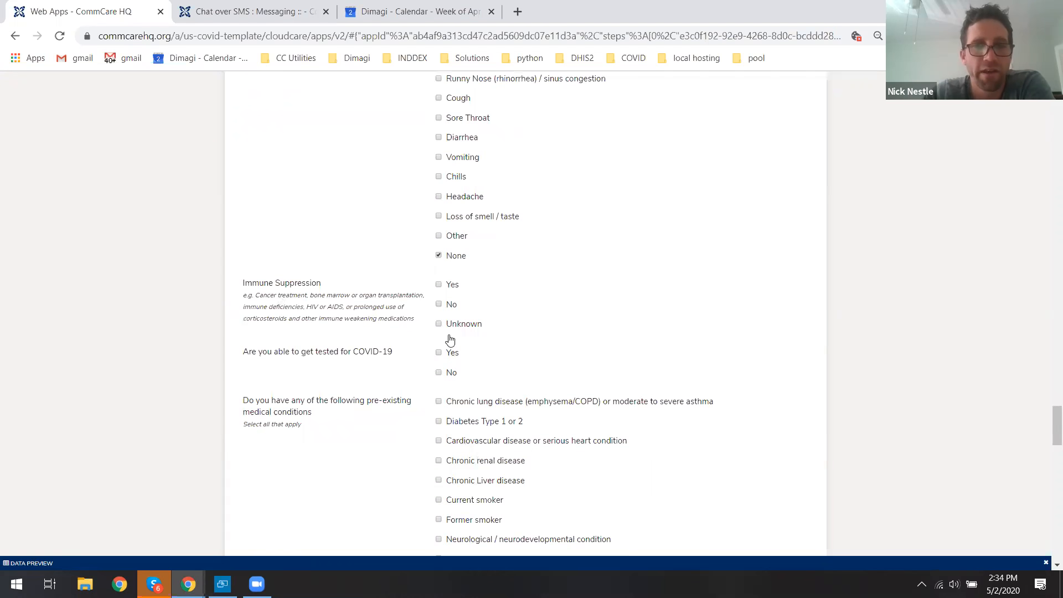
left_click(450, 373)
Select Chronic renal disease and Chronic Liver disease as the contact's pre-existing medical conditions.
scroll(479, 427, "down", 2)
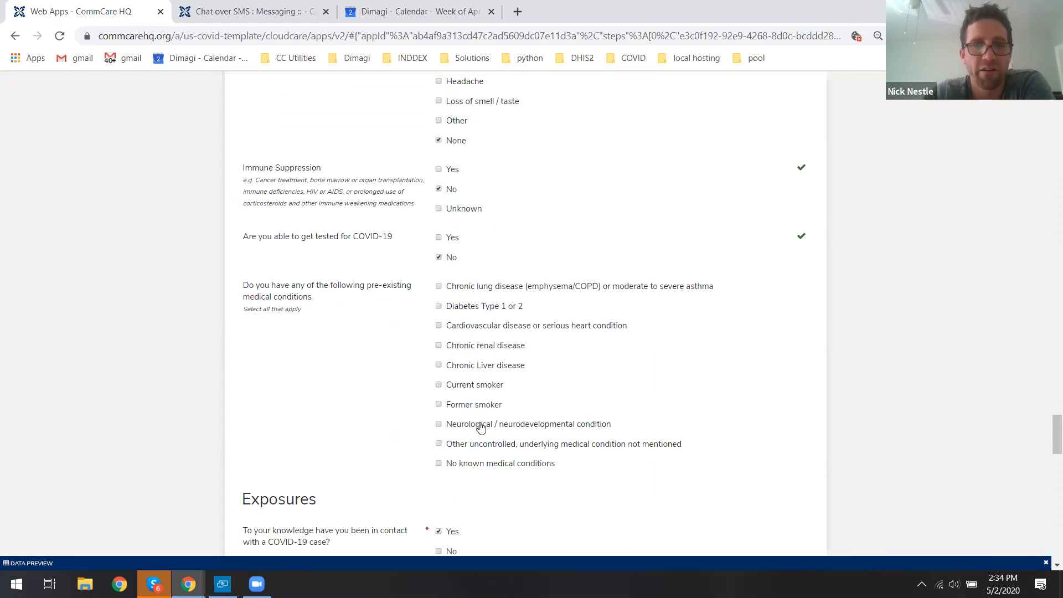
left_click(438, 463)
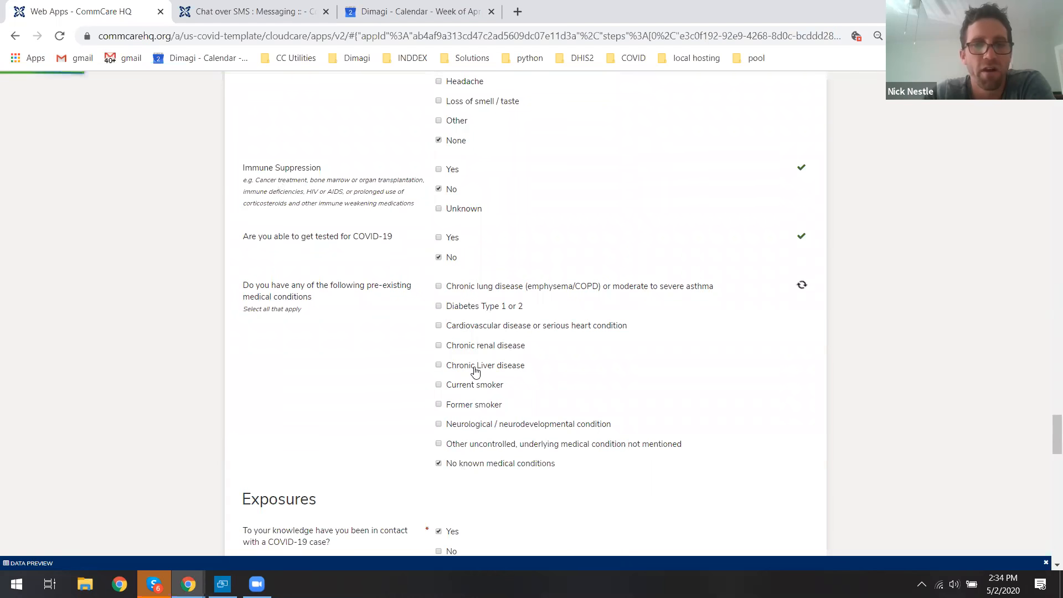
left_click(518, 364)
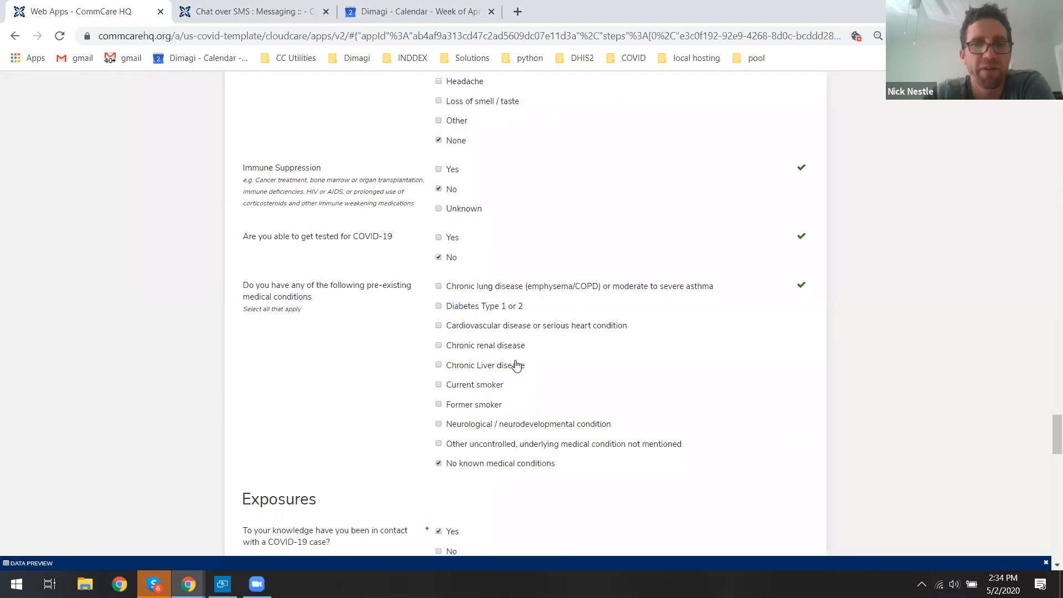
left_click(476, 465)
left_click(468, 348)
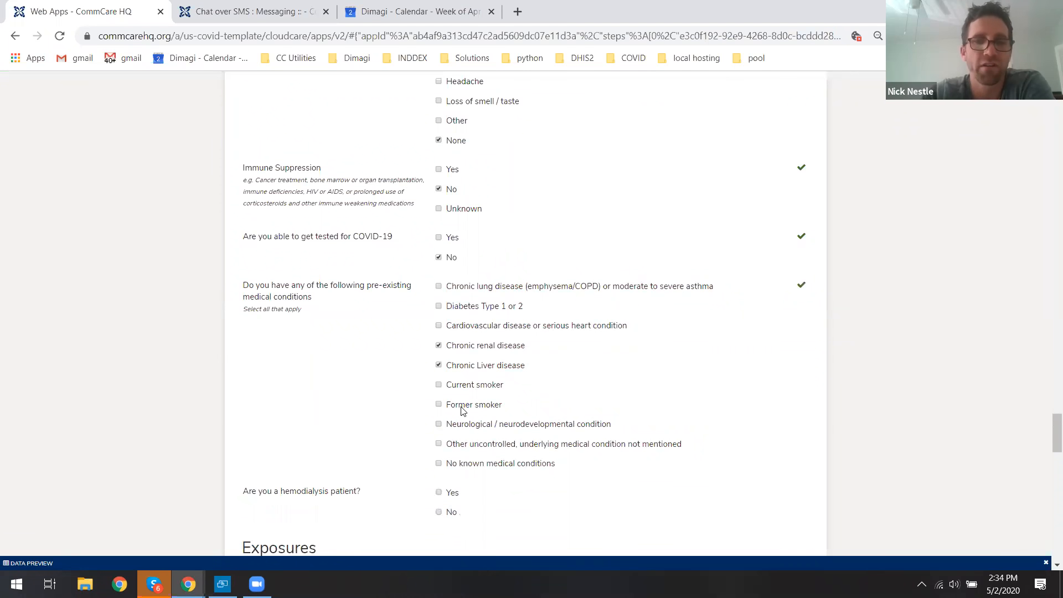
scroll(1048, 437, "down", 3)
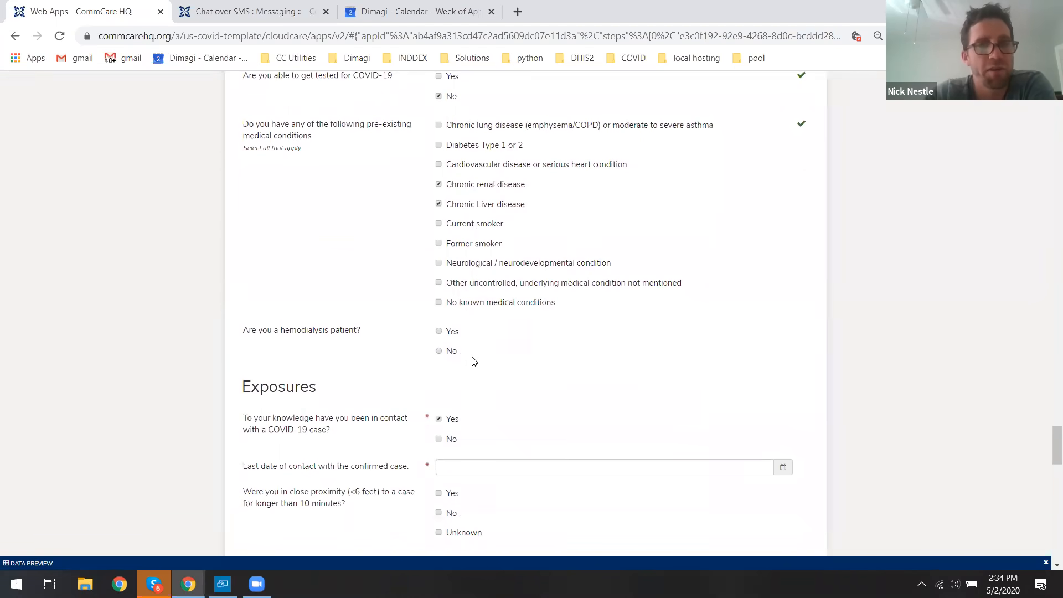
Answer No to being a hemodialysis patient.
left_click(443, 355)
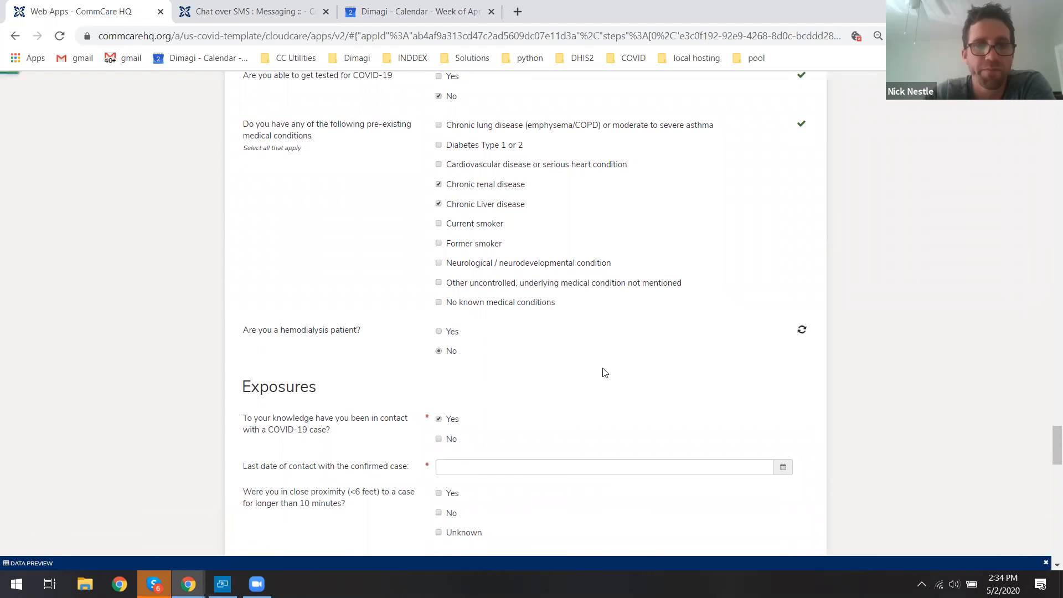
scroll(1048, 434, "down", 4)
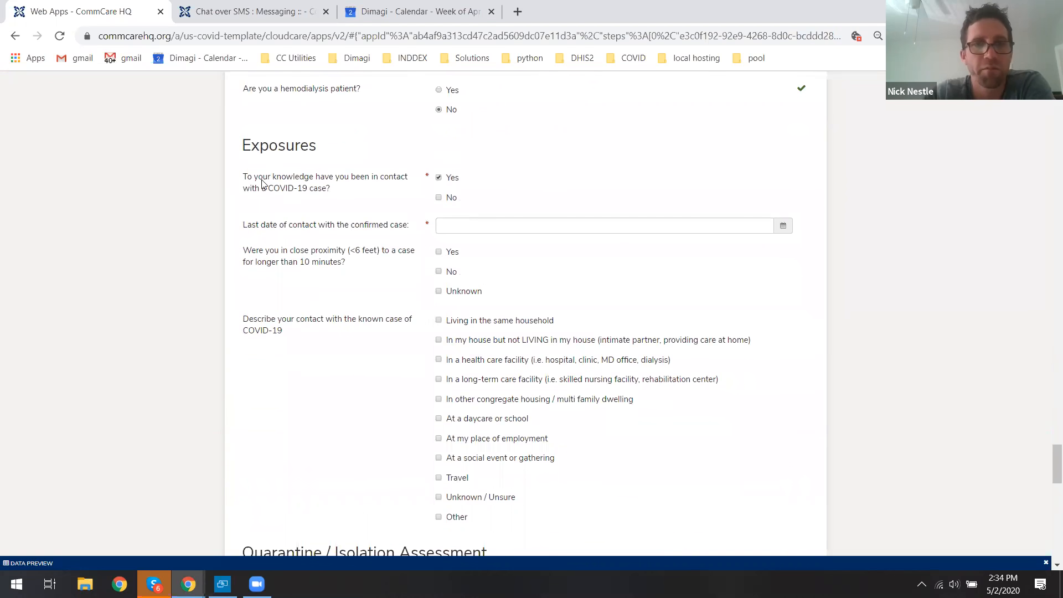
left_click_drag(247, 177, 370, 180)
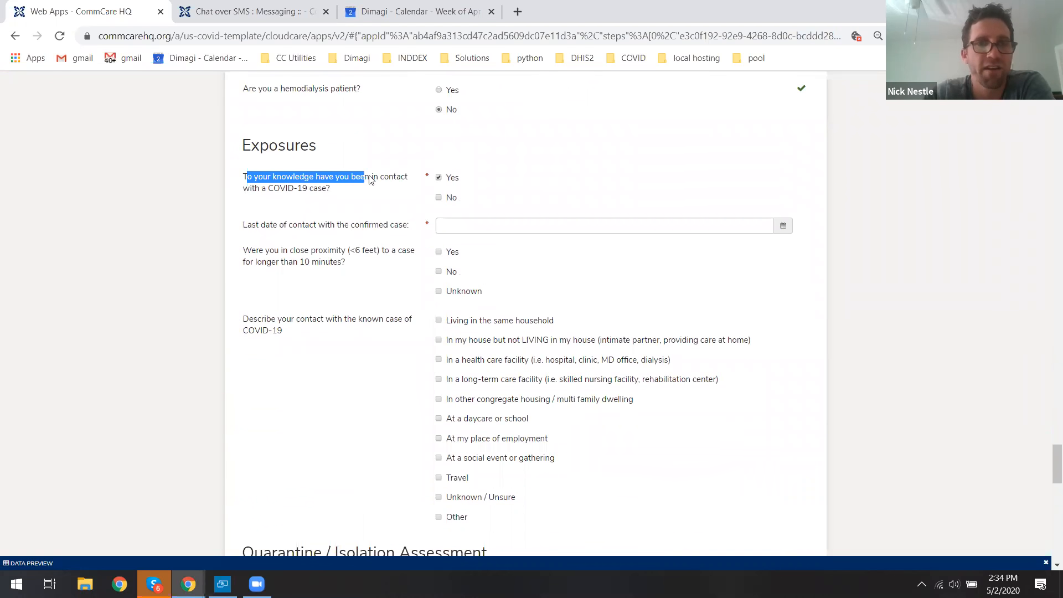
left_click(376, 179)
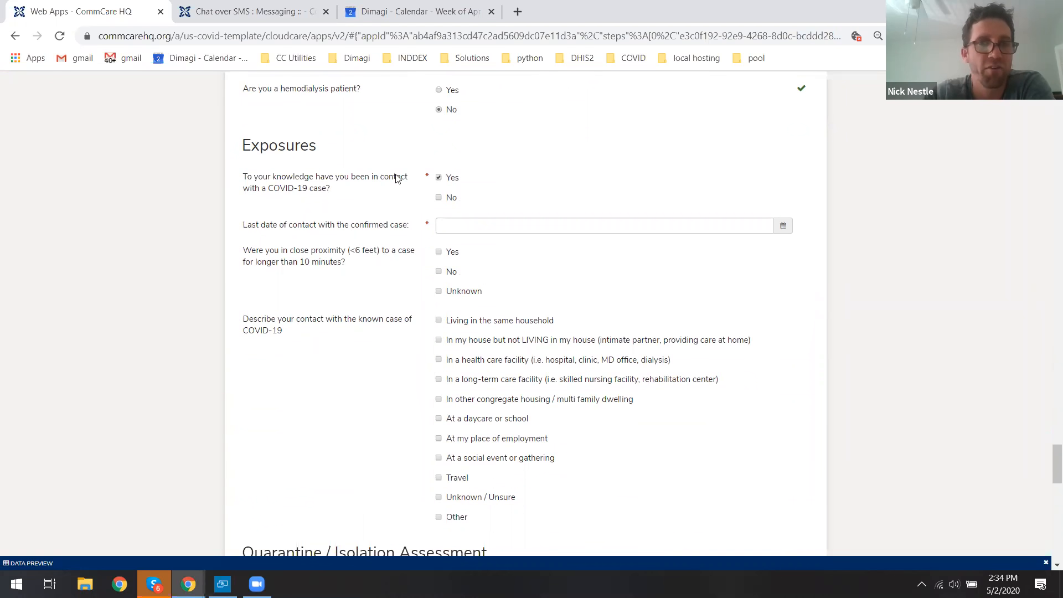
In Exposures, mark contact with a case Yes, last contact date 04/29/2020, close proximity No, and Living in the same household.
left_click(437, 177)
left_click(461, 225)
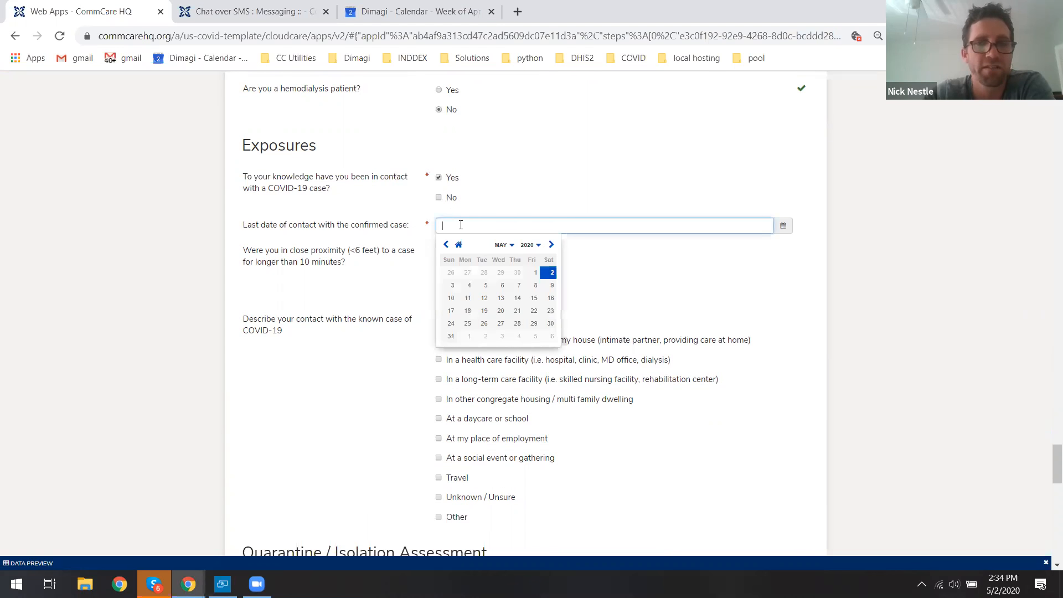
left_click(502, 273)
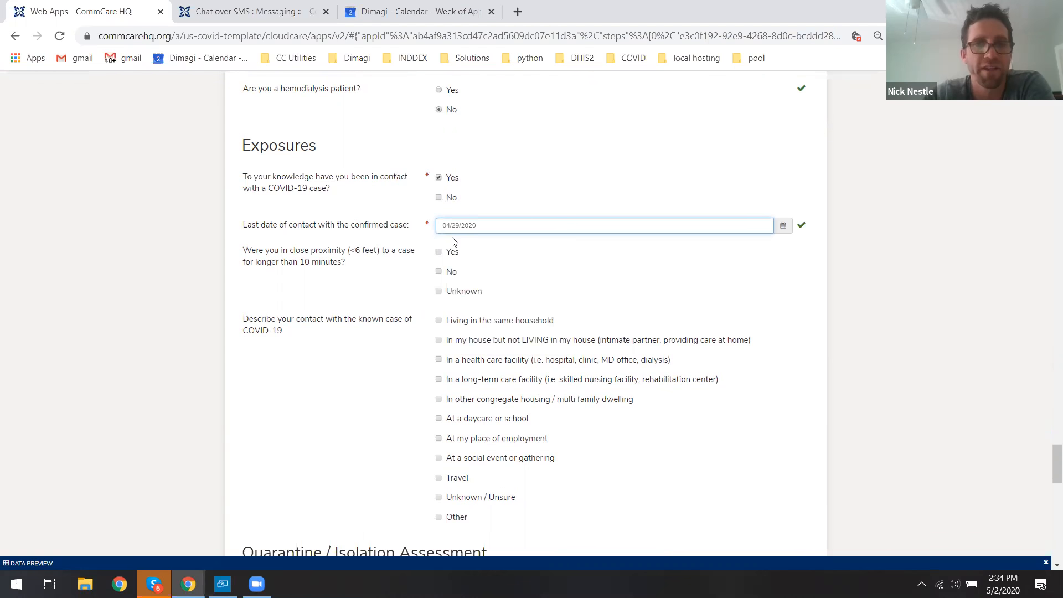
left_click(449, 274)
left_click(508, 324)
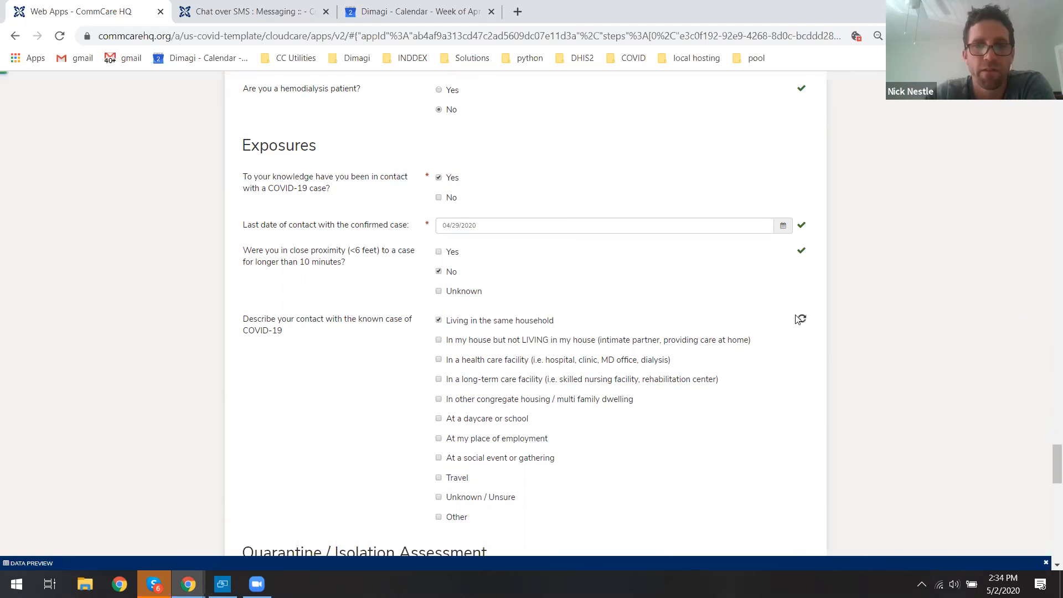
Read the Quarantine instructions and the home quarantine end date.
scroll(858, 311, "down", 4)
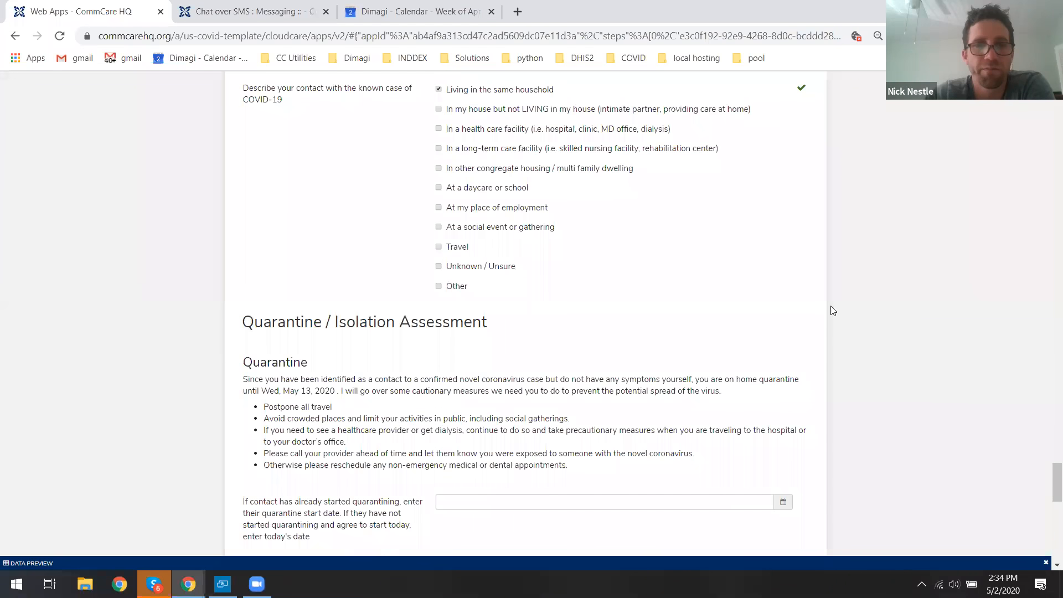
scroll(382, 262, "down", 2)
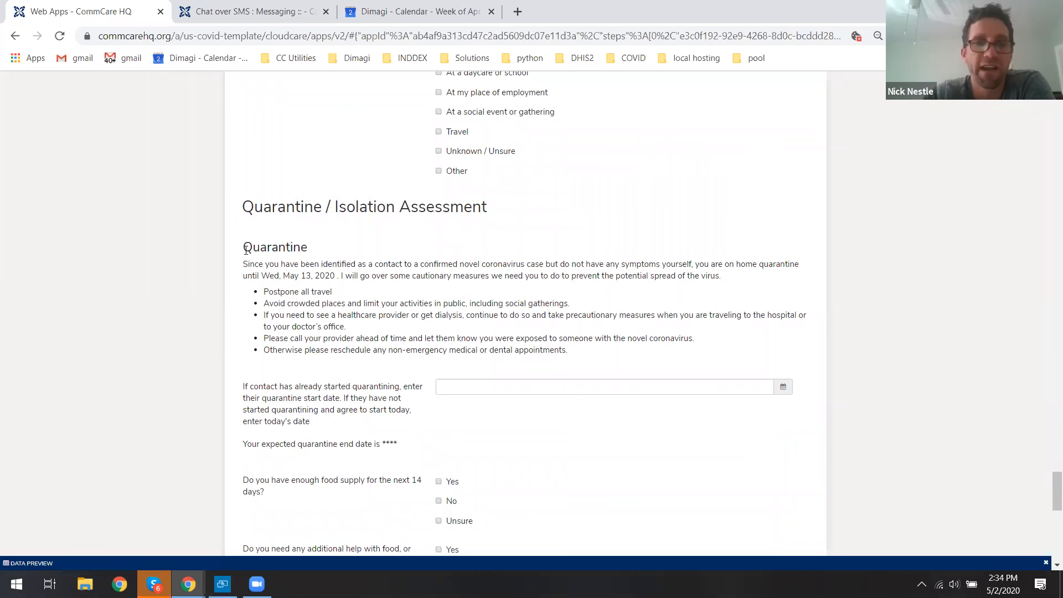
left_click_drag(247, 250, 319, 260)
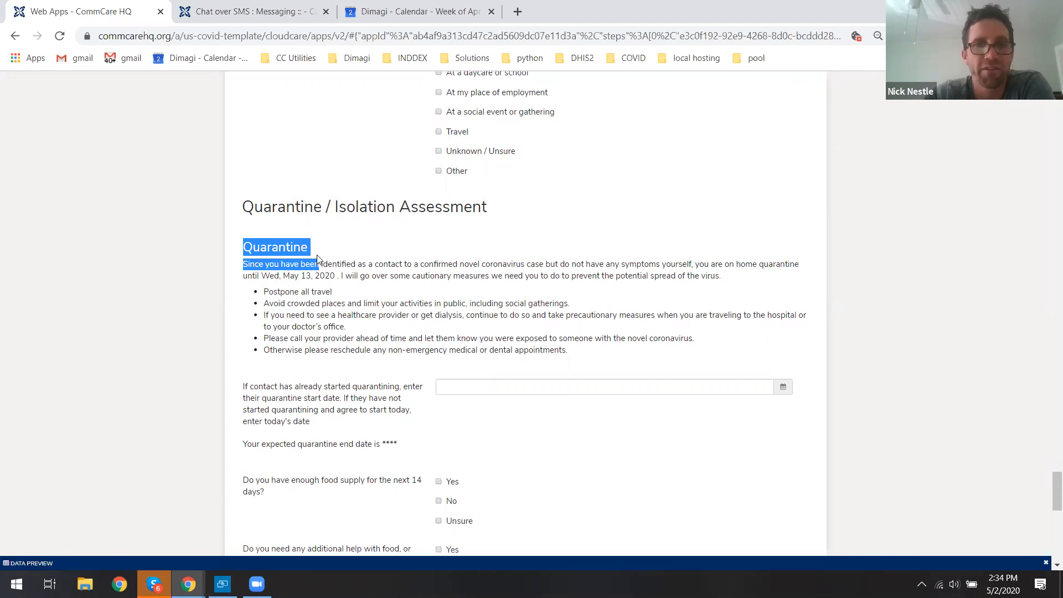
left_click(319, 259)
left_click_drag(264, 276, 336, 276)
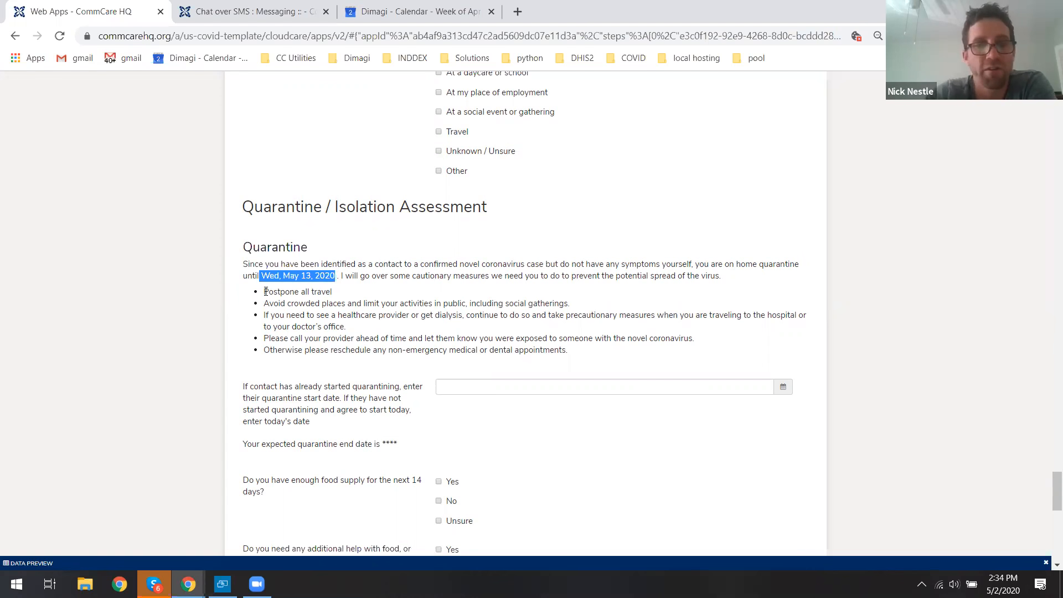
left_click_drag(265, 292, 481, 343)
left_click(481, 343)
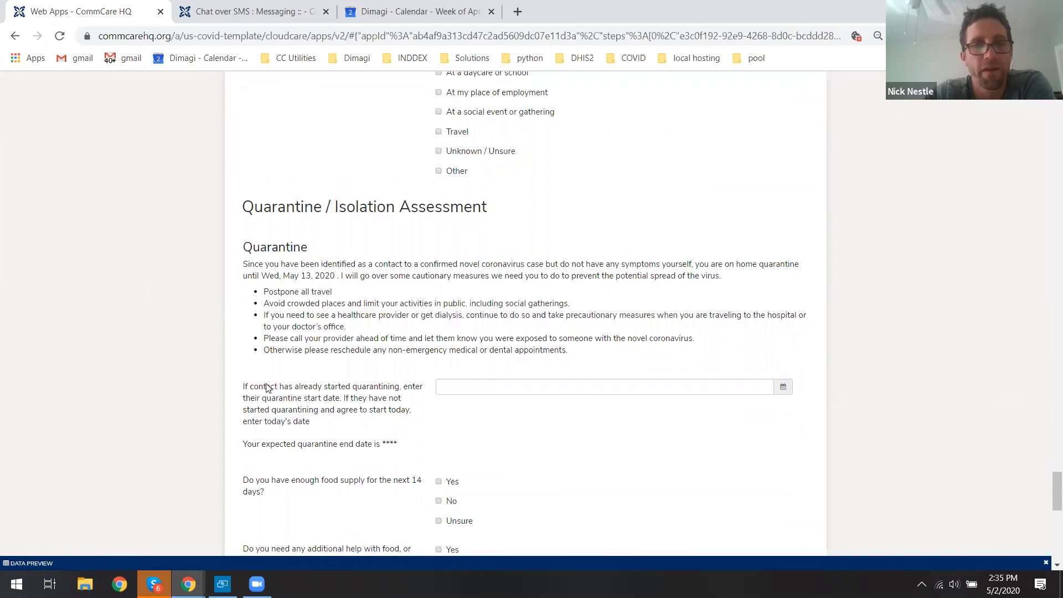
Set the contact's quarantine start date to 04/29/2020.
left_click_drag(250, 387, 383, 390)
double_click(383, 391)
left_click(407, 387)
left_click(529, 387)
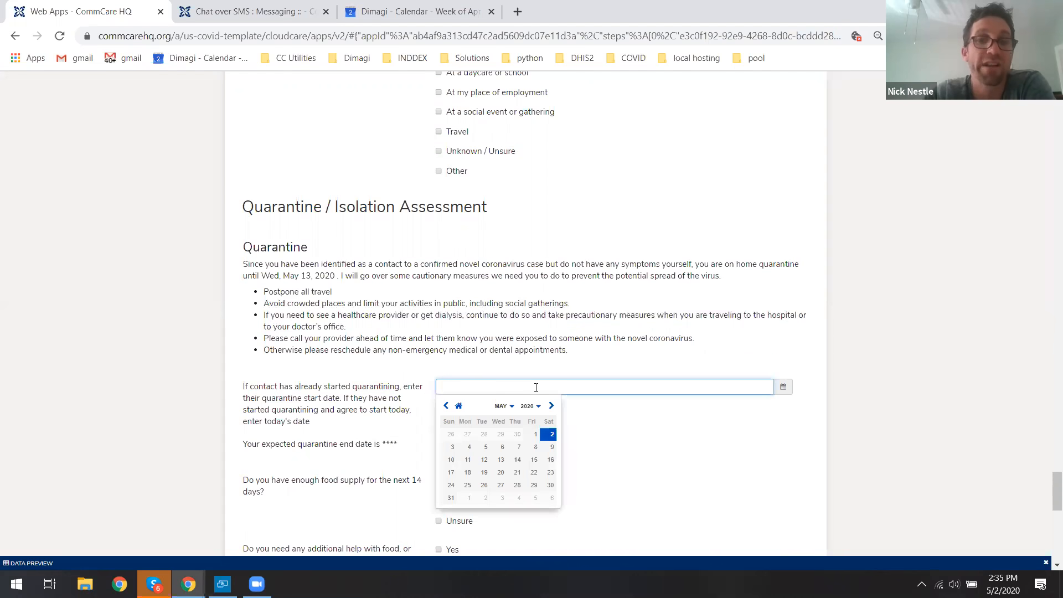
left_click(500, 435)
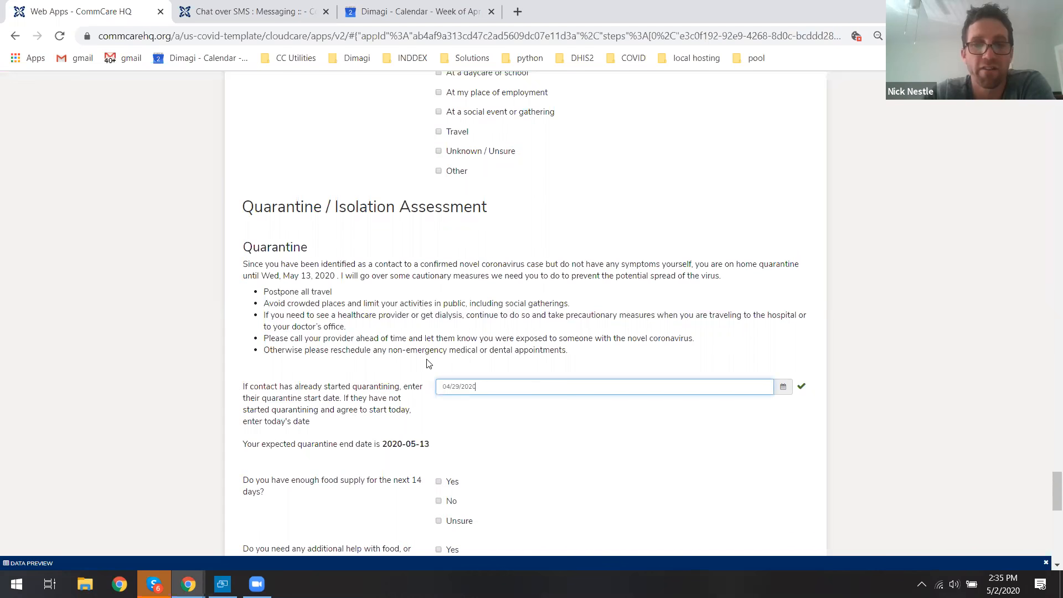
left_click_drag(382, 443, 437, 451)
left_click(334, 386)
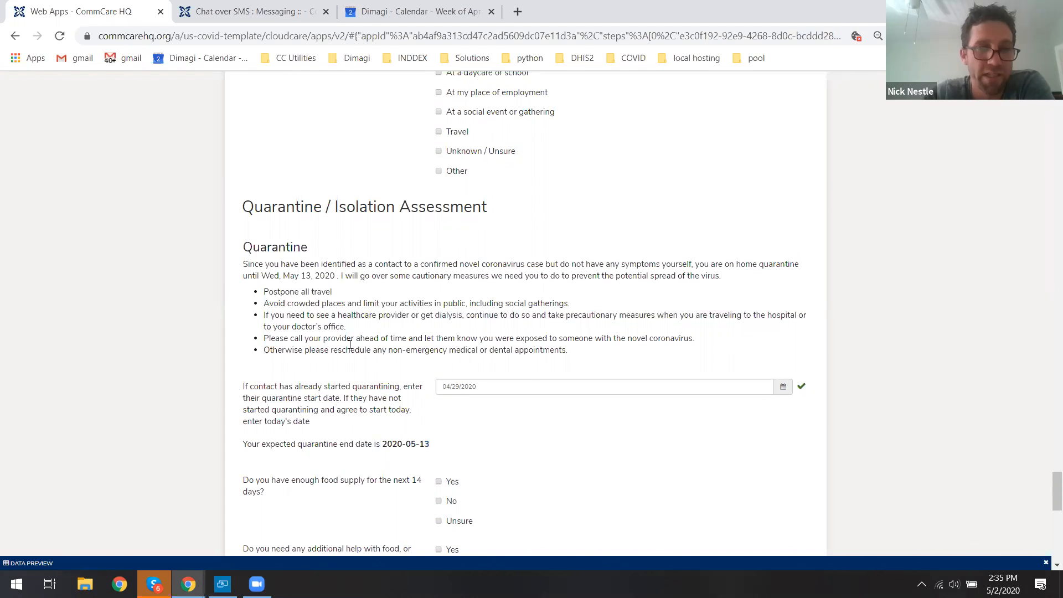
Answer Yes to having enough food supply and No to needing additional help during quarantine.
scroll(350, 344, "down", 2)
scroll(402, 297, "down", 2)
left_click(441, 250)
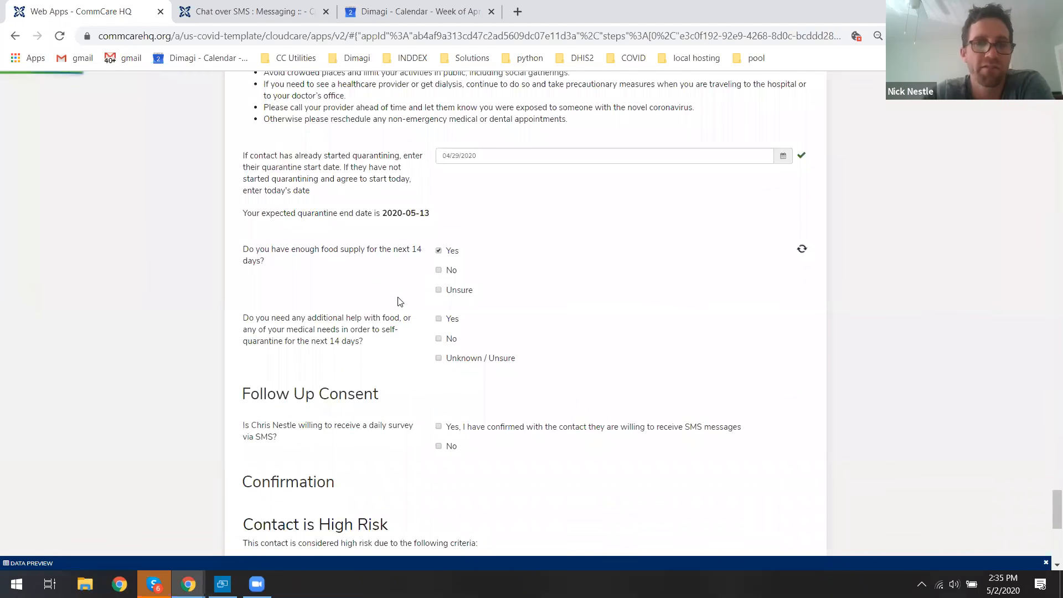
left_click(439, 339)
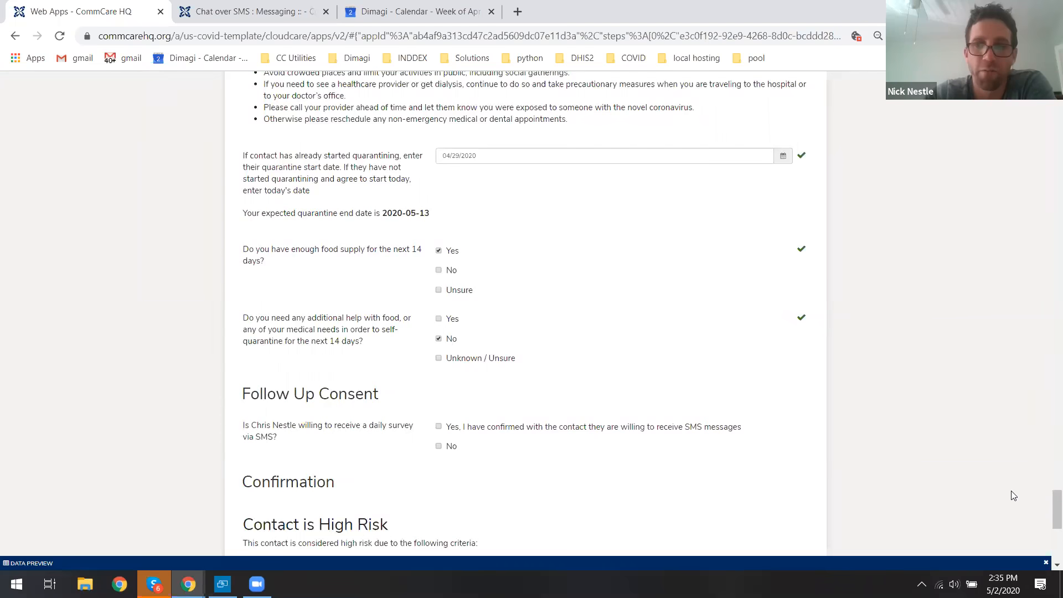
In Follow Up Consent, confirm the contact agrees to the daily SMS survey and confirm their SMS number.
scroll(1047, 506, "down", 2)
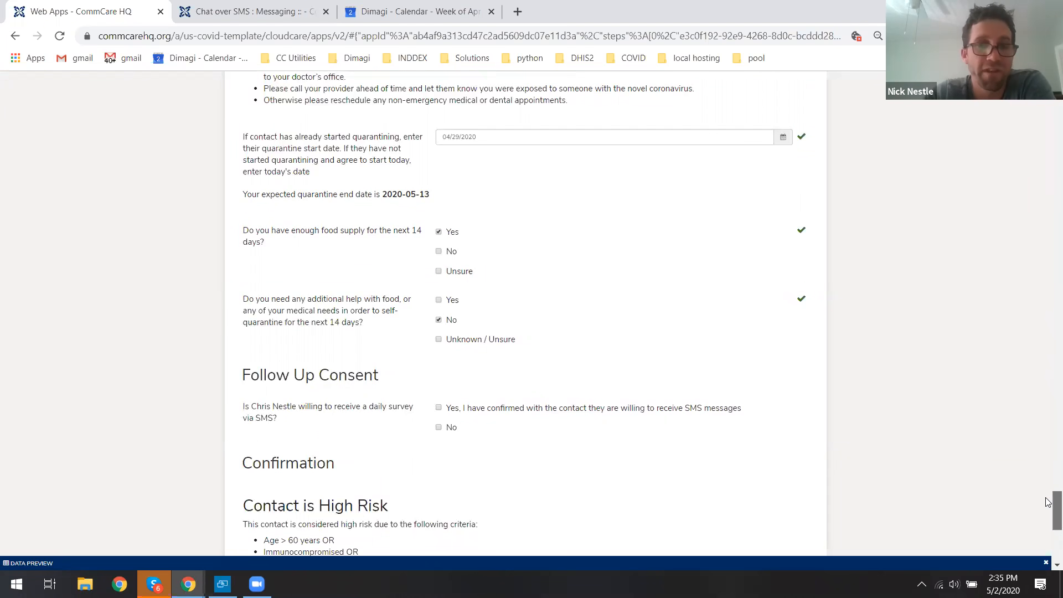
scroll(503, 265, "down", 2)
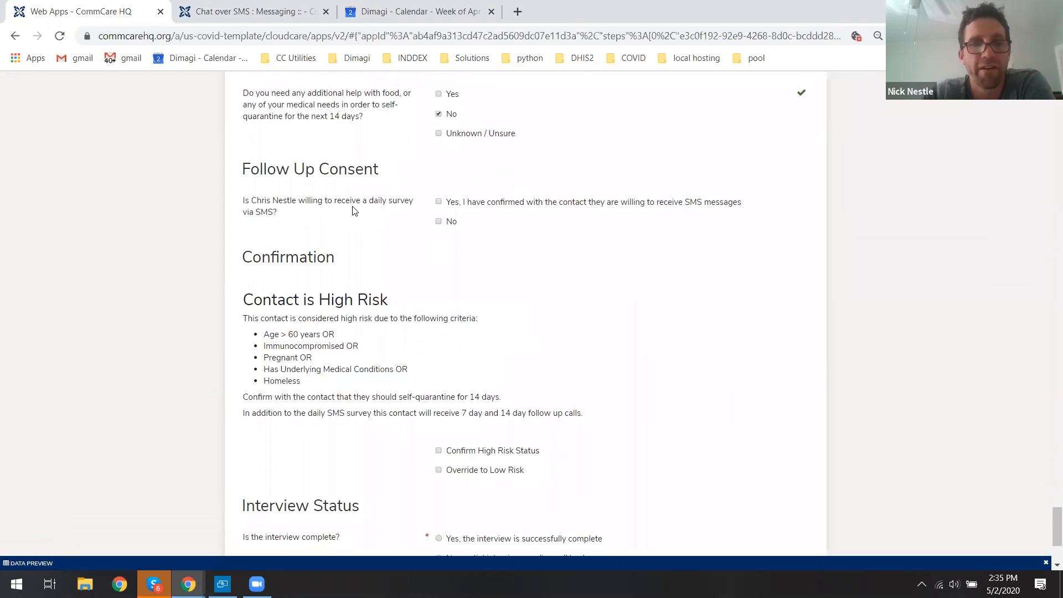
left_click_drag(242, 169, 357, 170)
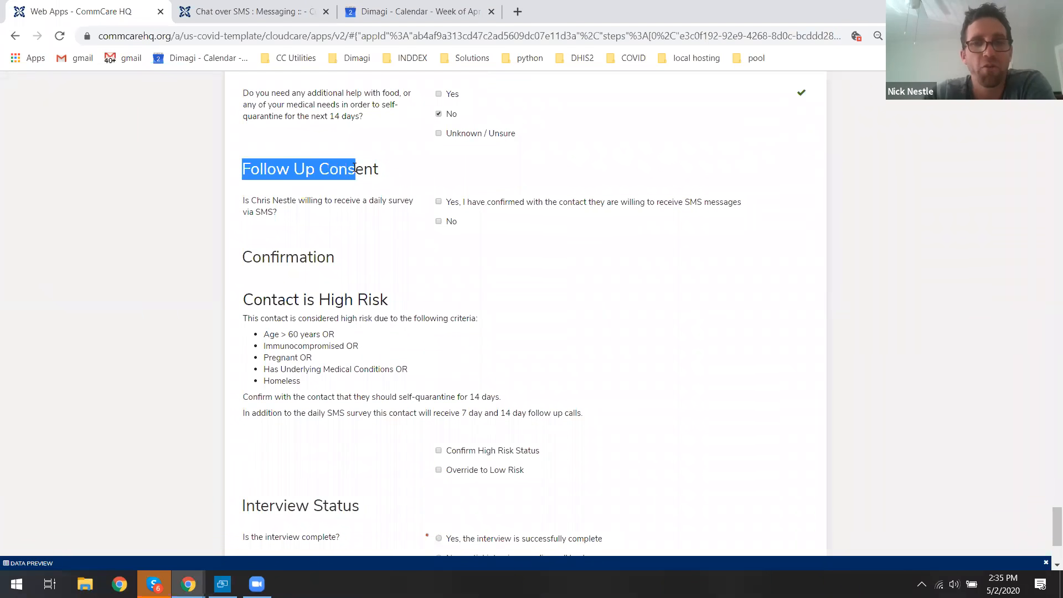
left_click(367, 173)
left_click_drag(243, 201, 386, 204)
left_click(386, 204)
left_click(467, 208)
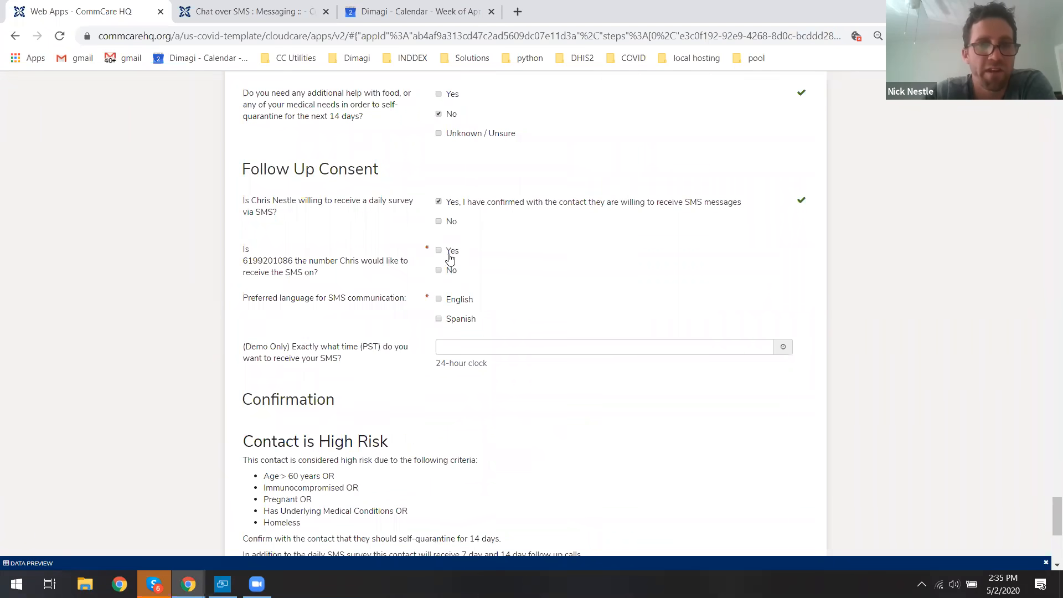
left_click(450, 253)
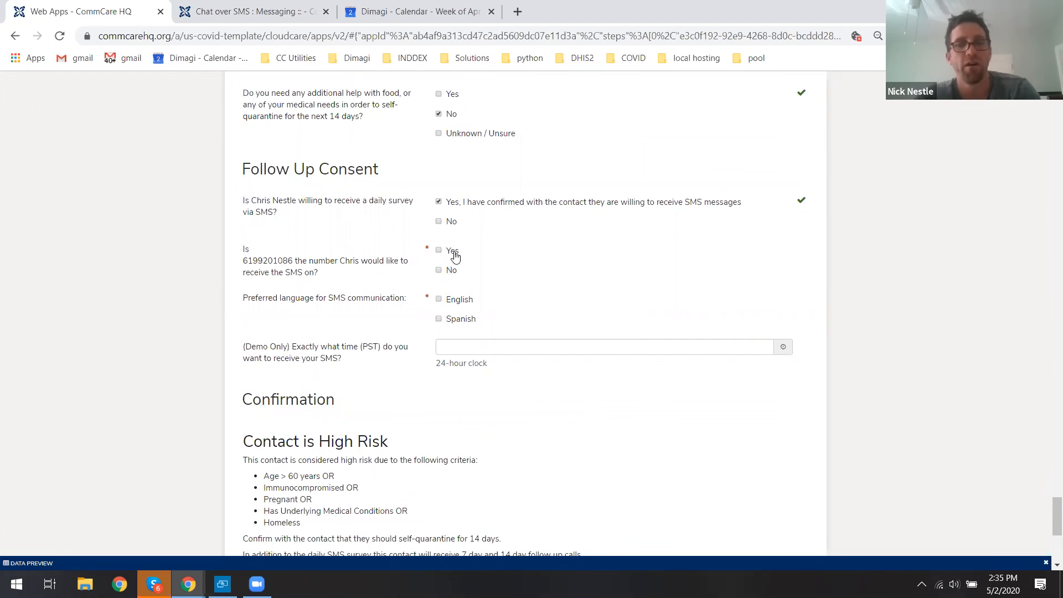
Choose English as the SMS language and set the SMS time to 17:39.
left_click(455, 302)
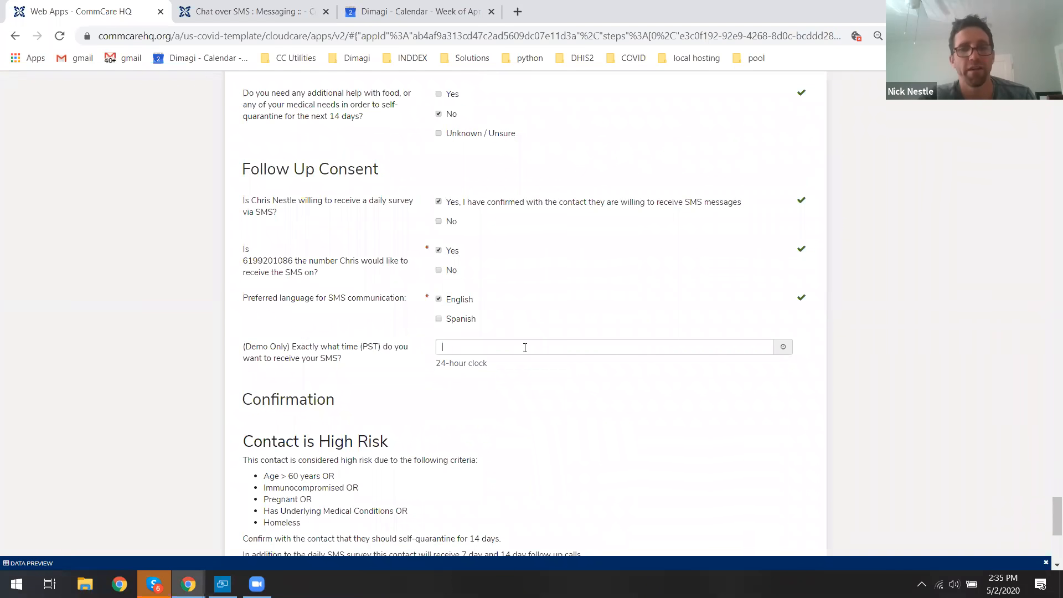
left_click(525, 347)
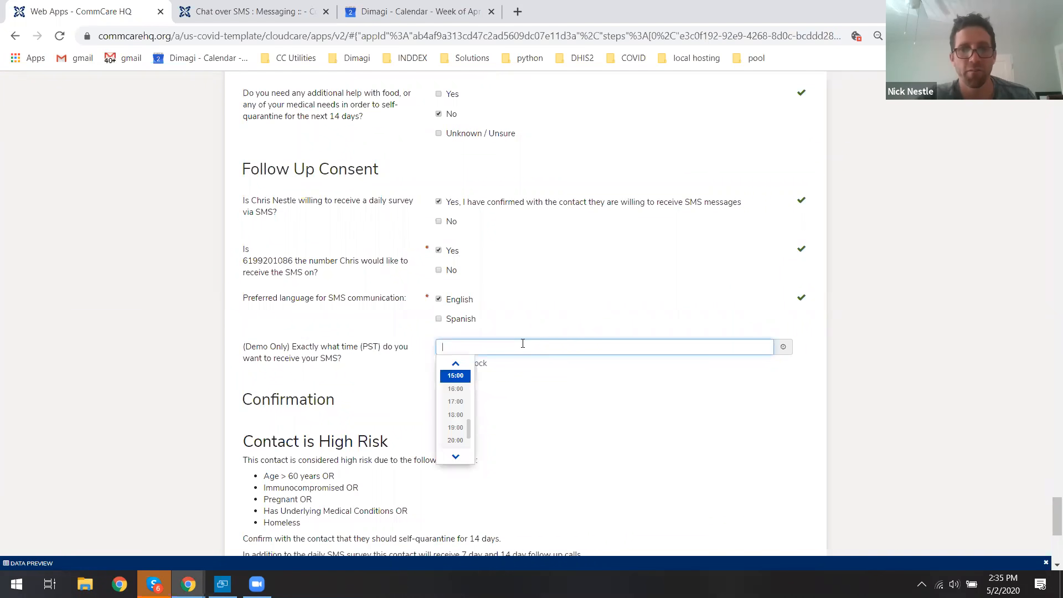
left_click_drag(244, 346, 354, 358)
left_click(354, 358)
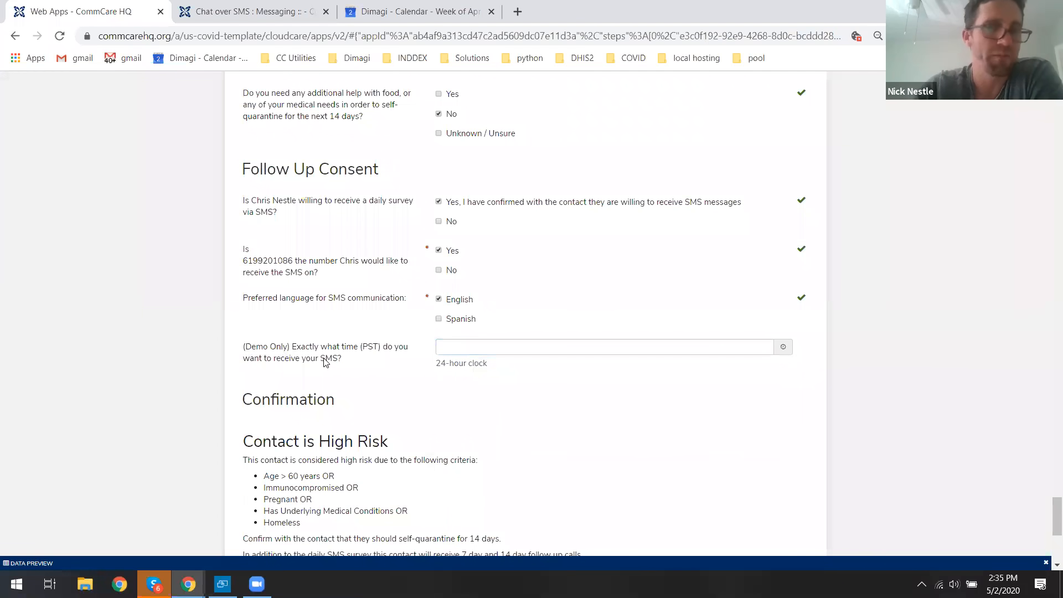
triple_click(324, 361)
left_click(324, 361)
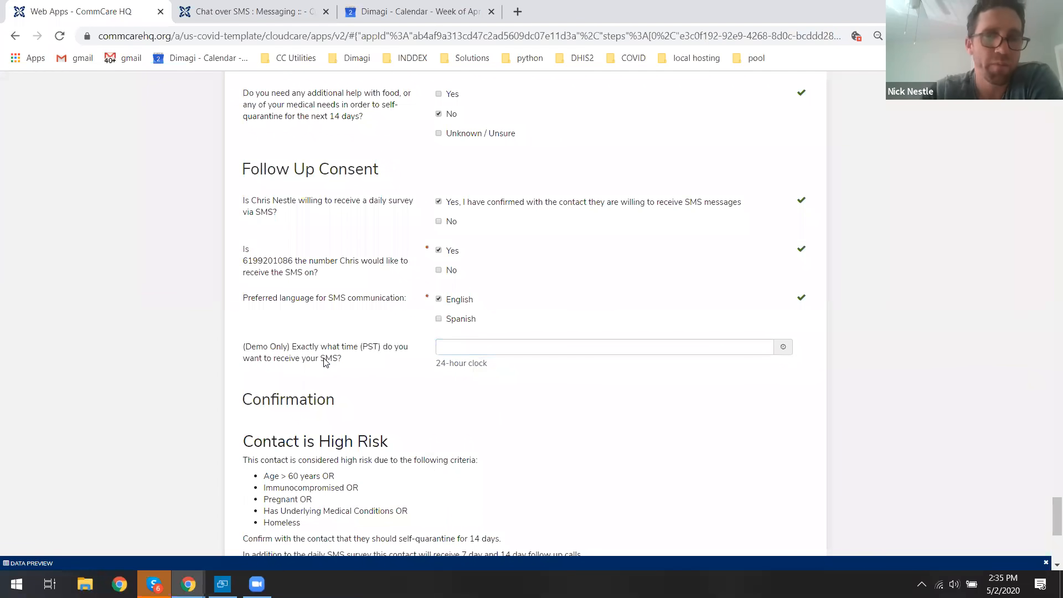
left_click(475, 347)
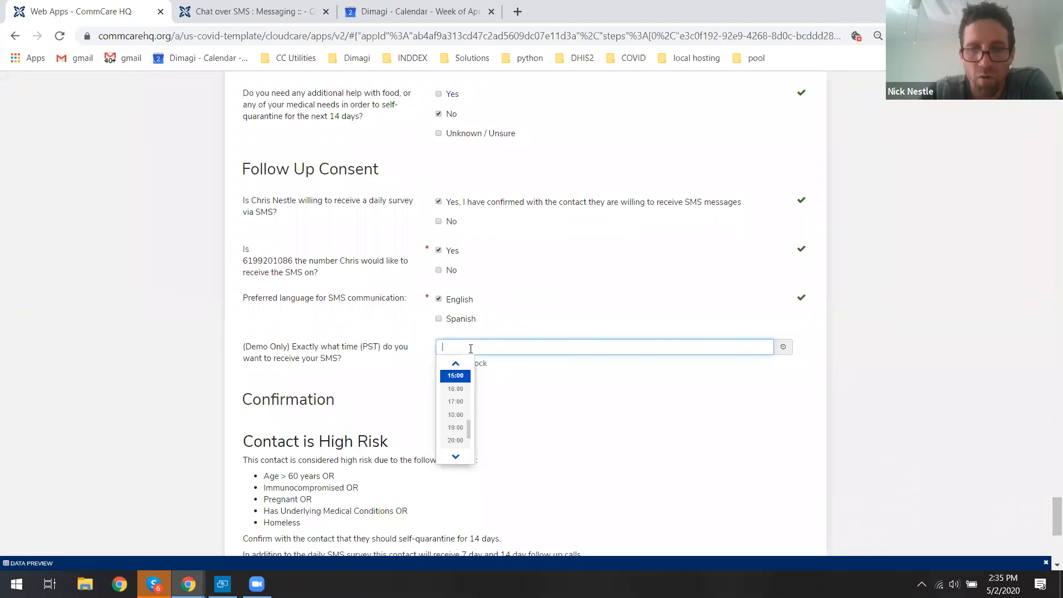
left_click(454, 404)
left_click(500, 346)
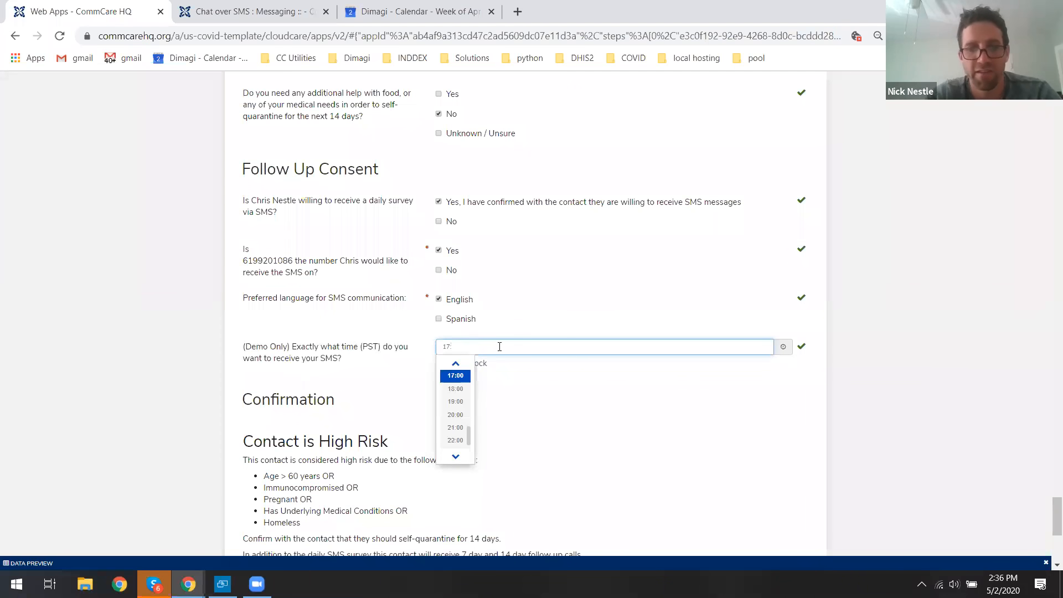
left_click(869, 397)
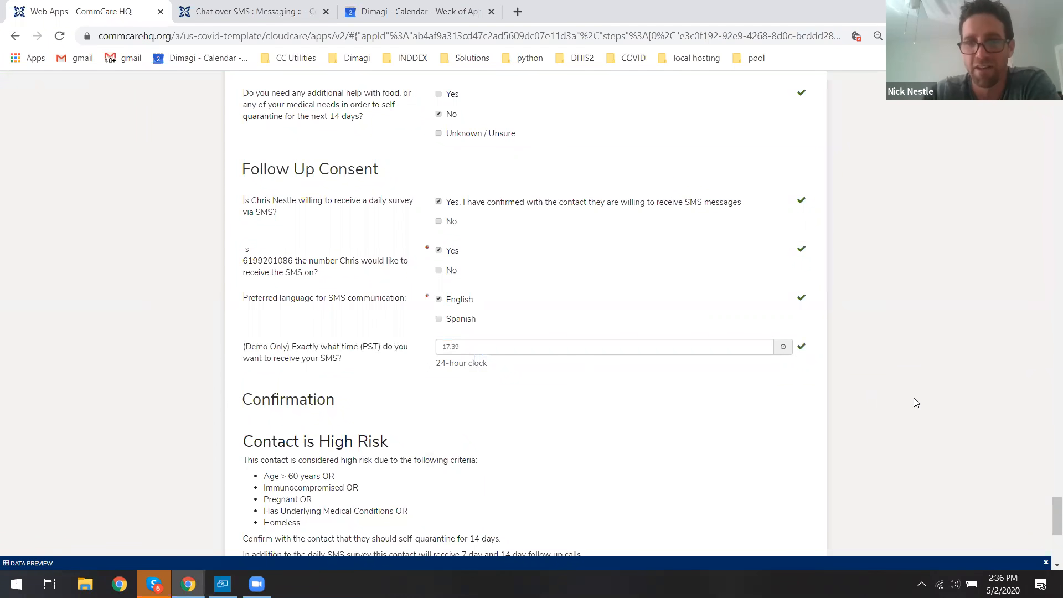
Review the Confirmation section's high-risk criteria for the contact.
left_click_drag(1048, 519, 1048, 532)
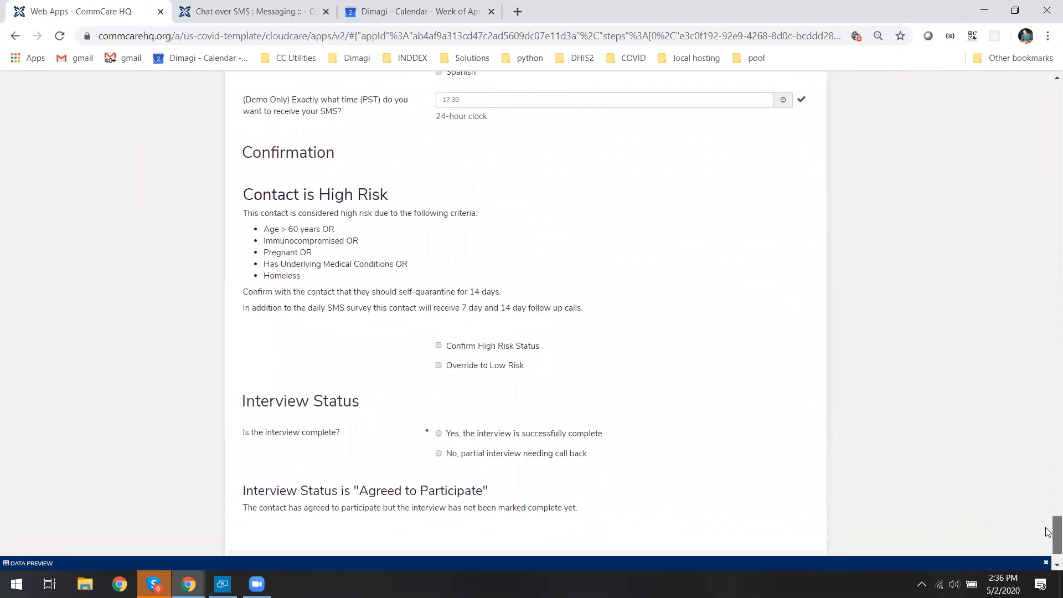
left_click_drag(244, 152, 336, 154)
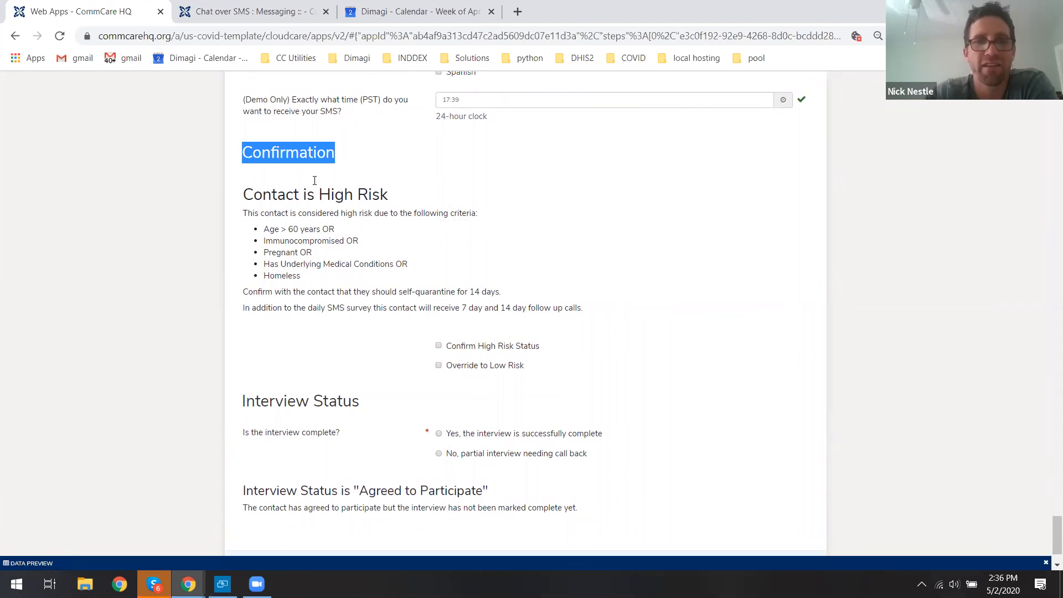
left_click(301, 217)
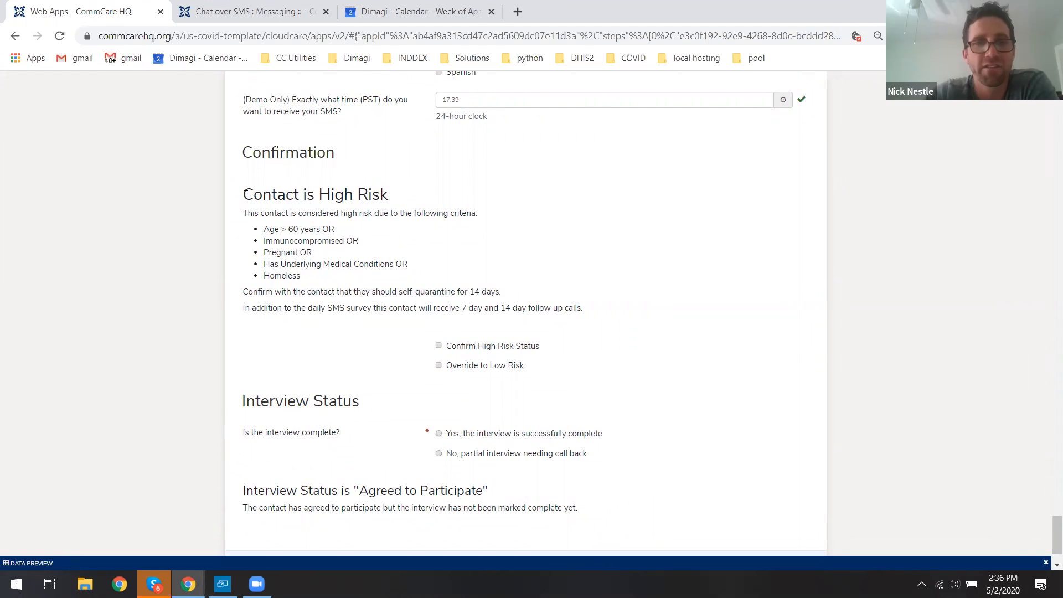
left_click_drag(244, 195, 395, 200)
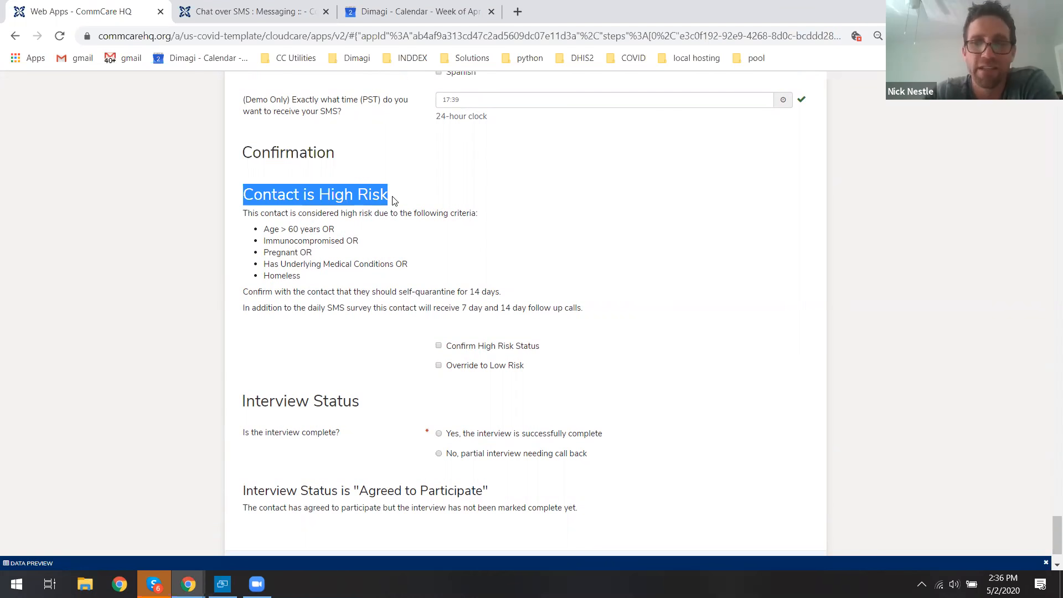
left_click(308, 215)
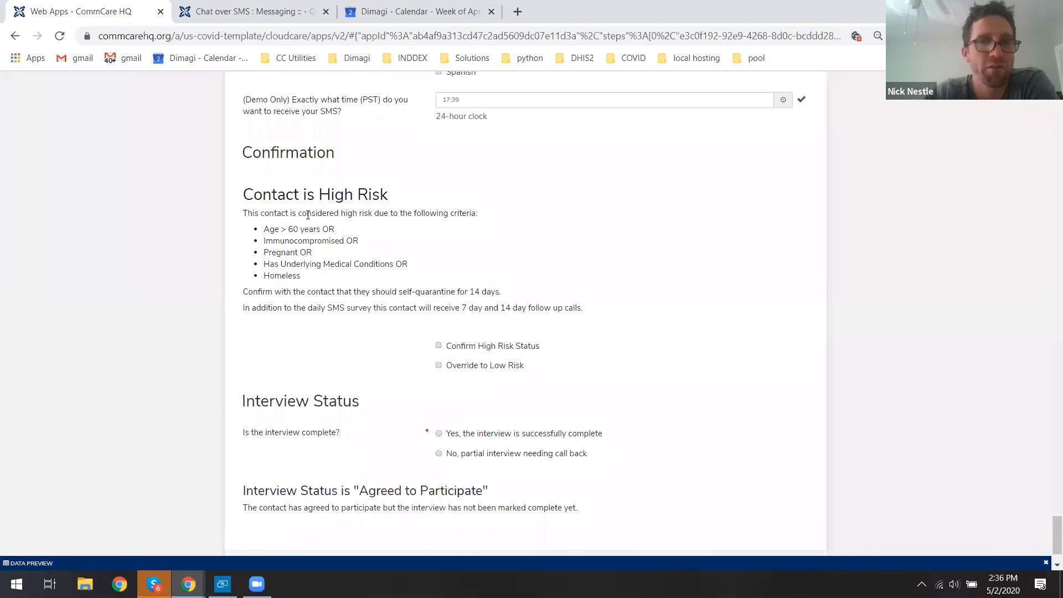
left_click_drag(265, 228, 329, 242)
left_click_drag(265, 264, 395, 263)
left_click(396, 264)
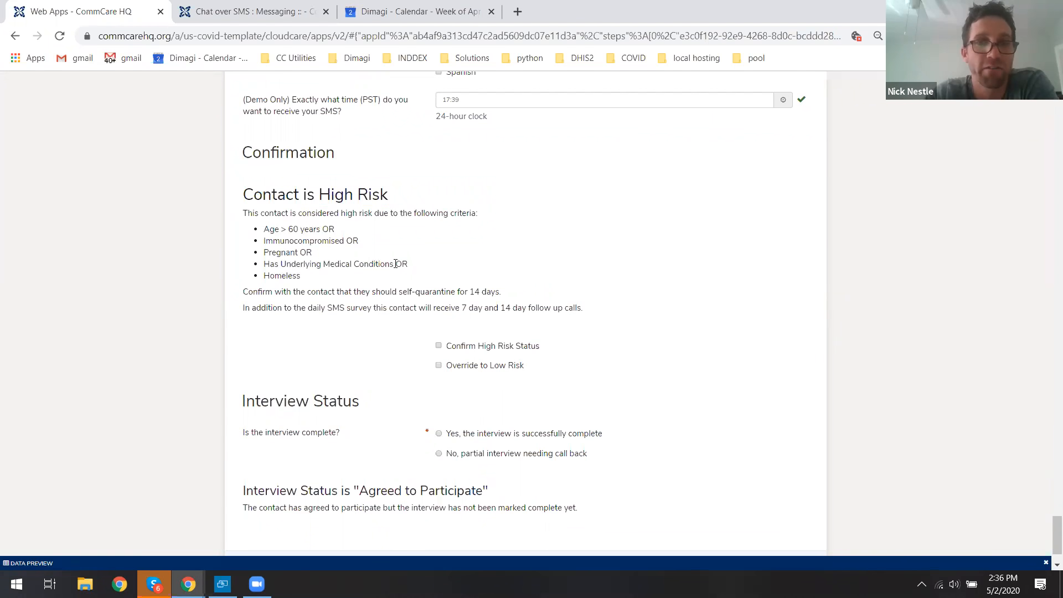
Confirm the contact's high-risk status in the Confirmation section.
left_click(473, 348)
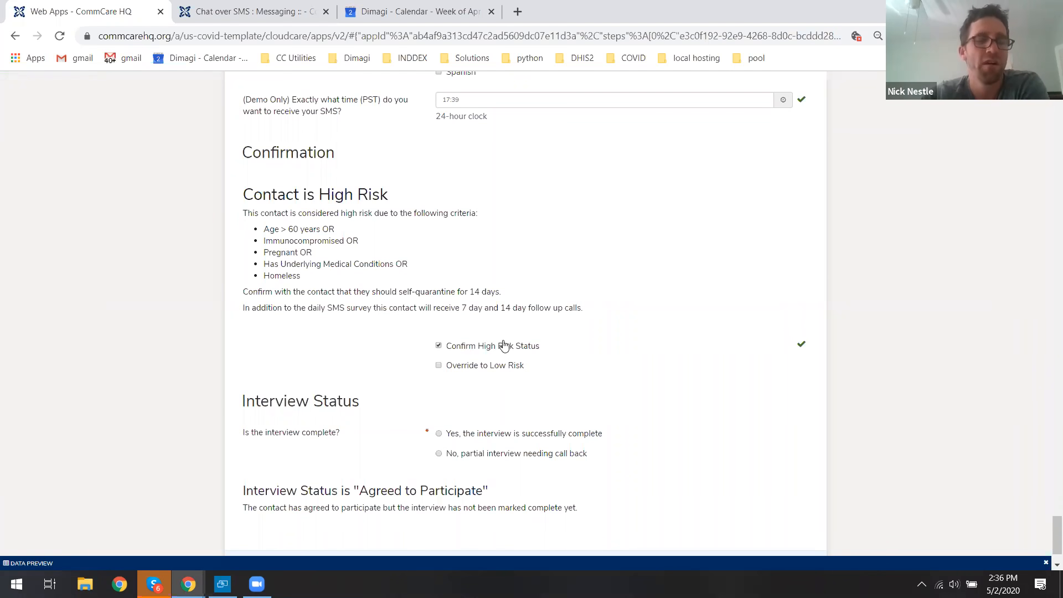
left_click_drag(270, 194, 361, 193)
left_click(362, 194)
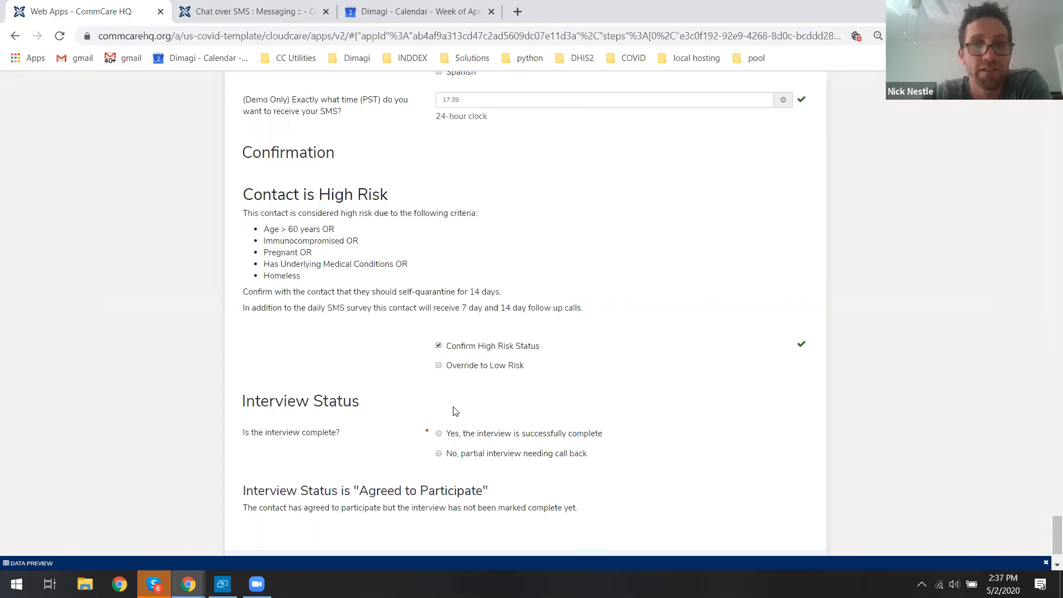
Mark the interview as successfully complete and submit the contact investigation form.
left_click(618, 440)
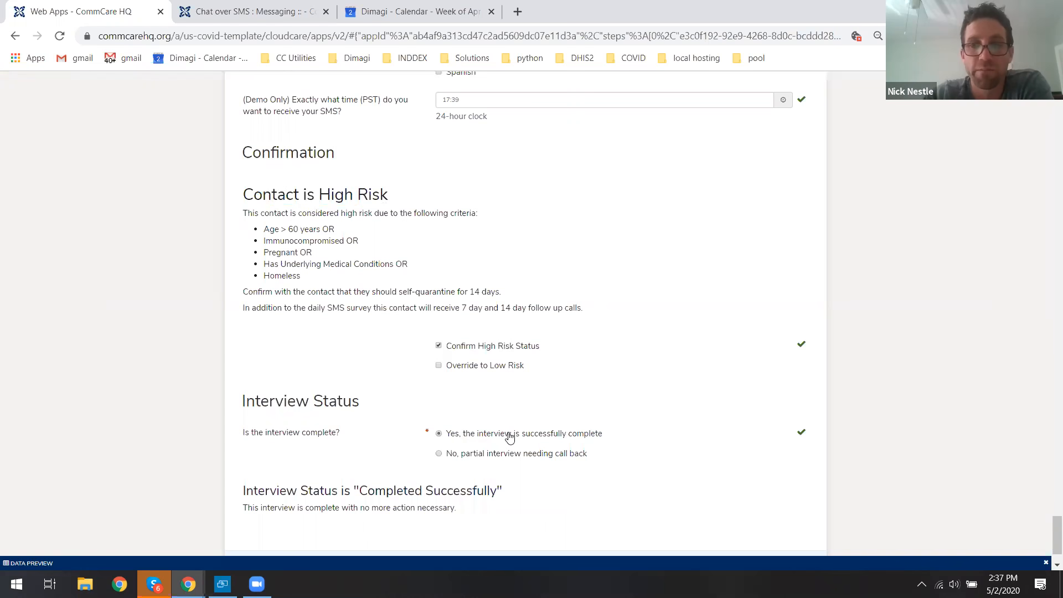
scroll(649, 374, "down", 1)
left_click(465, 507)
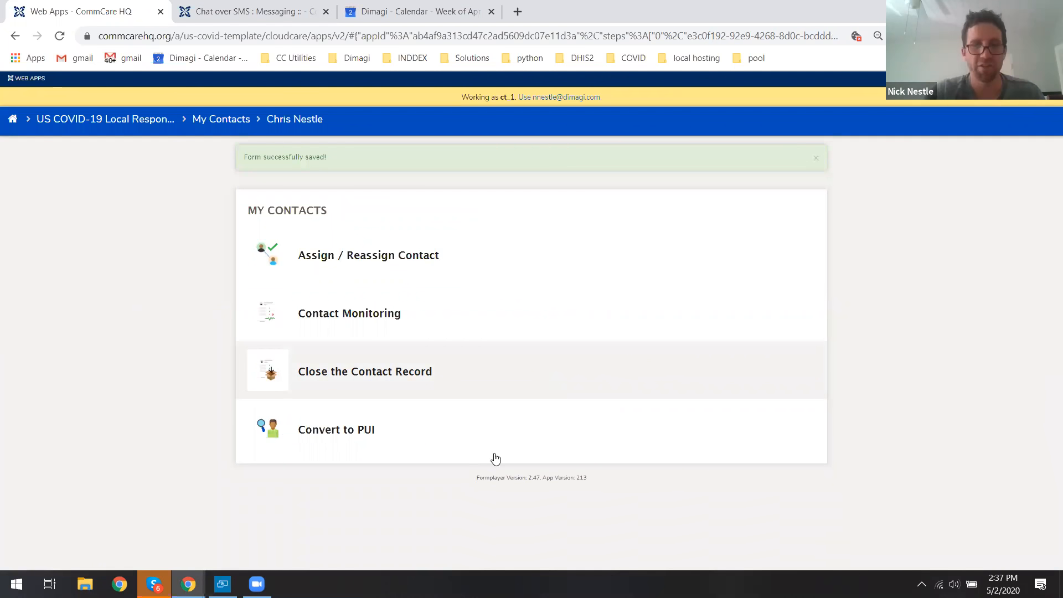
Check the contact's phone for the incoming welcome SMS, then return to the browser.
mouse_move(222, 584)
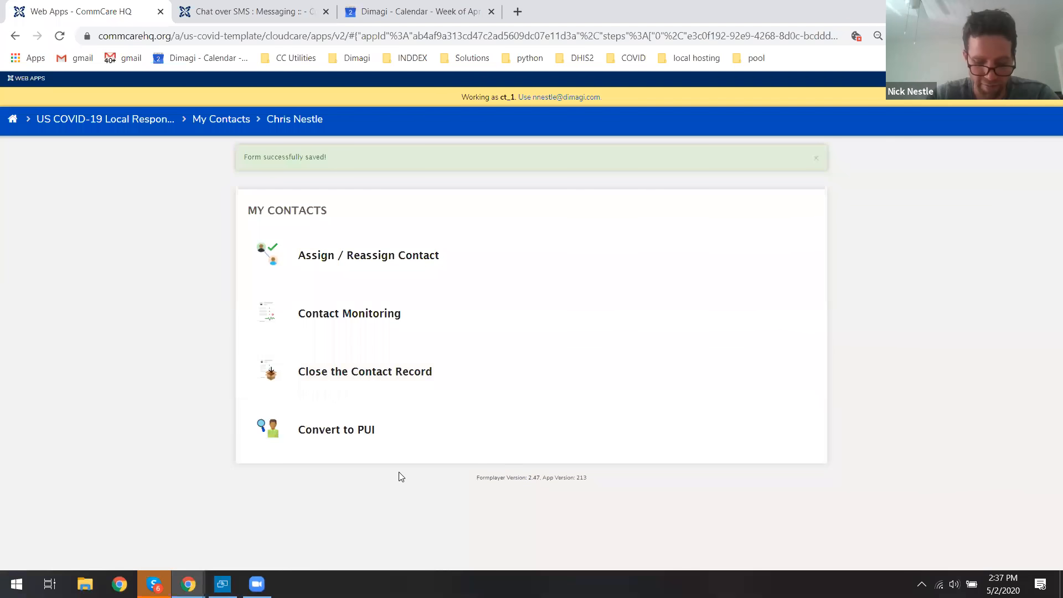
left_click(222, 584)
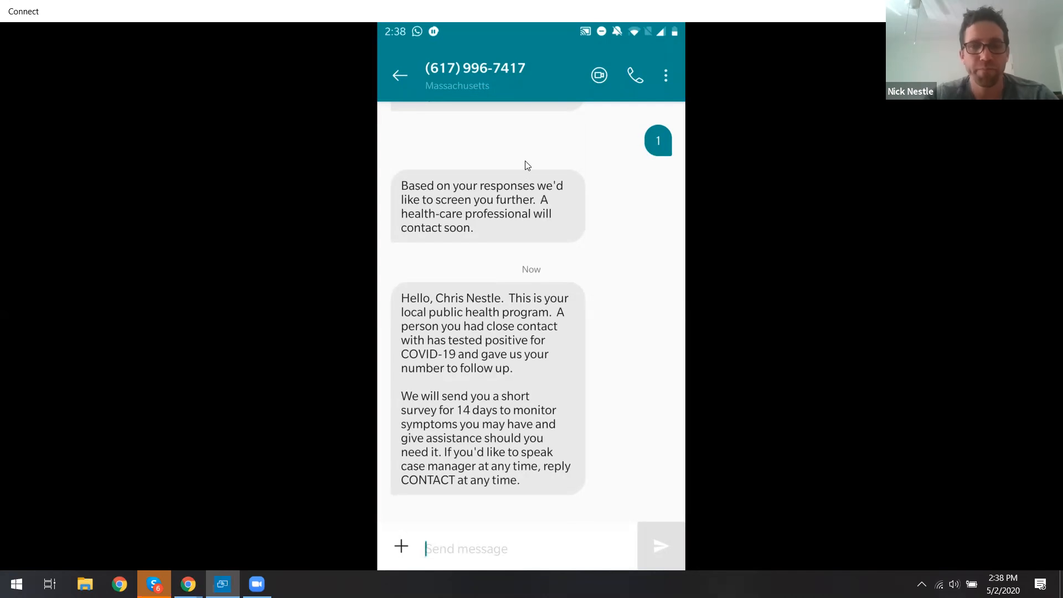
key("alt+Tab")
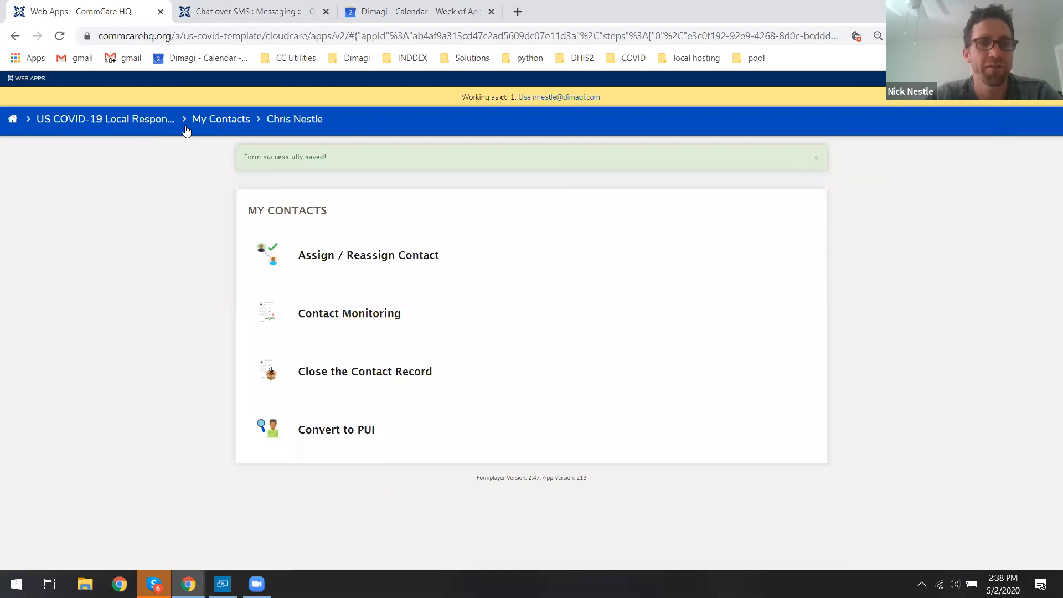
Open the Check Out form for contact tracer CT 1 from the app menu.
left_click(219, 119)
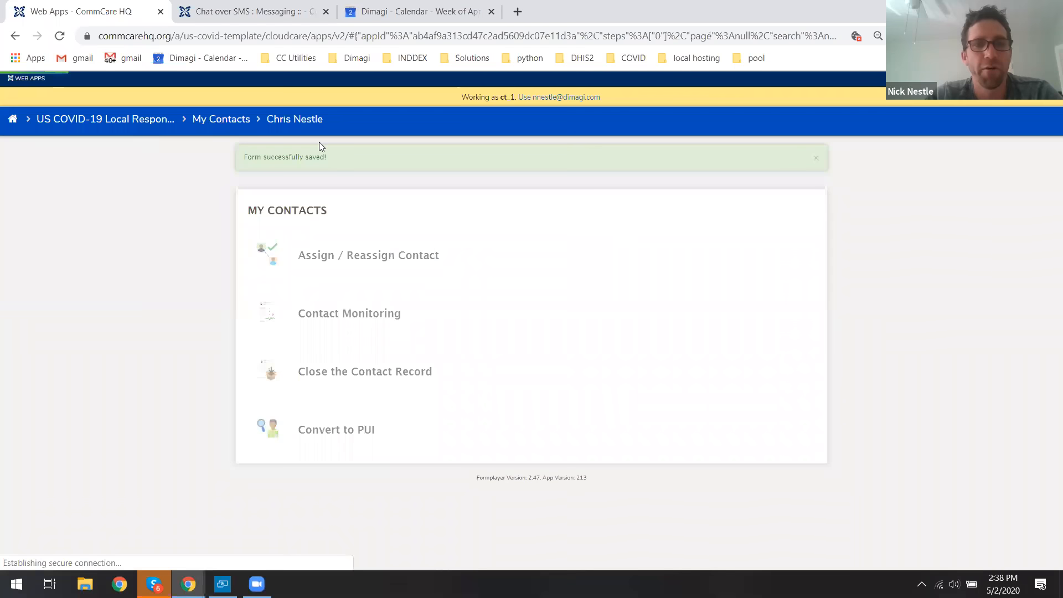
left_click(92, 127)
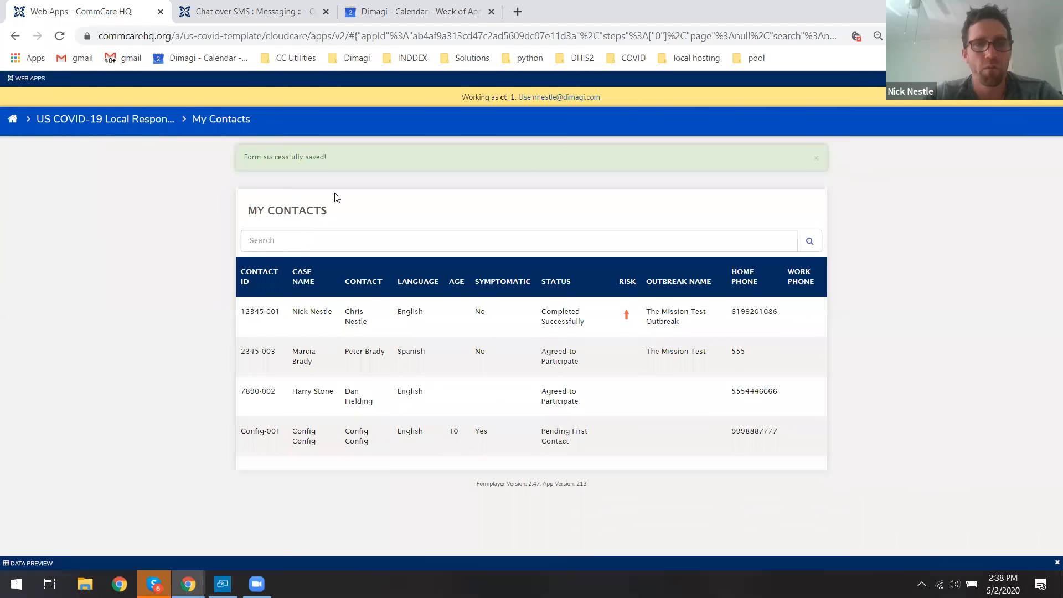
scroll(406, 236, "down", 2)
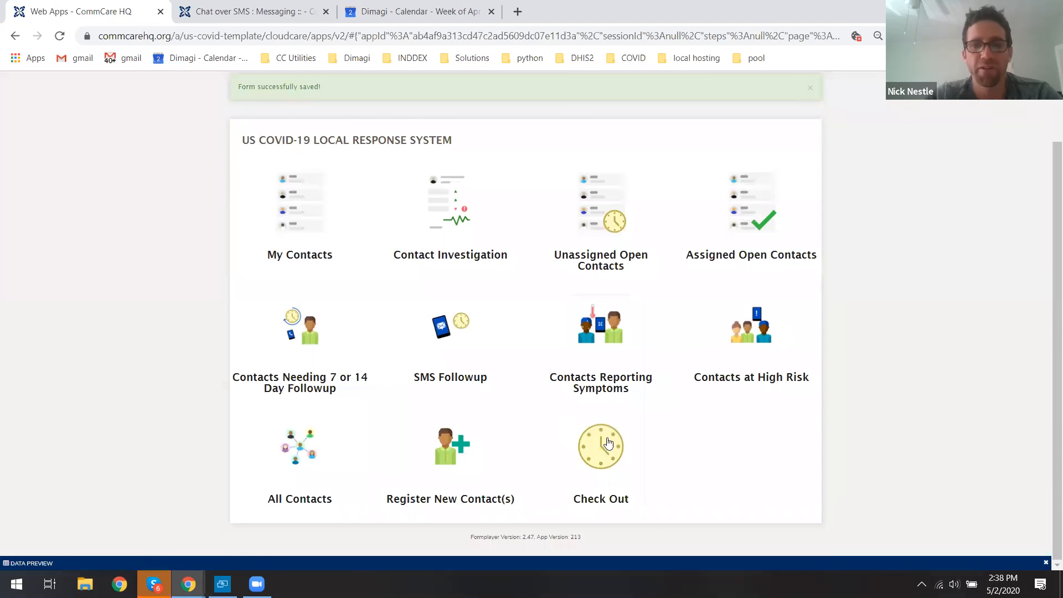
left_click(604, 454)
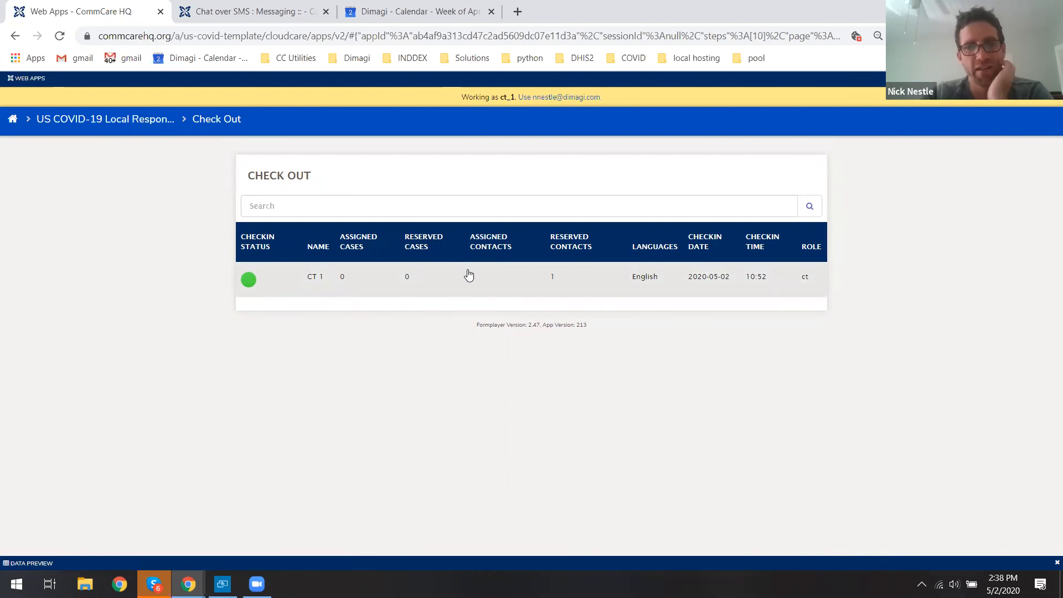
left_click(466, 282)
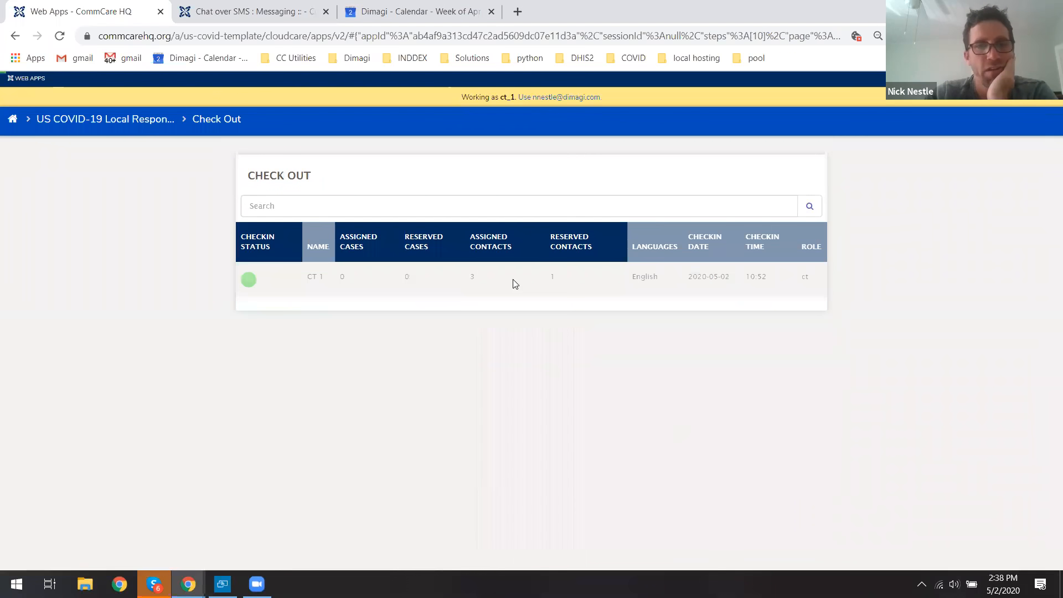
Review which assigned contacts will be unassigned and which reserved contacts stay with CT 1.
scroll(515, 284, "down", 2)
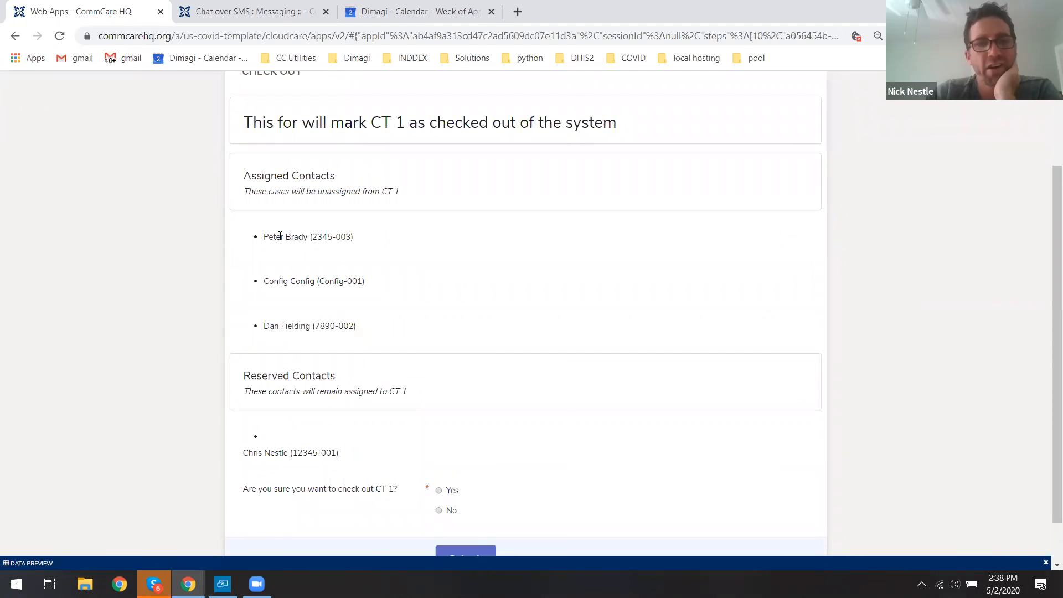
left_click_drag(263, 236, 364, 237)
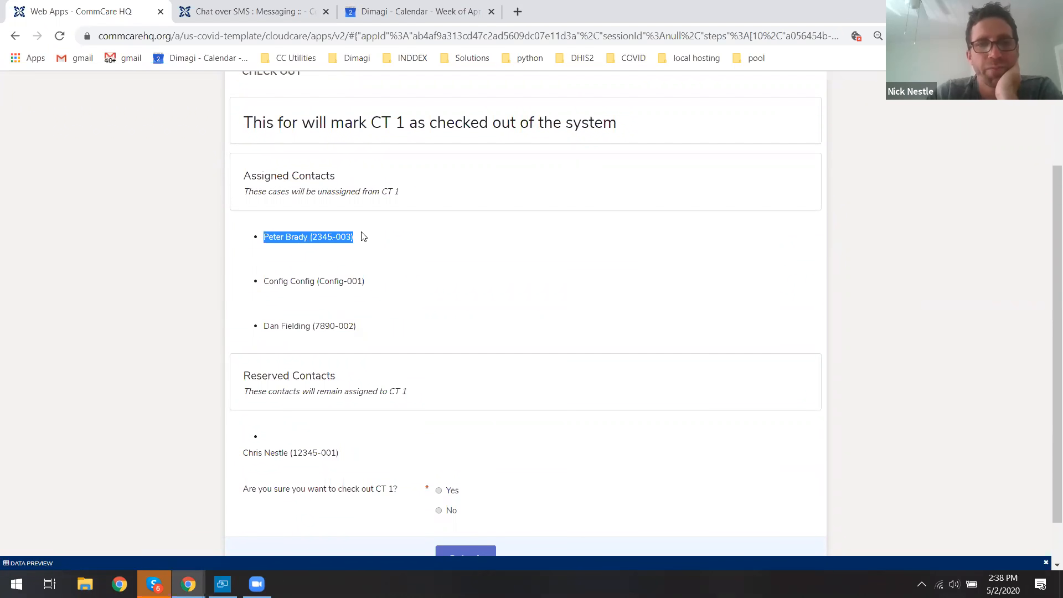
left_click_drag(269, 281, 358, 283)
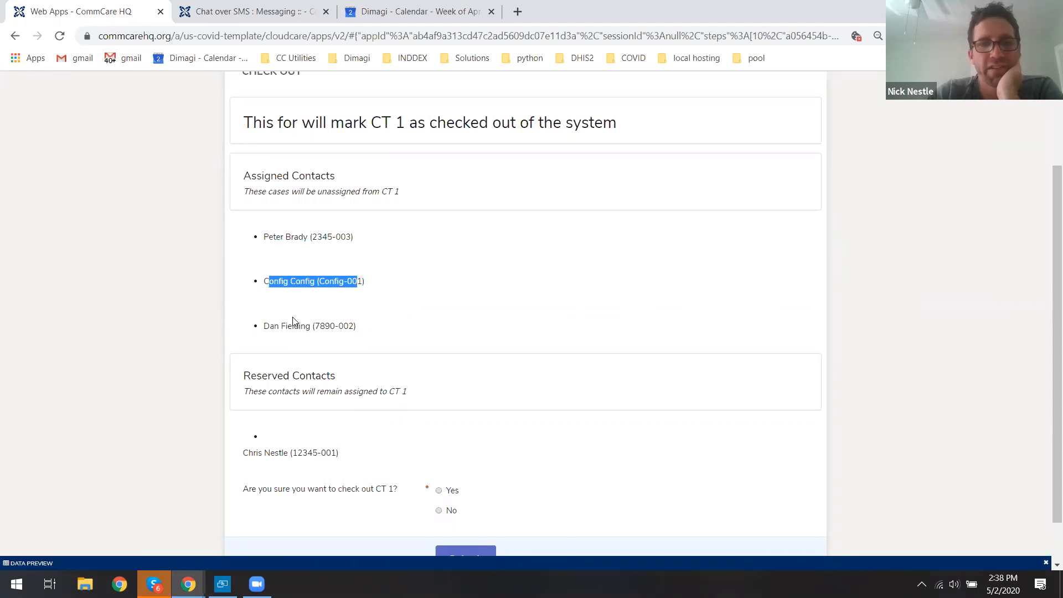
left_click_drag(264, 327, 351, 326)
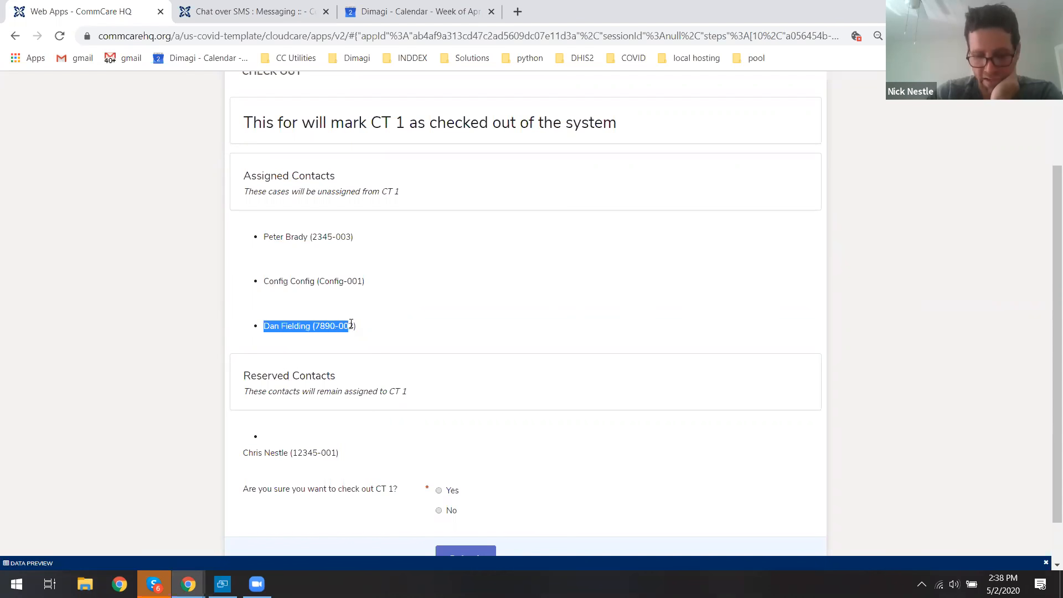
left_click(351, 325)
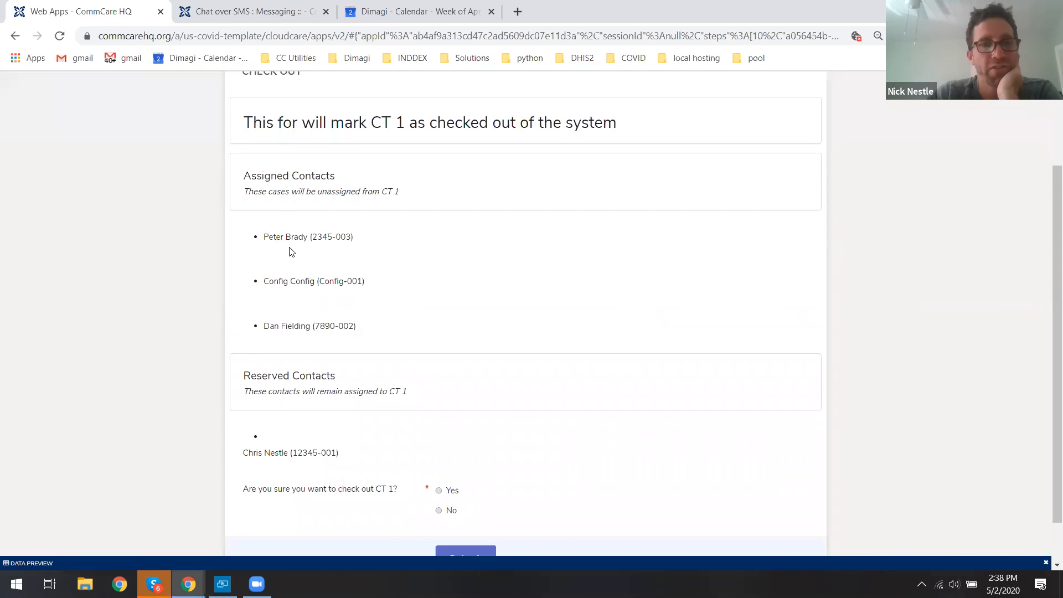
left_click_drag(268, 236, 348, 235)
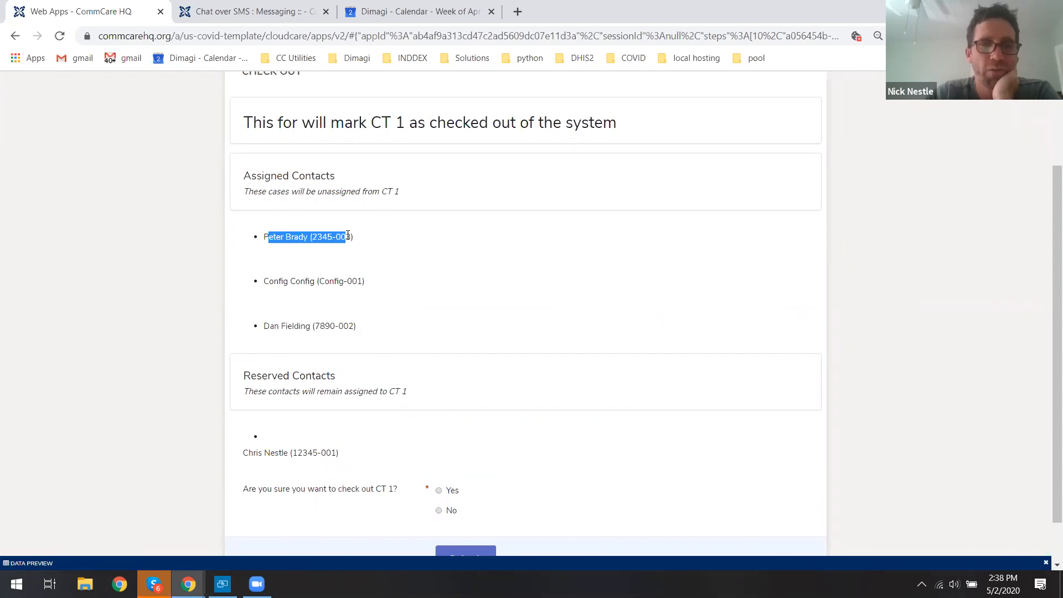
triple_click(348, 236)
double_click(334, 282)
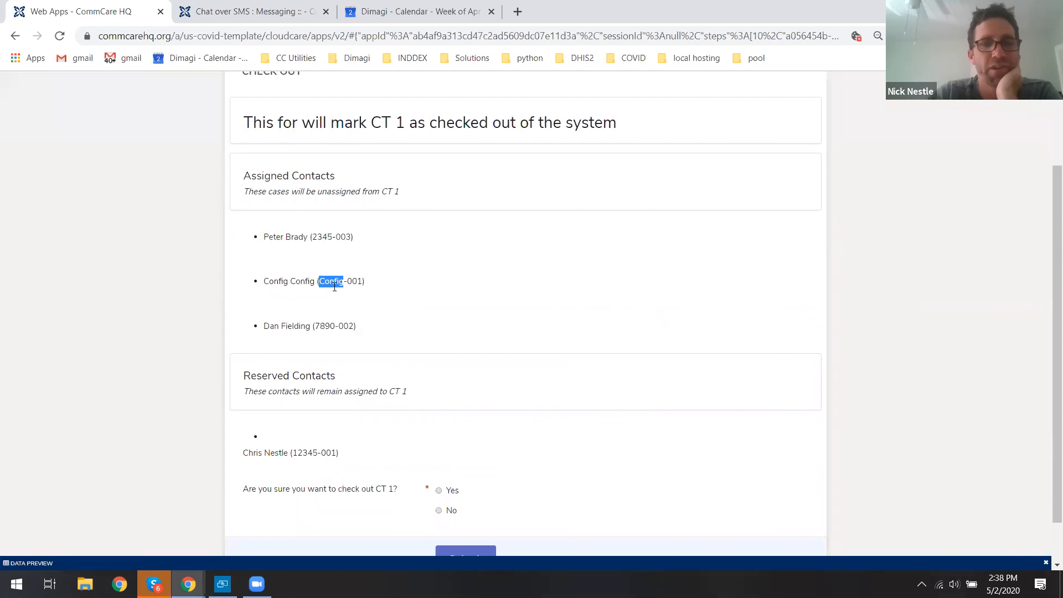
left_click_drag(334, 326, 337, 325)
left_click(335, 327)
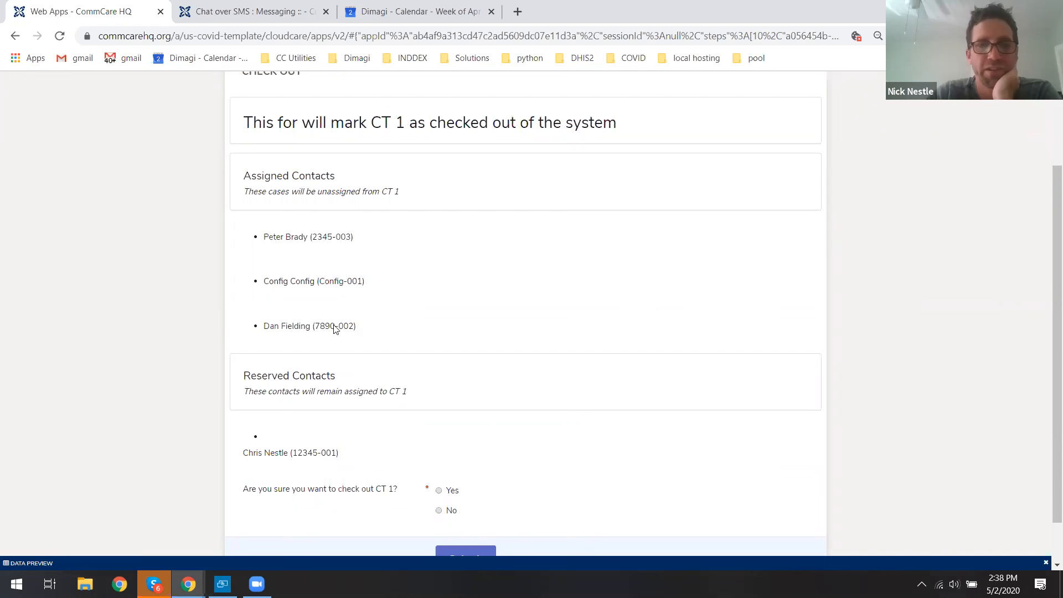
left_click_drag(247, 377, 330, 377)
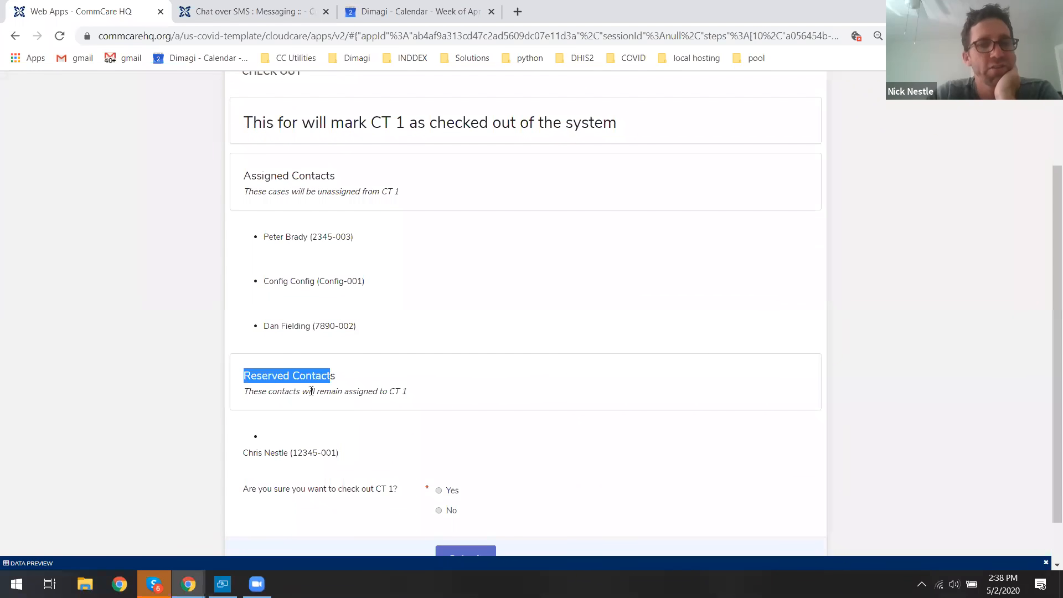
triple_click(273, 393)
double_click(274, 459)
left_click(274, 459)
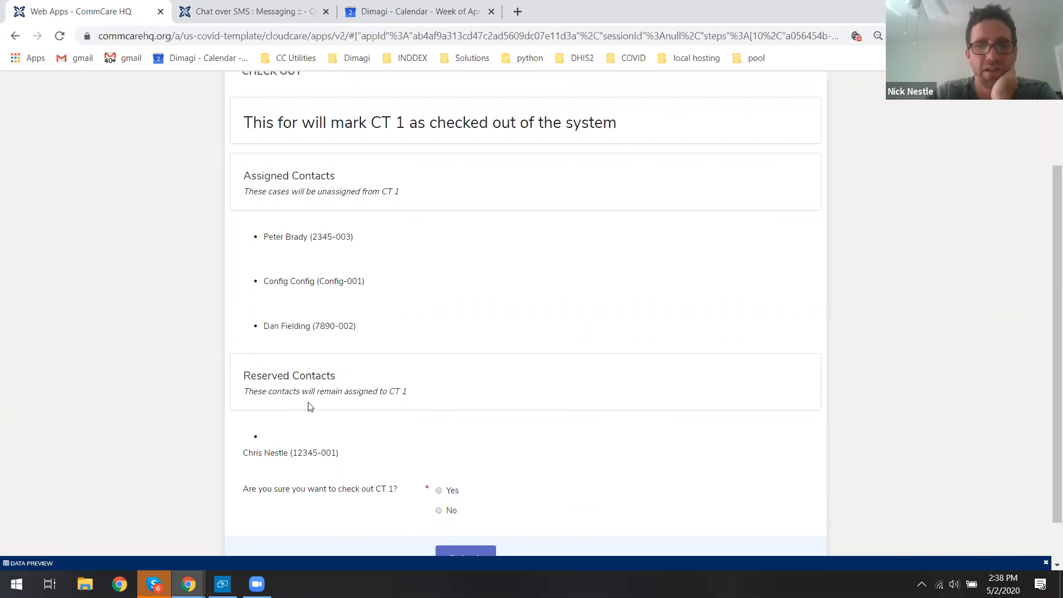
scroll(314, 386, "down", 1)
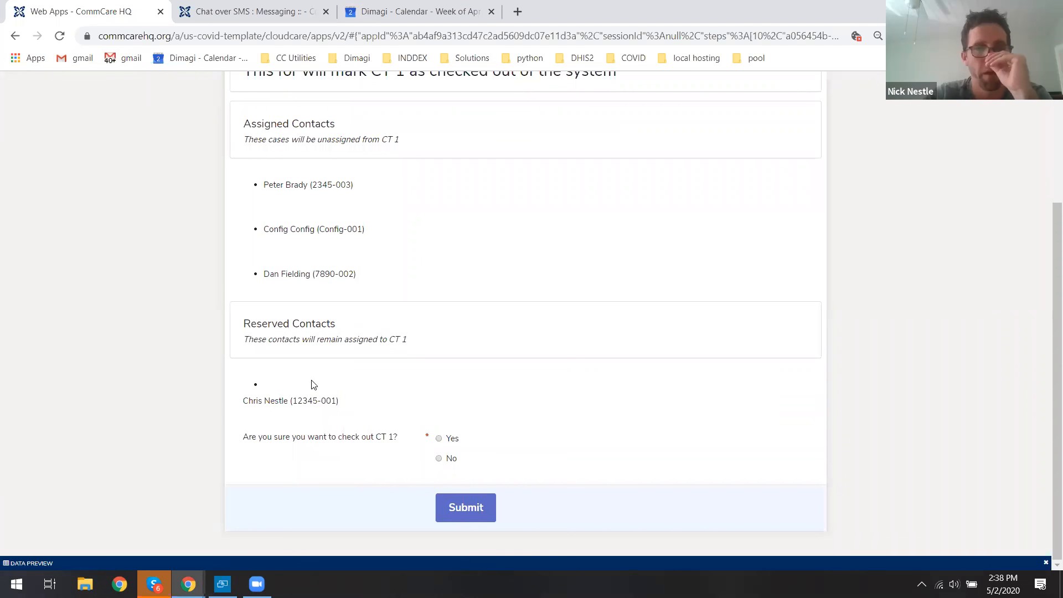
Confirm checking out CT 1 and submit the form.
left_click(445, 439)
left_click(465, 505)
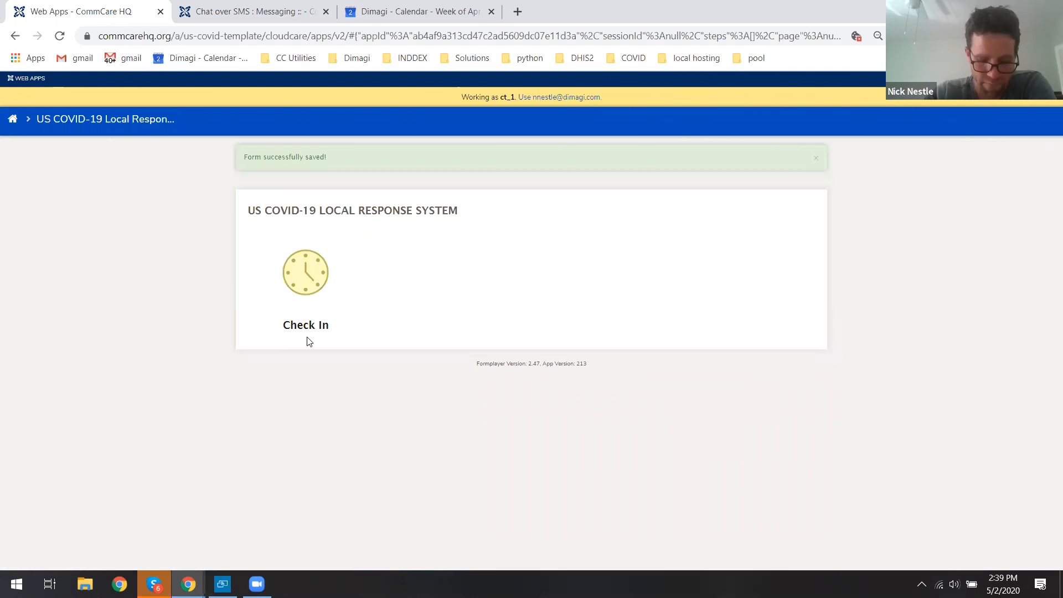
Check in again as CT 1 with English as the preferred language and return home.
left_click(222, 584)
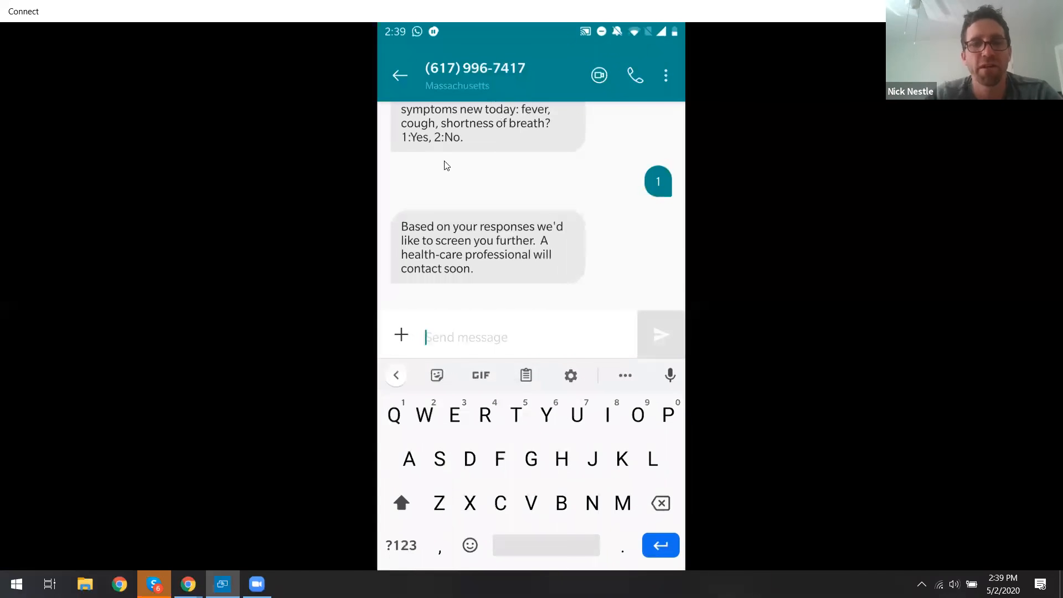
key("alt+Tab")
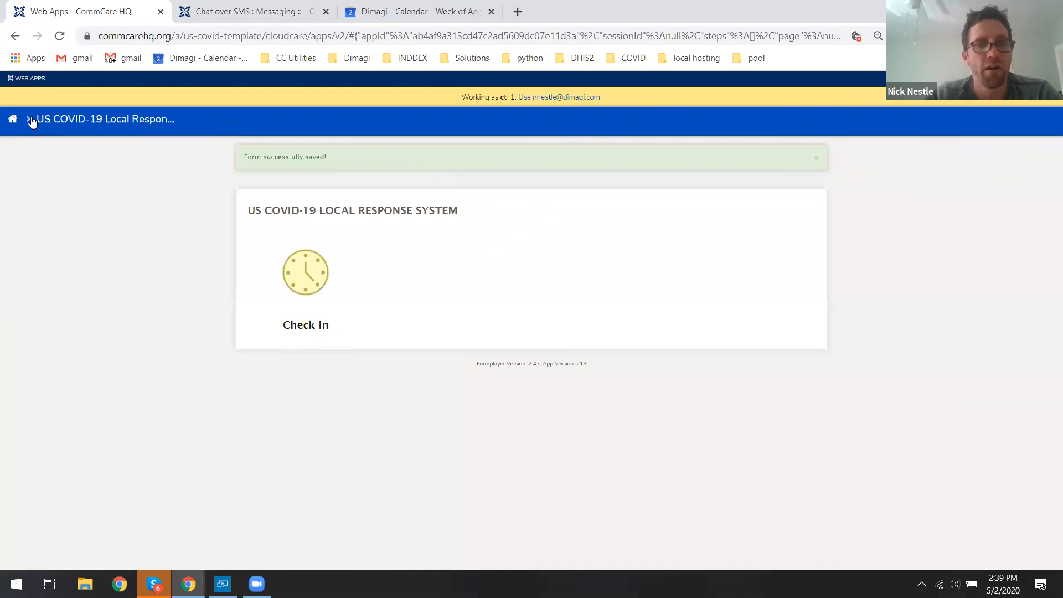
left_click(318, 283)
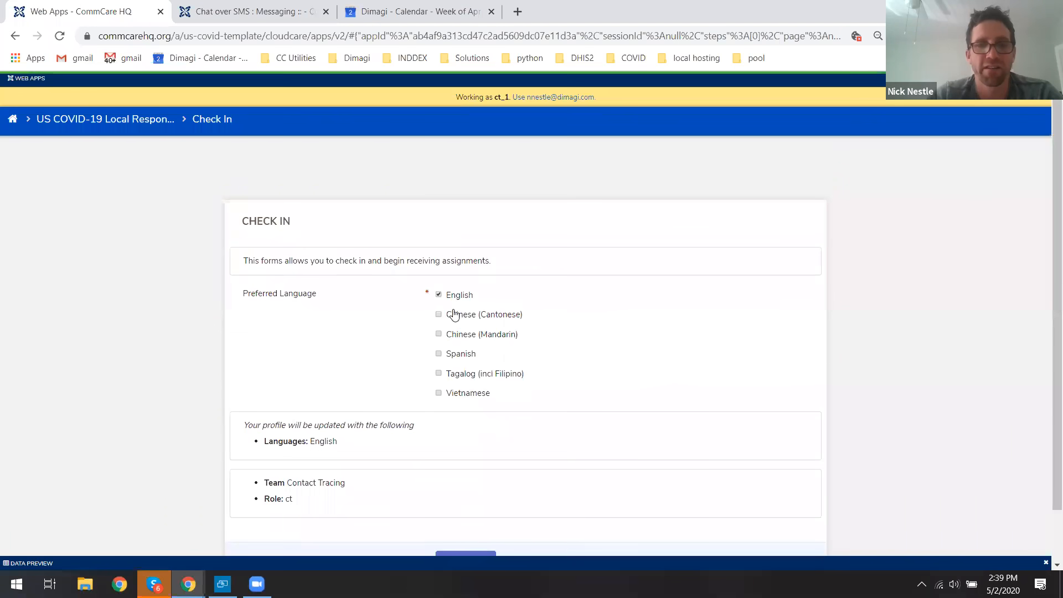
left_click(459, 532)
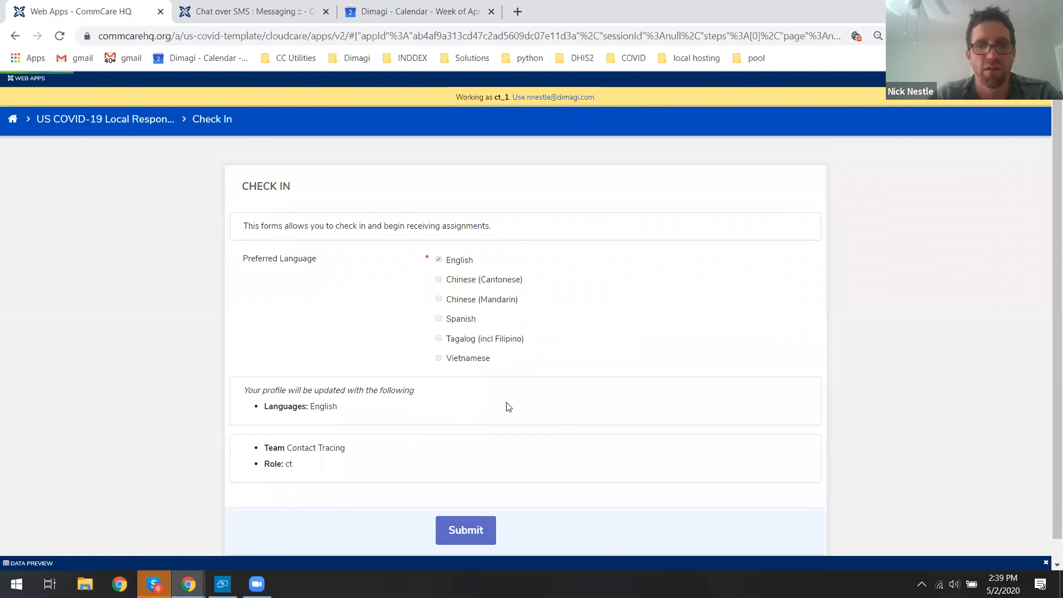
left_click(12, 118)
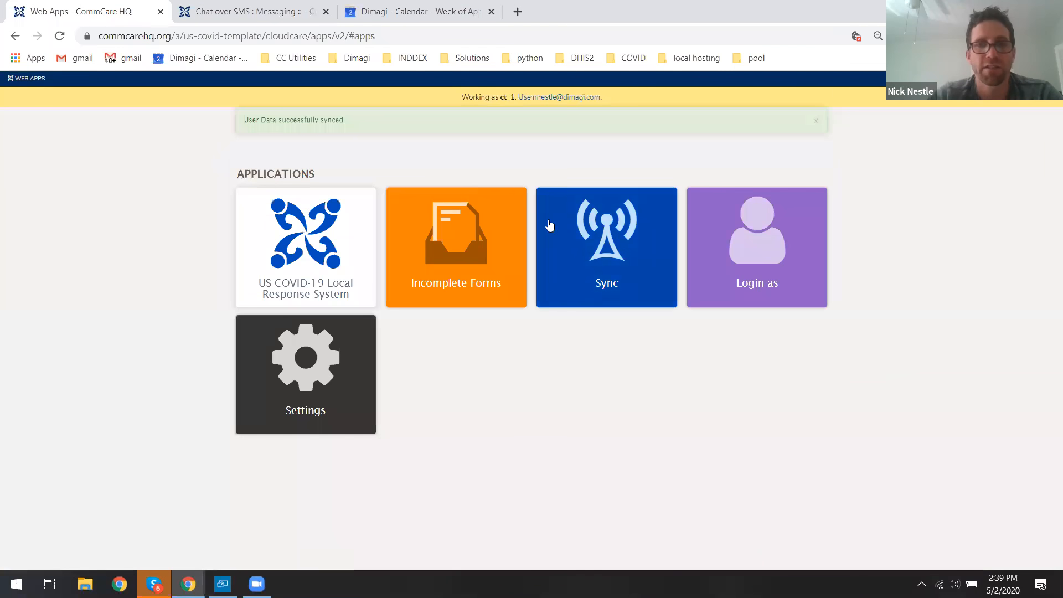
Open the US COVID-19 Local Response System app and view the SMS Followup list.
left_click(334, 217)
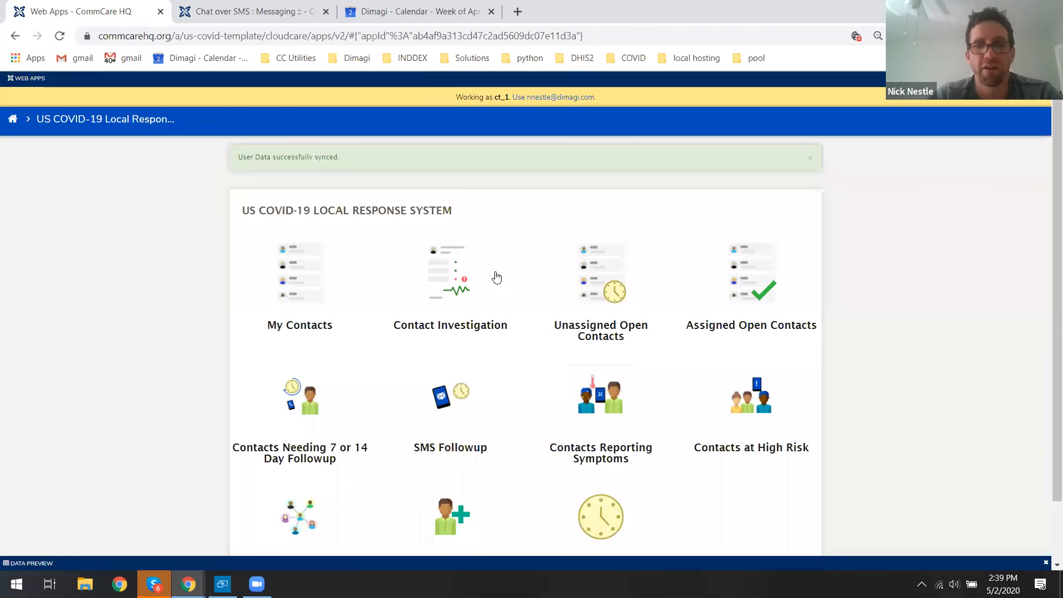
scroll(482, 305, "down", 1)
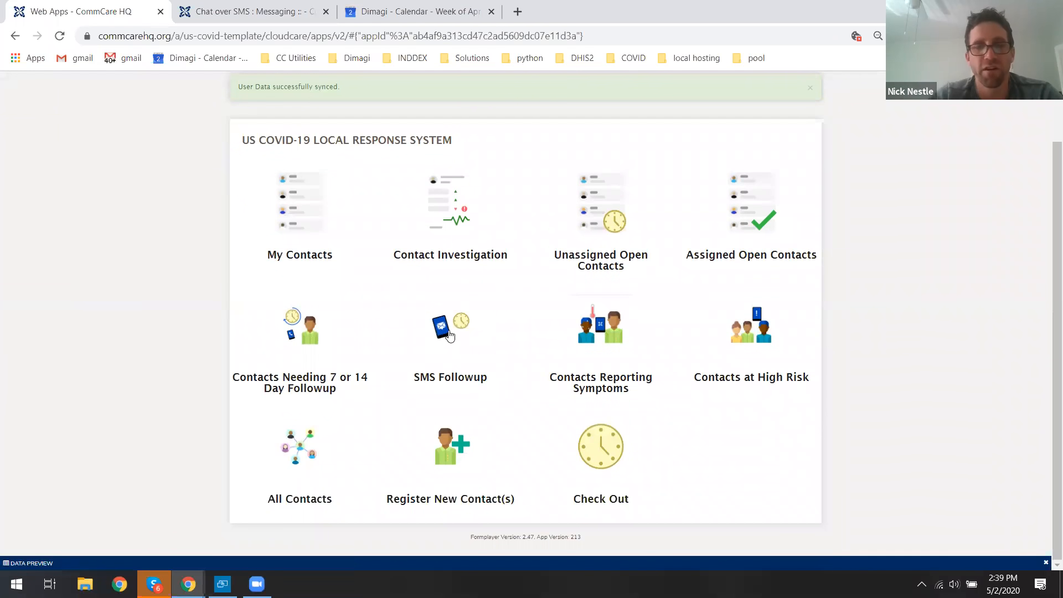
left_click(441, 344)
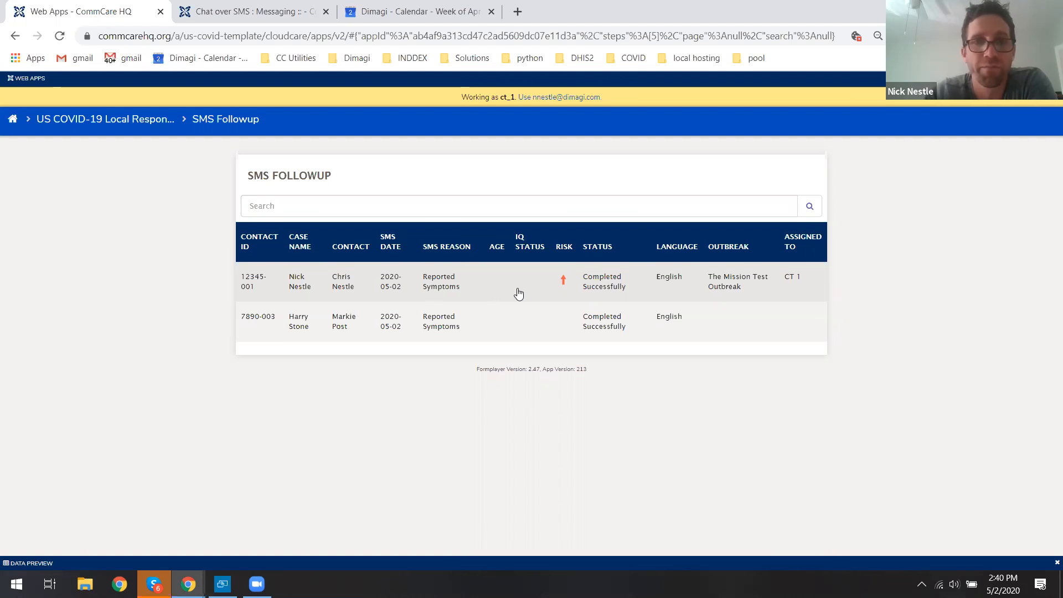
Refresh the Chat over SMS contacts page, then return to the Web Apps tab.
left_click(265, 13)
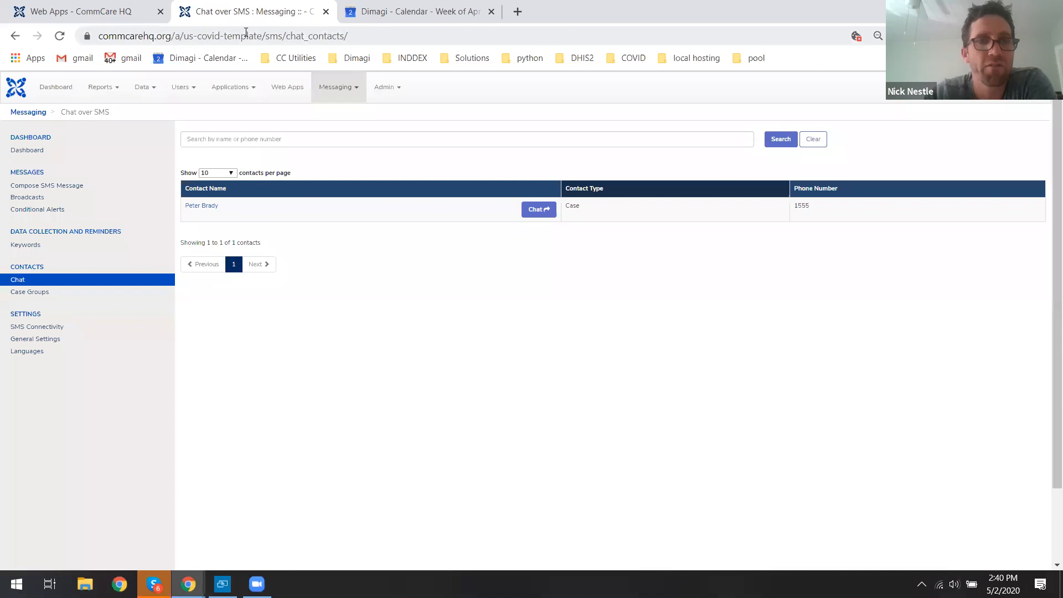
left_click(60, 37)
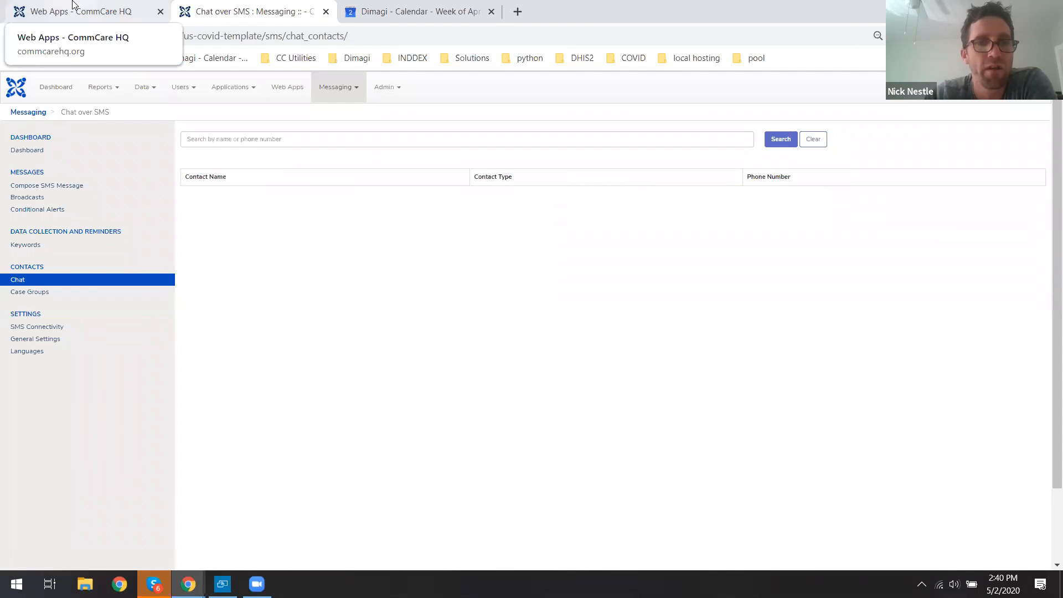
left_click(74, 5)
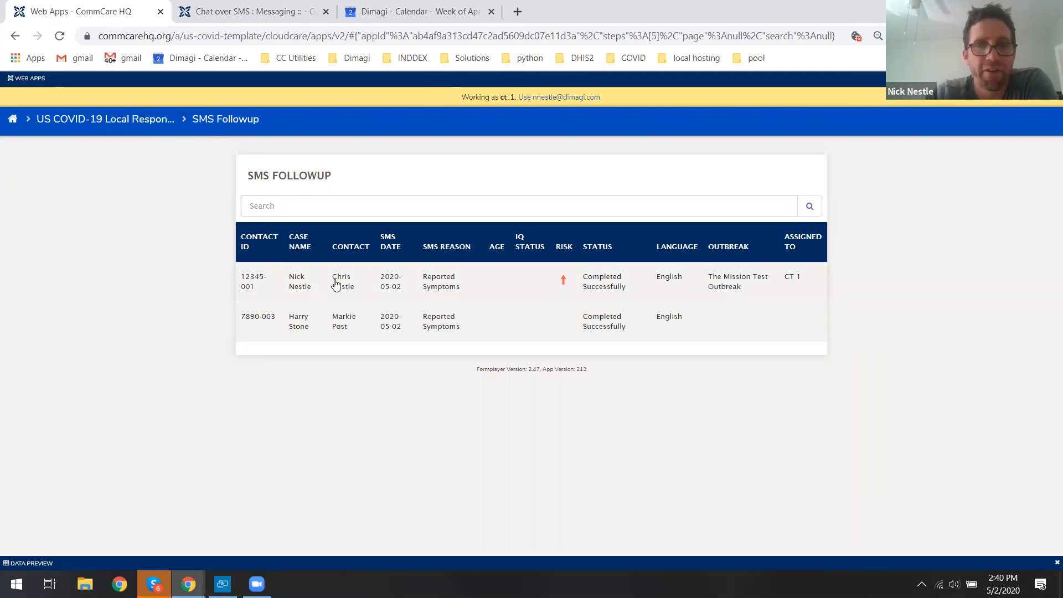
left_click(426, 297)
left_click(517, 254)
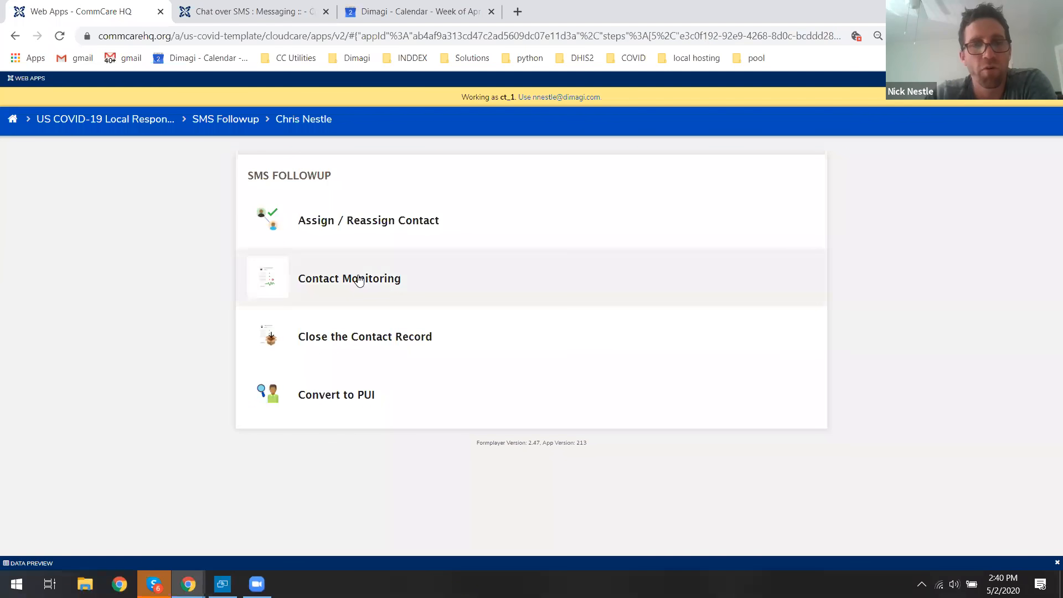
left_click(357, 280)
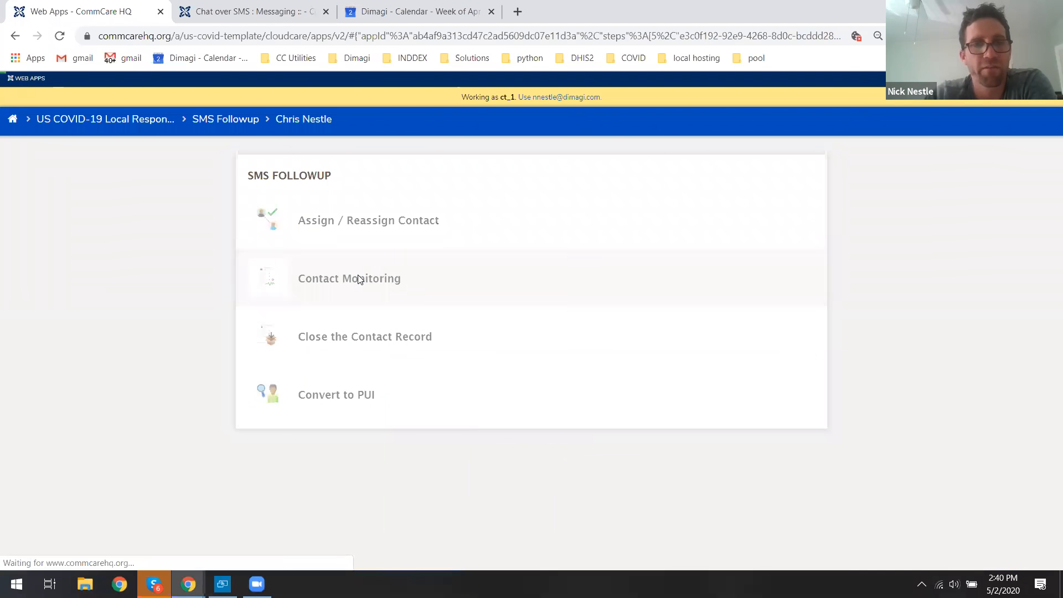
left_click(240, 11)
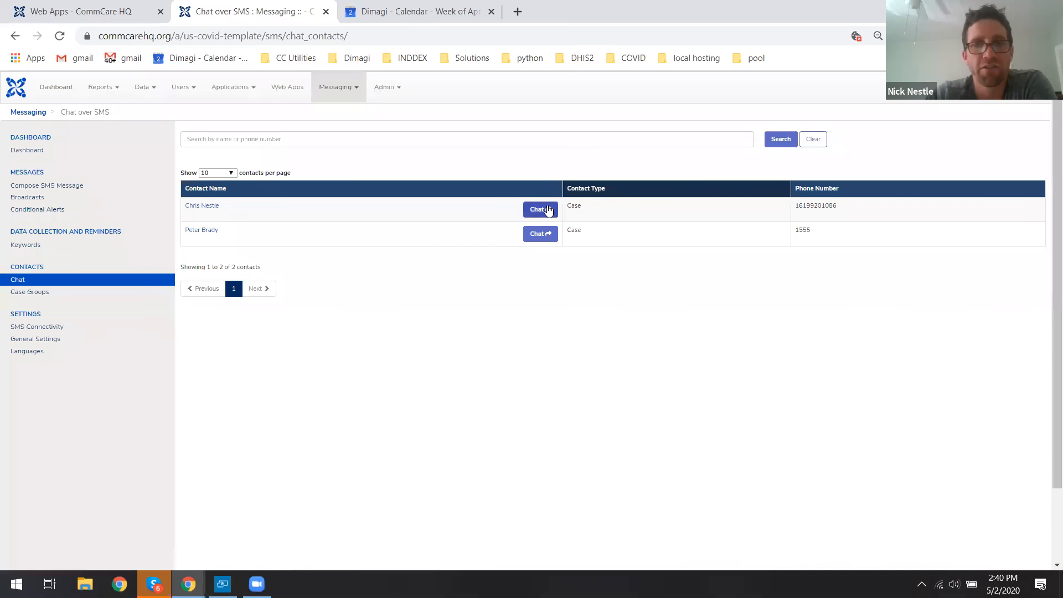
left_click(548, 211)
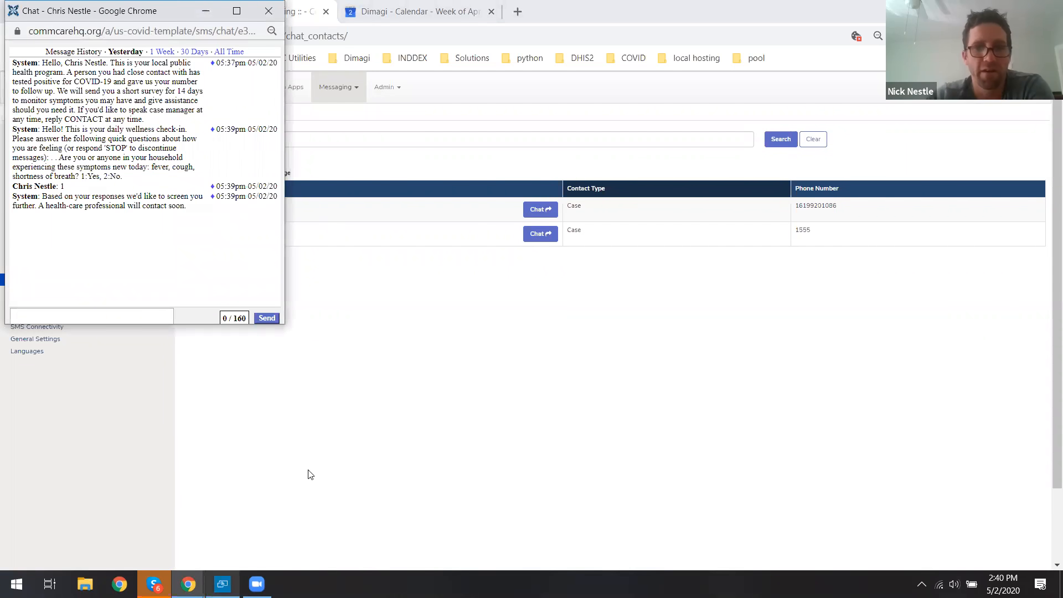
key("alt+Tab")
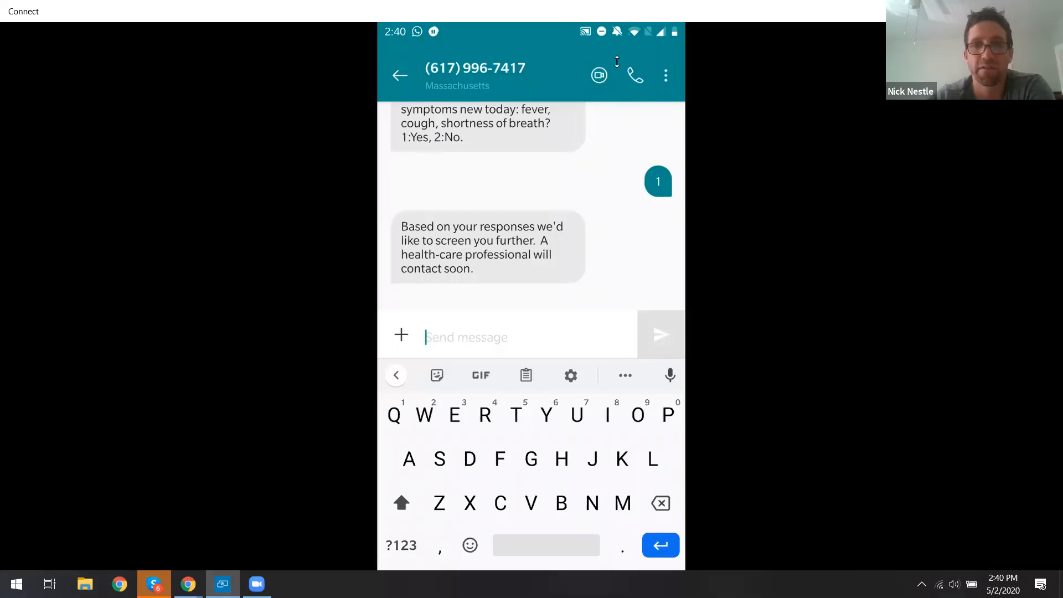
left_click(1016, 11)
left_click_drag(120, 11, 244, 58)
left_click(217, 358)
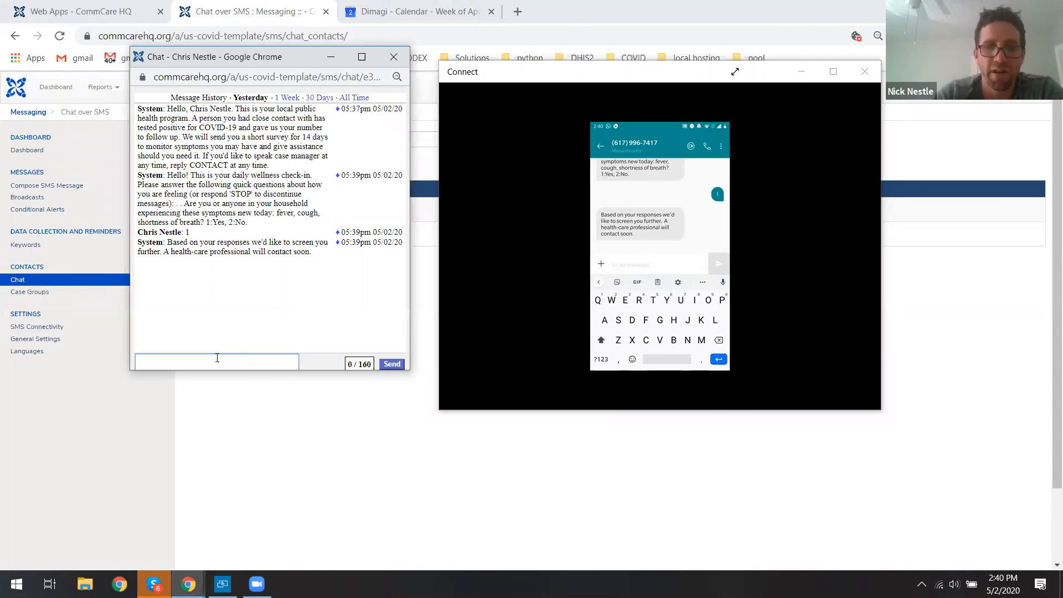
type("Hi Chi")
key("BackSpace")
type("r")
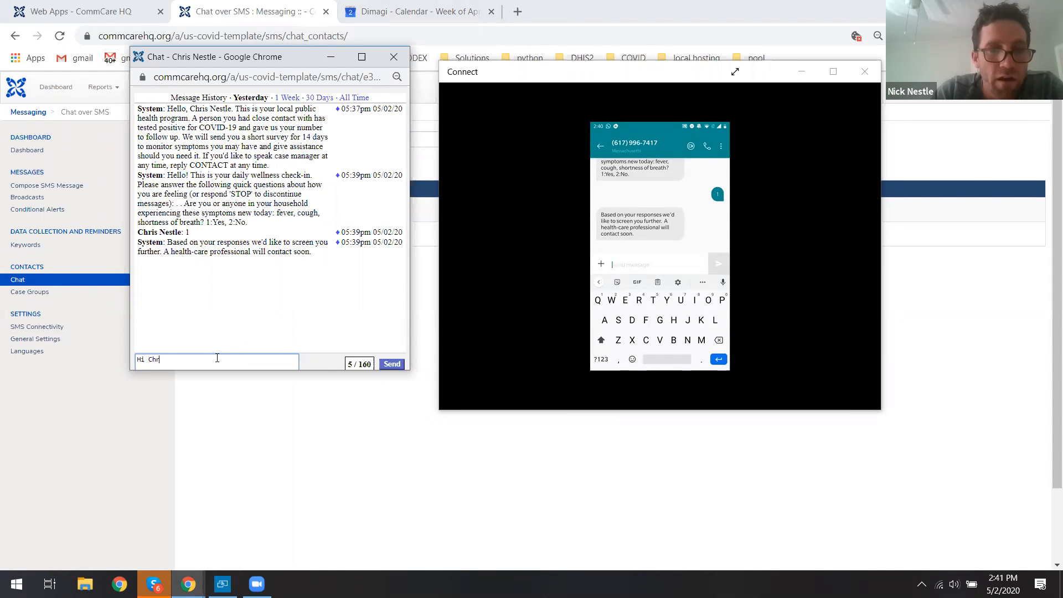
type("is, I see y")
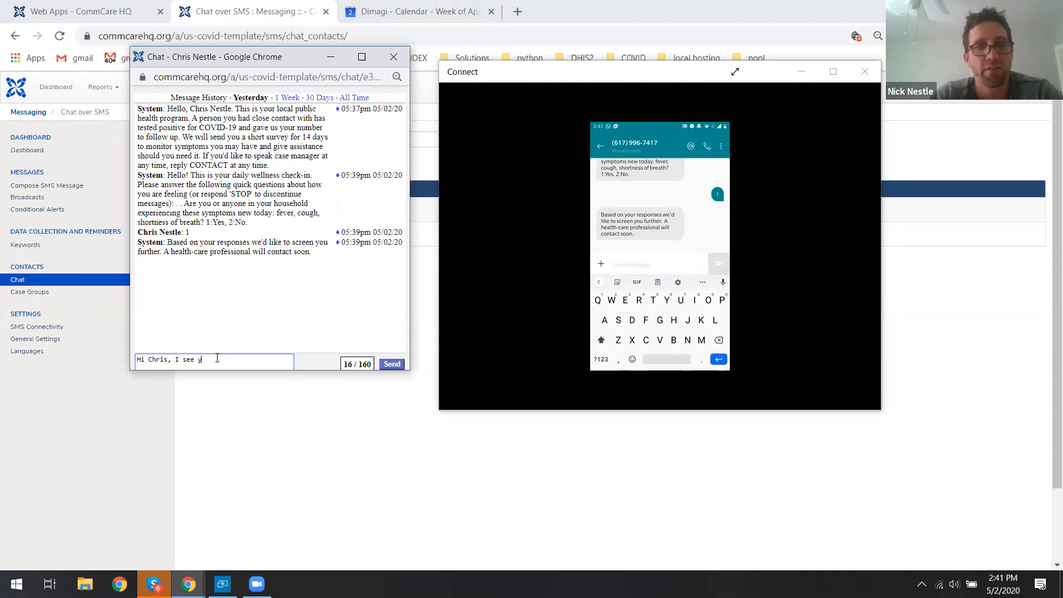
type("ou reported sy")
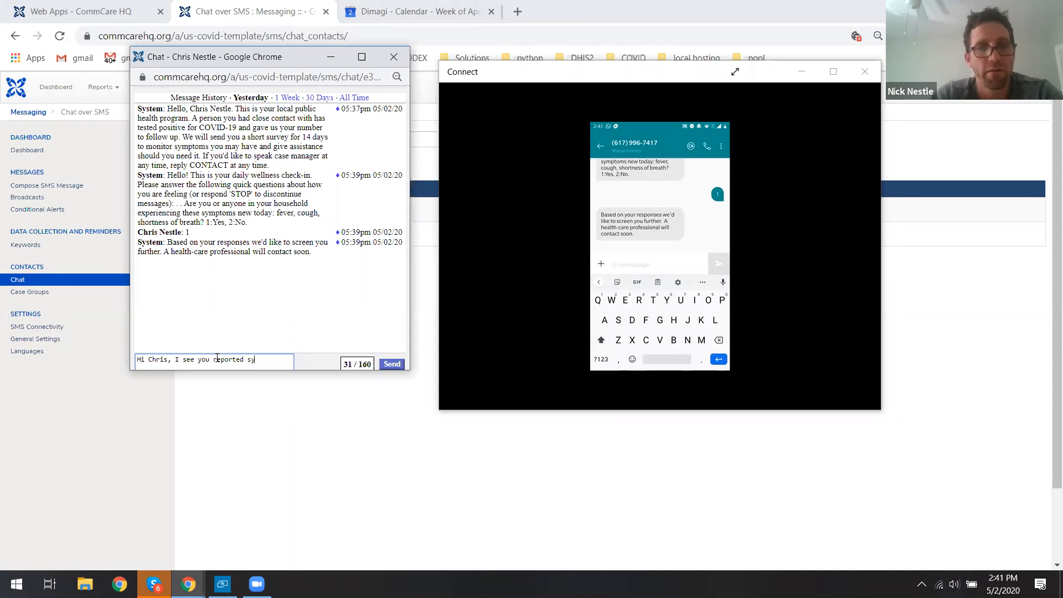
type("mptoms. How are you feeling?")
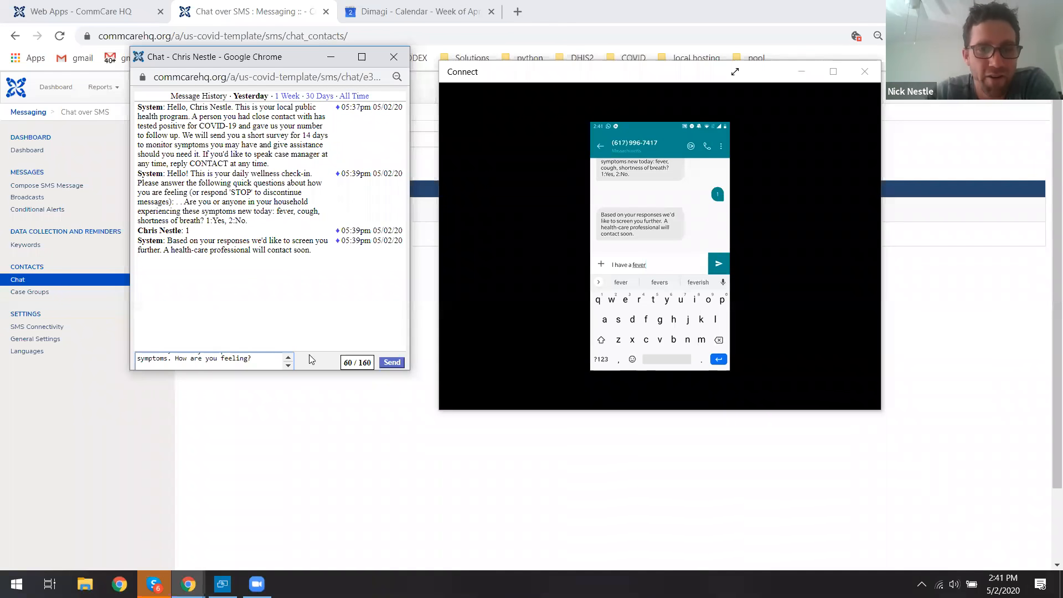
left_click(391, 362)
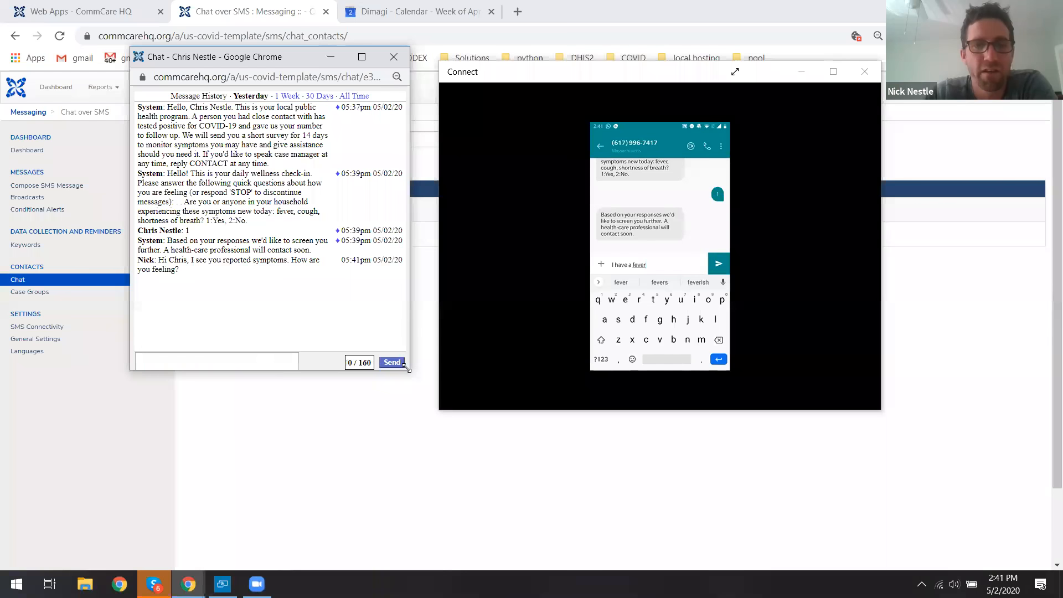
Reply to the contact's fever message by sending "what temperature" from the chat window.
left_click_drag(407, 368, 436, 441)
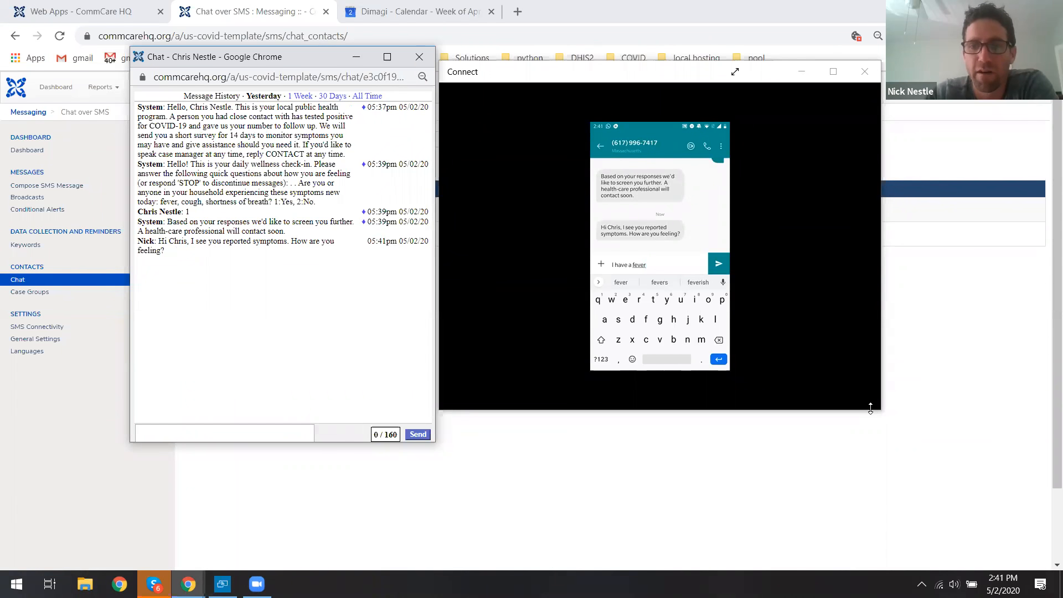
left_click_drag(871, 408, 870, 504)
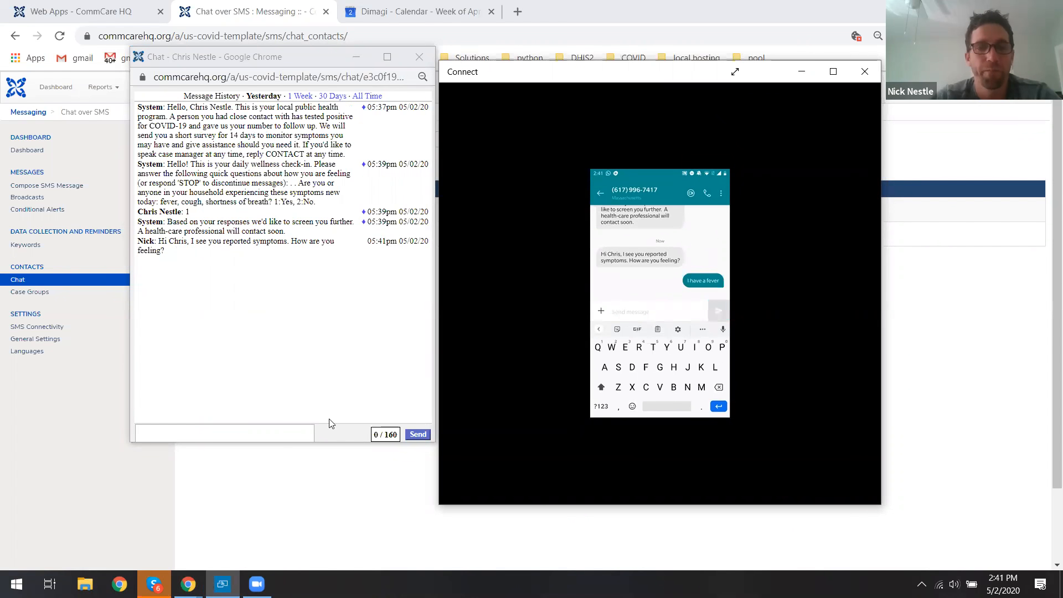
left_click(267, 427)
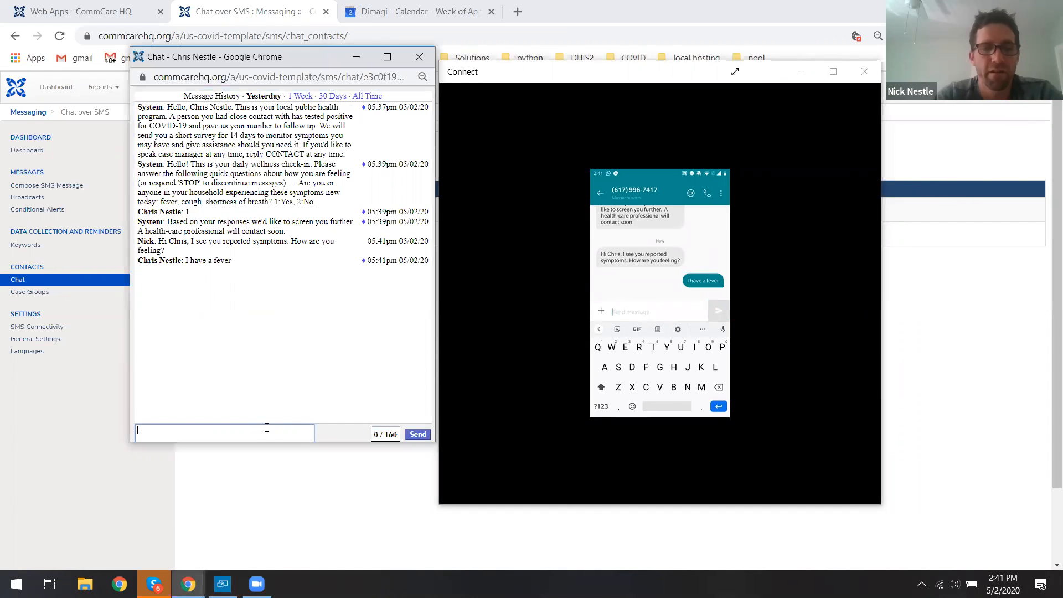
type("what temperature")
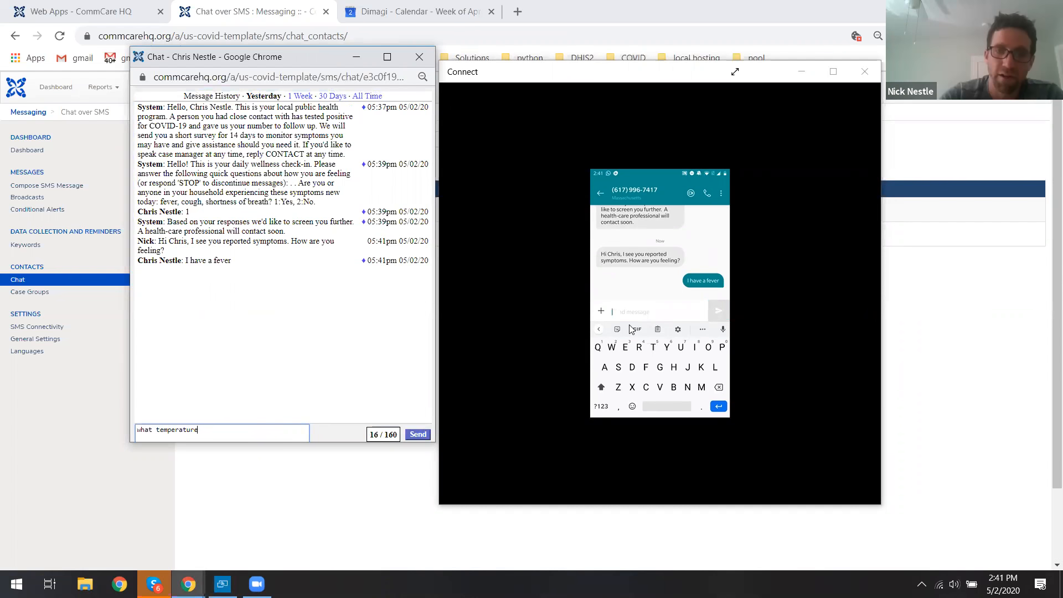
left_click(419, 434)
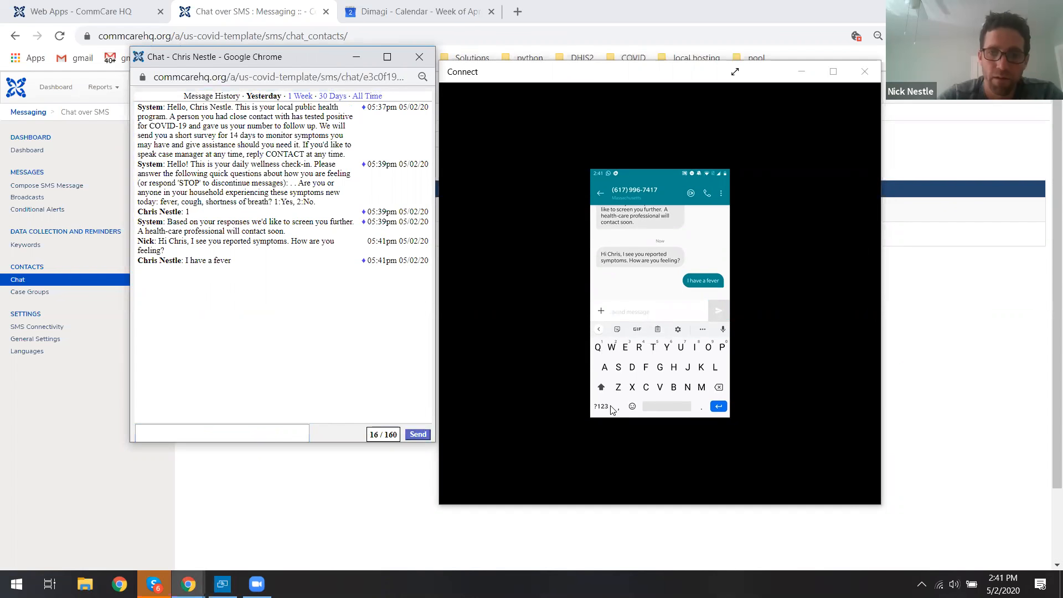
Answer from the contact's phone with the text message 103.
left_click(601, 406)
type("103")
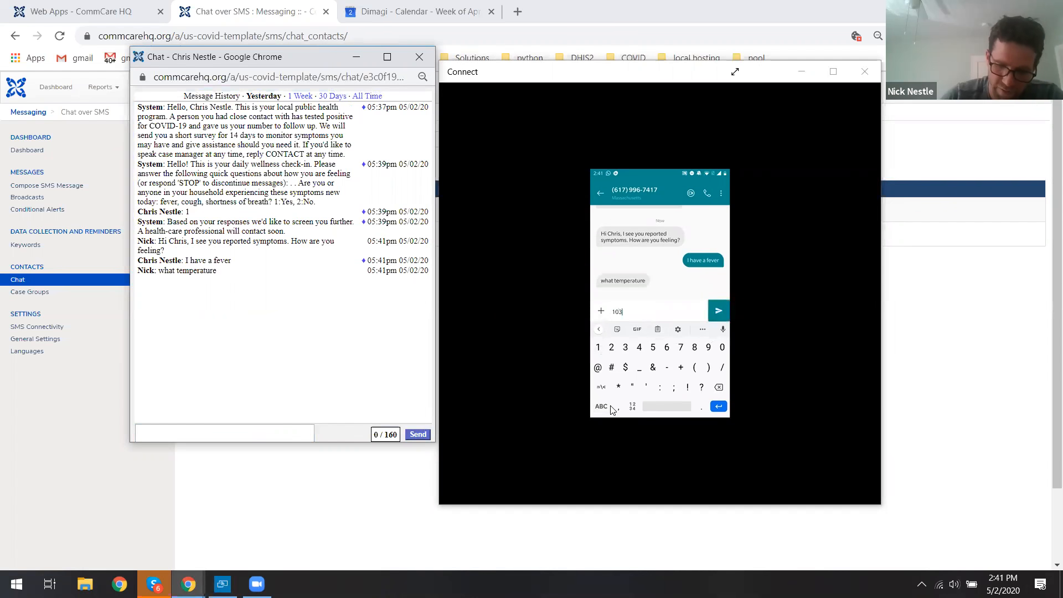
key("Return")
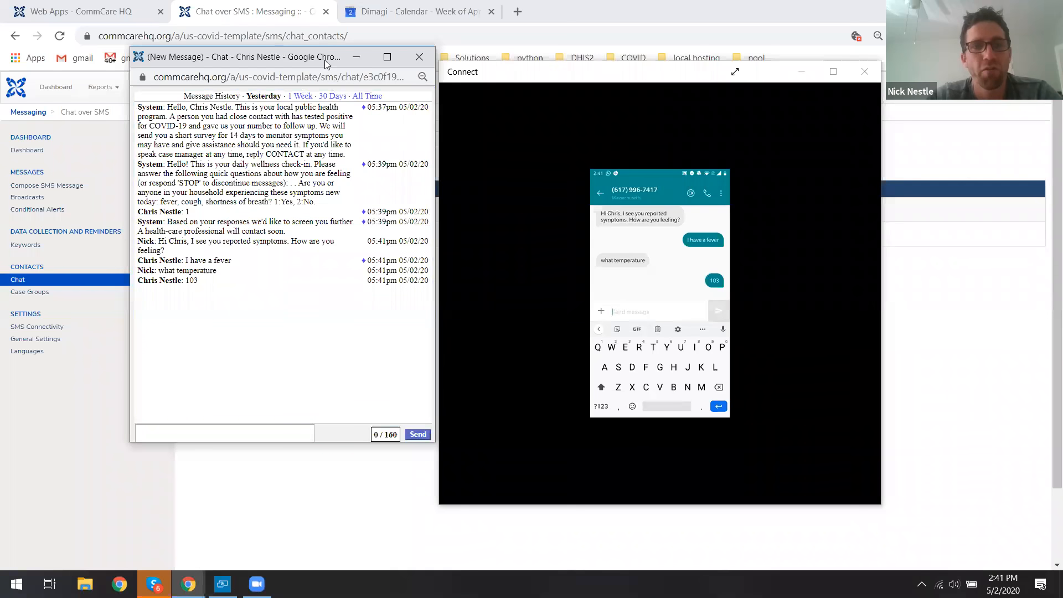
In the Contact Monitoring form, confirm the contact has been spoken to, turning off the contact-me alert.
left_click_drag(326, 65, 327, 103)
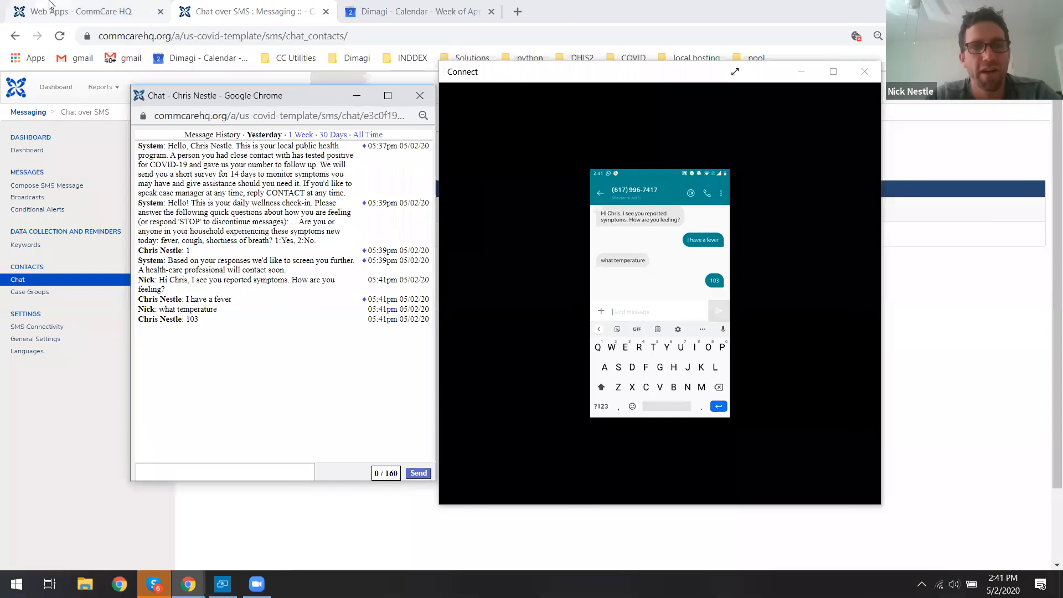
left_click(49, 7)
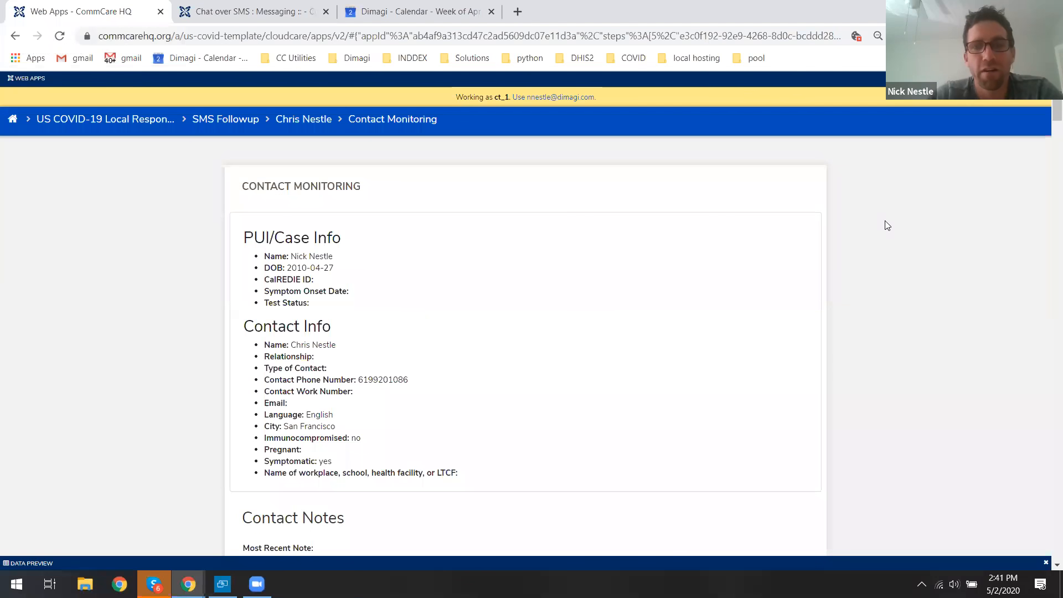
scroll(1047, 138, "down", 6)
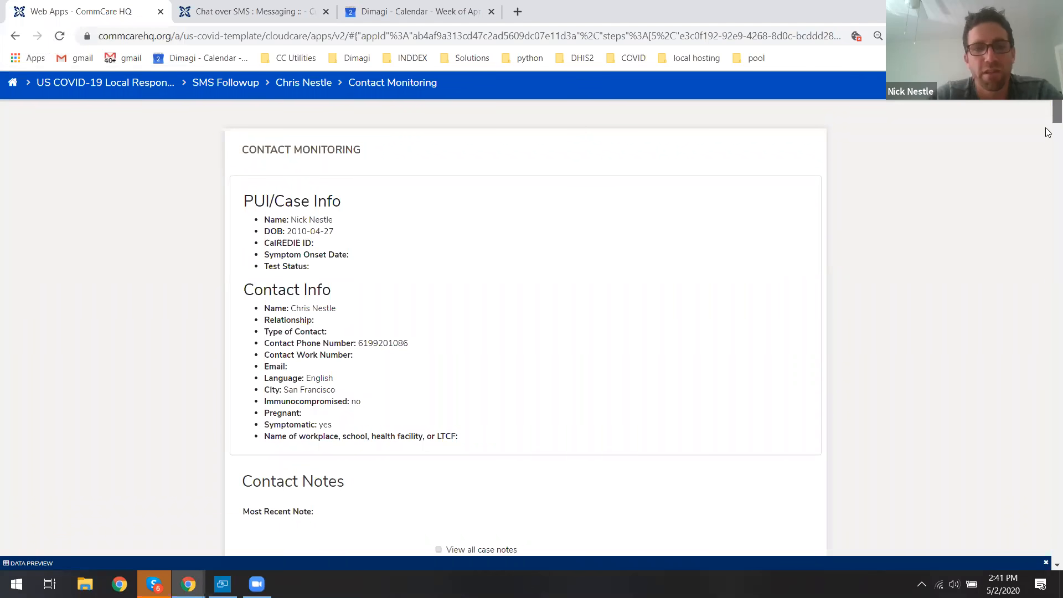
scroll(1048, 147, "down", 8)
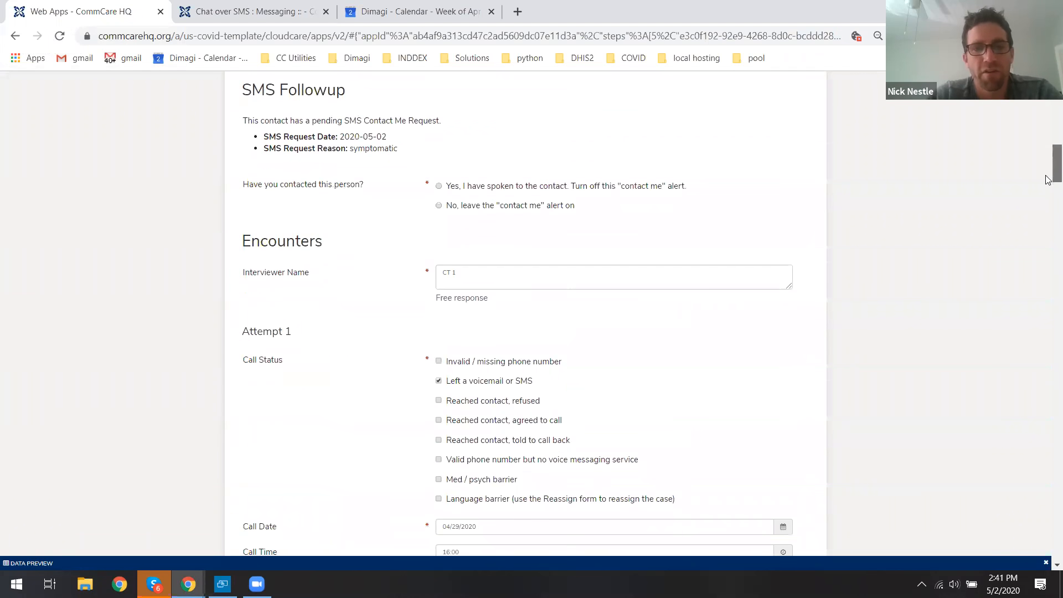
scroll(1047, 190, "down", 8)
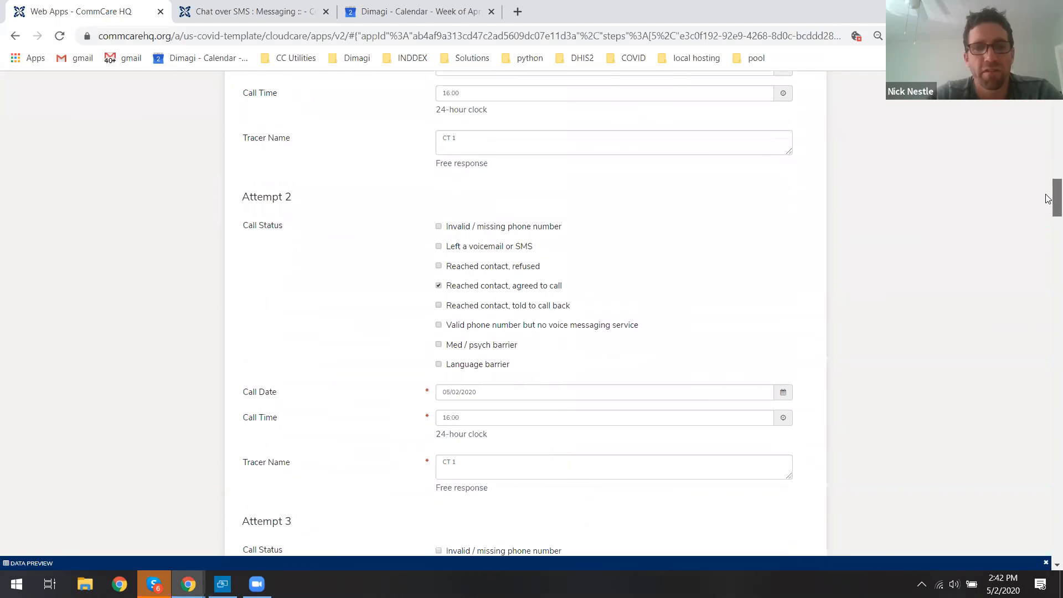
scroll(1047, 166, "up", 12)
scroll(1048, 159, "up", 2)
left_click_drag(242, 313, 398, 374)
left_click(381, 374)
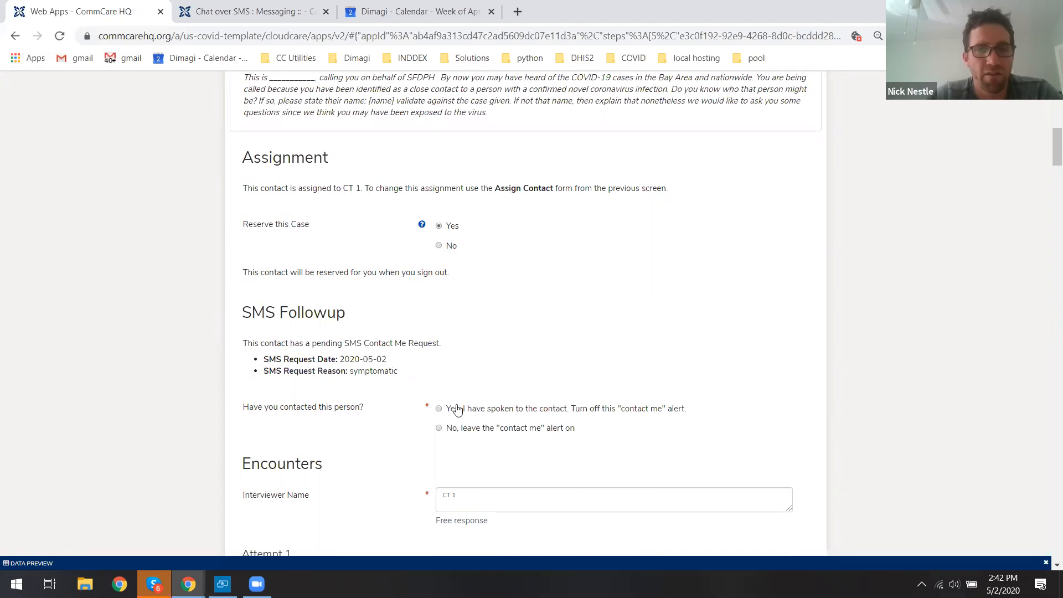
left_click(438, 408)
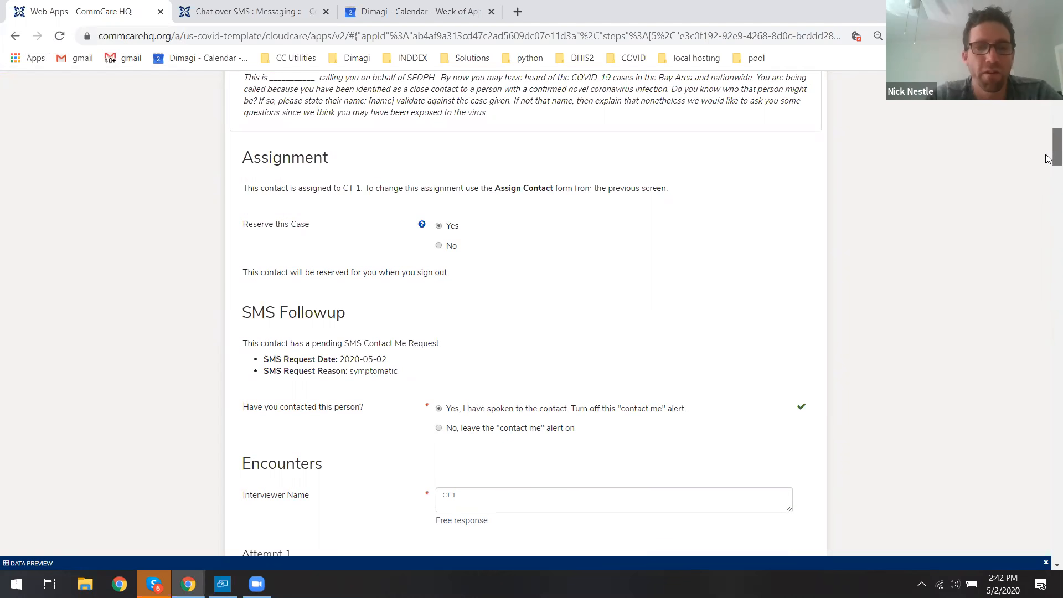
Record call Attempt 3 as reached contact, agreed to call, dated 05/02/2020 at 15:00.
scroll(1049, 165, "down", 1)
scroll(1048, 163, "down", 10)
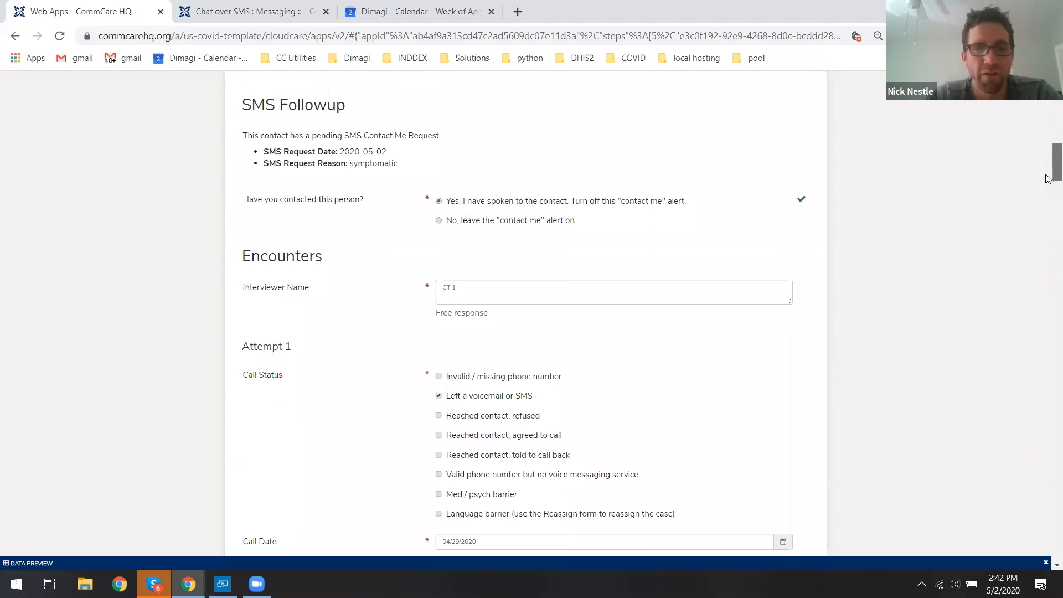
scroll(1048, 210, "down", 9)
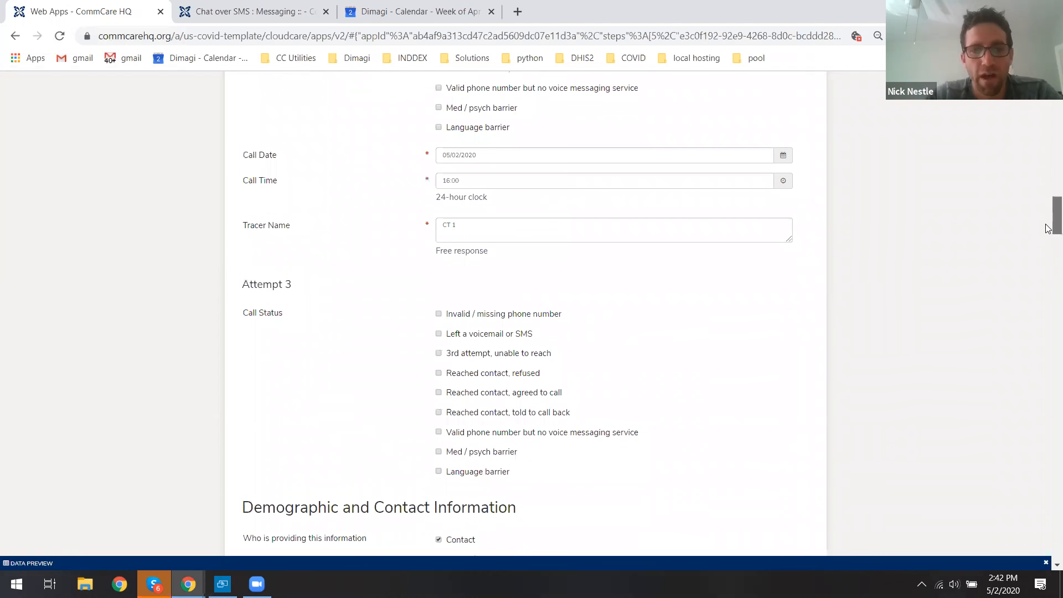
left_click(535, 389)
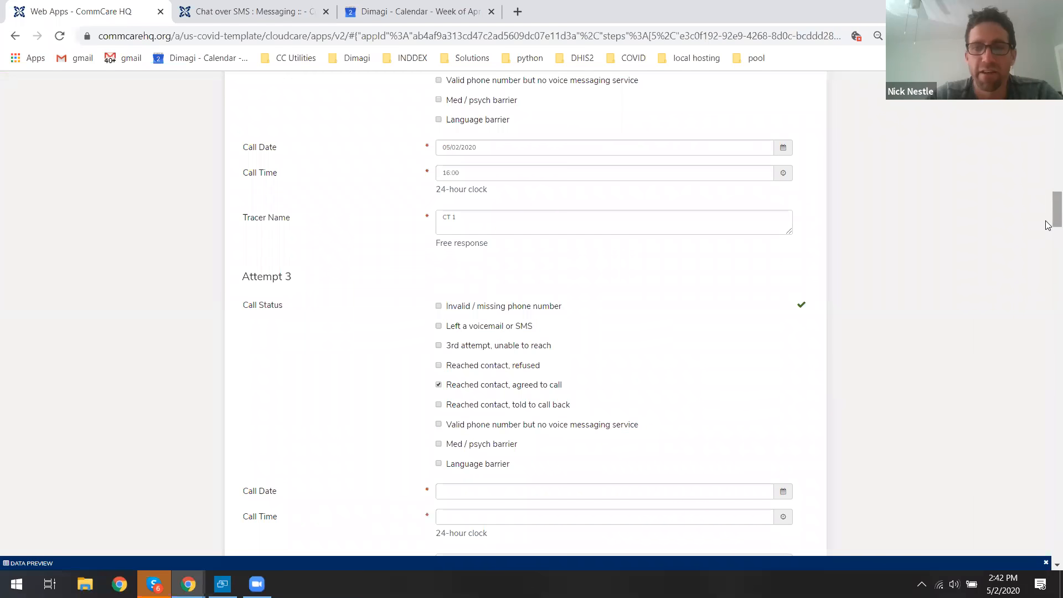
scroll(1048, 225, "down", 3)
left_click(520, 325)
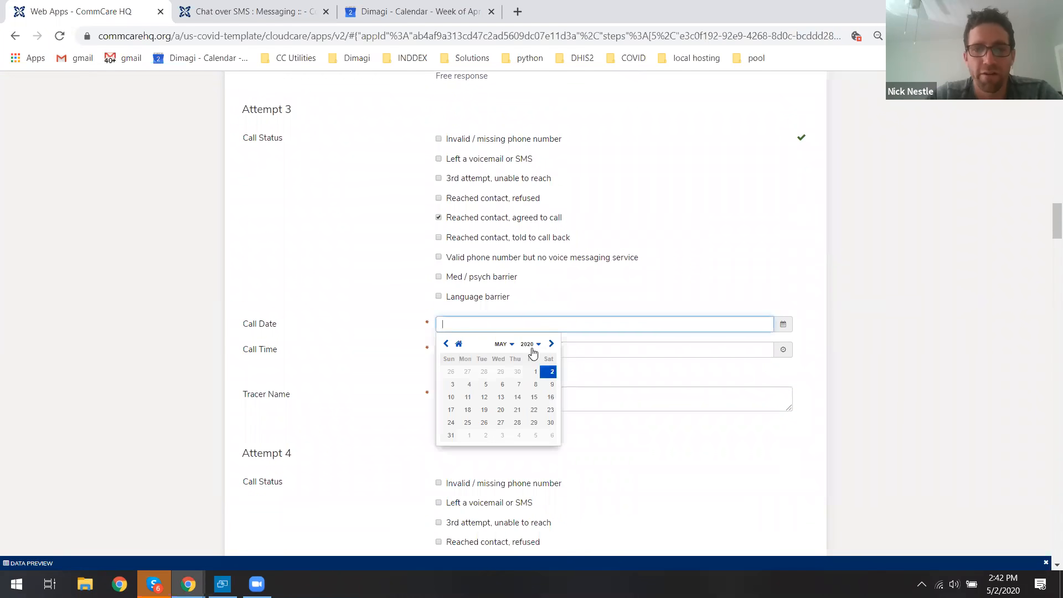
left_click(549, 370)
left_click(484, 350)
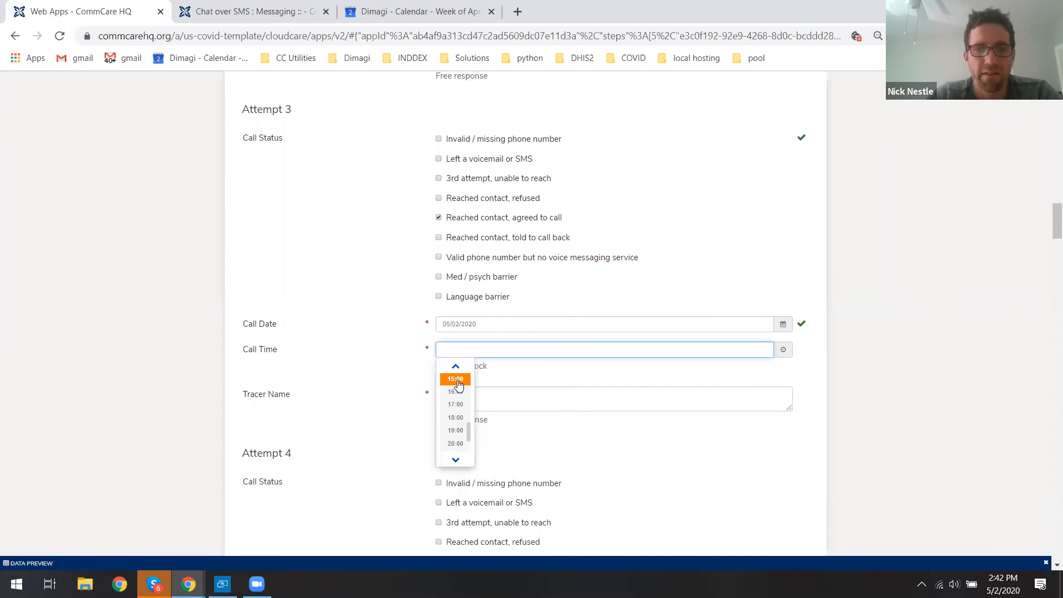
left_click(457, 380)
Mark Fever among the past-3-days symptoms and clear the None option.
scroll(1048, 231, "down", 10)
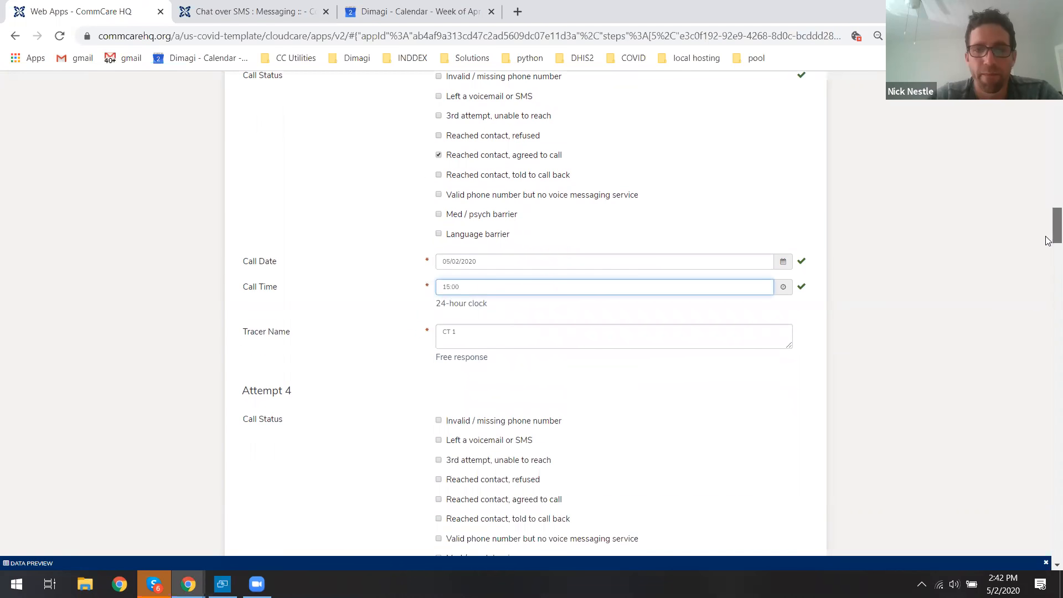
left_click_drag(1048, 286, 1048, 436)
left_click(530, 222)
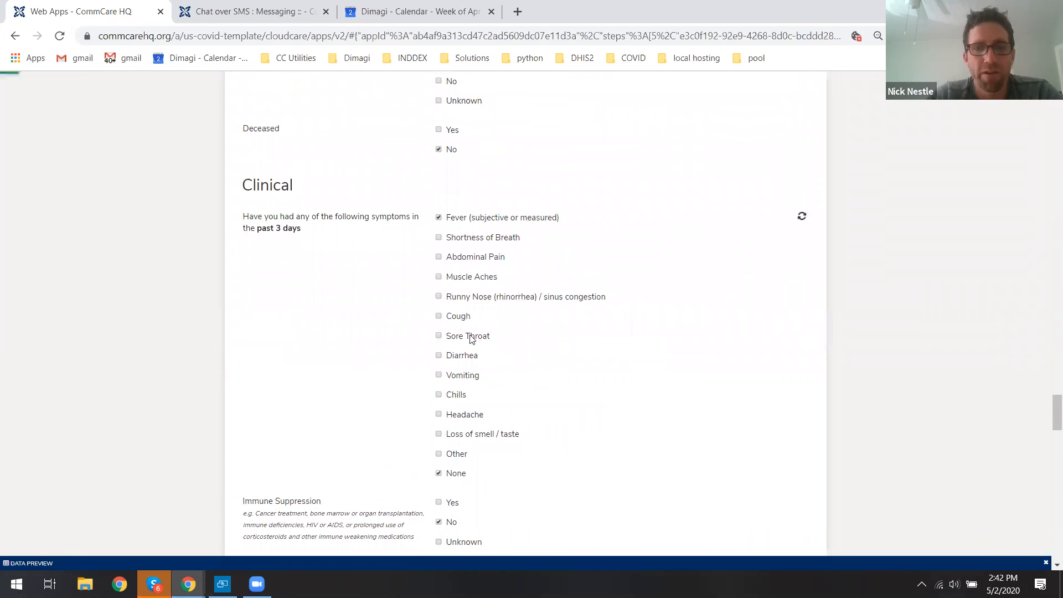
scroll(445, 363, "down", 2)
left_click(446, 361)
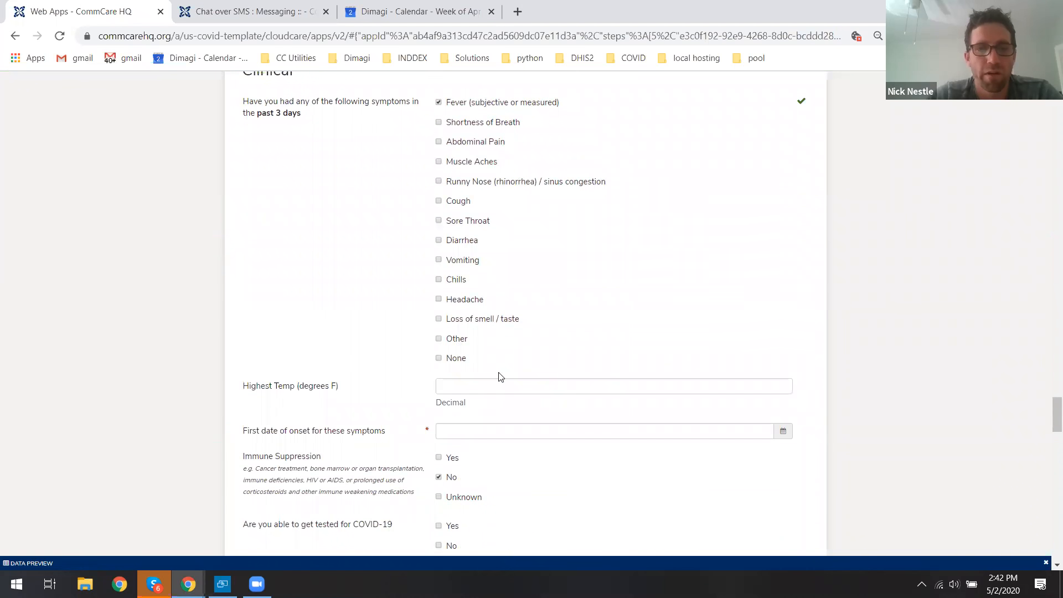
Enter highest temperature 103 °F and set the first symptom onset date to 05/02/2020.
left_click(500, 380)
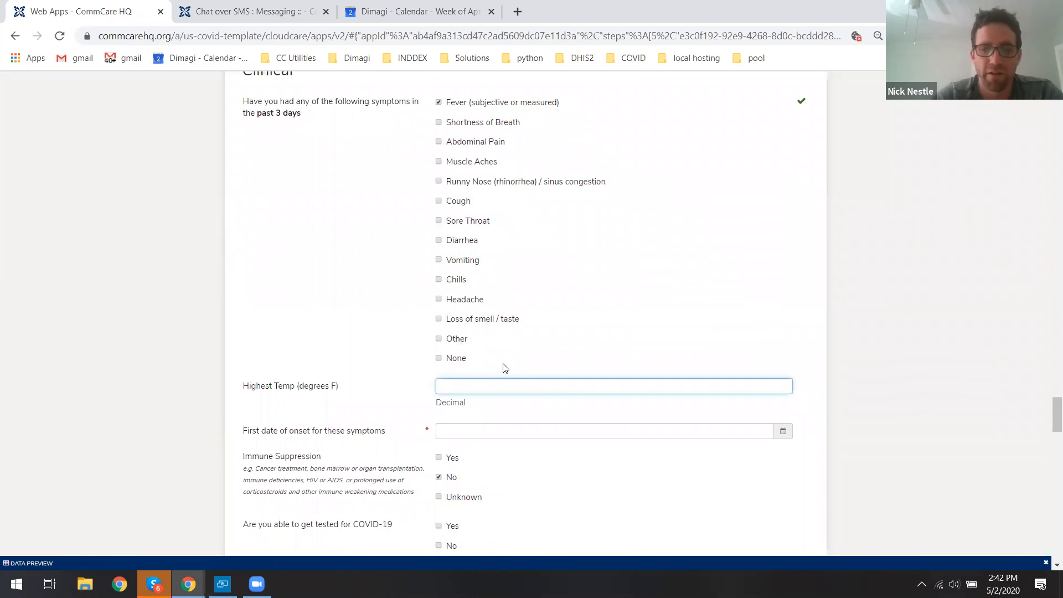
left_click(469, 434)
left_click(552, 482)
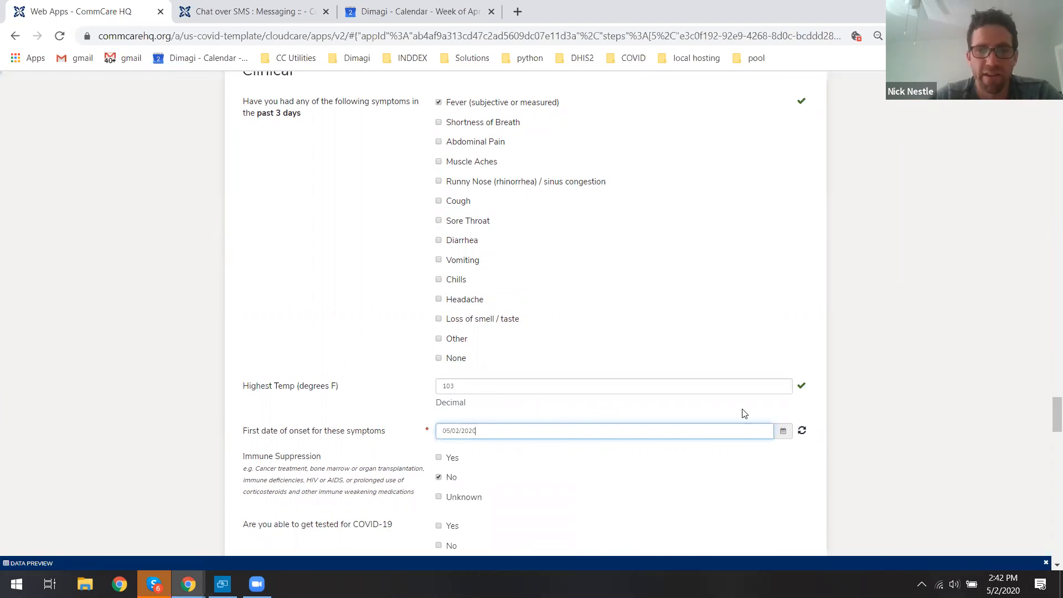
Choose Yes to transfer the symptomatic contact to PUI and submit the Contact Monitoring form.
left_click_drag(1048, 418, 1048, 540)
left_click_drag(244, 301, 417, 307)
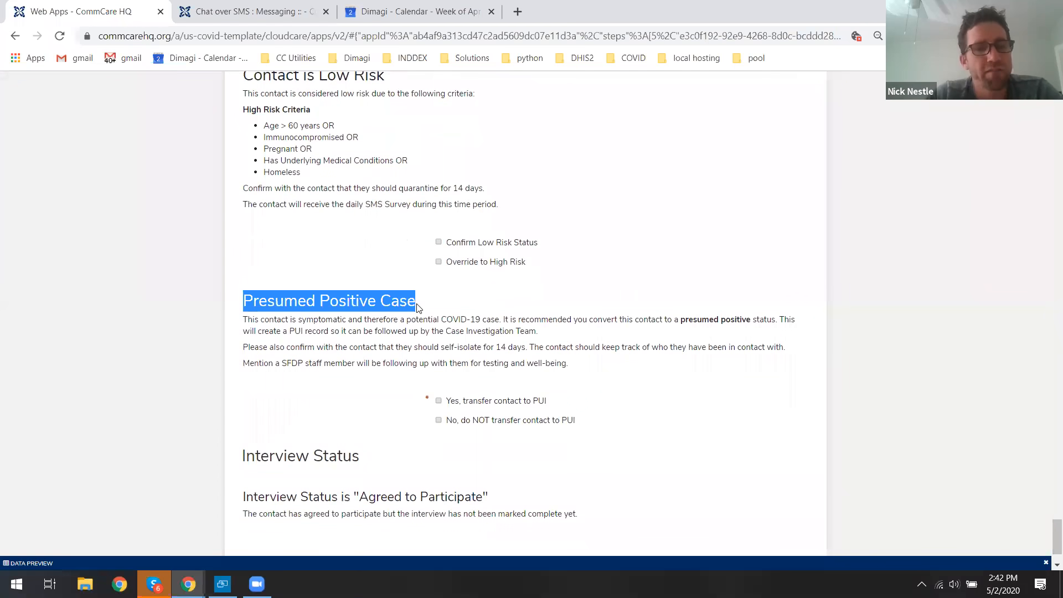
left_click(417, 307)
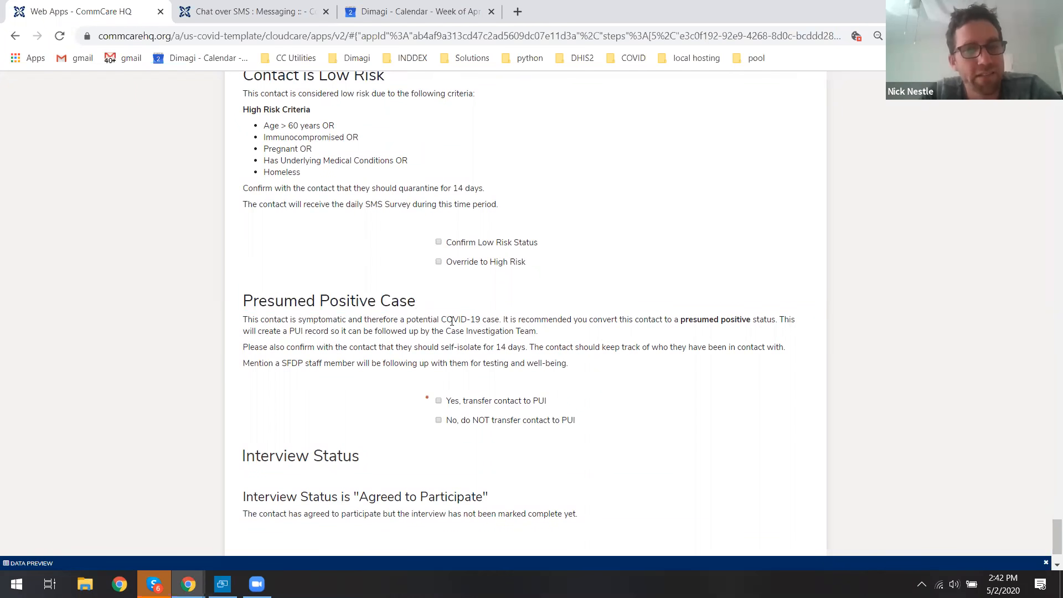
scroll(343, 320, "down", 2)
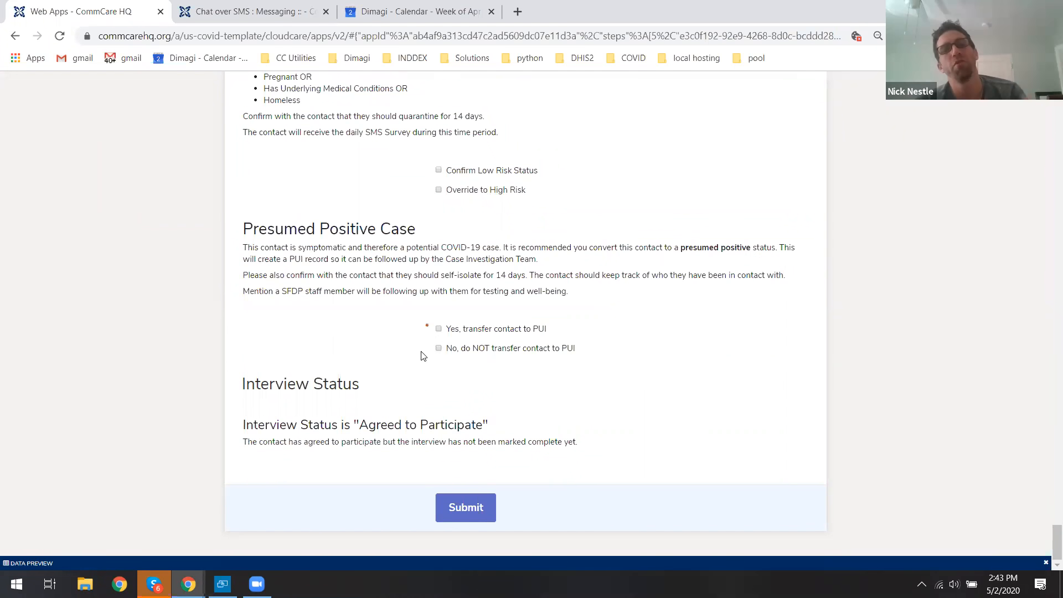
left_click(440, 329)
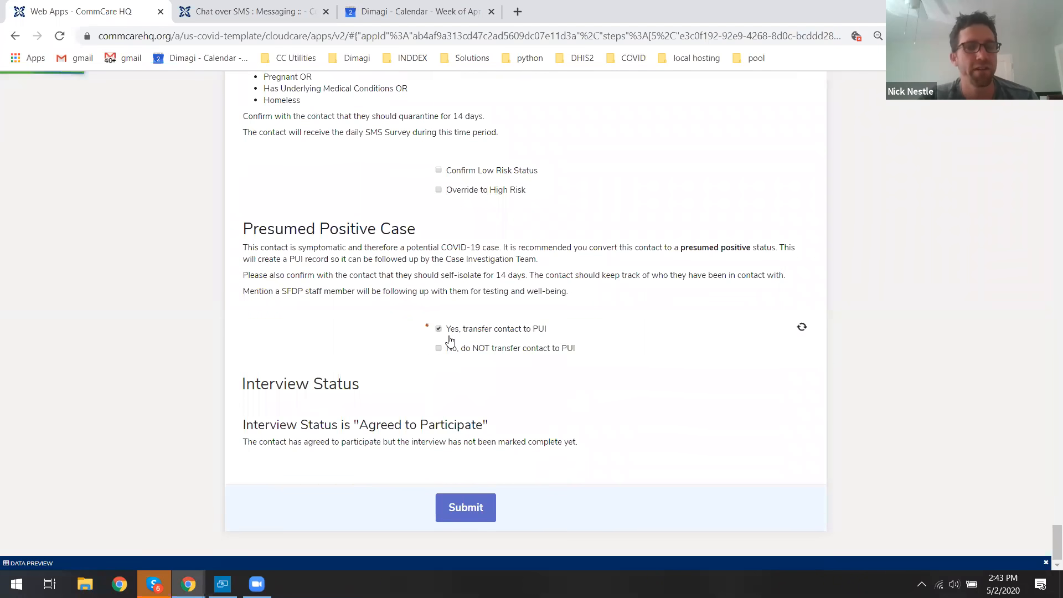
scroll(481, 443, "down", 1)
left_click(470, 508)
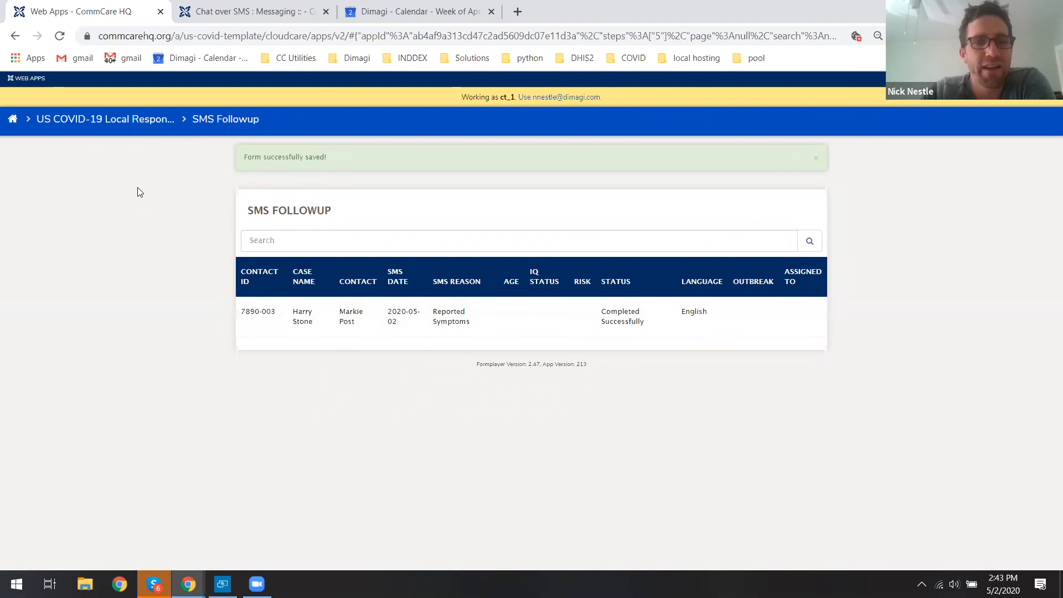
Check out contact tracer CT 1 from the system using the Check Out form.
left_click(120, 122)
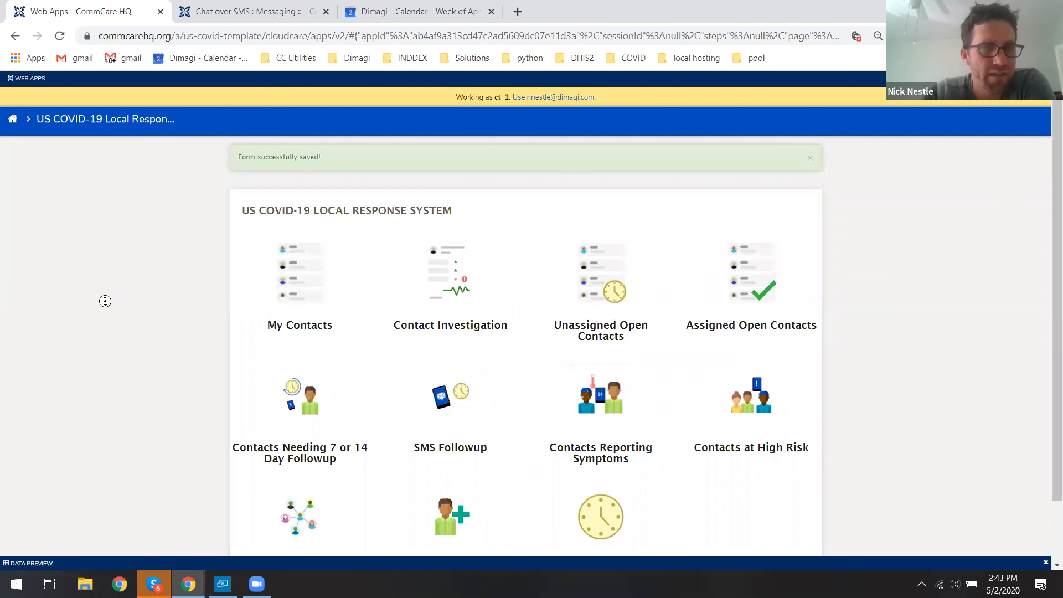
scroll(107, 323, "down", 2)
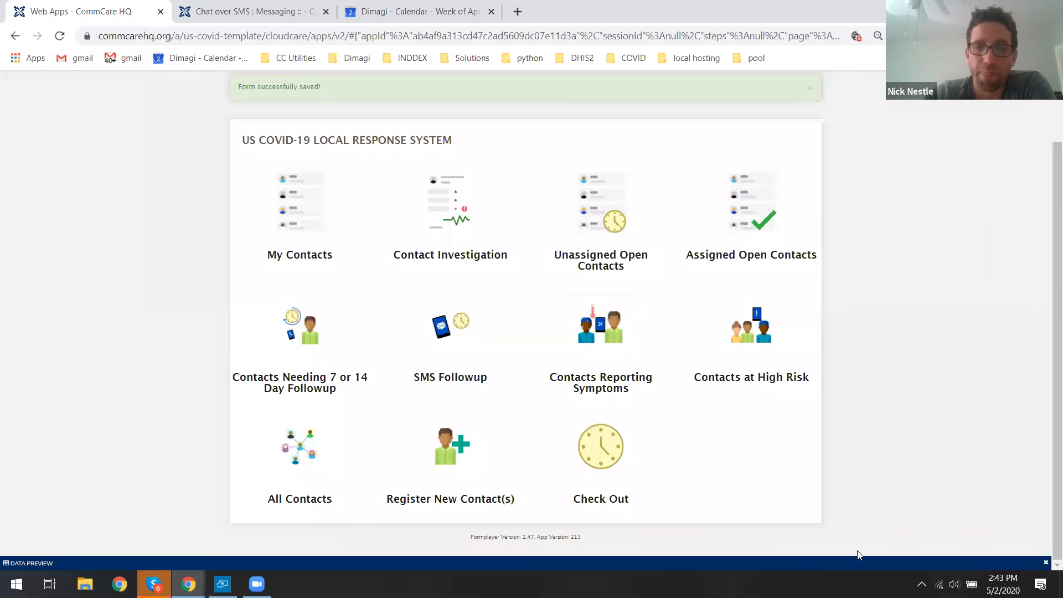
left_click(605, 446)
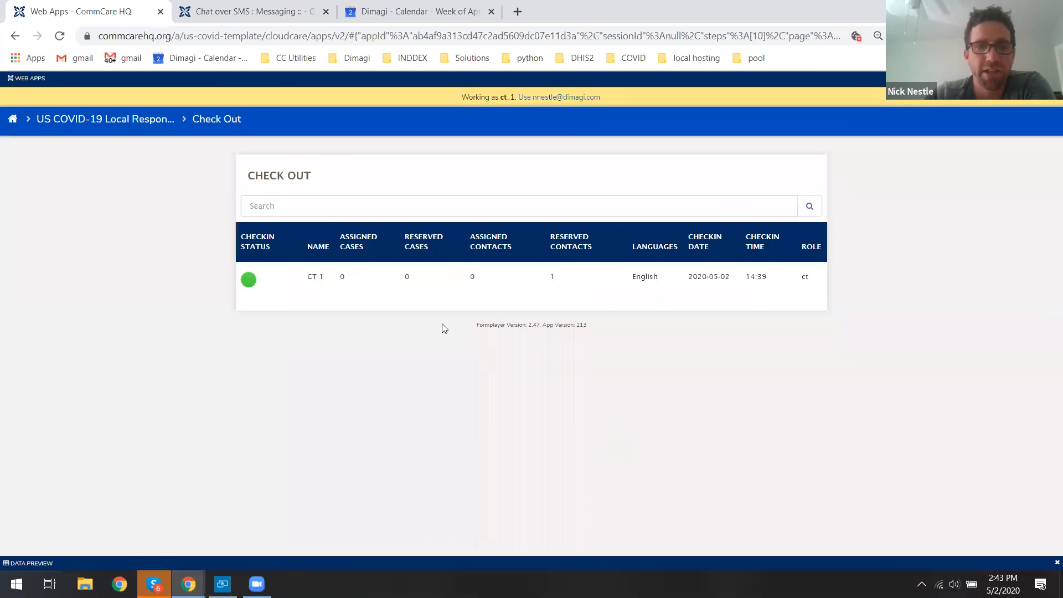
left_click(297, 279)
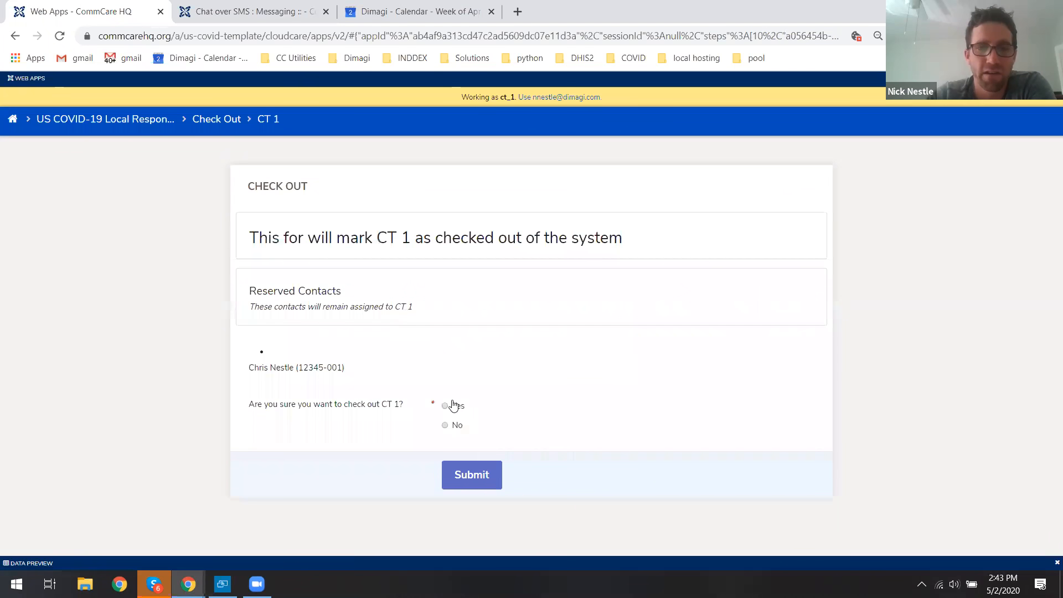
left_click(472, 477)
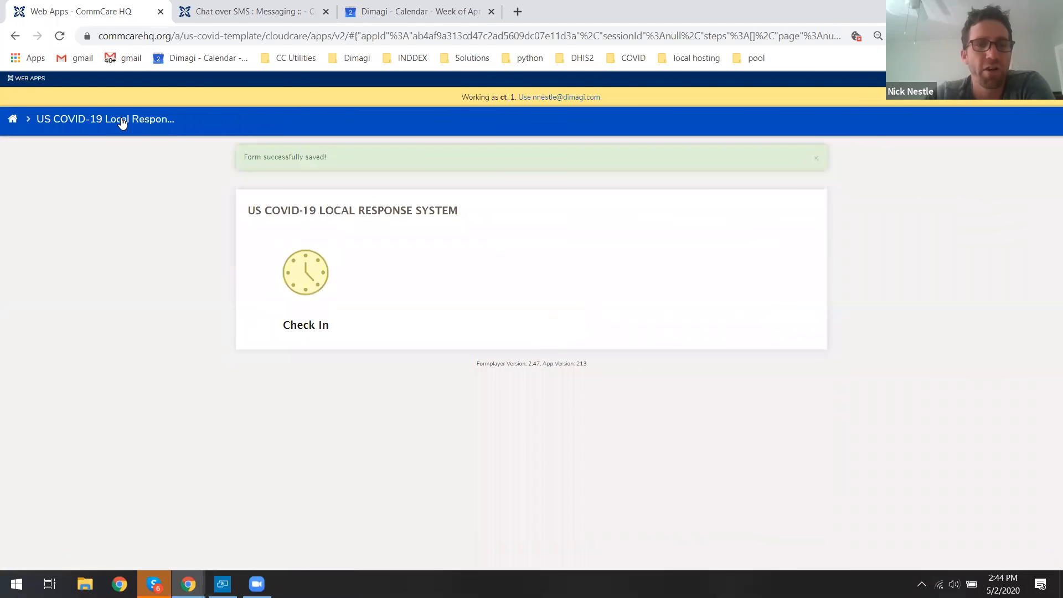
Log in as the PUI team user pui_1 from the login-as user list.
left_click(13, 123)
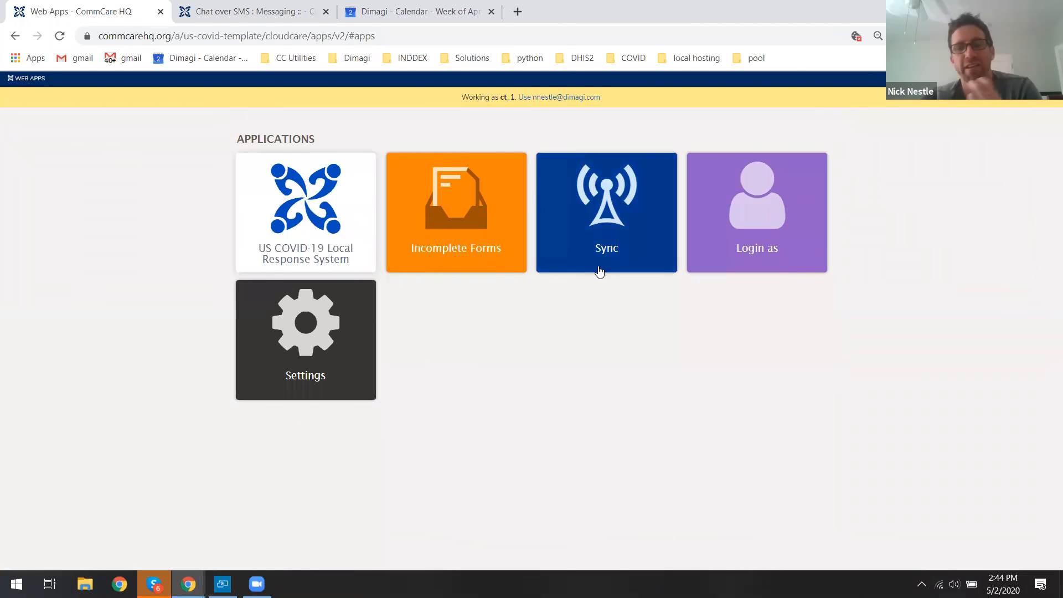
left_click(712, 255)
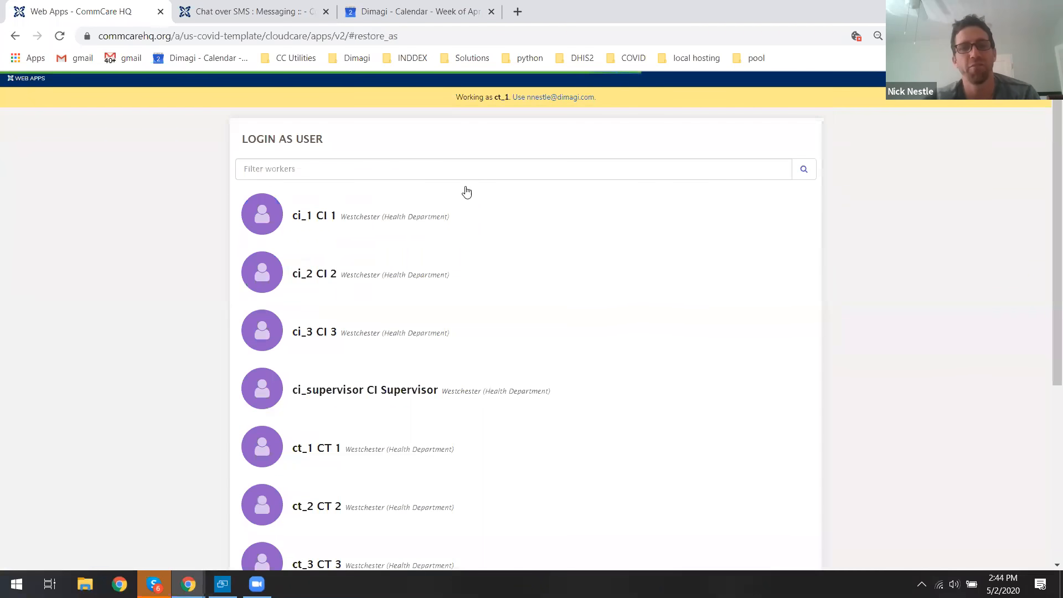
left_click(465, 167)
type("pui")
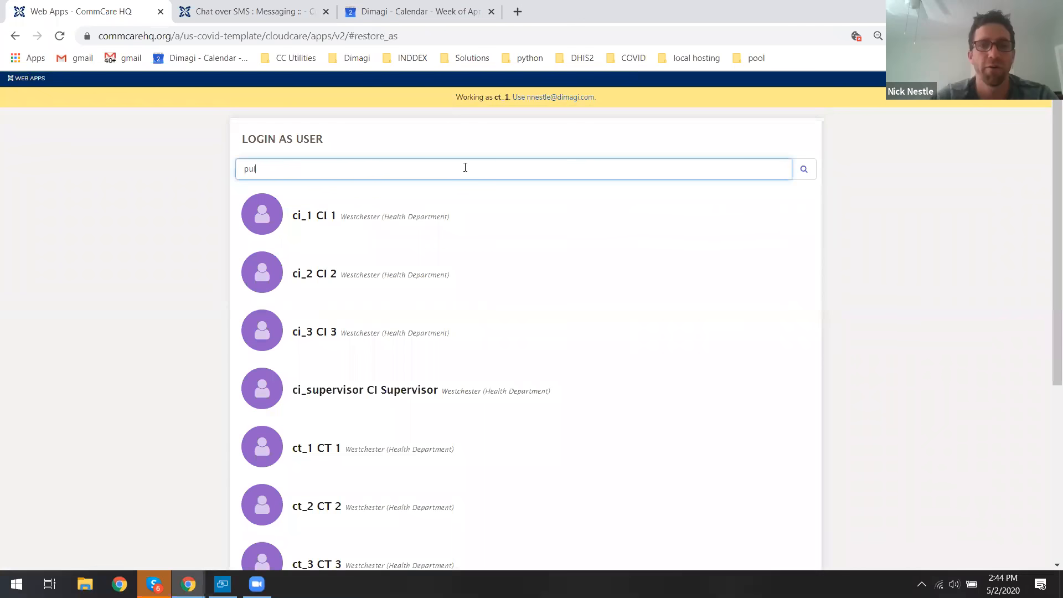
key("Return")
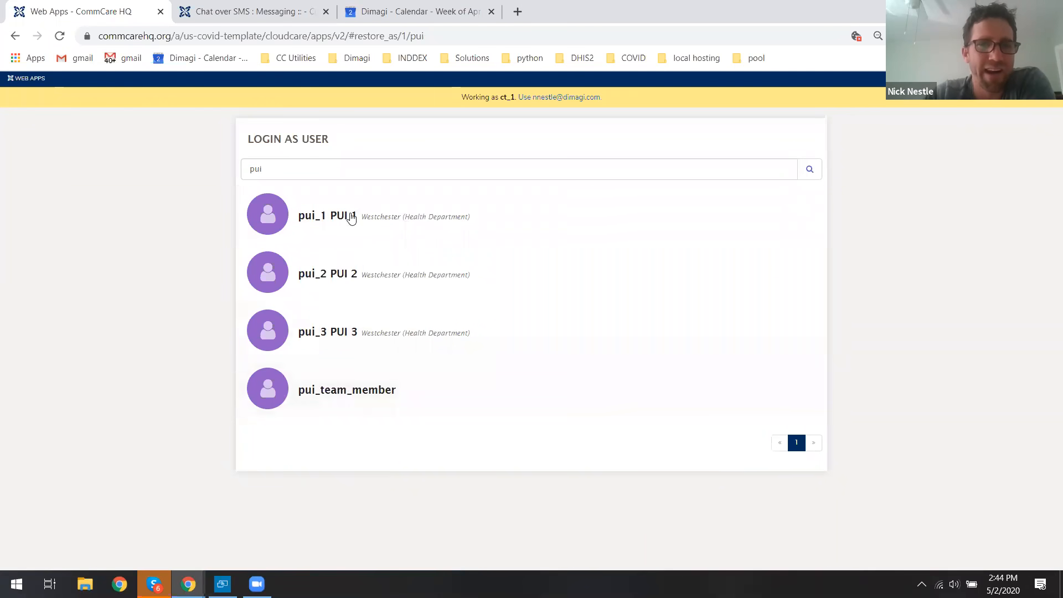
left_click(395, 219)
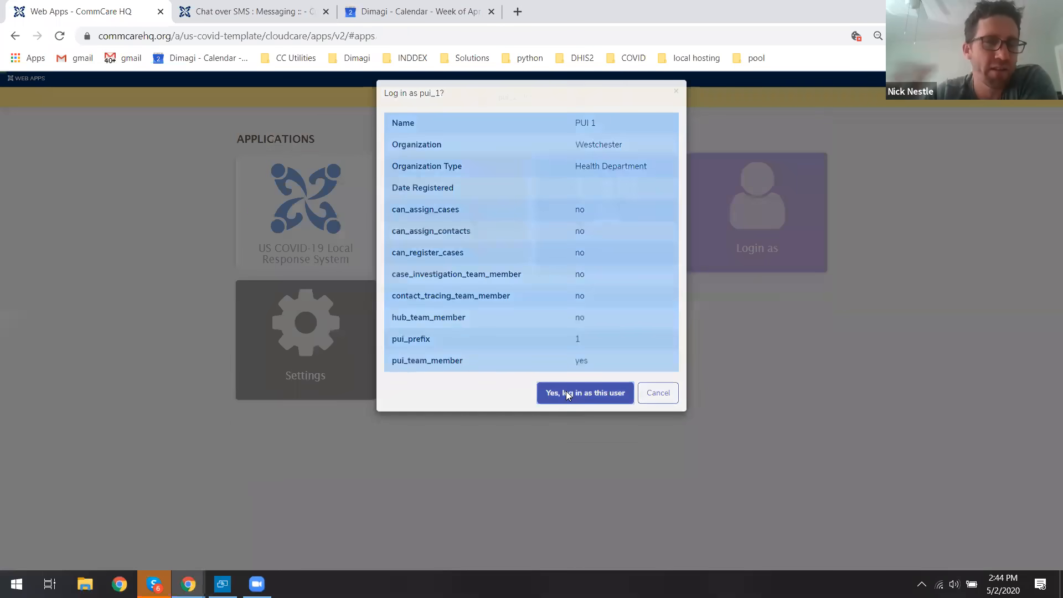
left_click(566, 392)
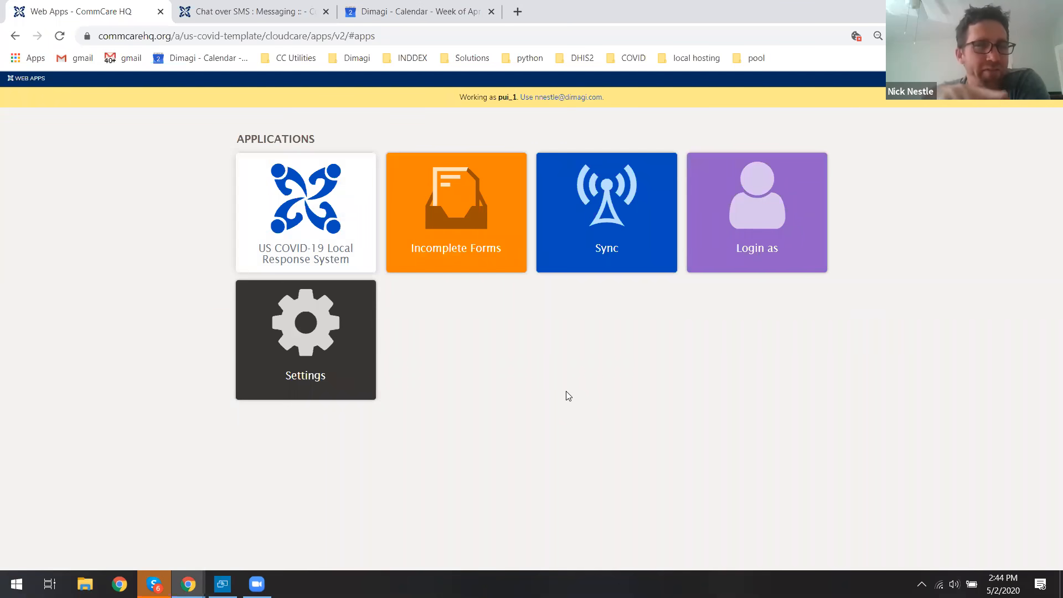
Sync user data, open the US COVID-19 Local Response System app and view the Field Testing Needing list.
left_click(590, 210)
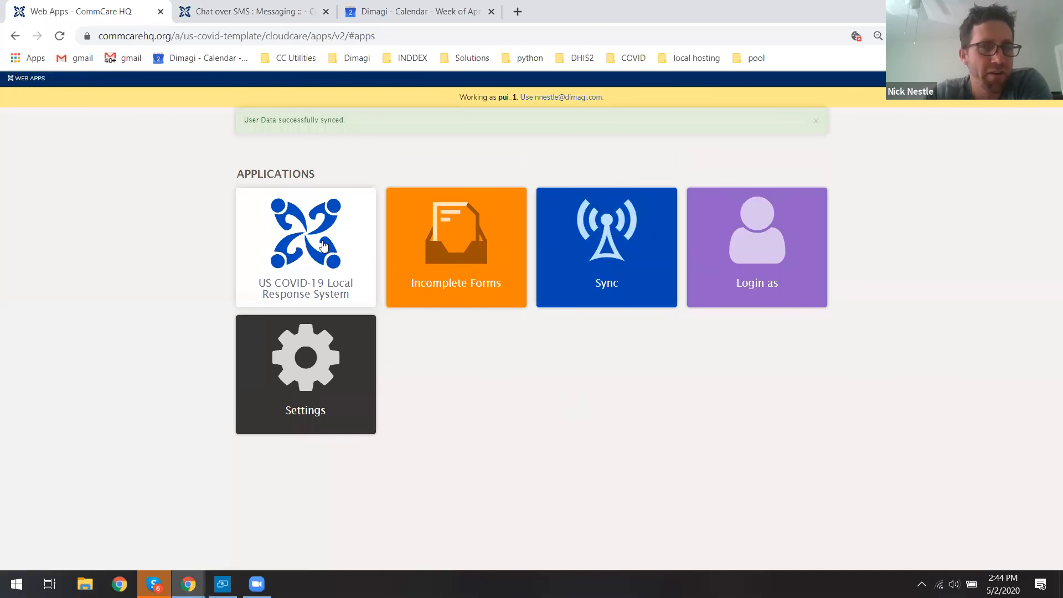
left_click(324, 246)
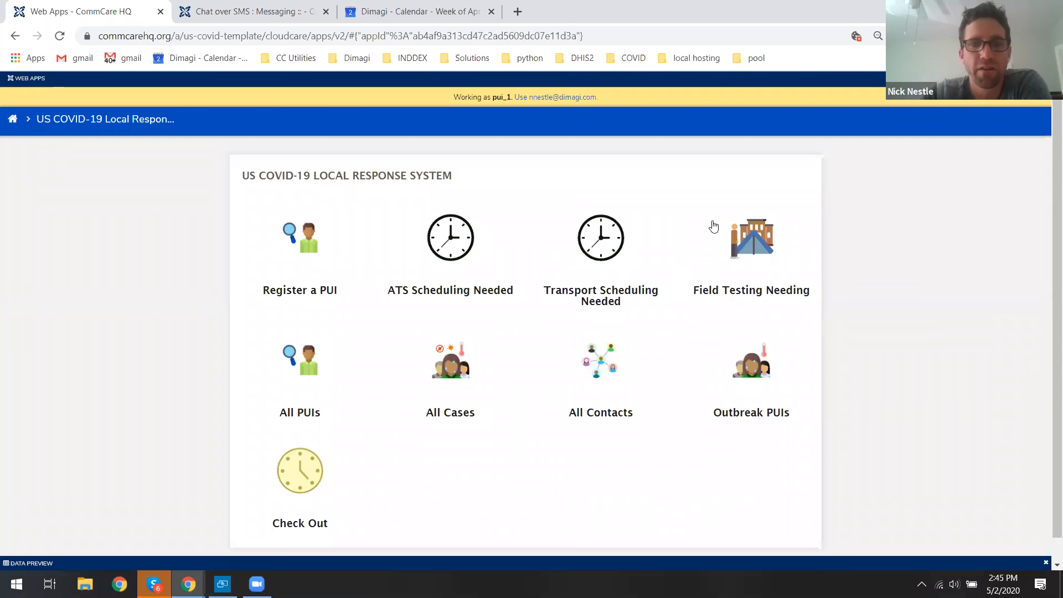
left_click(749, 238)
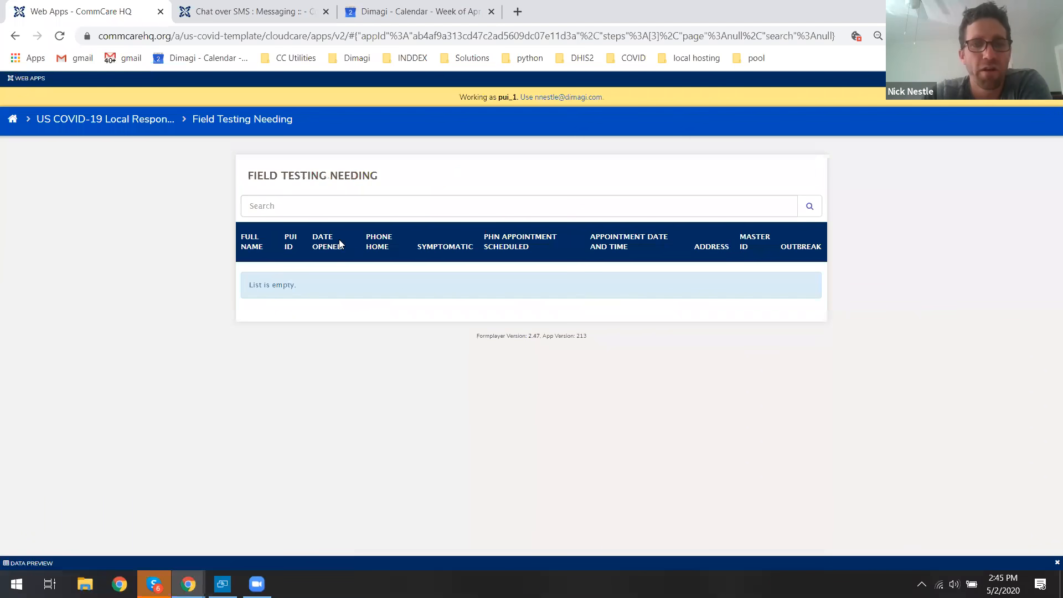
left_click(132, 126)
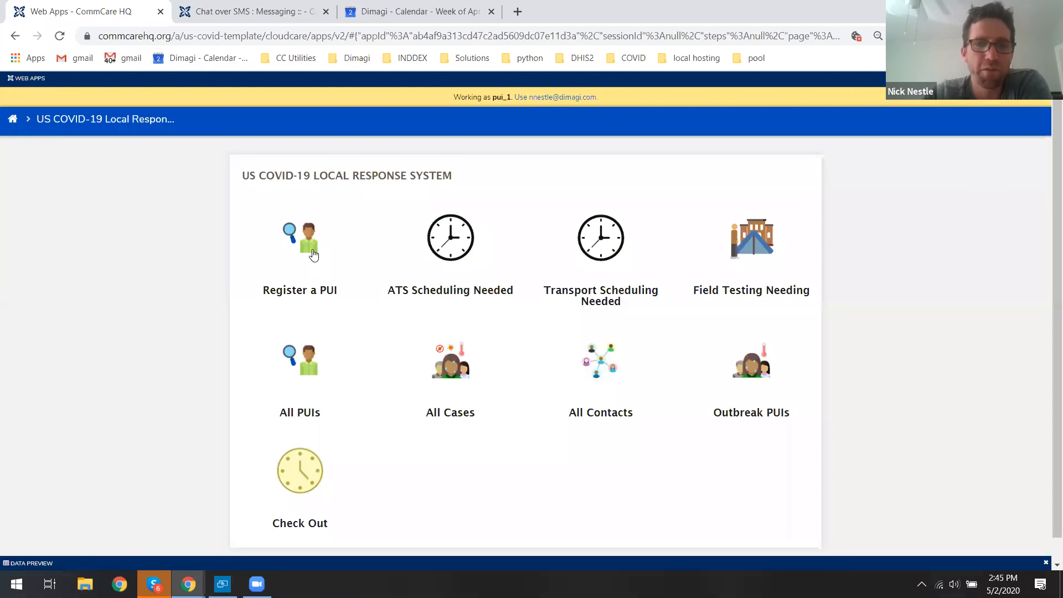
Open the transferred contact's PUI Form from All PUIs and send specimens to the Public Health Laboratory.
left_click(309, 373)
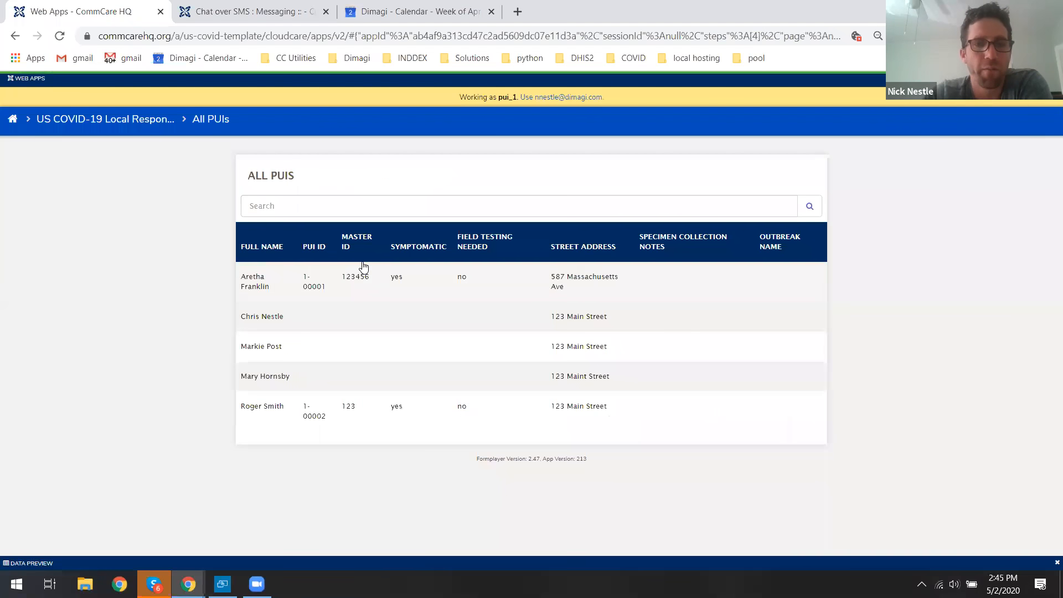
left_click(273, 317)
left_click(467, 328)
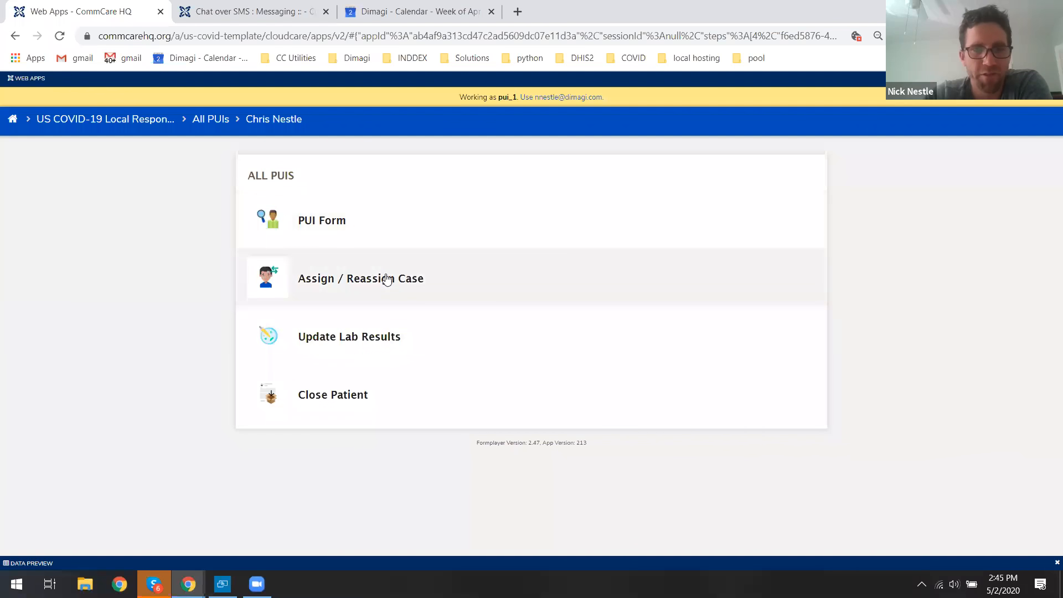
left_click(311, 228)
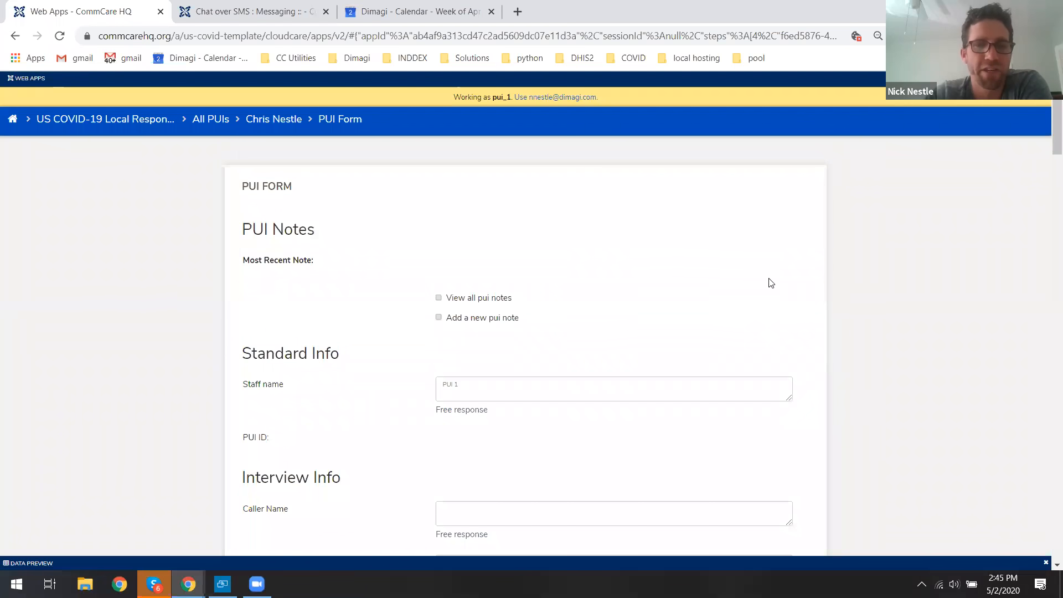
scroll(1048, 161, "down", 1)
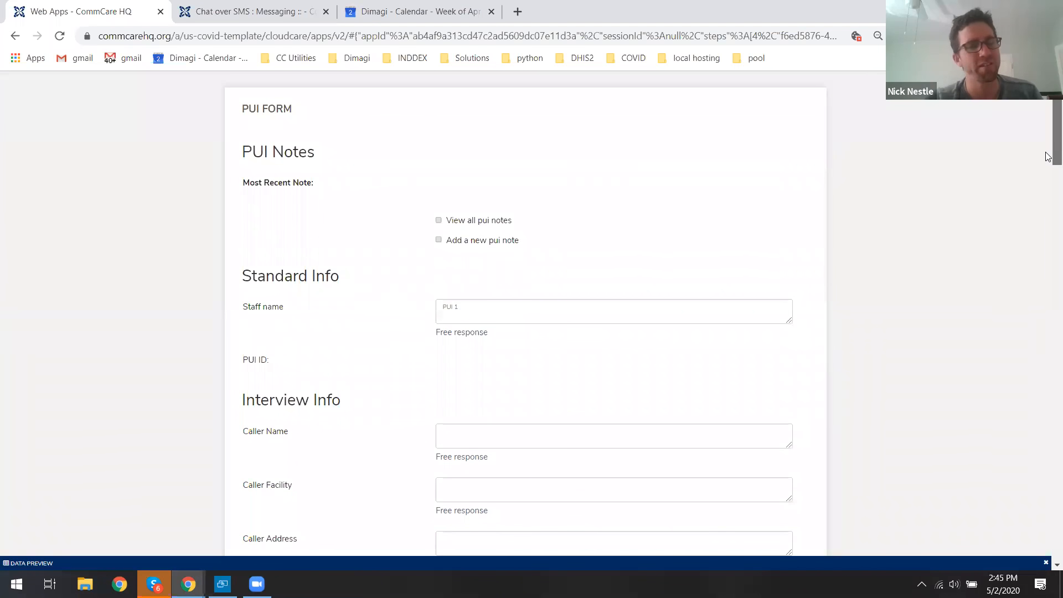
scroll(1048, 157, "down", 4)
left_click_drag(1045, 190, 1047, 539)
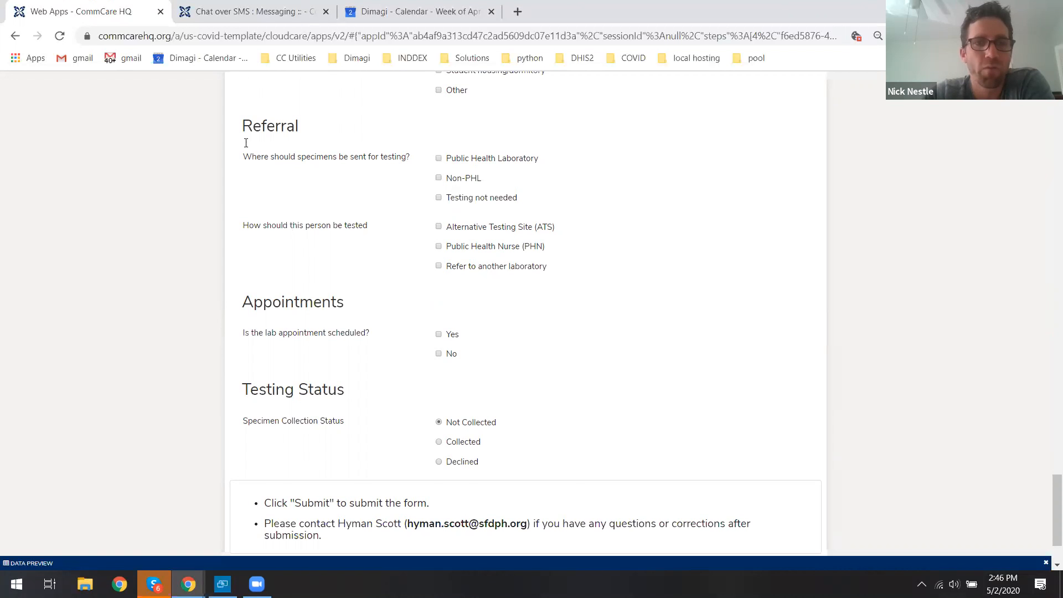
left_click_drag(242, 133, 299, 133)
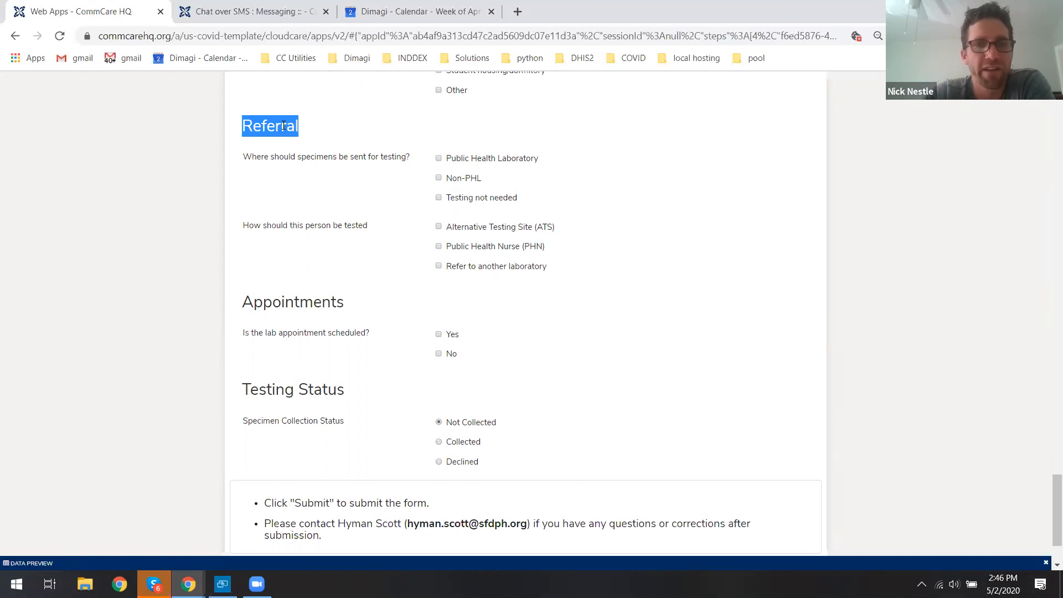
left_click(291, 134)
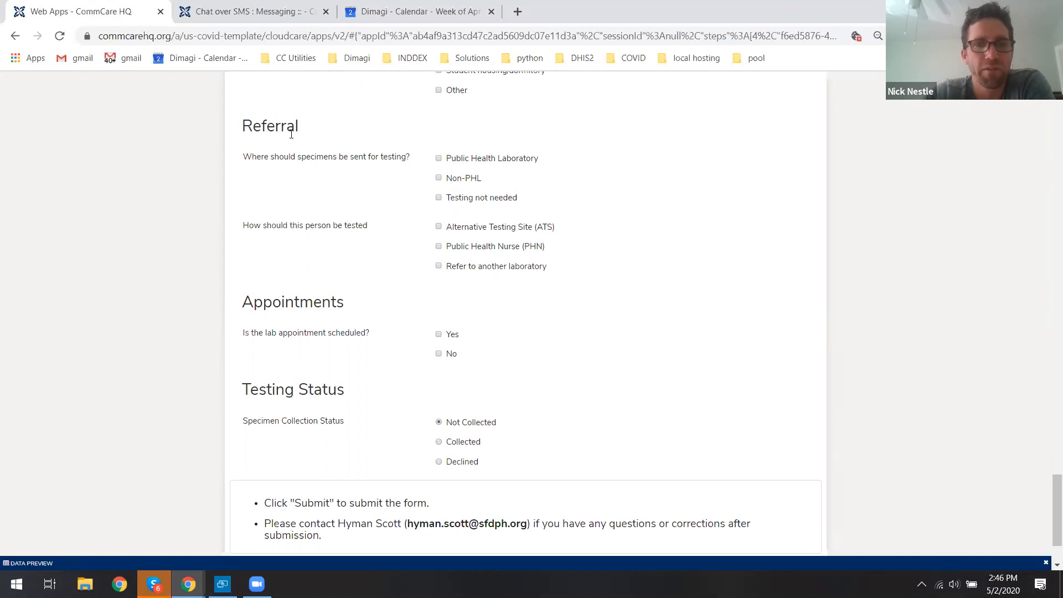
left_click(457, 159)
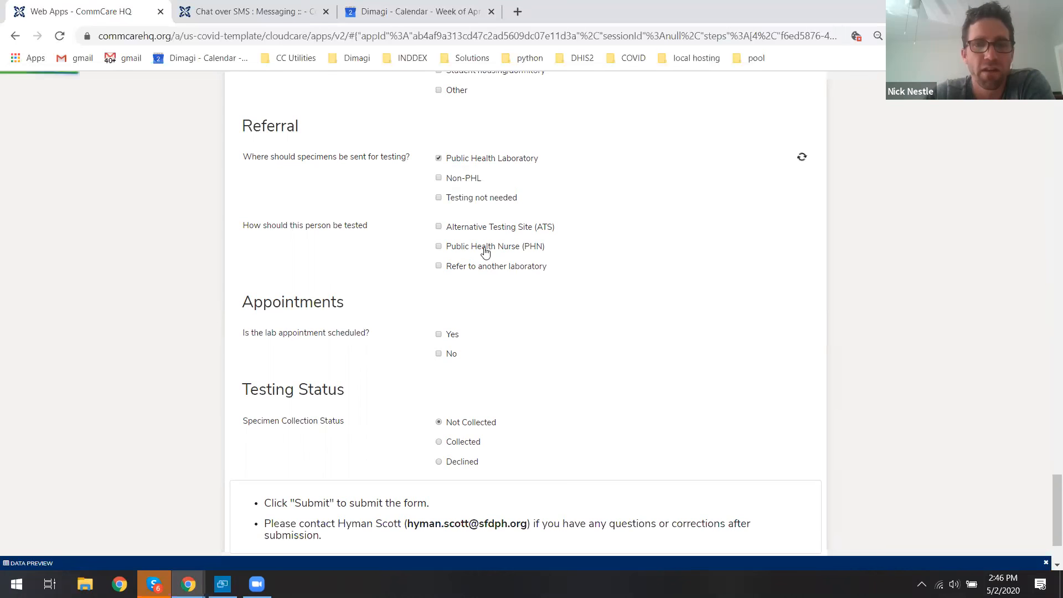
Set testing at an Alternative Testing Site, Laguna Honda Hospital, and mark that non-urgent transport is needed.
left_click(462, 229)
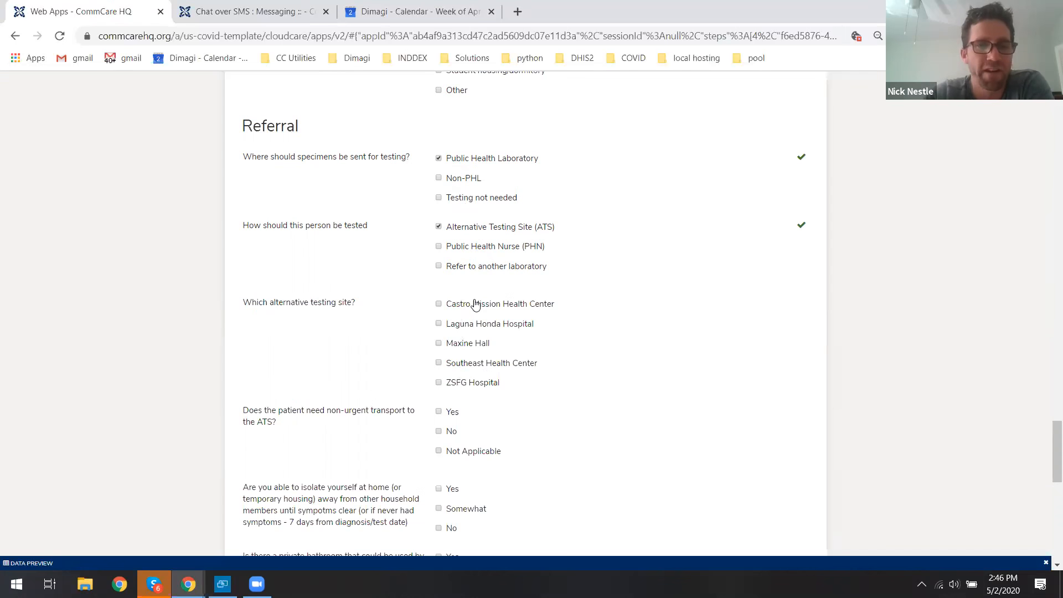
left_click(473, 326)
scroll(548, 285, "down", 2)
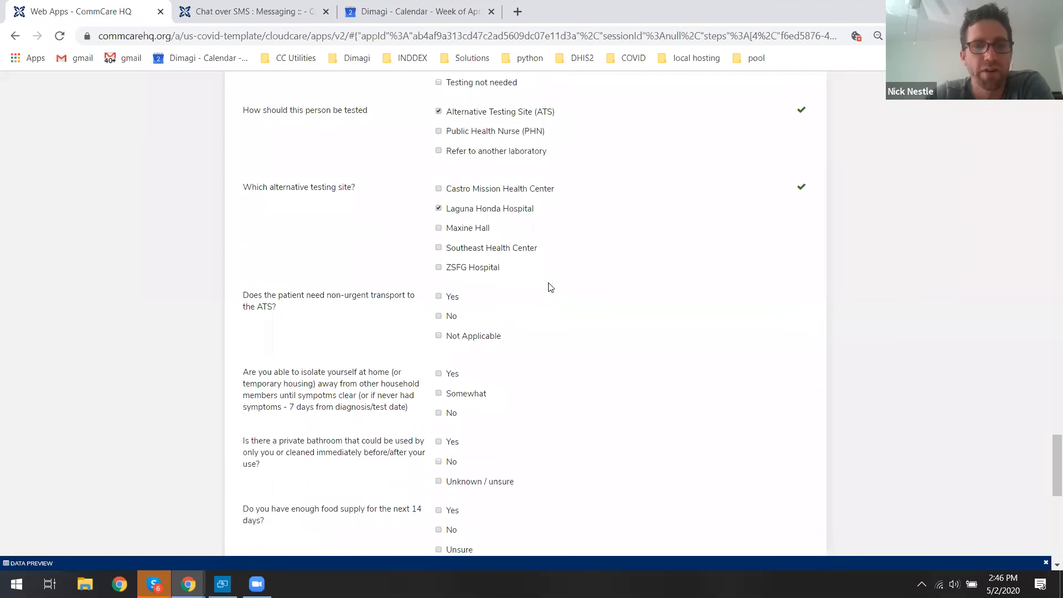
scroll(551, 287, "down", 2)
left_click_drag(255, 179, 370, 180)
left_click(416, 180)
left_click(451, 182)
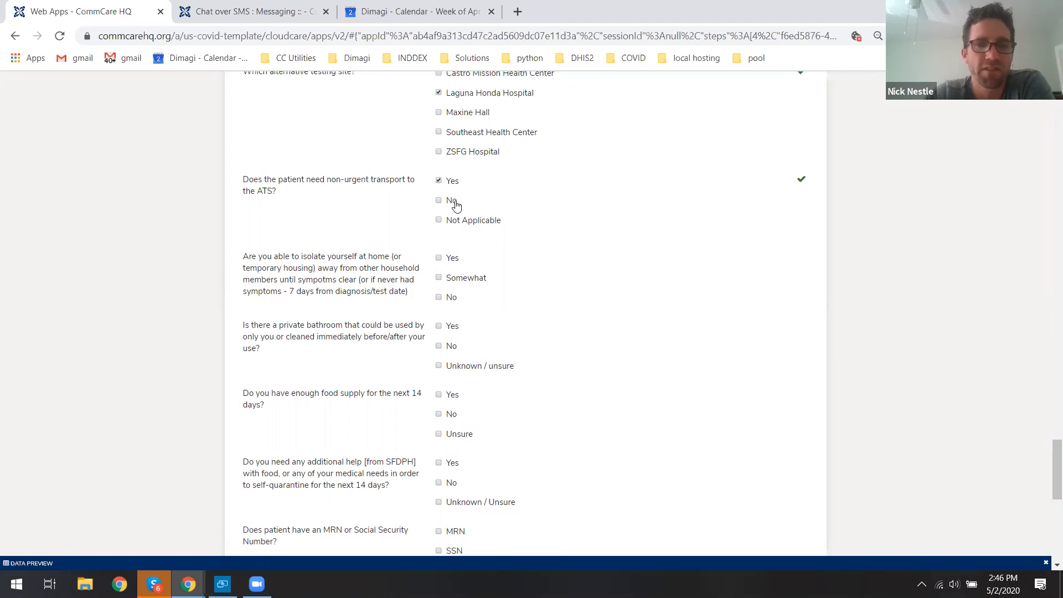
Mark the lab and transport appointments as not scheduled and submit the PUI Form.
scroll(455, 205, "down", 8)
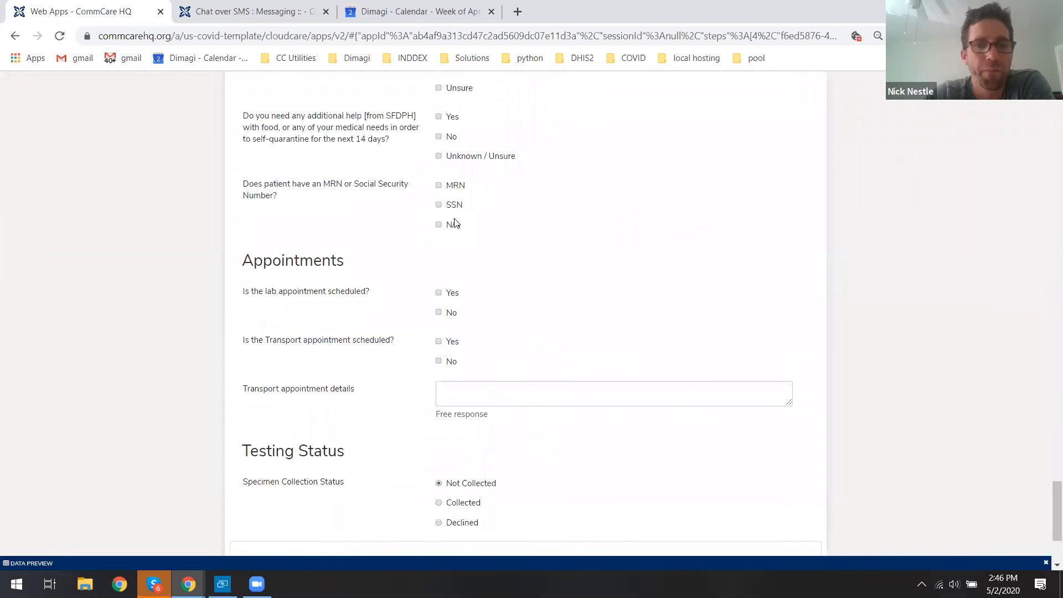
left_click(449, 198)
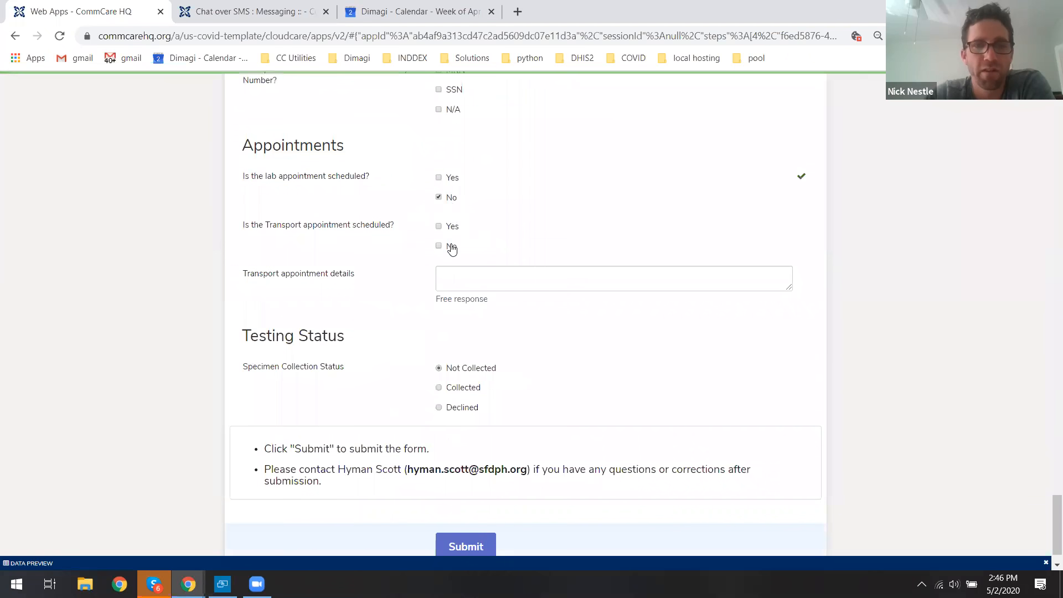
left_click(489, 254)
scroll(452, 269, "down", 1)
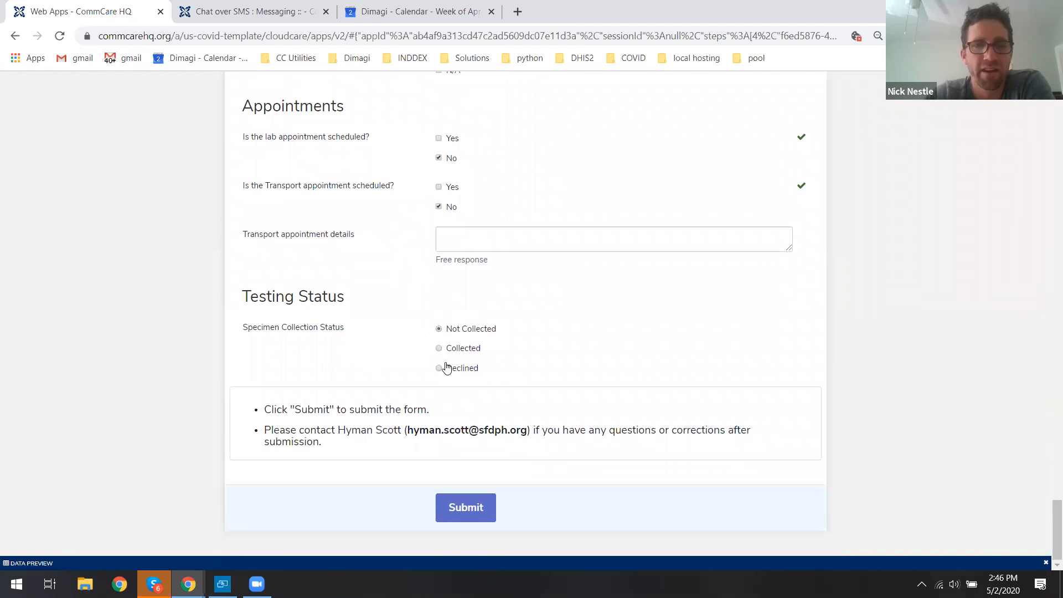
left_click(472, 510)
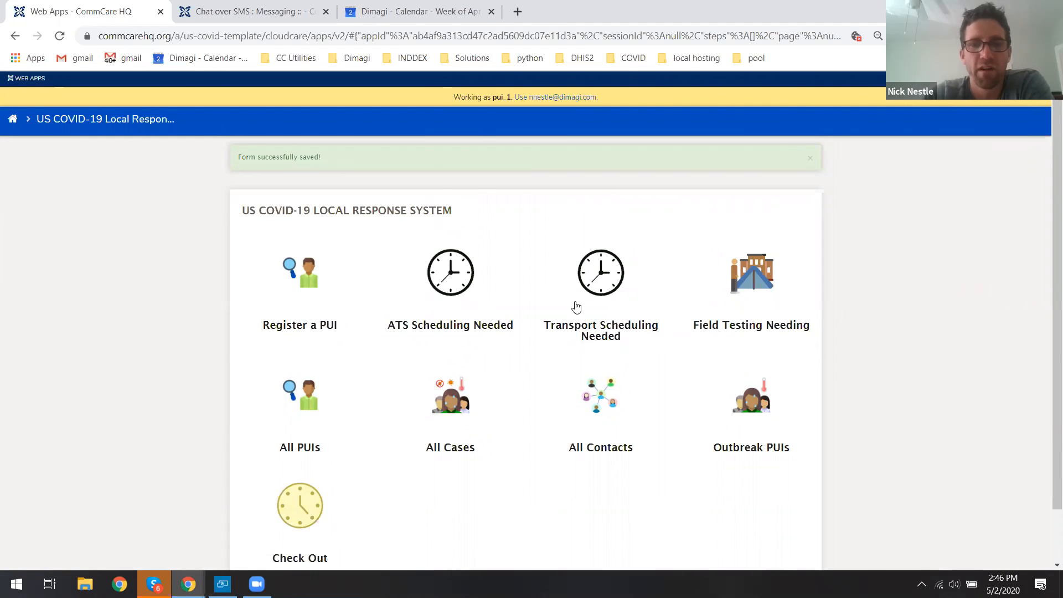
Open the transferred contact's PUI Form from the Transport Scheduling Needed list.
left_click(597, 277)
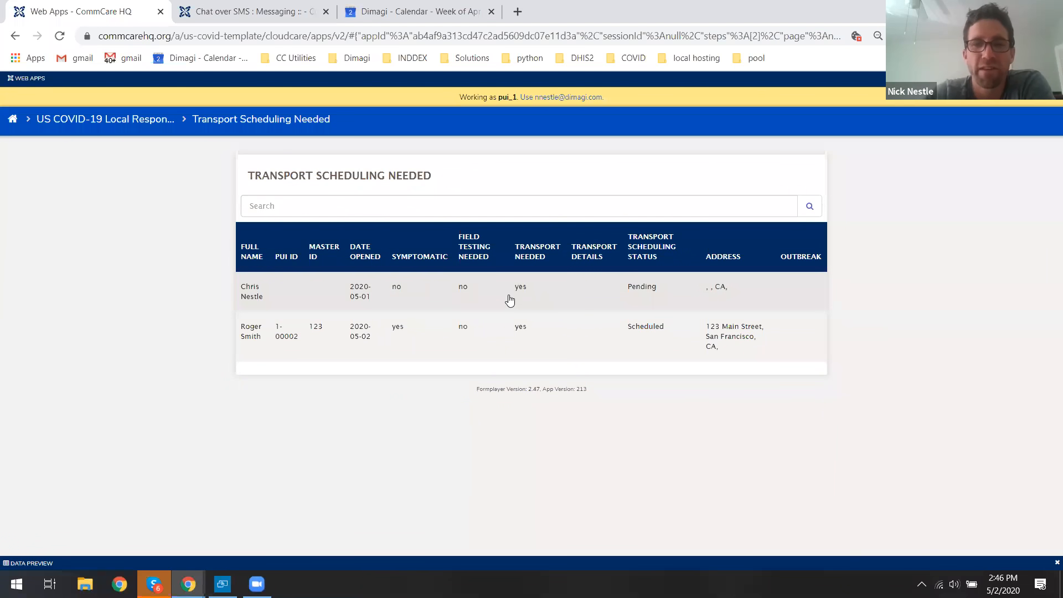
left_click(412, 293)
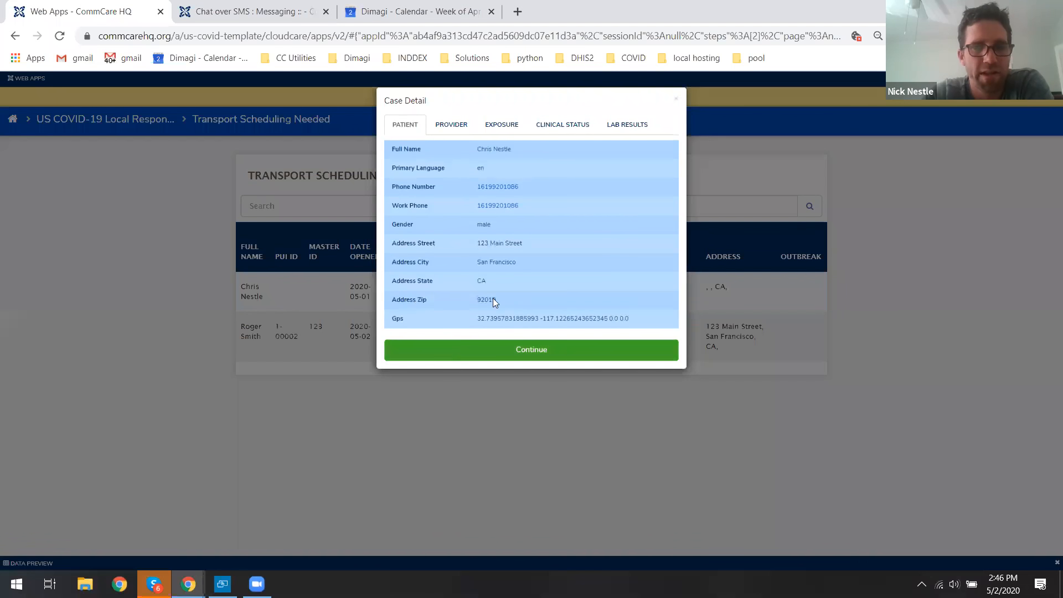
left_click(488, 349)
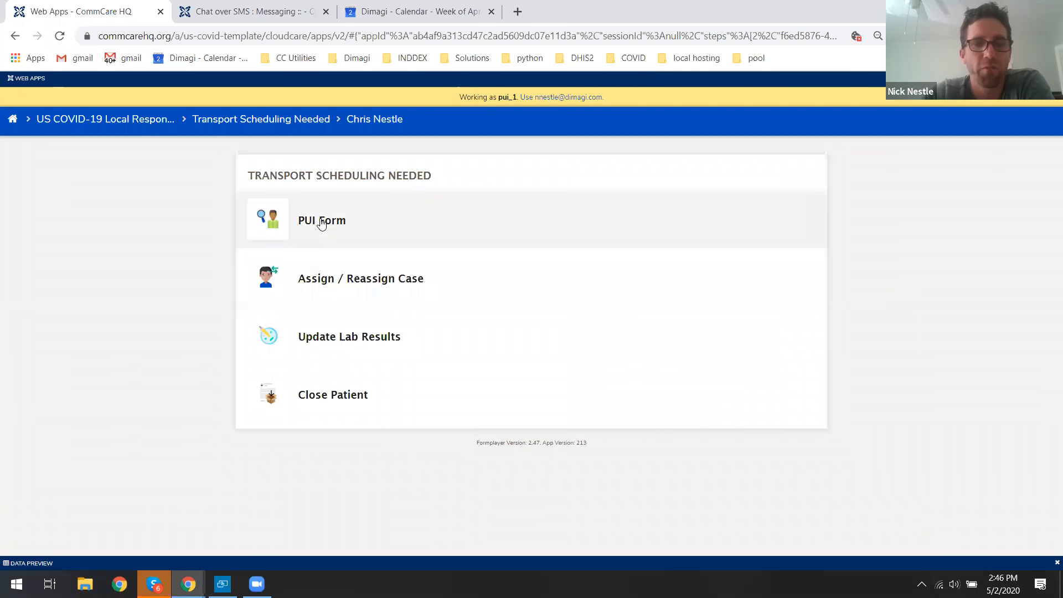
left_click(322, 222)
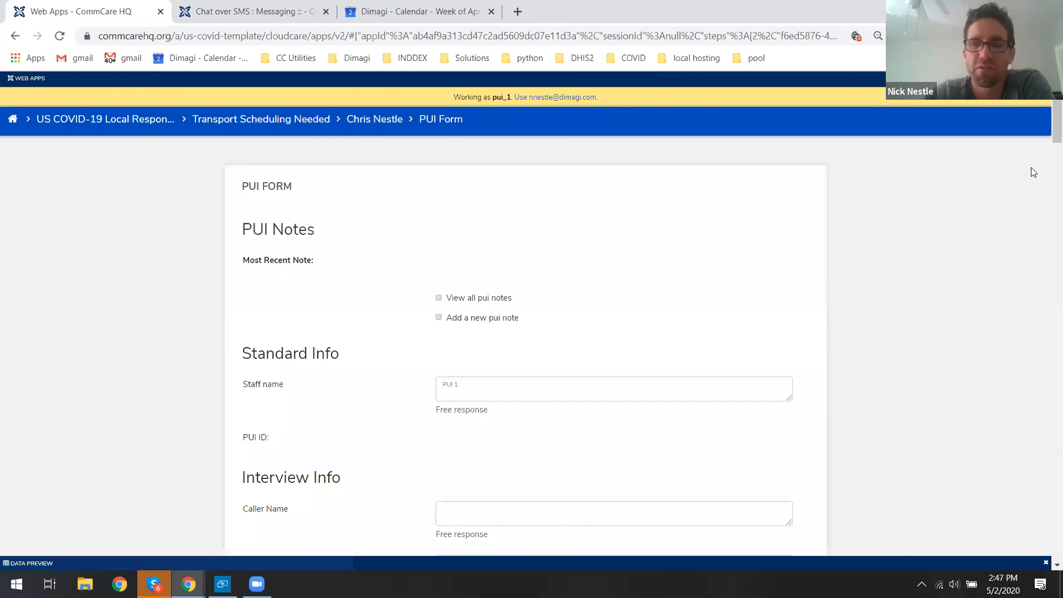
Mark both the lab and transport appointments as scheduled and submit the PUI Form.
scroll(1044, 188, "down", 2)
scroll(1048, 209, "down", 20)
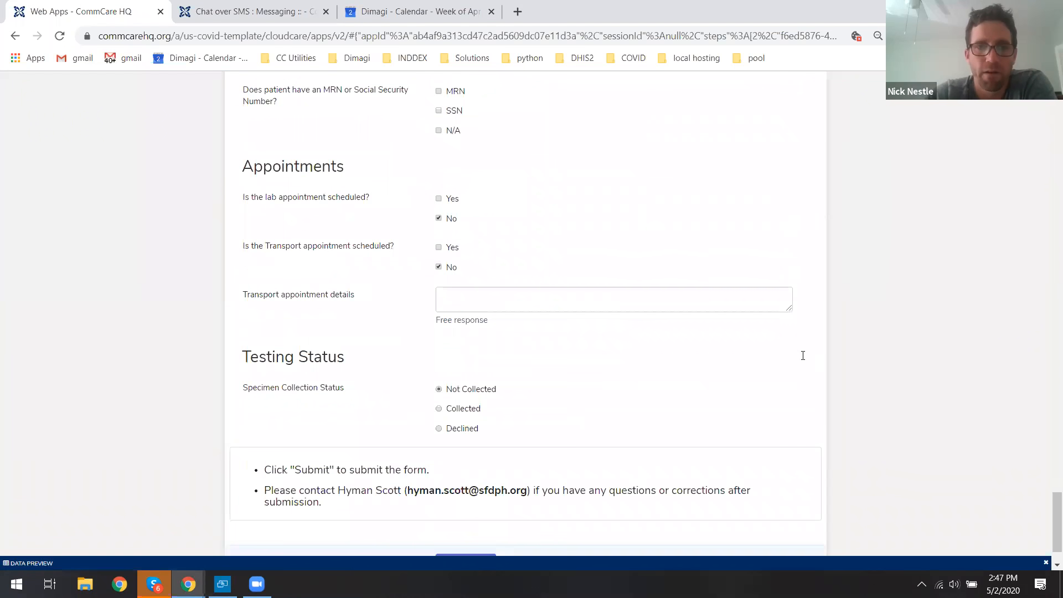
left_click(438, 247)
left_click(443, 269)
left_click(446, 199)
left_click(449, 218)
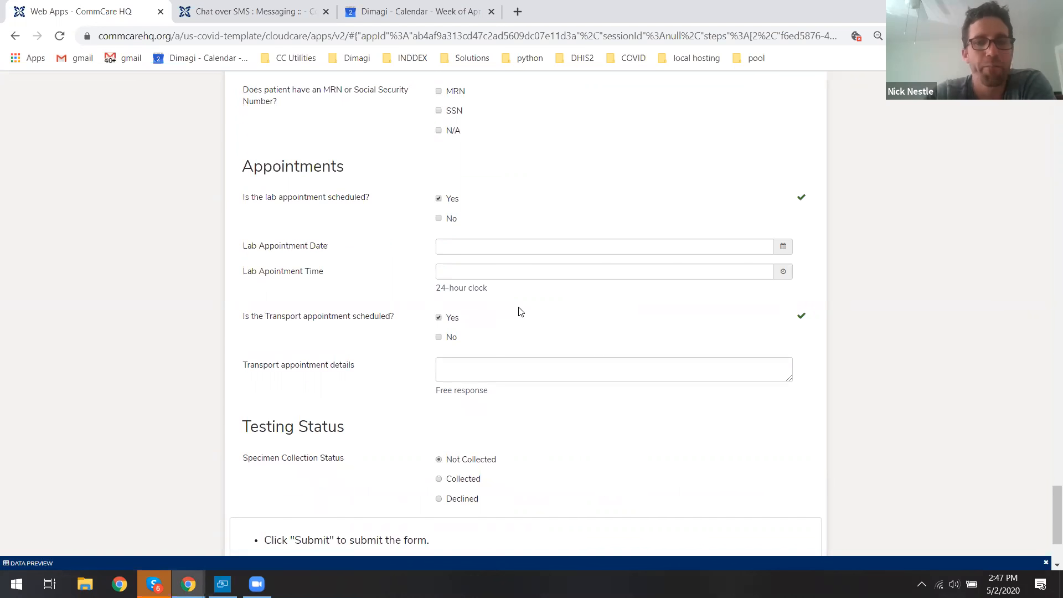
scroll(520, 311, "down", 2)
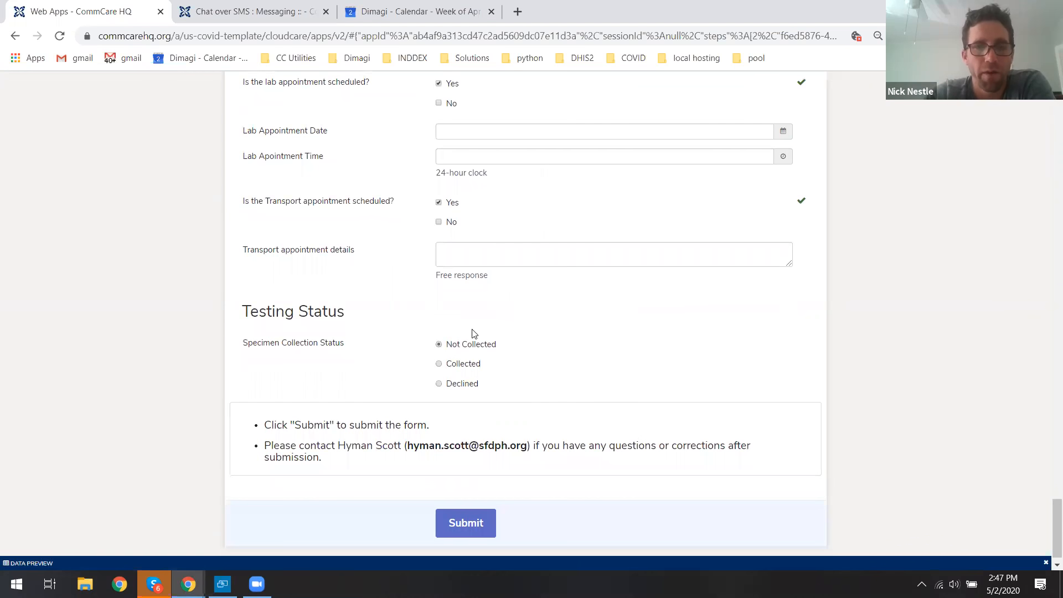
left_click(454, 523)
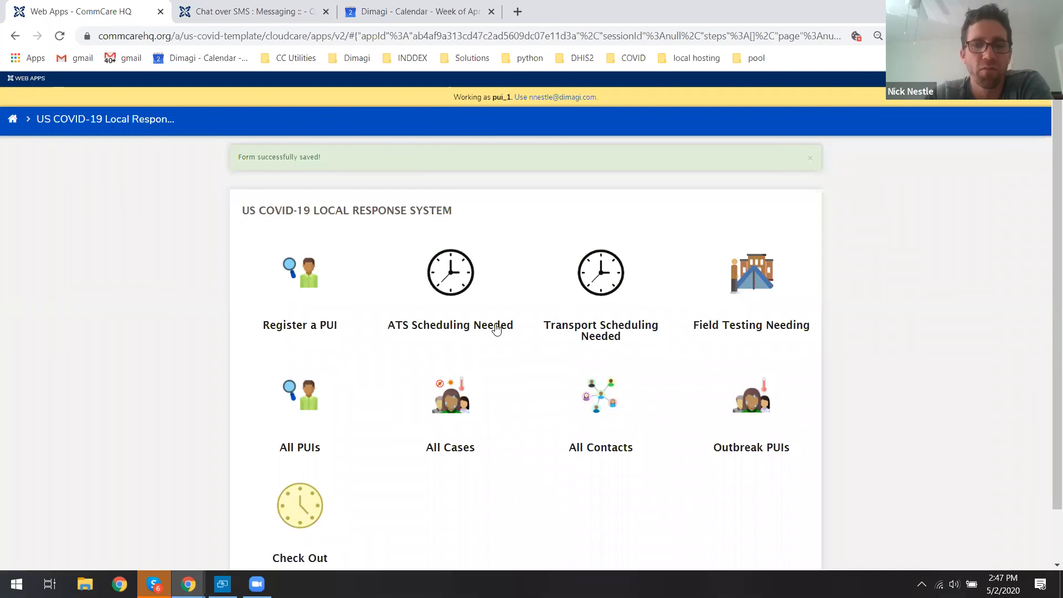
Open the same contact's PUI Form again from the All PUIs list.
left_click(304, 398)
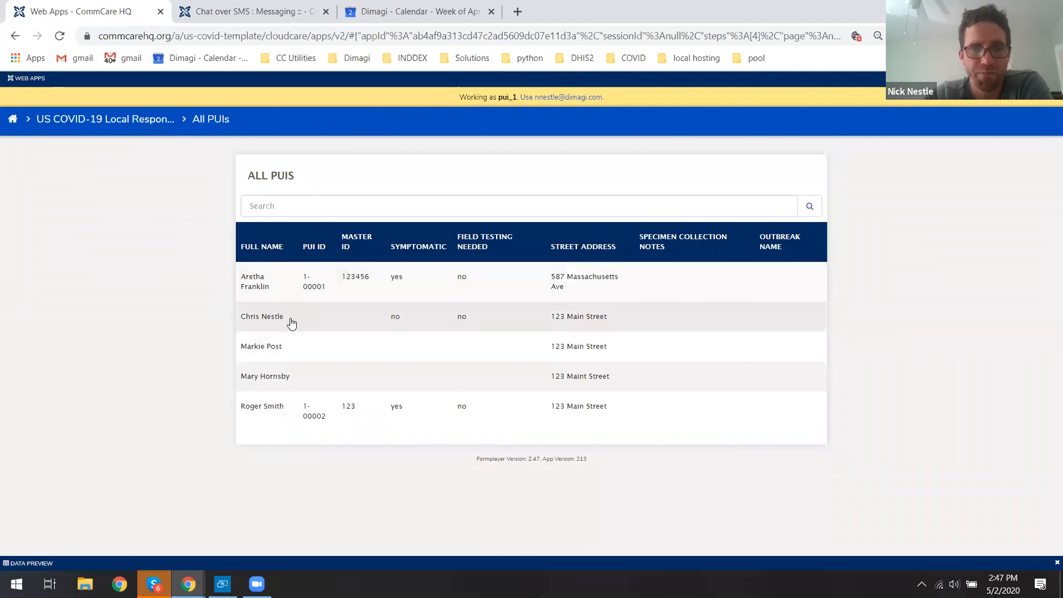
left_click(288, 317)
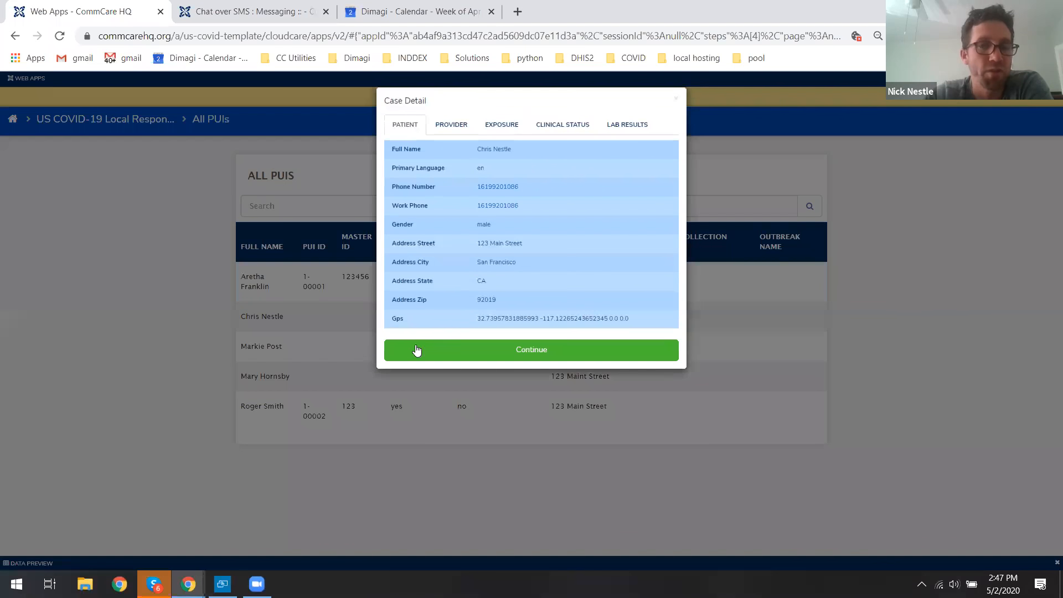
left_click(417, 350)
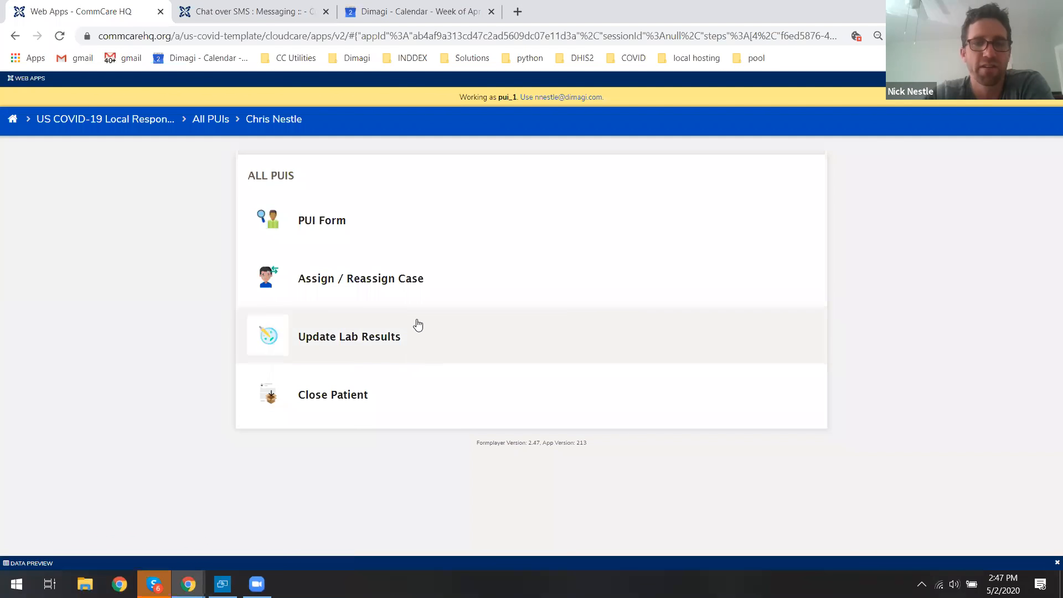
left_click(325, 224)
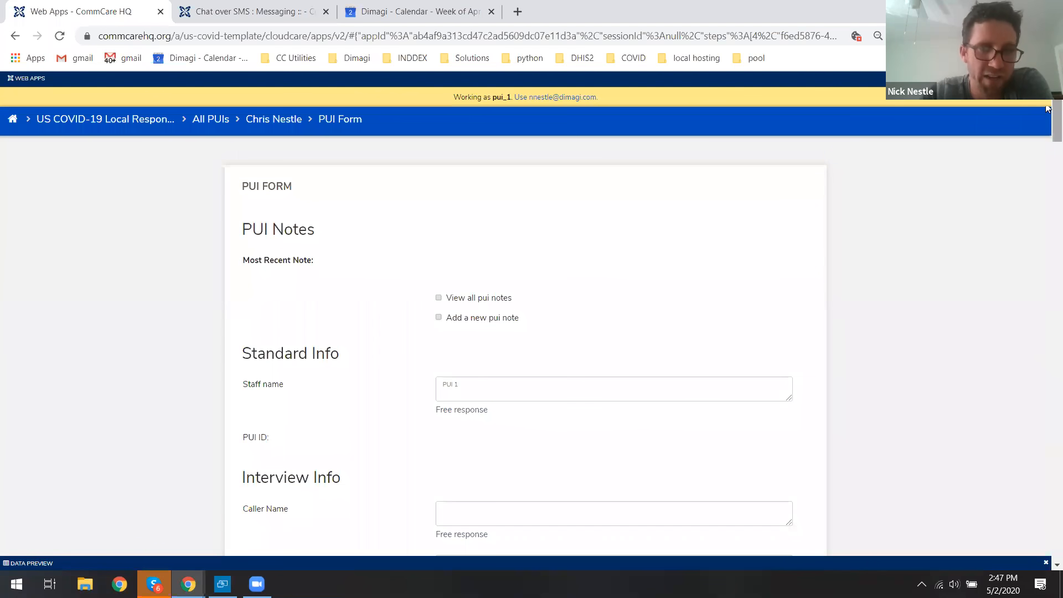
Set the specimen collection status to Collected with a collection date of 1 May 2020 and submit the form.
scroll(1048, 109, "down", 5)
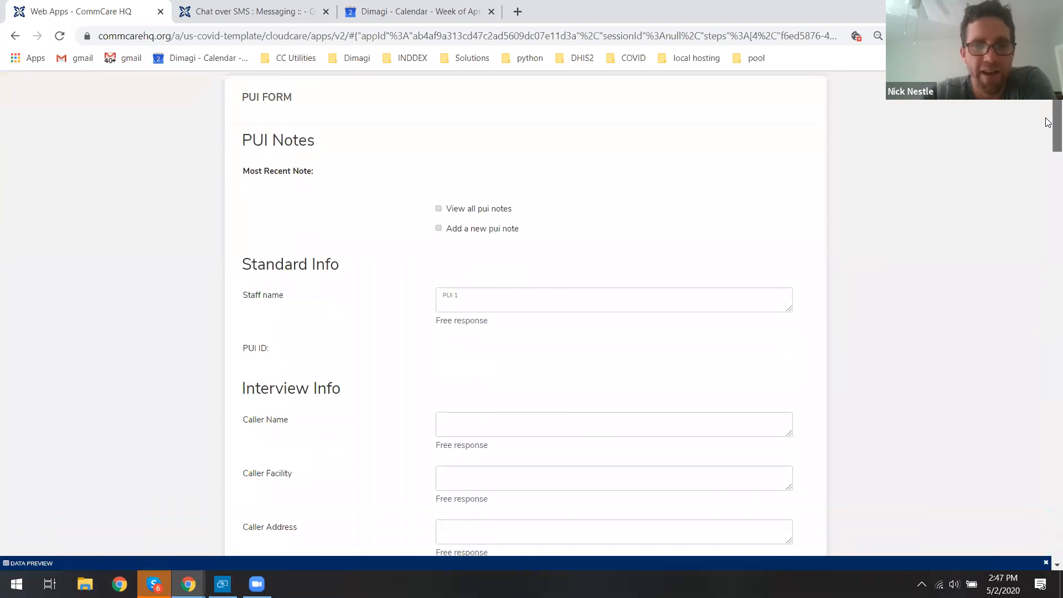
scroll(1048, 140, "down", 10)
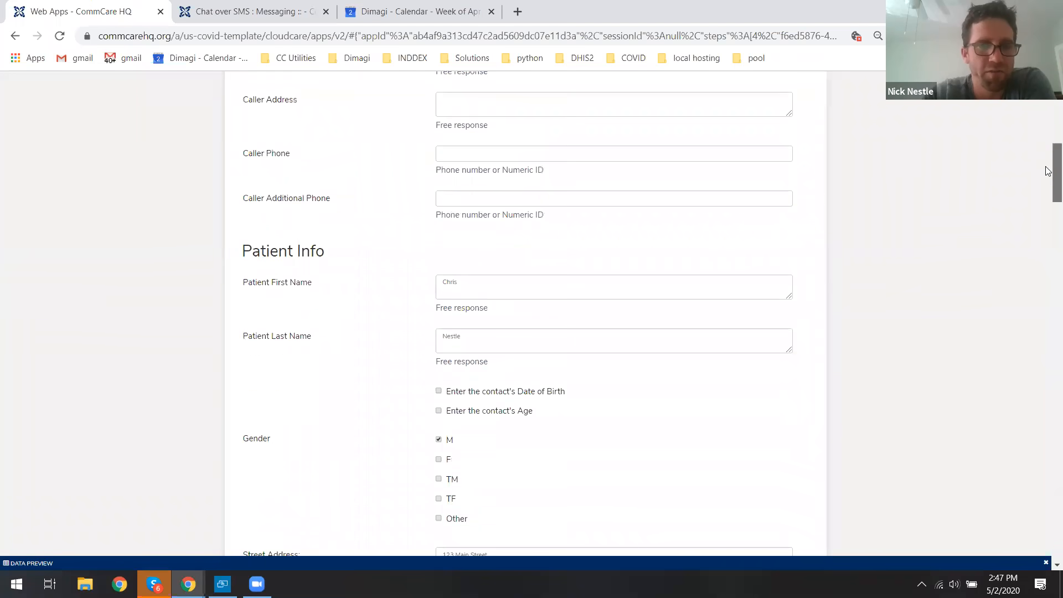
scroll(1049, 210, "down", 20)
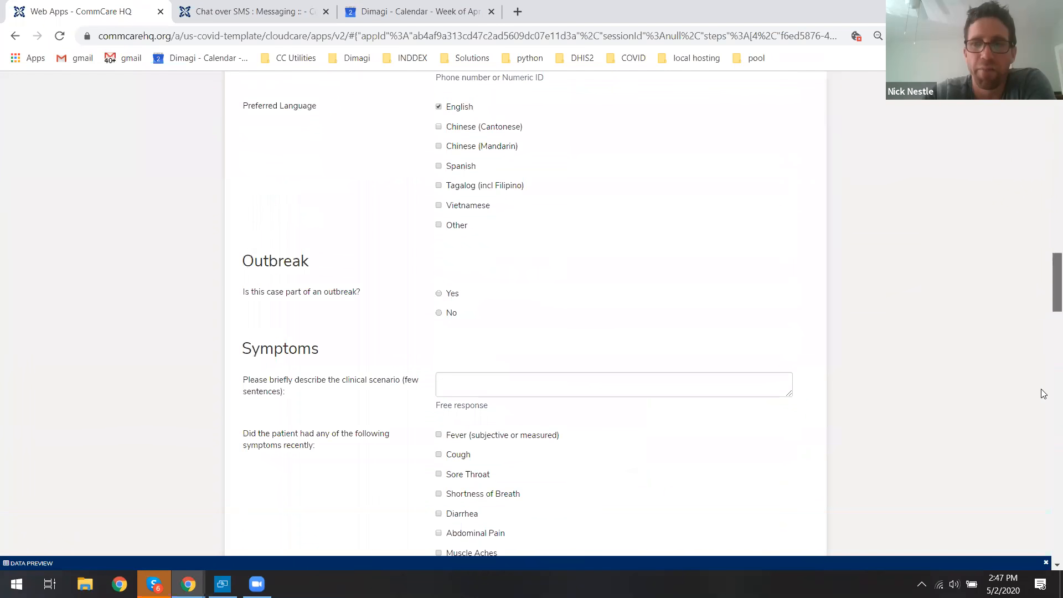
scroll(1048, 491, "down", 15)
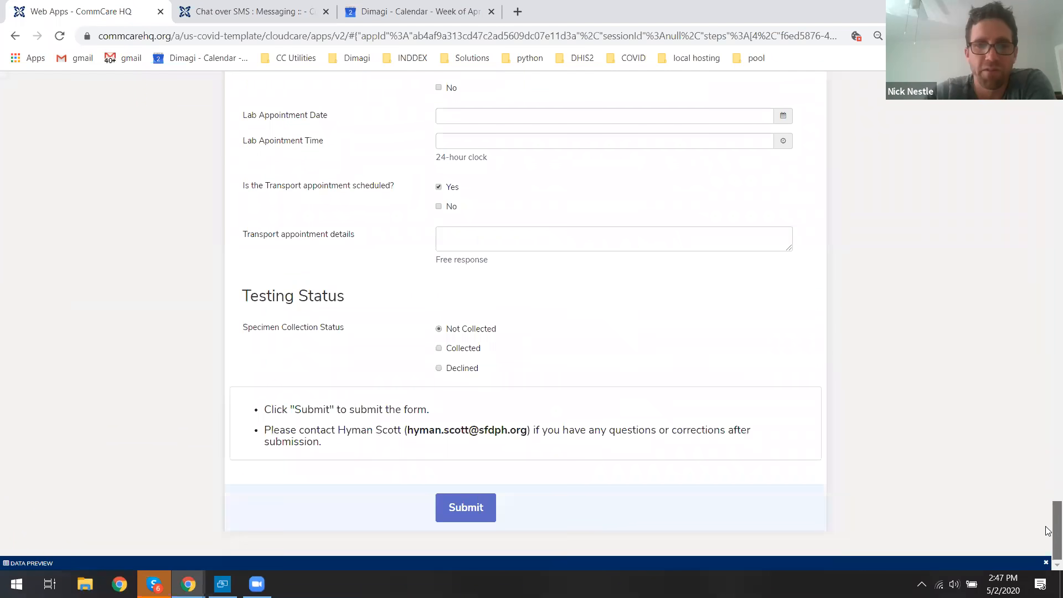
left_click(471, 351)
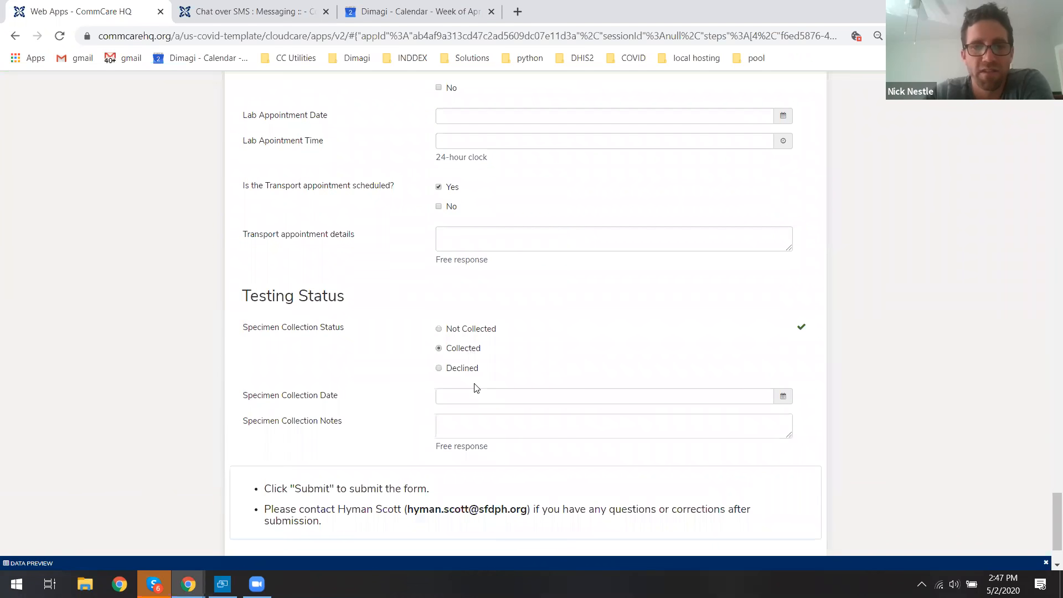
left_click(466, 394)
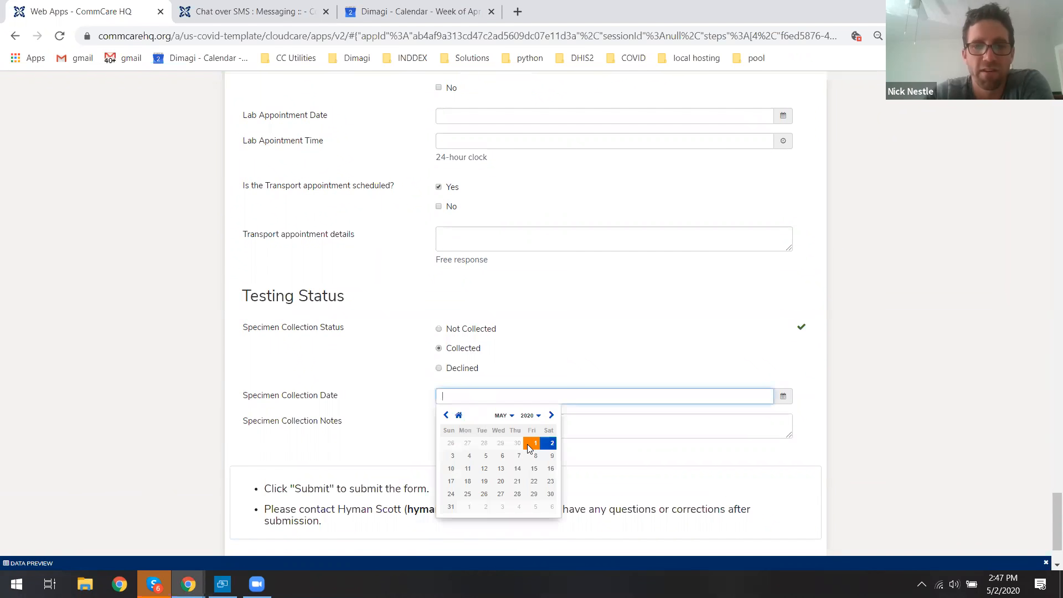
left_click(535, 443)
scroll(455, 440, "down", 2)
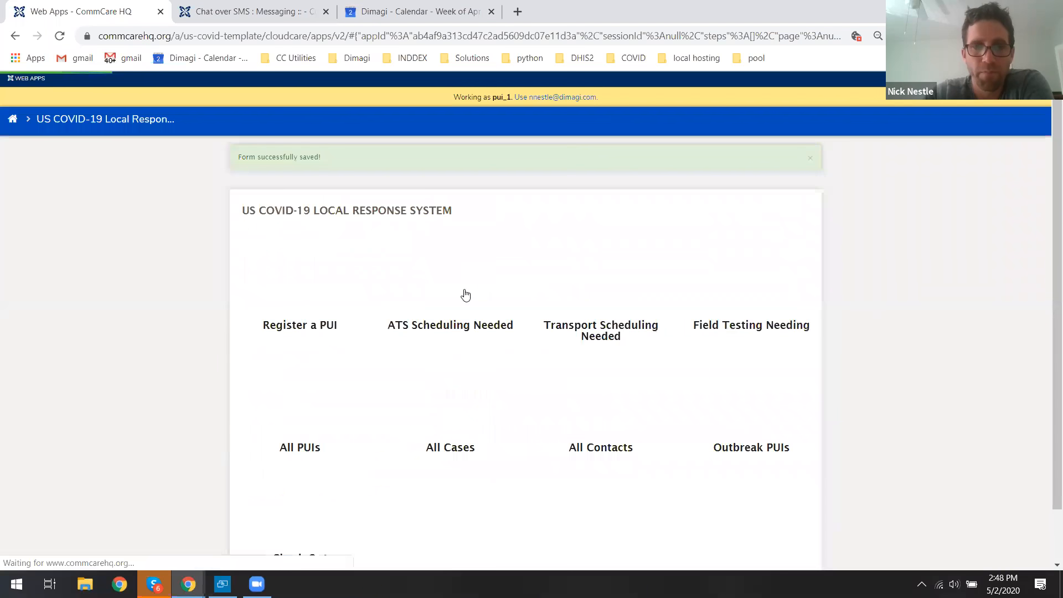
Open the Update Lab Results form for the contact from All PUIs.
left_click(347, 324)
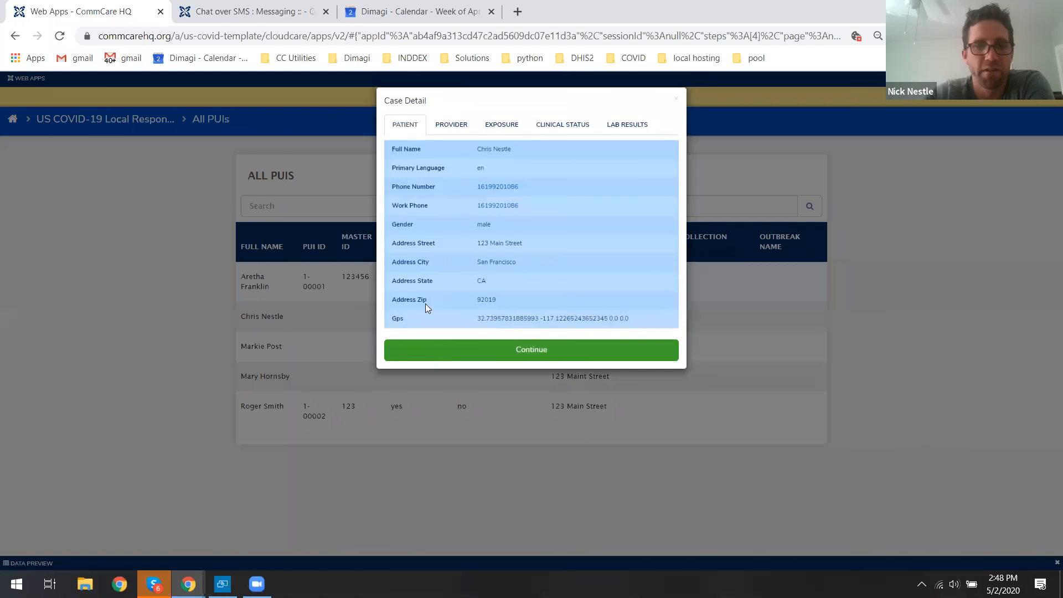
left_click(443, 346)
left_click(327, 339)
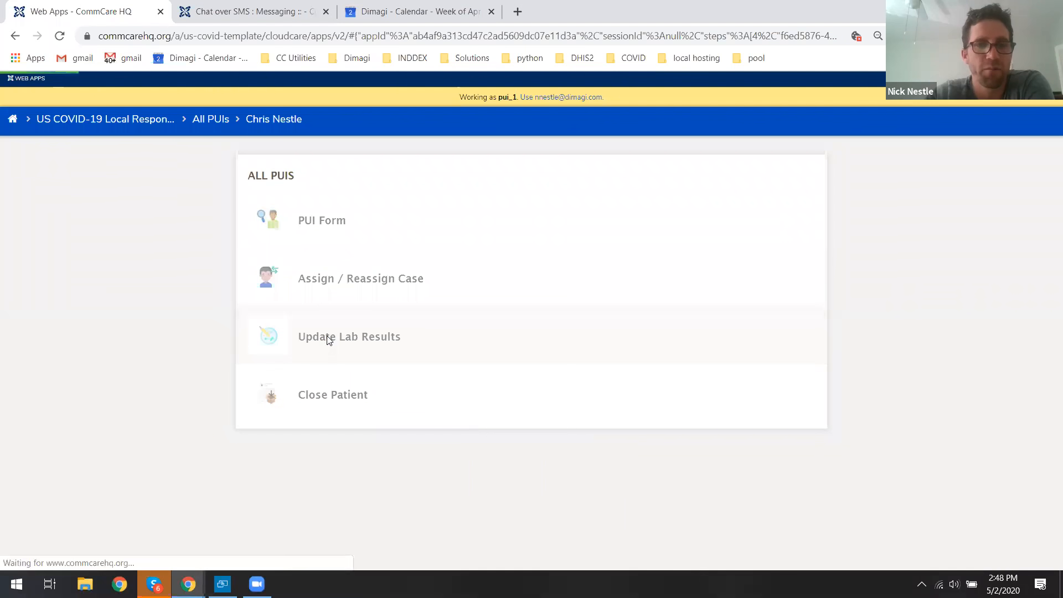
Record a Positive lab result reported by CDC, submit the lab results form, and return to the app menu.
scroll(333, 337, "down", 4)
scroll(333, 337, "down", 2)
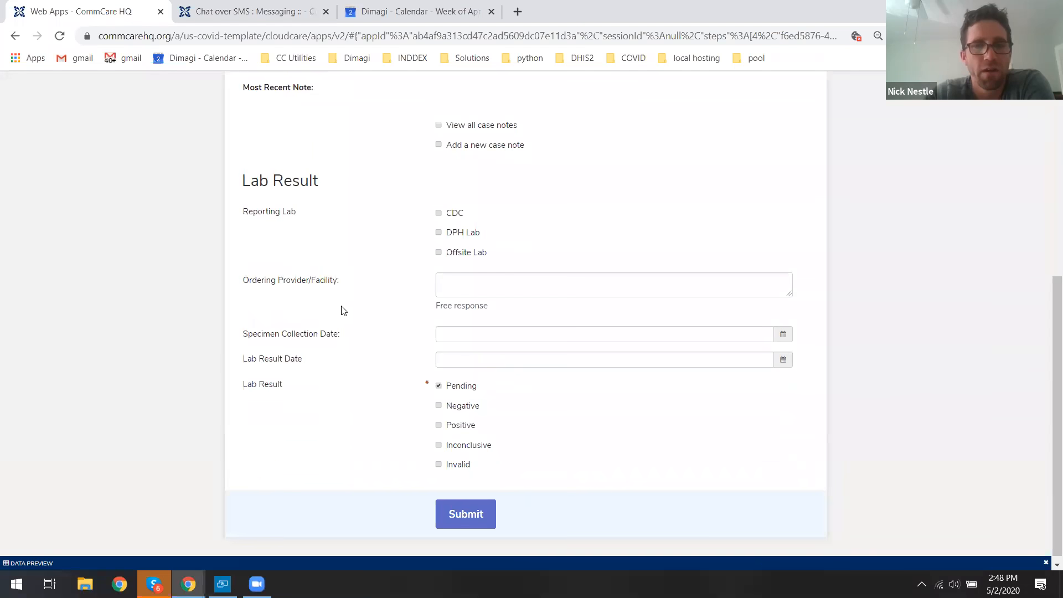
left_click_drag(306, 184, 309, 183)
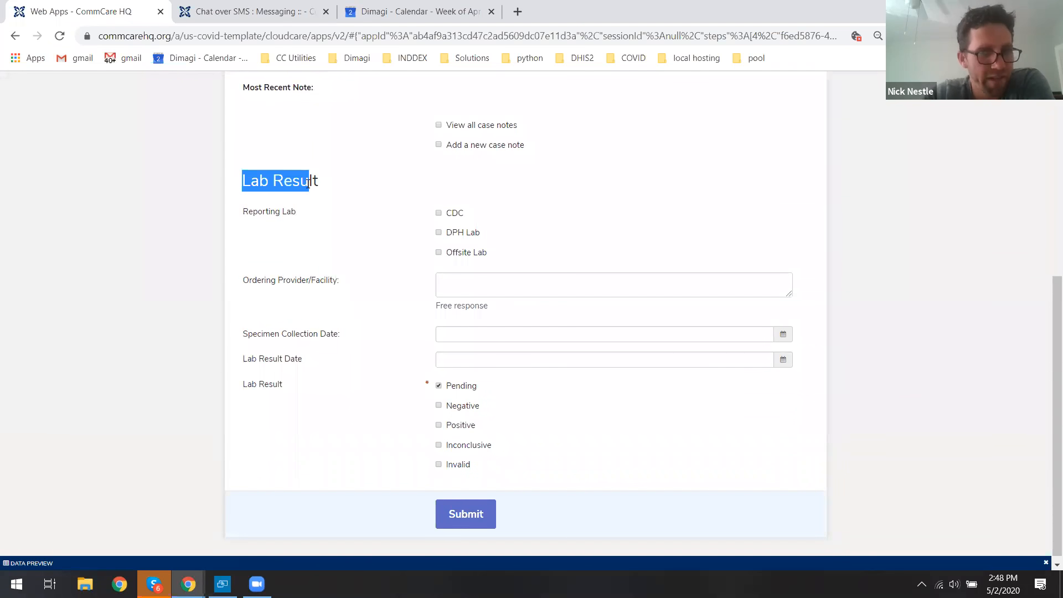
left_click(308, 184)
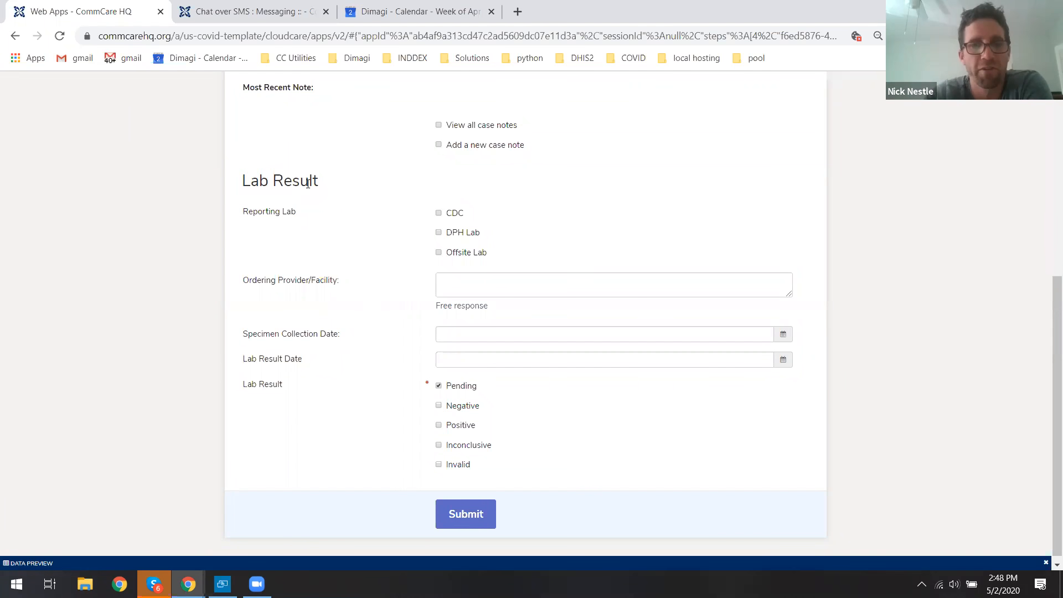
left_click(458, 427)
left_click(458, 386)
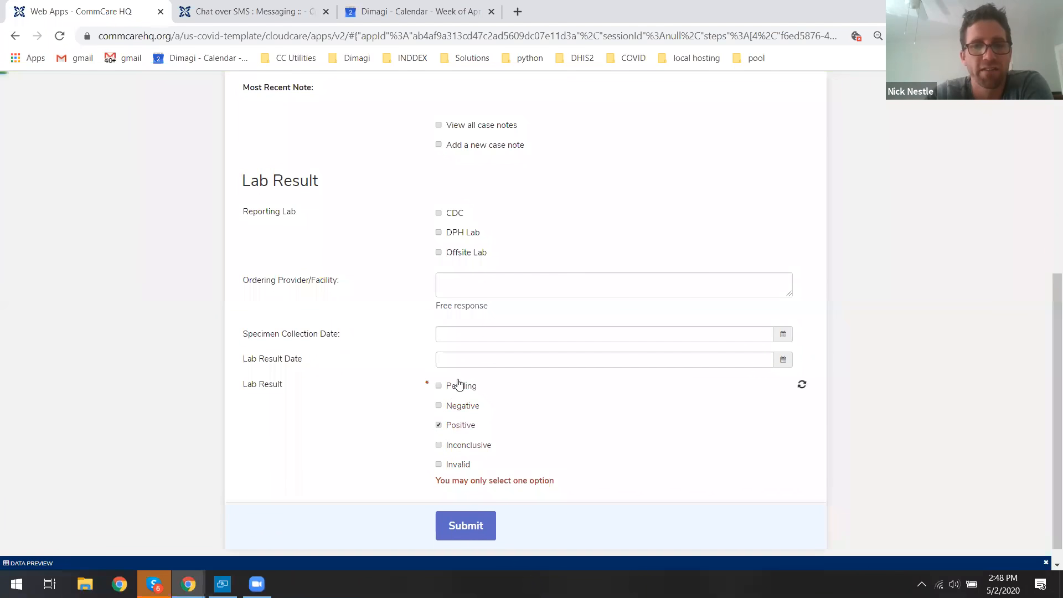
left_click(451, 214)
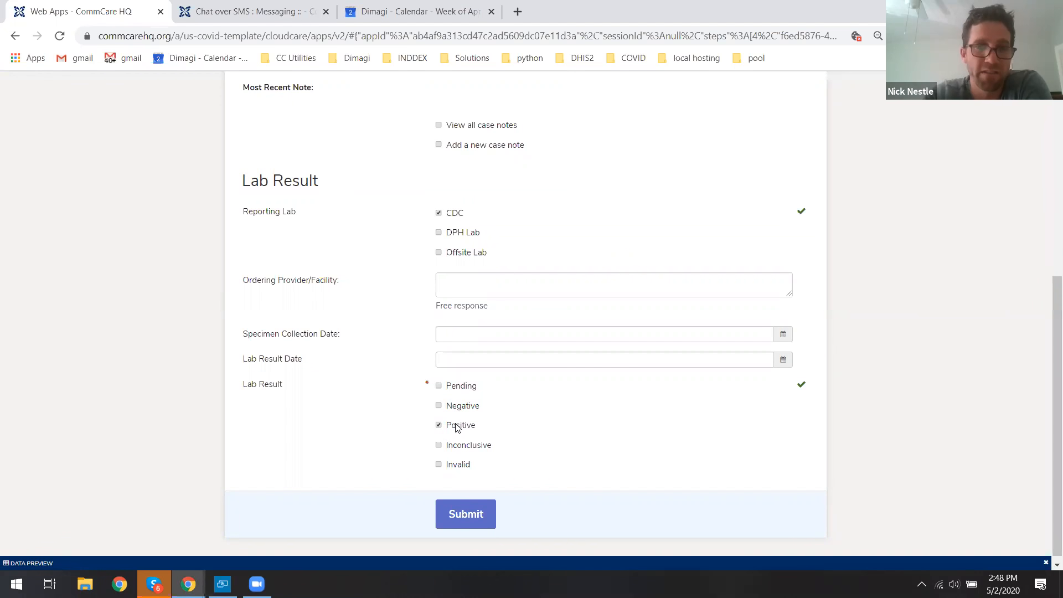
left_click(468, 511)
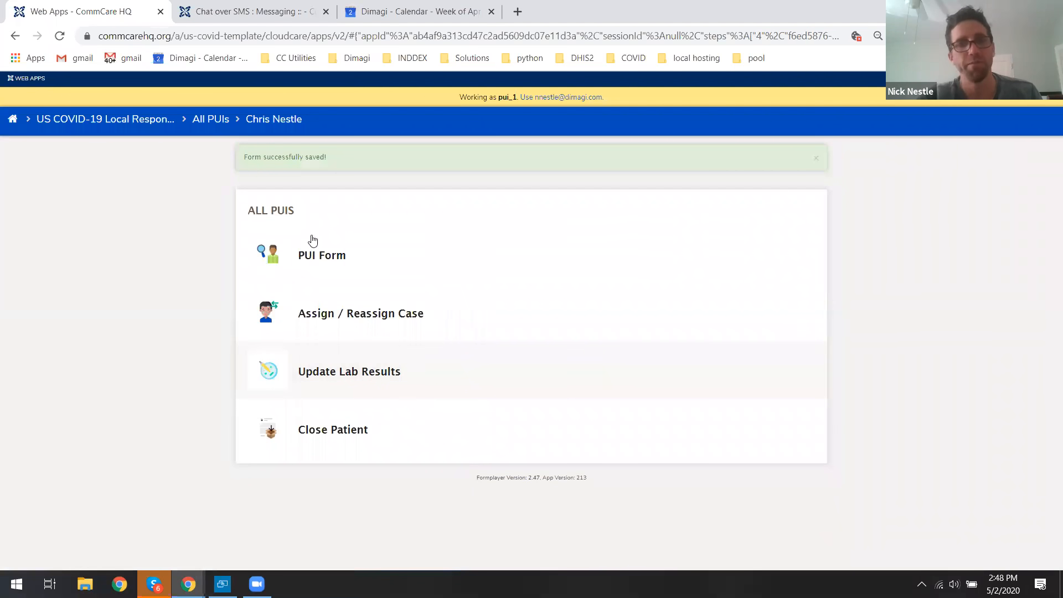
left_click(216, 119)
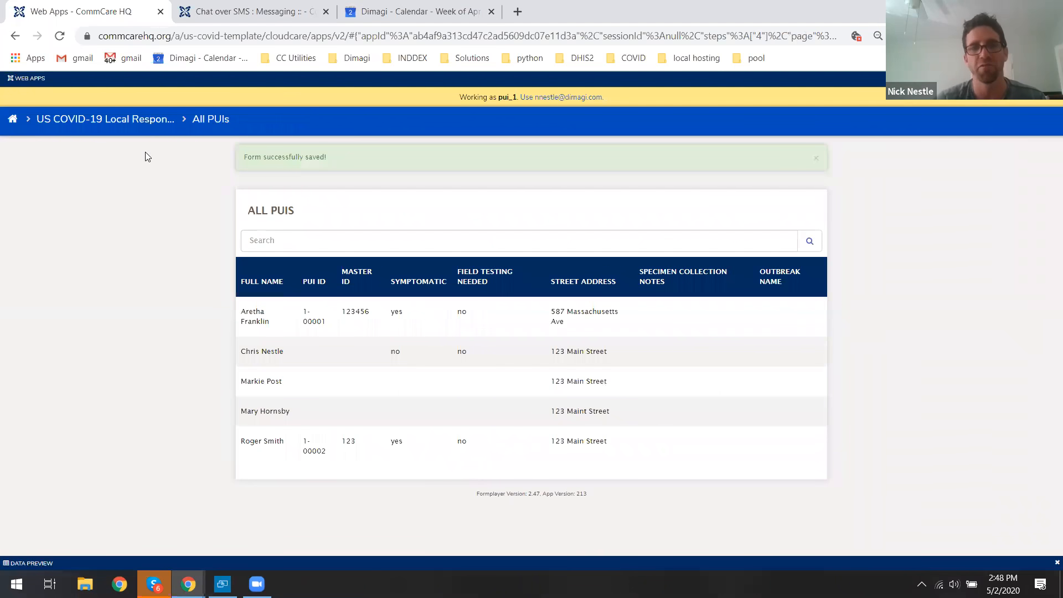
left_click(132, 119)
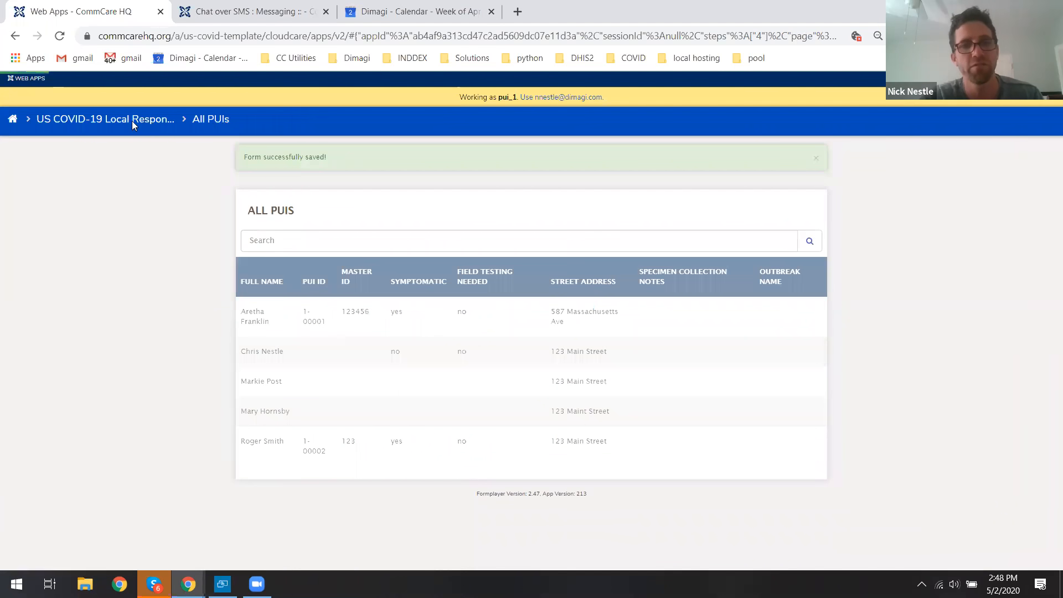